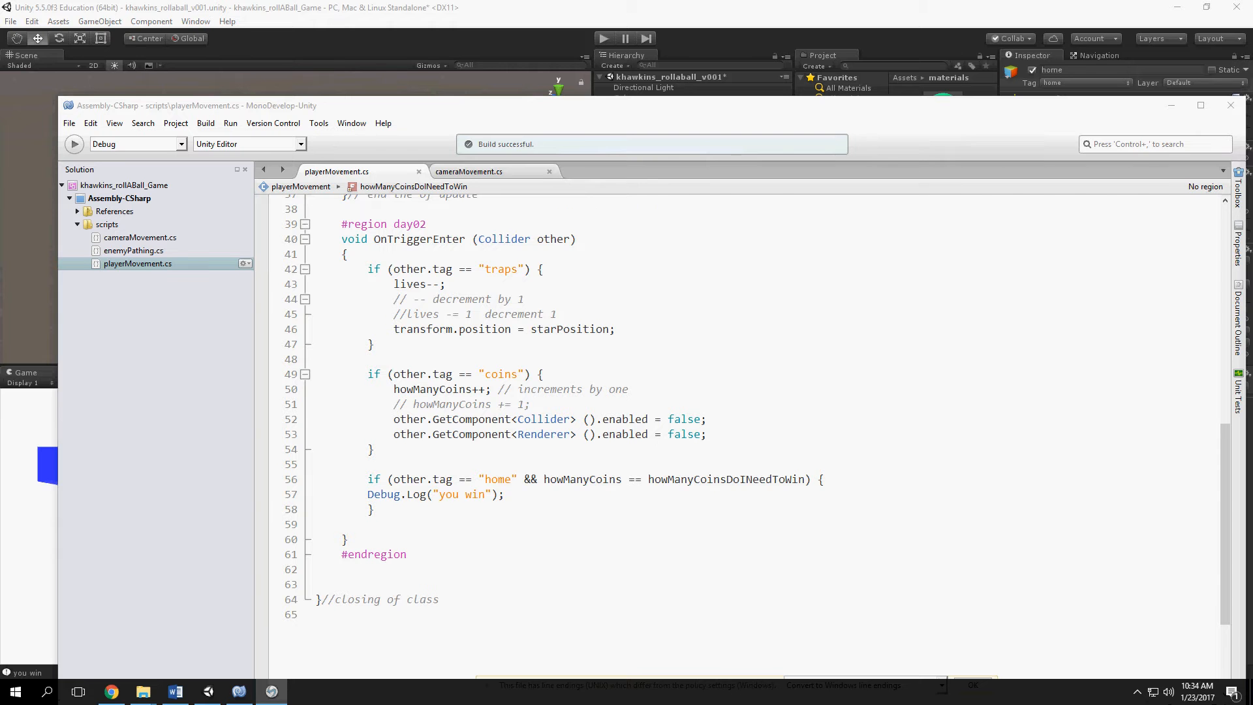
# Add a #region day02 line with blank lines below it, after the day1 region's #endregion inside Update() in playerMovement.cs.
pyautogui.scroll(4, 744, 430)
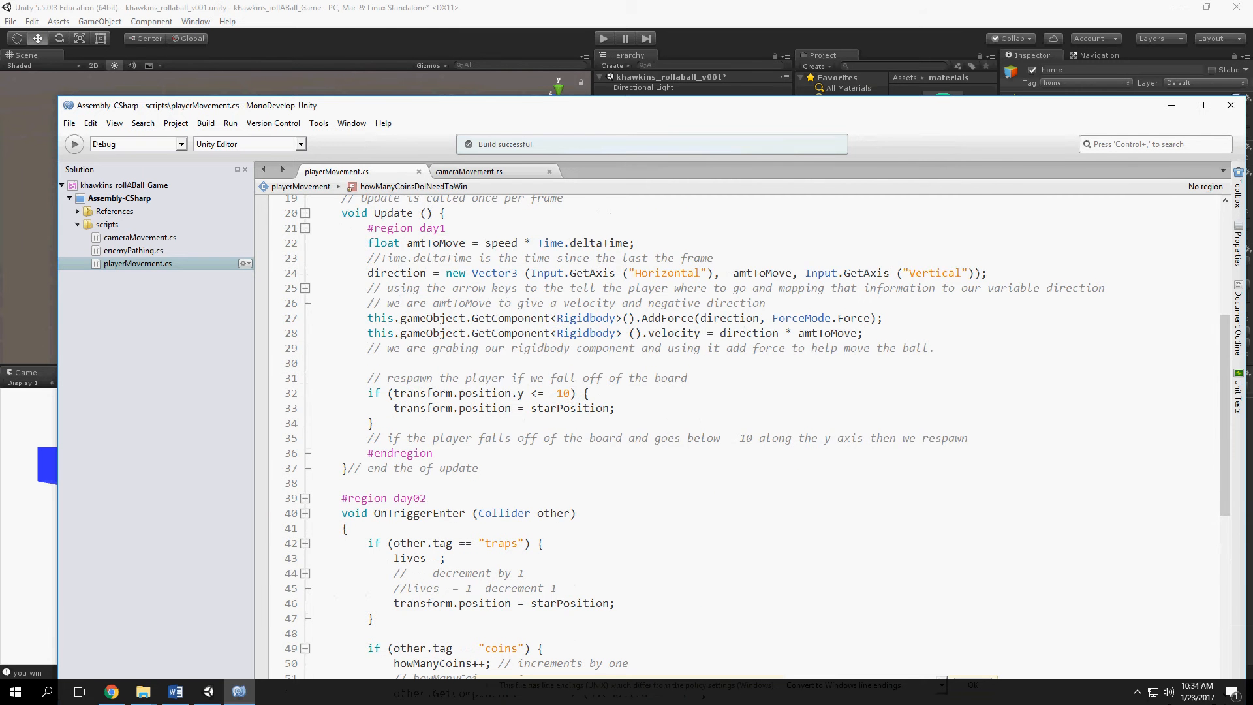
pyautogui.scroll(1, 757, 436)
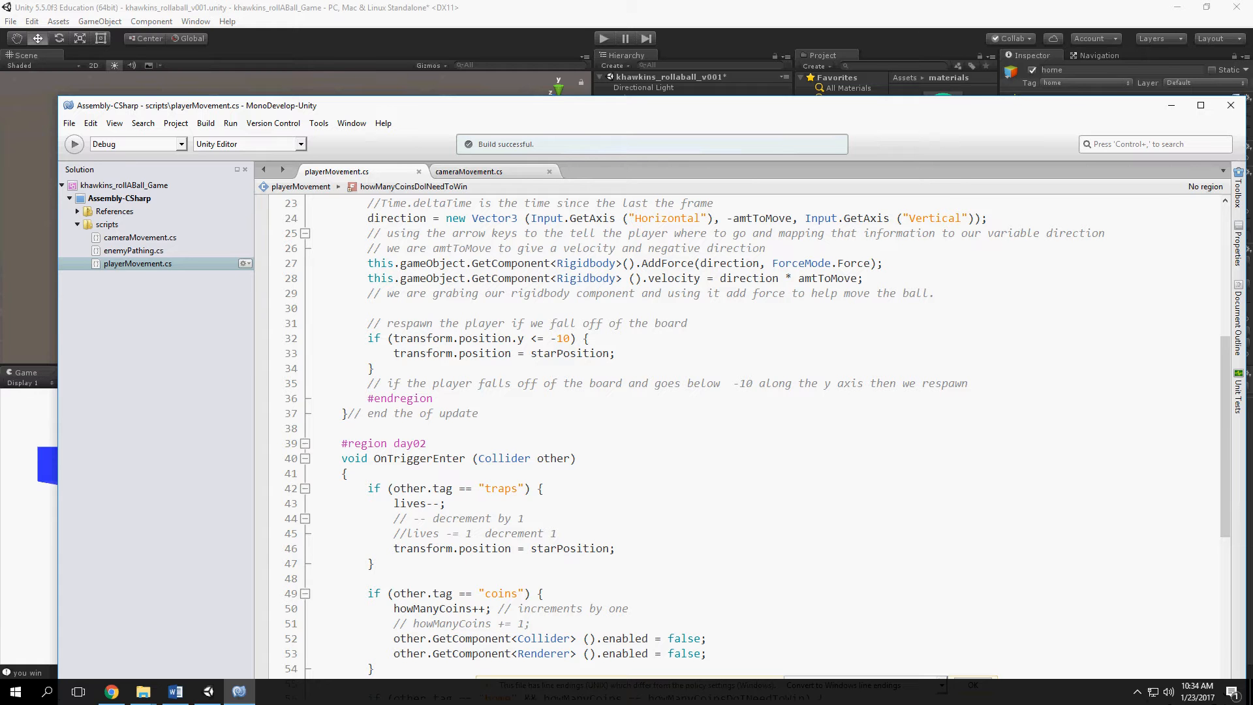
pyautogui.scroll(-7, 743, 431)
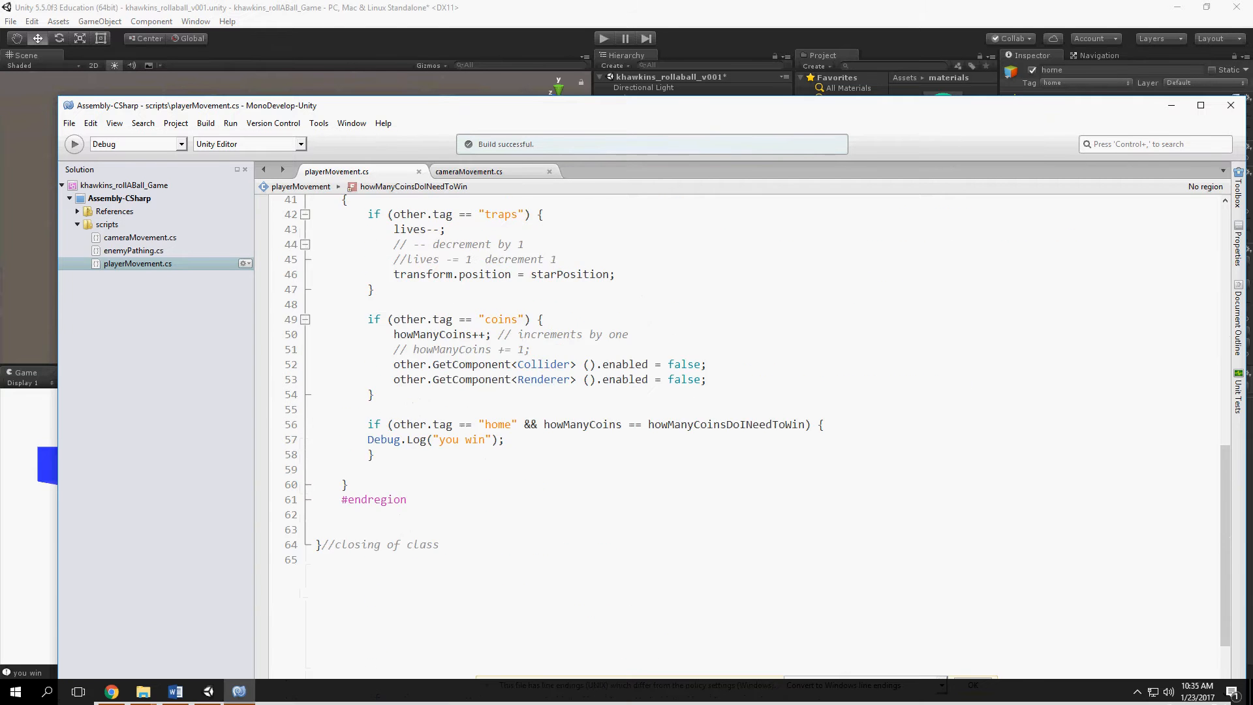
pyautogui.scroll(1, 744, 431)
pyautogui.scroll(6, 744, 431)
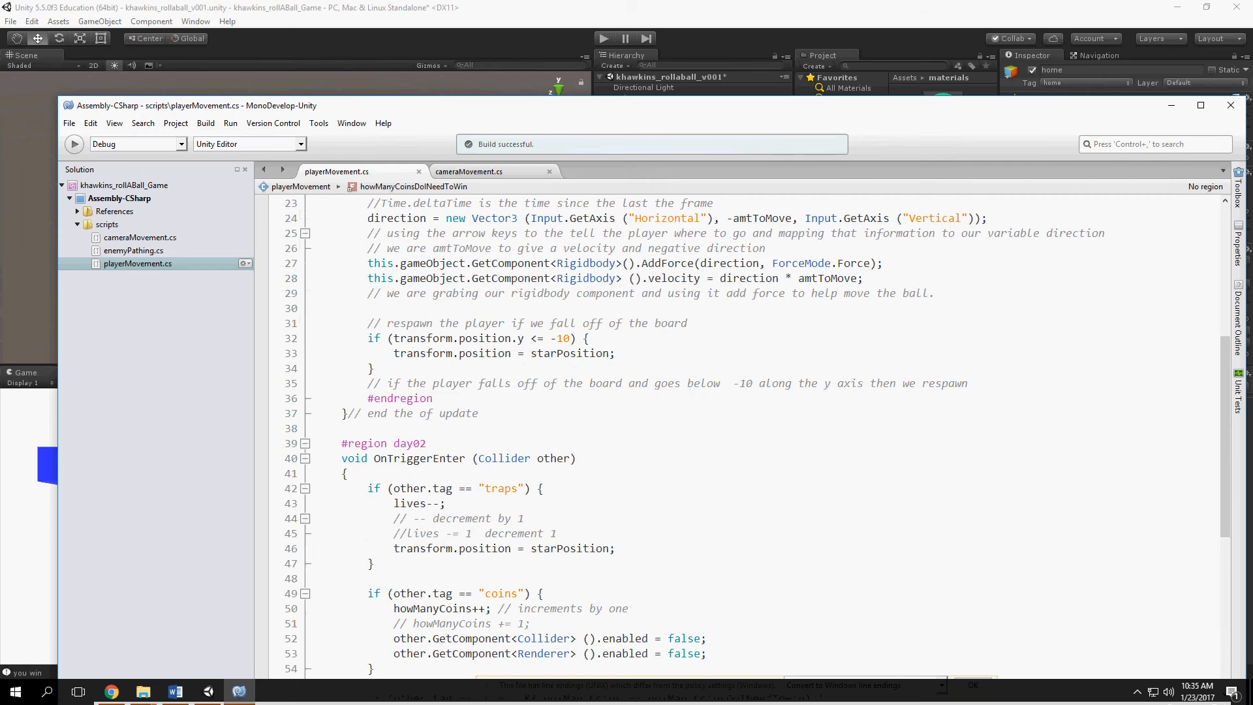
pyautogui.scroll(2, 744, 430)
pyautogui.click(447, 268)
pyautogui.click(374, 478)
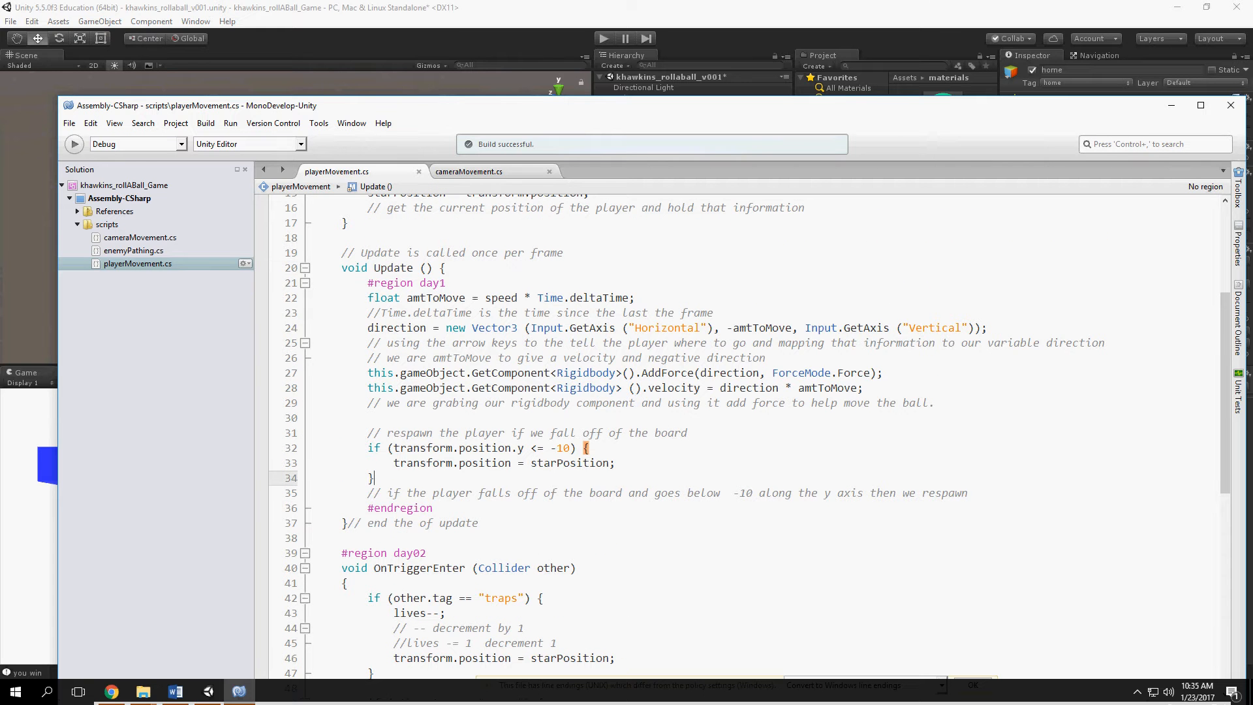
pyautogui.click(434, 508)
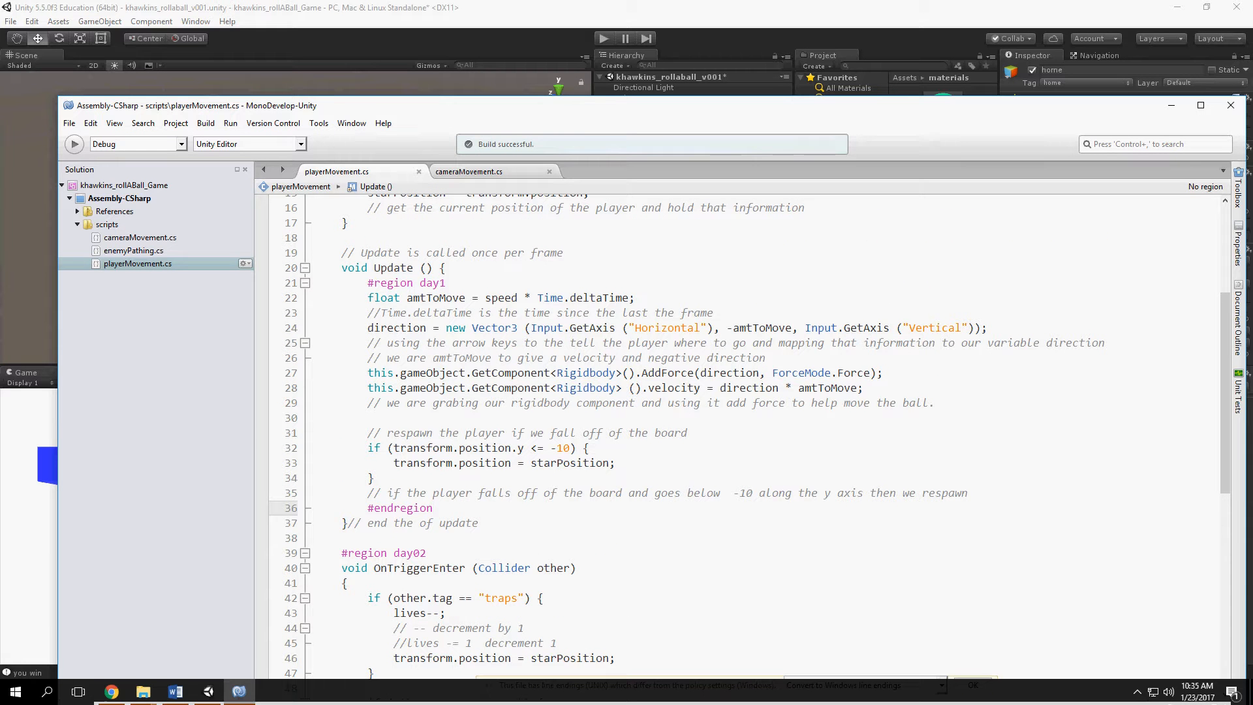
pyautogui.press('Return')
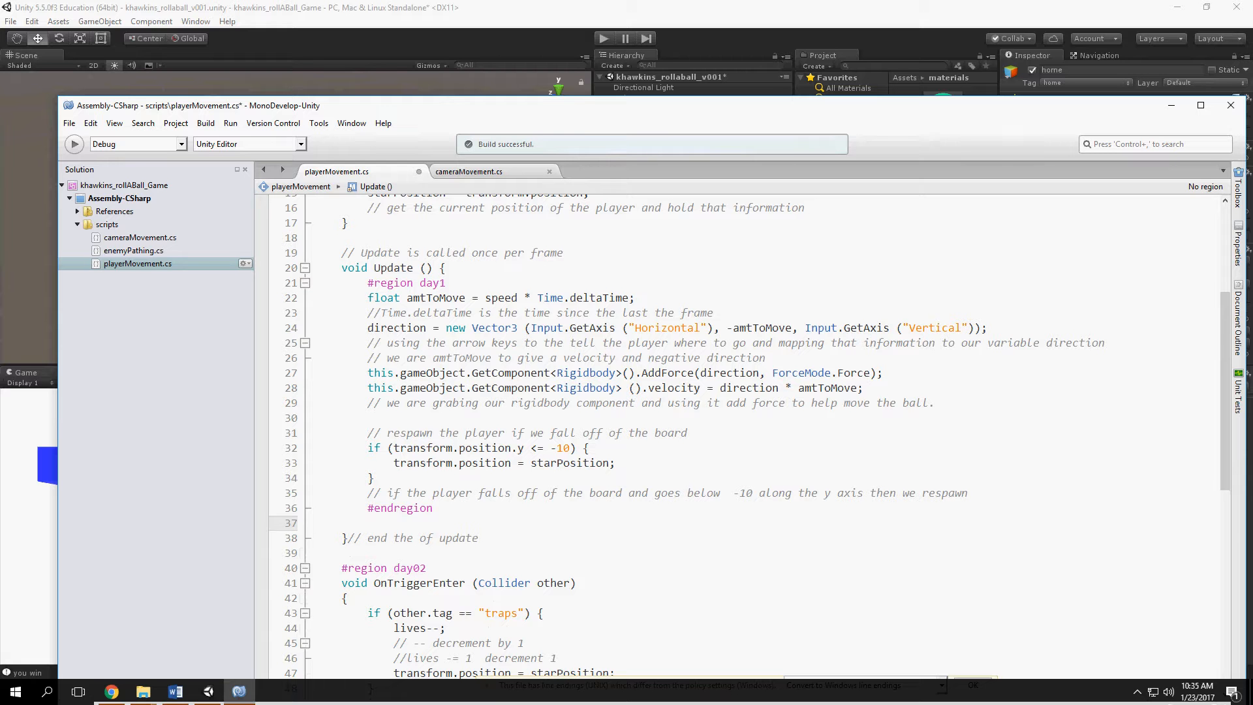
pyautogui.write('#region')
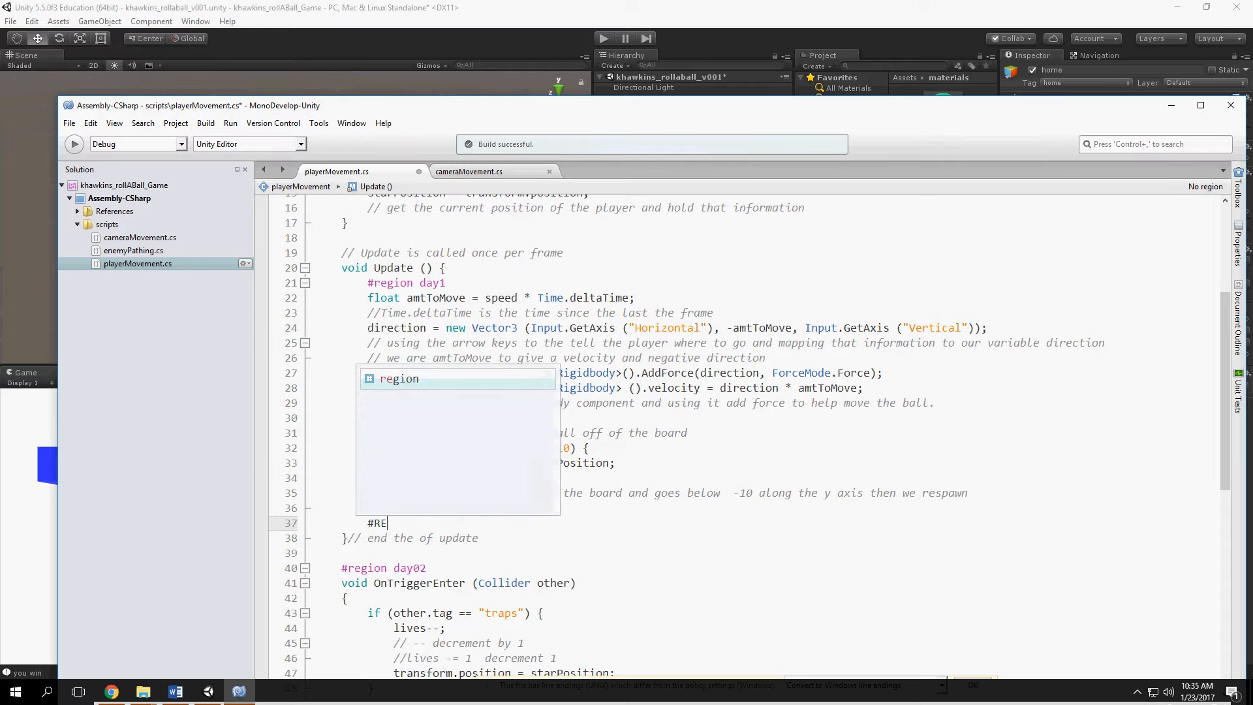
pyautogui.write(' DD')
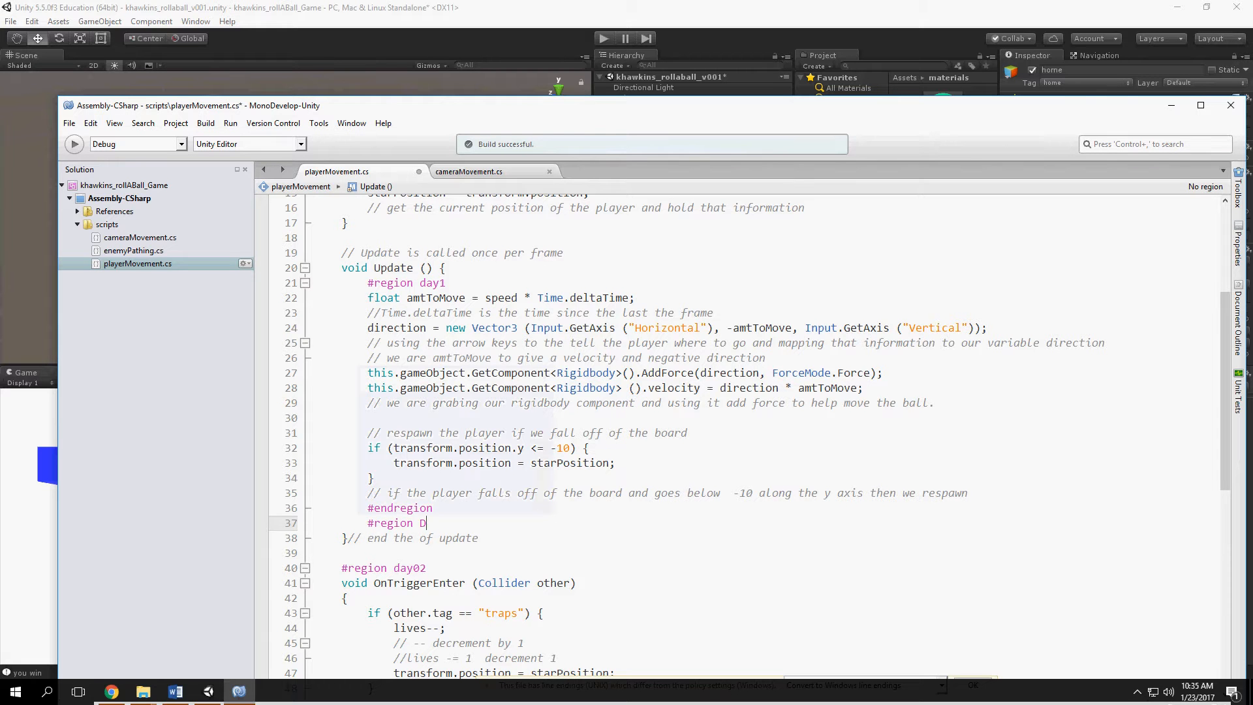
pyautogui.press('BackSpace')
pyautogui.press('BackSpace')
pyautogui.write('day02')
pyautogui.press('Return')
pyautogui.press('Return')
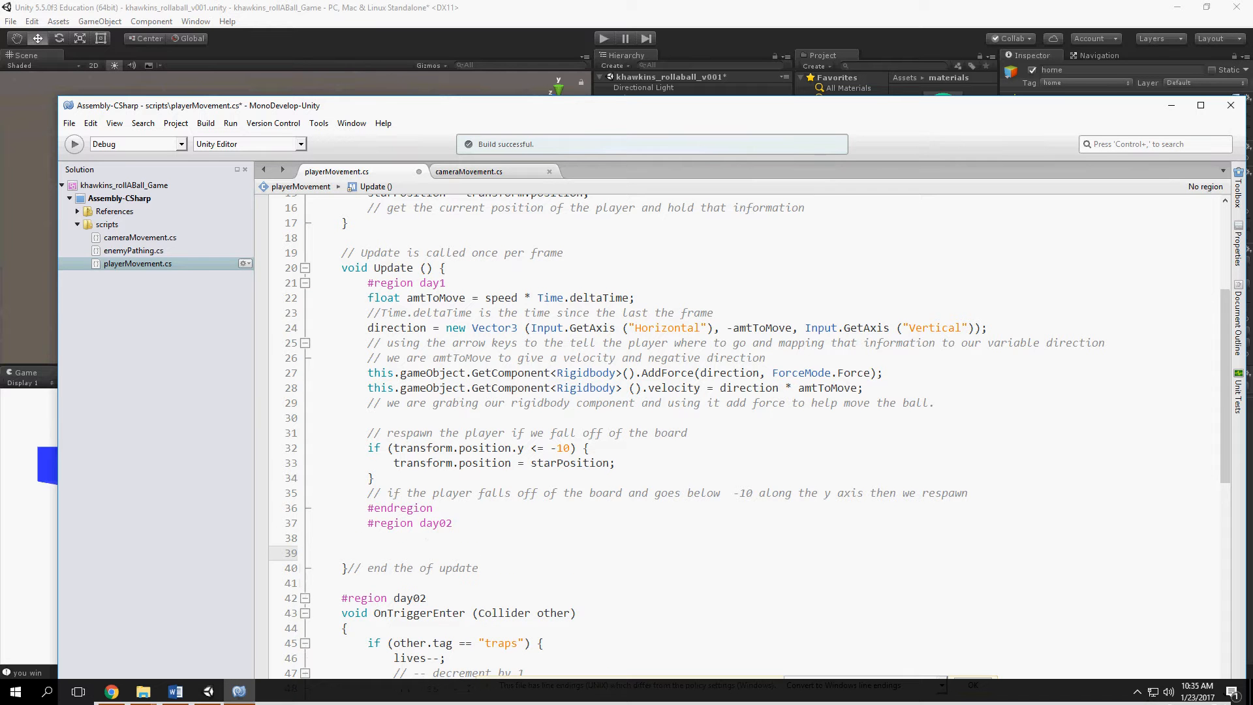
# Close the day02 region in Update() with #endregion and return to the blank line inside the region.
pyautogui.write('#en')
pyautogui.press('Down')
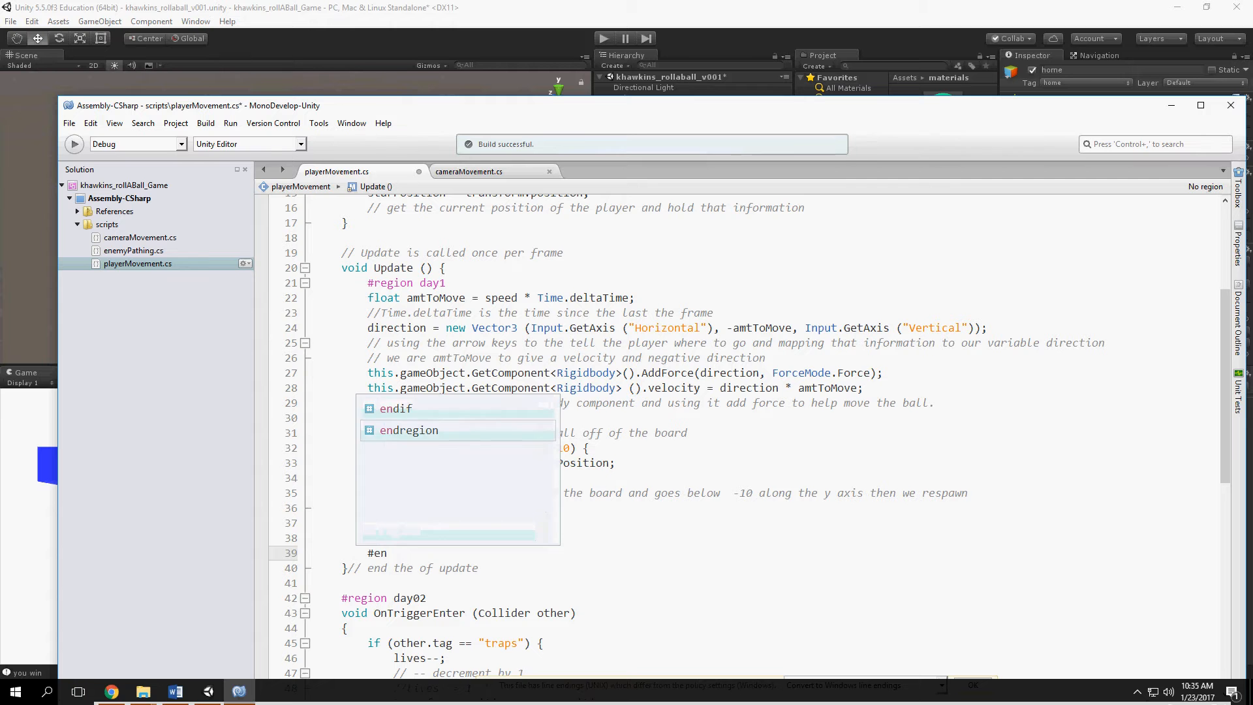
pyautogui.press('Return')
pyautogui.press('Up')
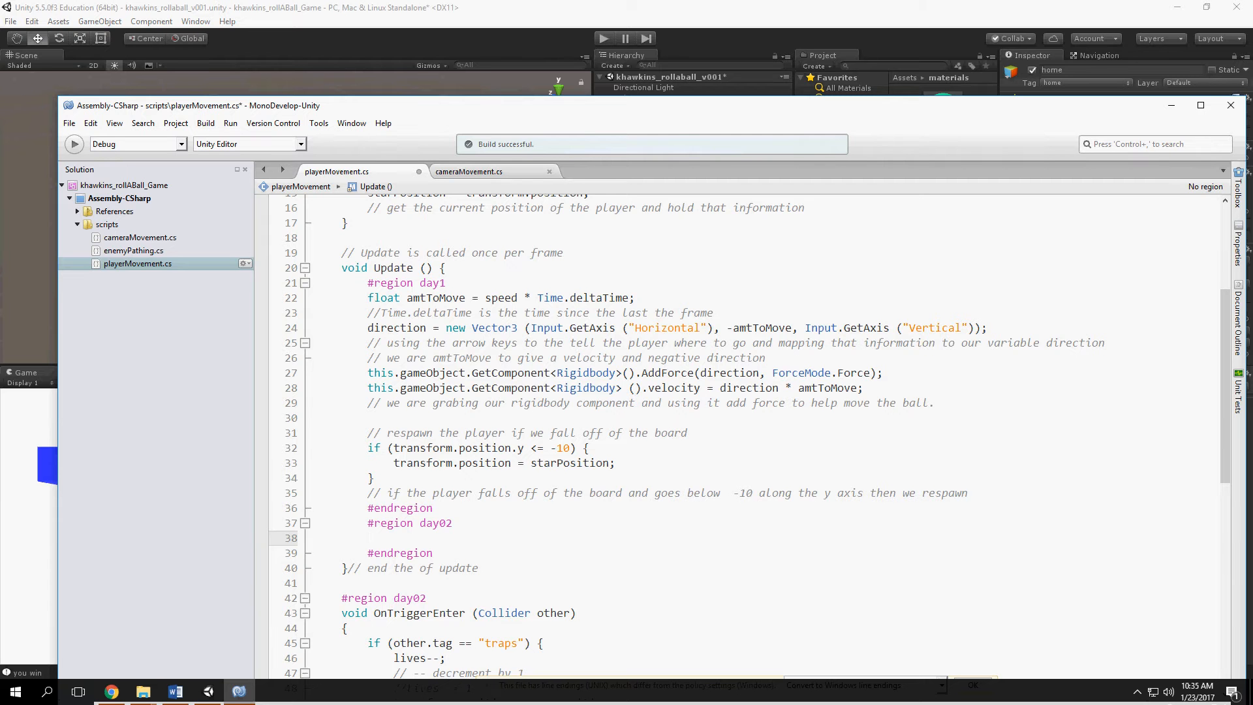
# Write the condition if(lives <= 0) inside the day02 region of Update().
pyautogui.scroll(4, 744, 437)
pyautogui.scroll(2, 744, 437)
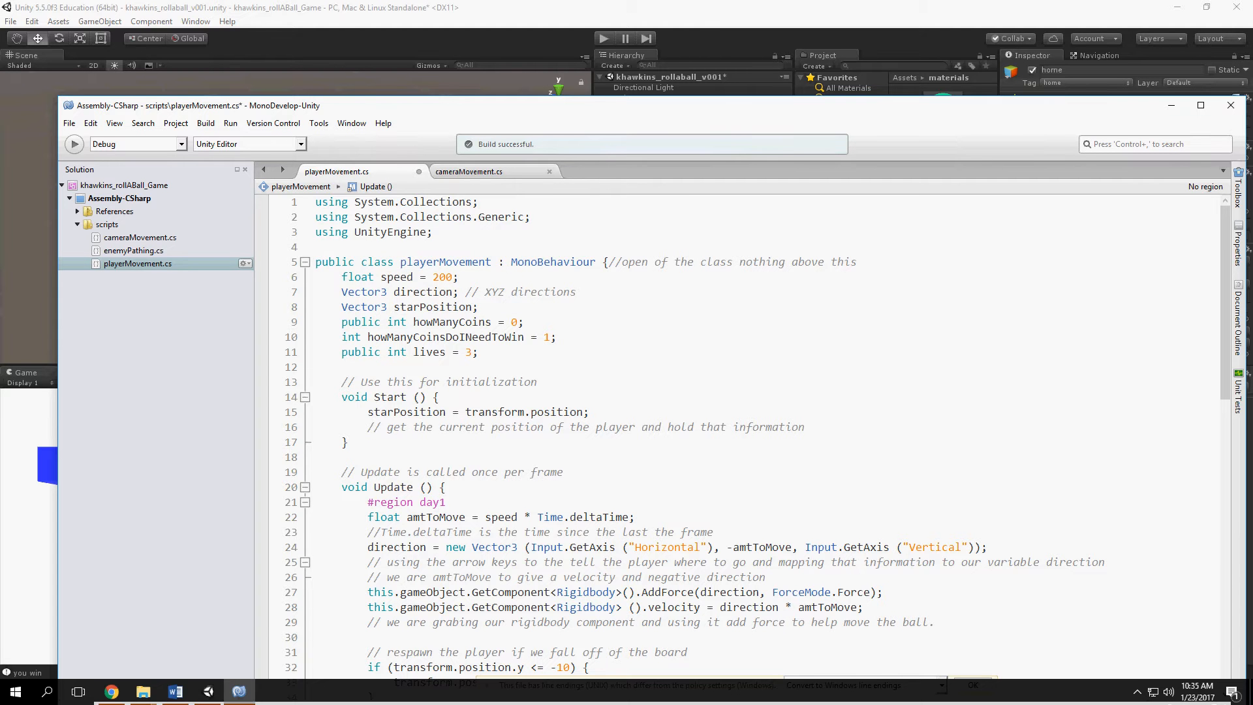
pyautogui.scroll(-5, 744, 437)
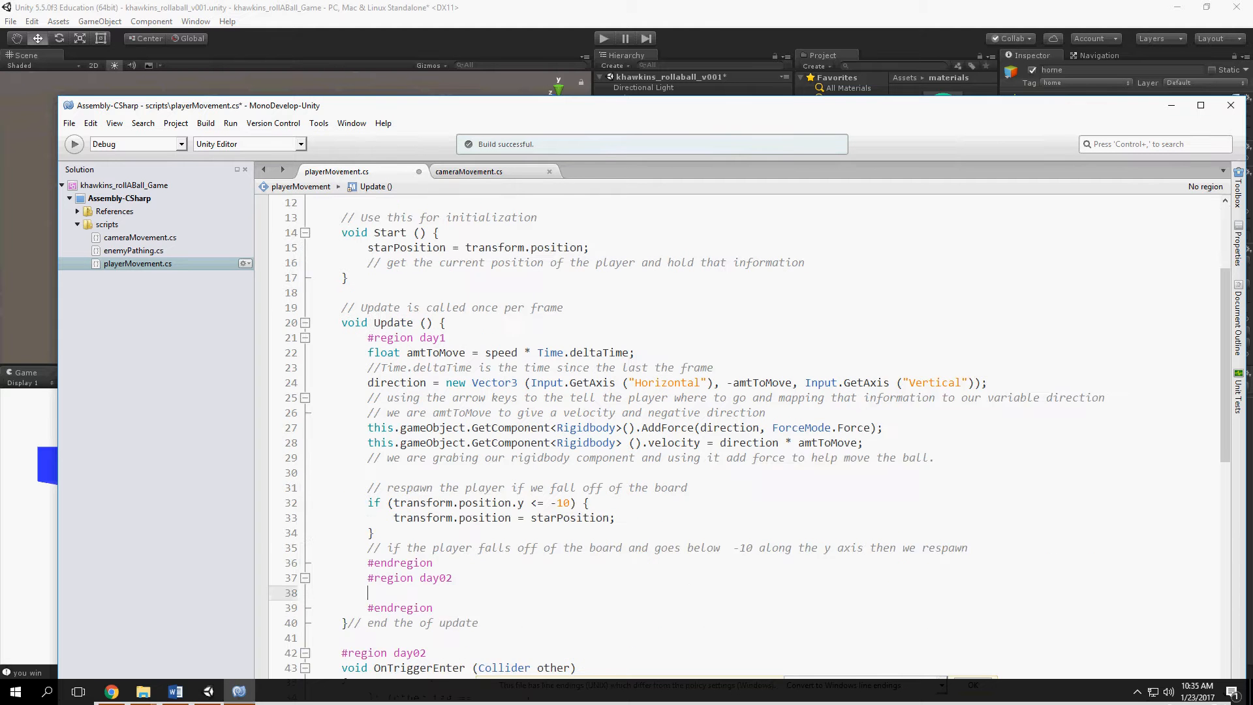
pyautogui.write('if()')
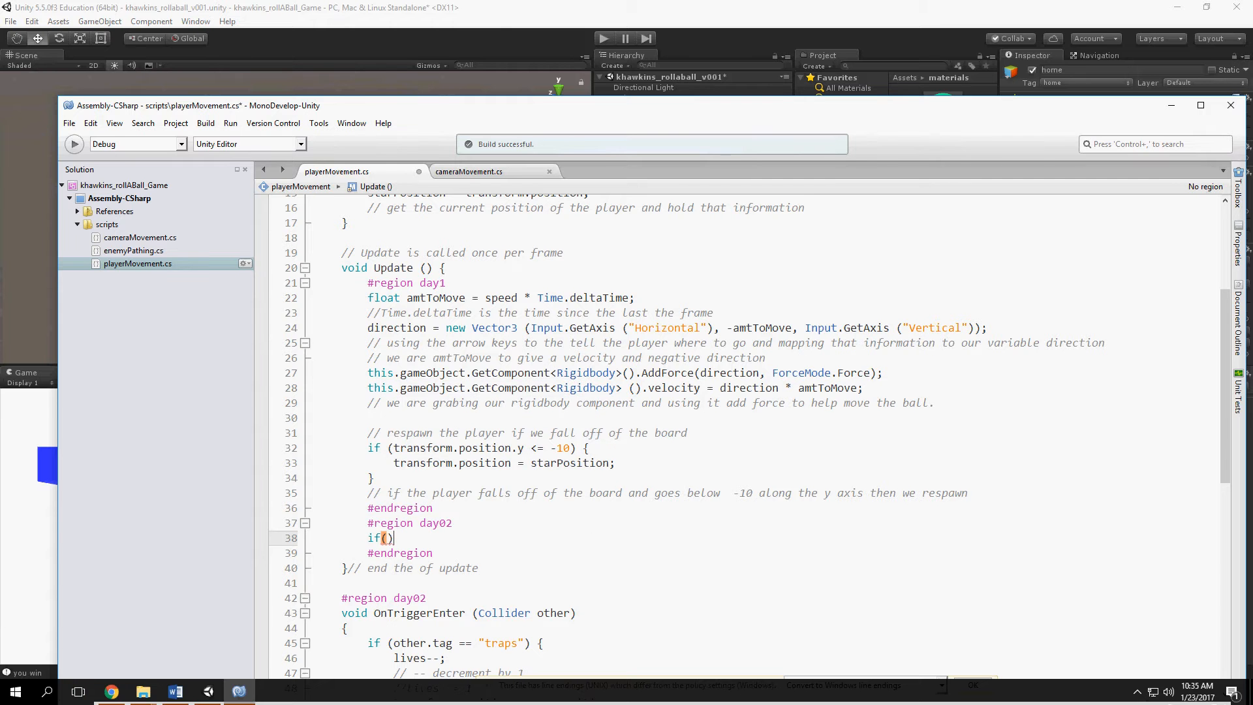
pyautogui.write('live')
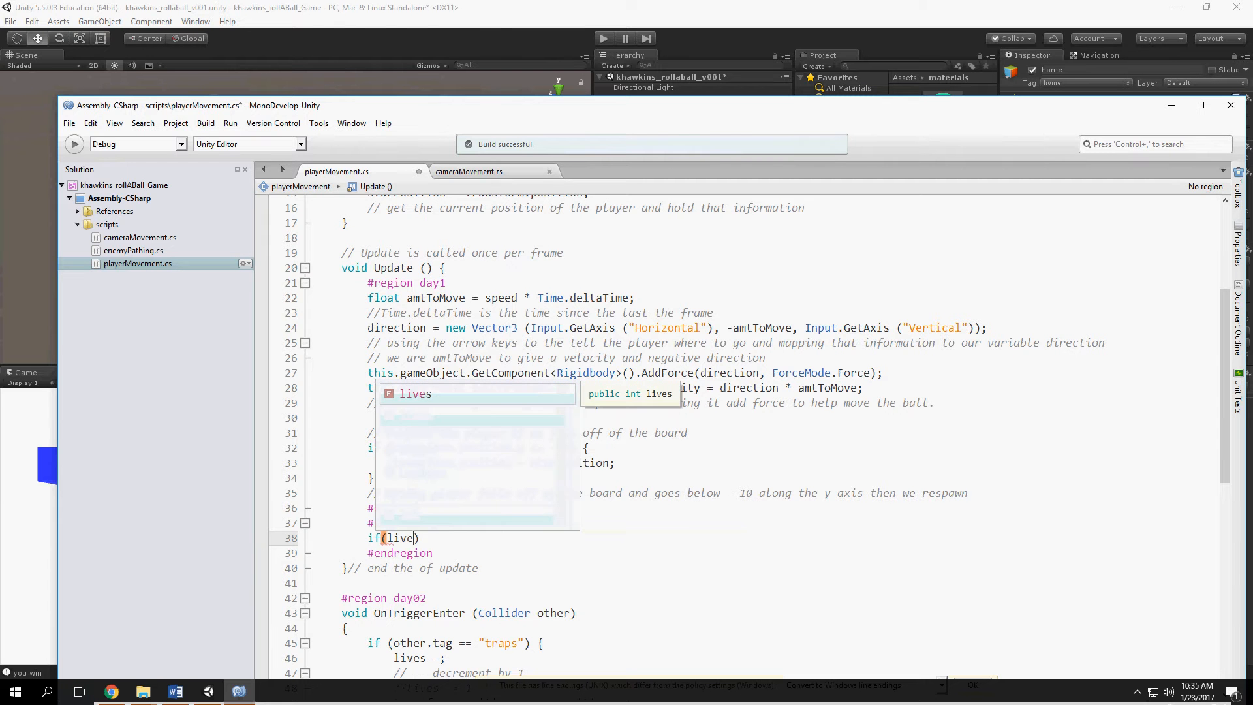
pyautogui.write('s ')
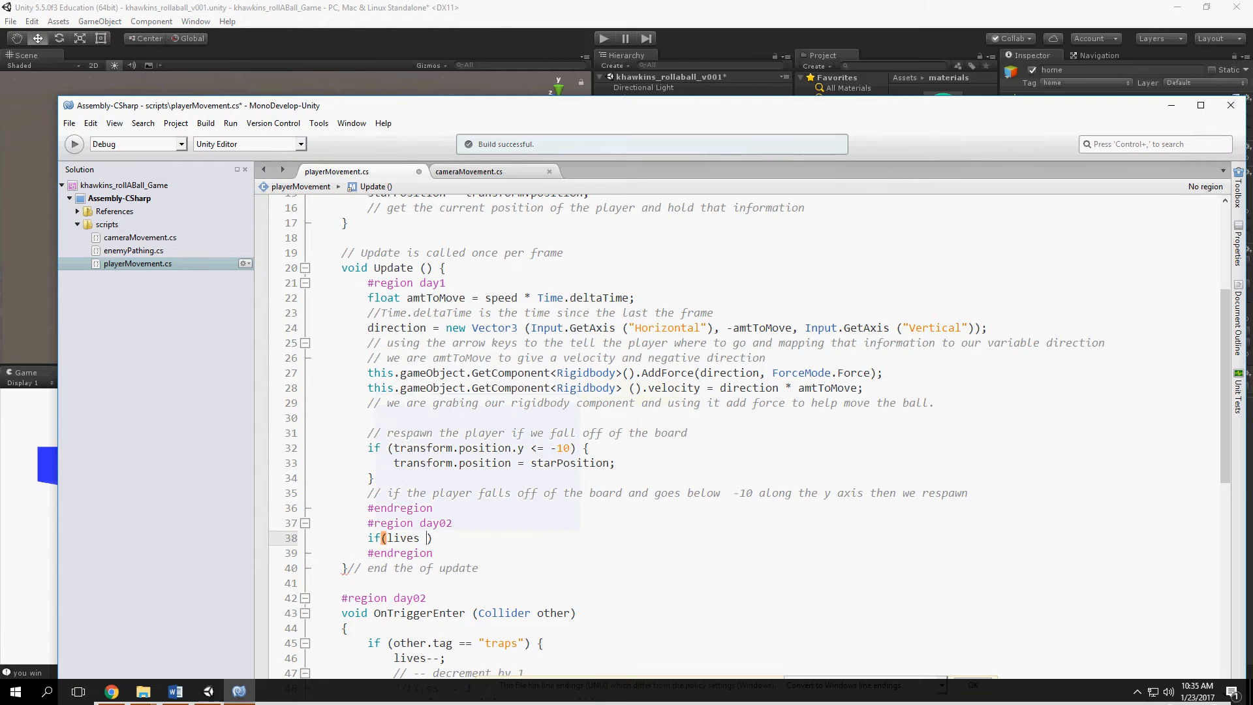
pyautogui.write('<= 0')
pyautogui.press('Return')
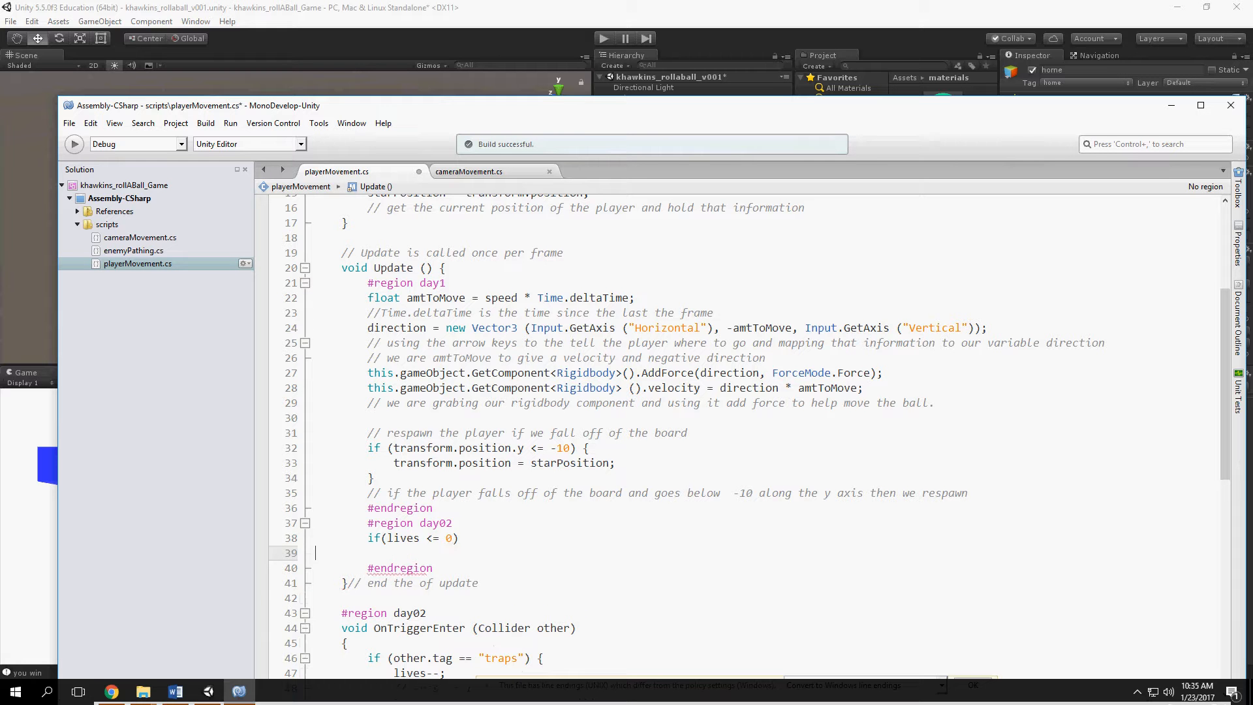
# Add opening and closing braces on separate lines under the lives condition, with the indentation aligned.
pyautogui.write('{}')
pyautogui.press('Return')
pyautogui.press('Down')
pyautogui.press('Tab')
pyautogui.press('Tab')
pyautogui.press('Tab')
pyautogui.press('Up')
pyautogui.press('Down')
pyautogui.press('BackSpace')
pyautogui.press('Up')
# Enter Debug.Log("You Lose"); as the body of the lives condition.
pyautogui.write('Debug')
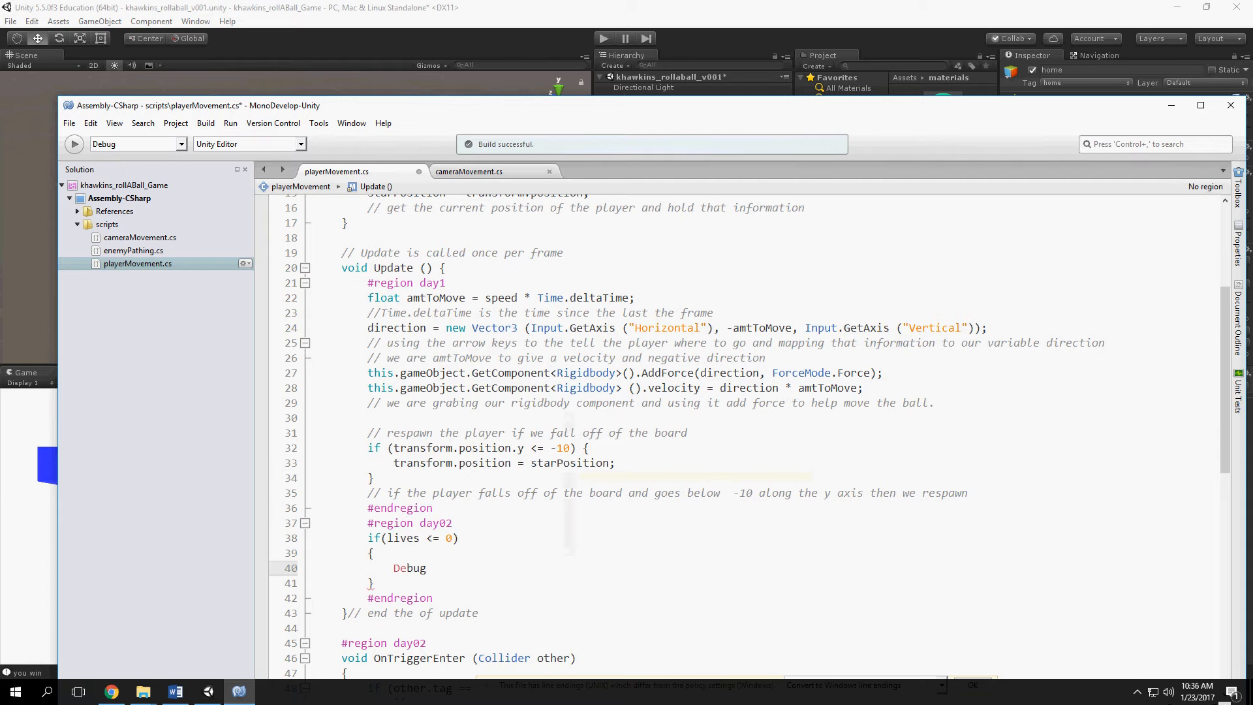
pyautogui.write('.Log')
pyautogui.write('()')
pyautogui.write('"You L')
pyautogui.write('ose")')
pyautogui.write(';')
# Build all the scripts and switch back to the Unity editor.
pyautogui.hotkey('alt', 'b')
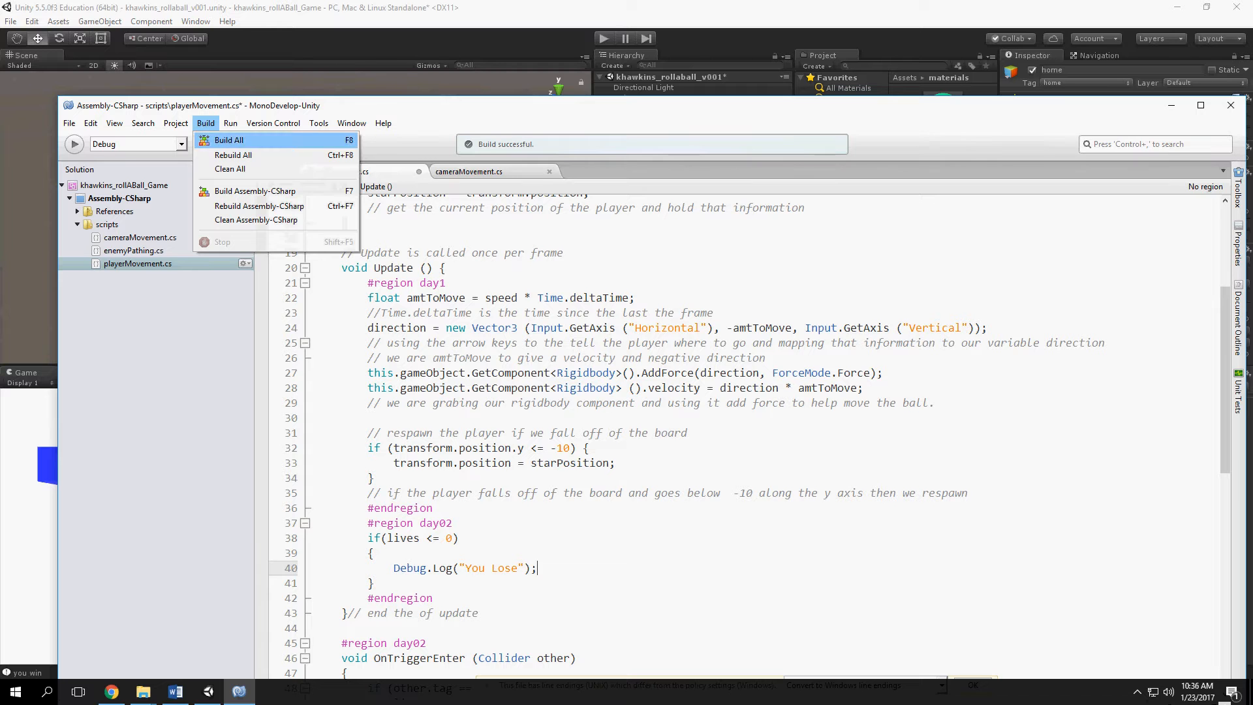
pyautogui.press('Return')
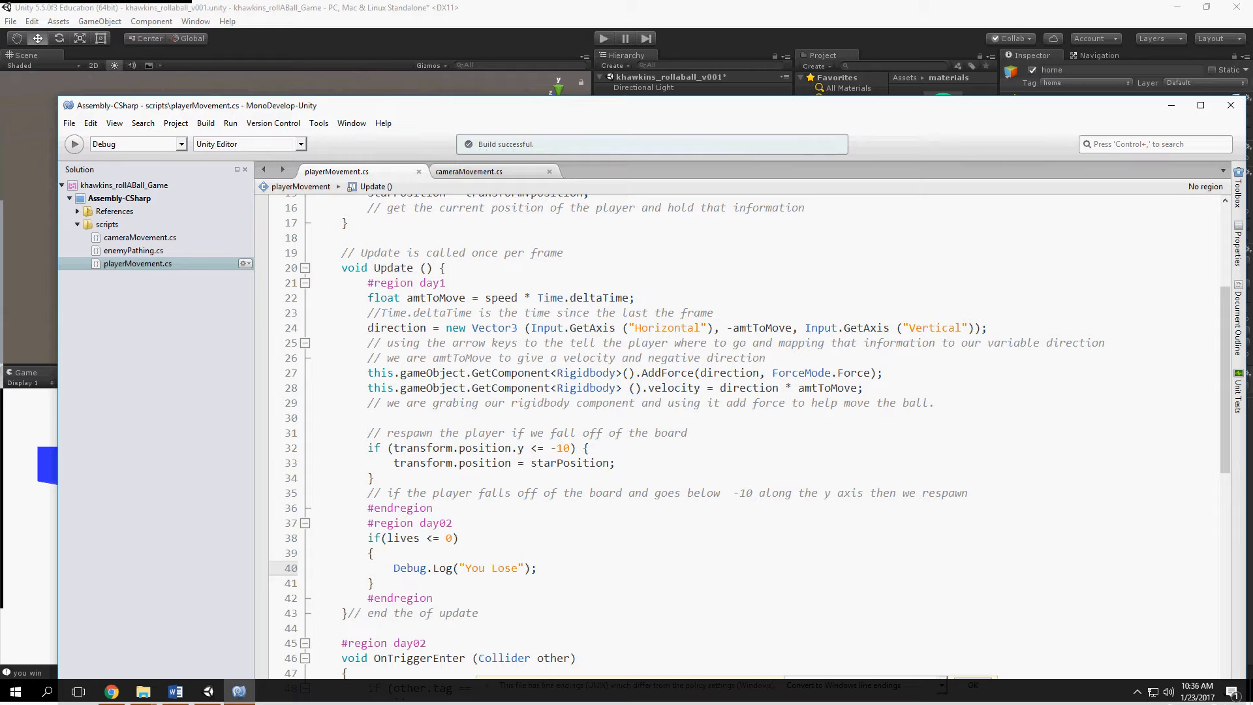
pyautogui.hotkey('alt', 'Tab')
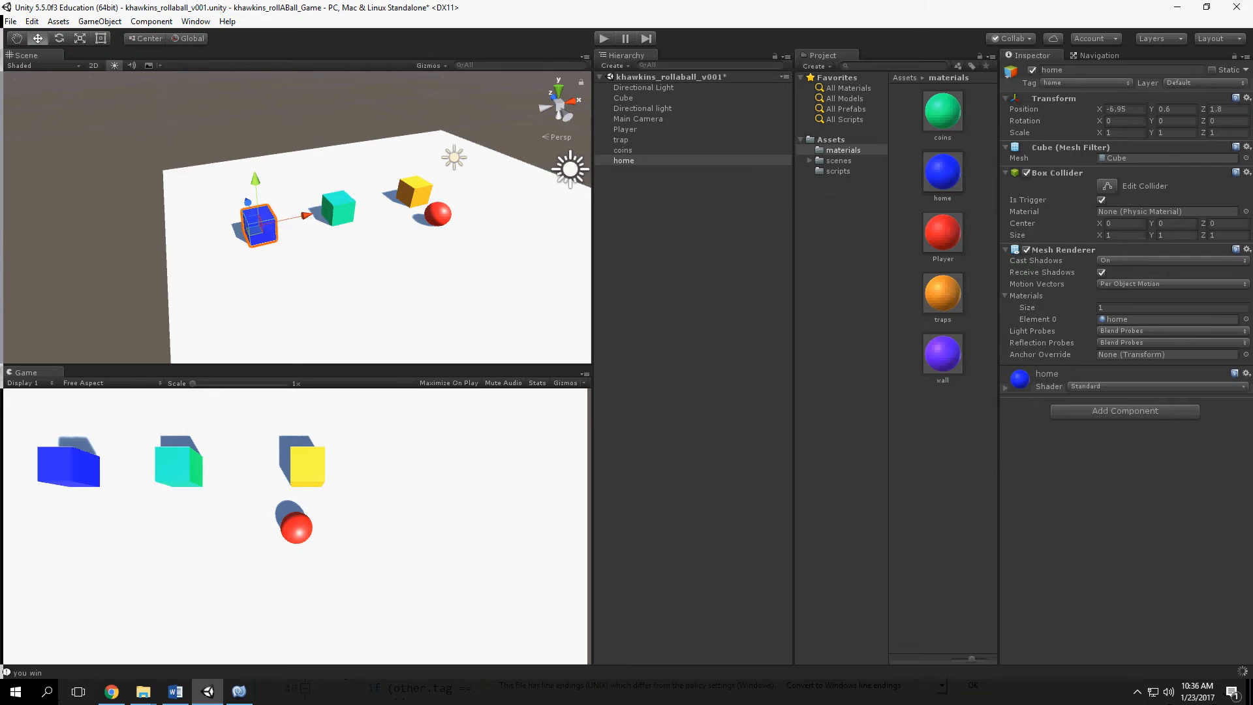
# Play-test the scene with Player selected, rolling the ball into the trap until no lives remain, stop it, and check the Console.
pyautogui.hotkey('ctrl', 'p')
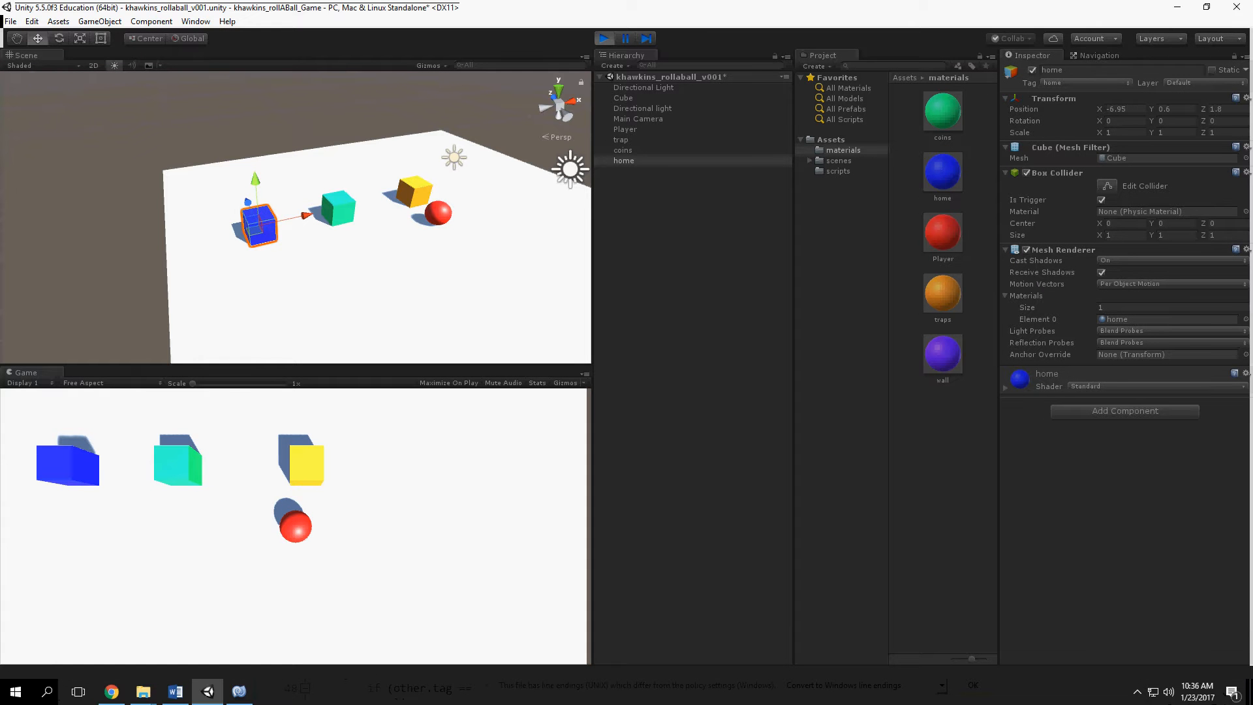
pyautogui.press('Right')
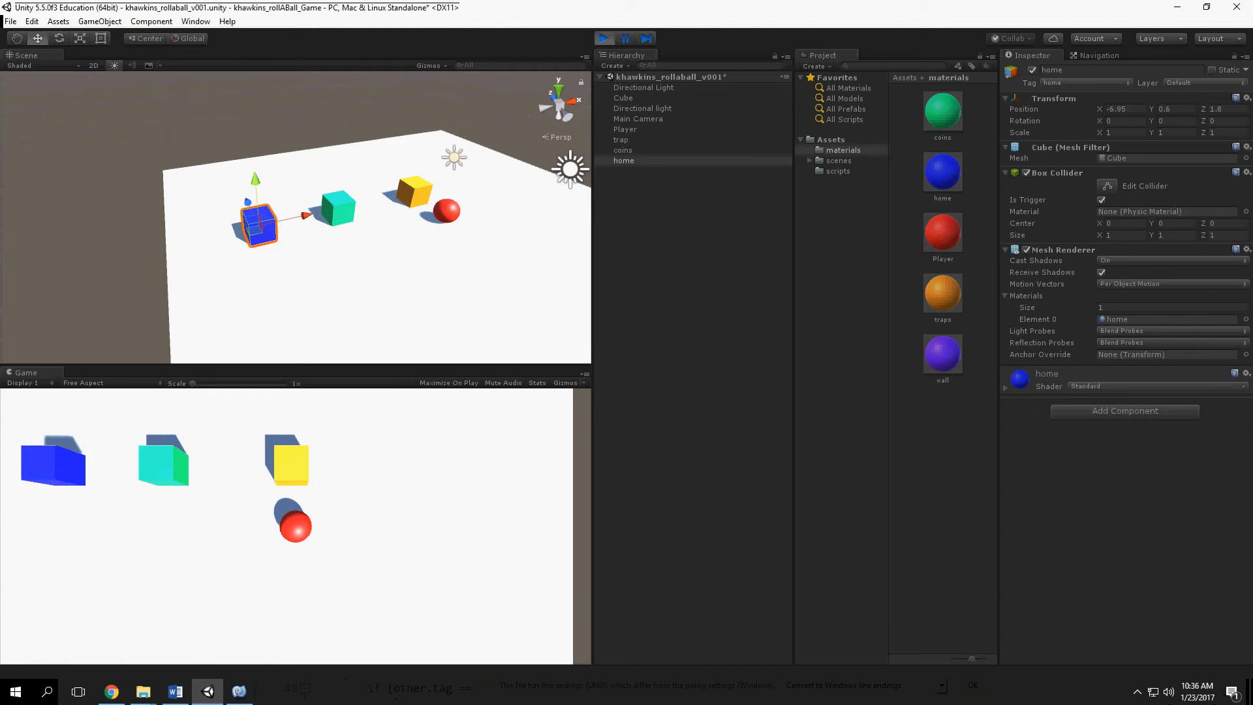
pyautogui.click(625, 130)
pyautogui.click(295, 525)
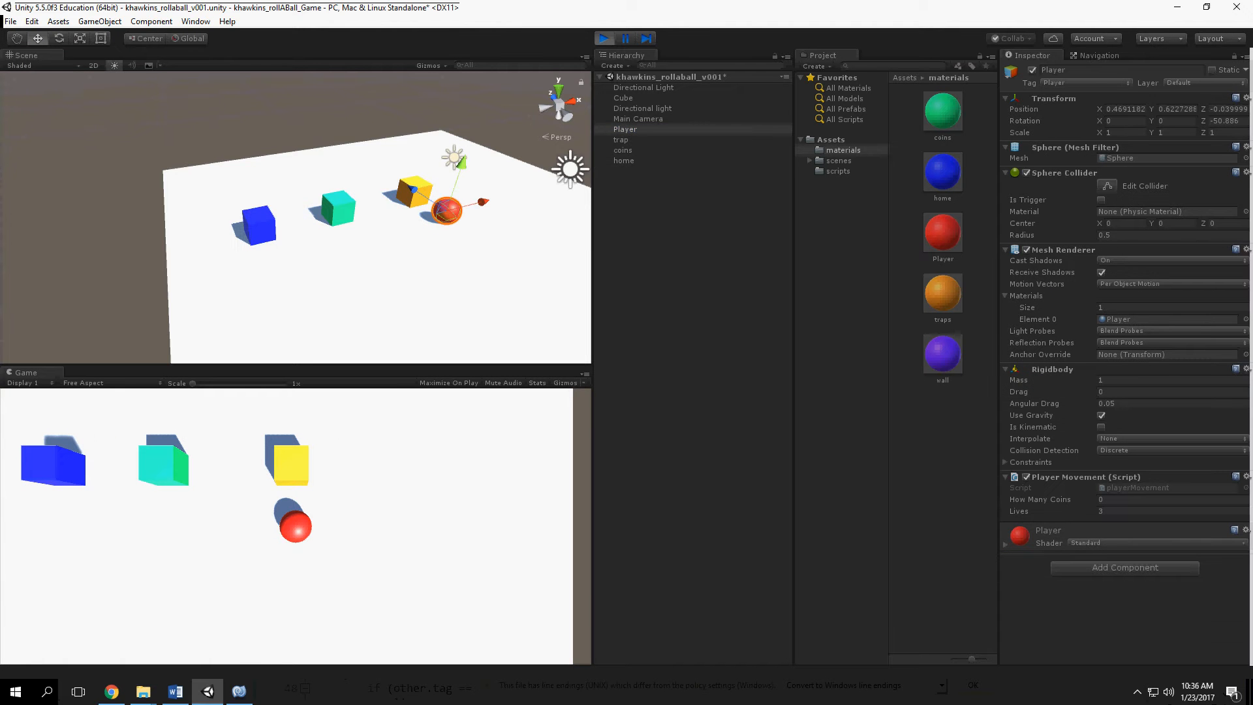
pyautogui.press('Down')
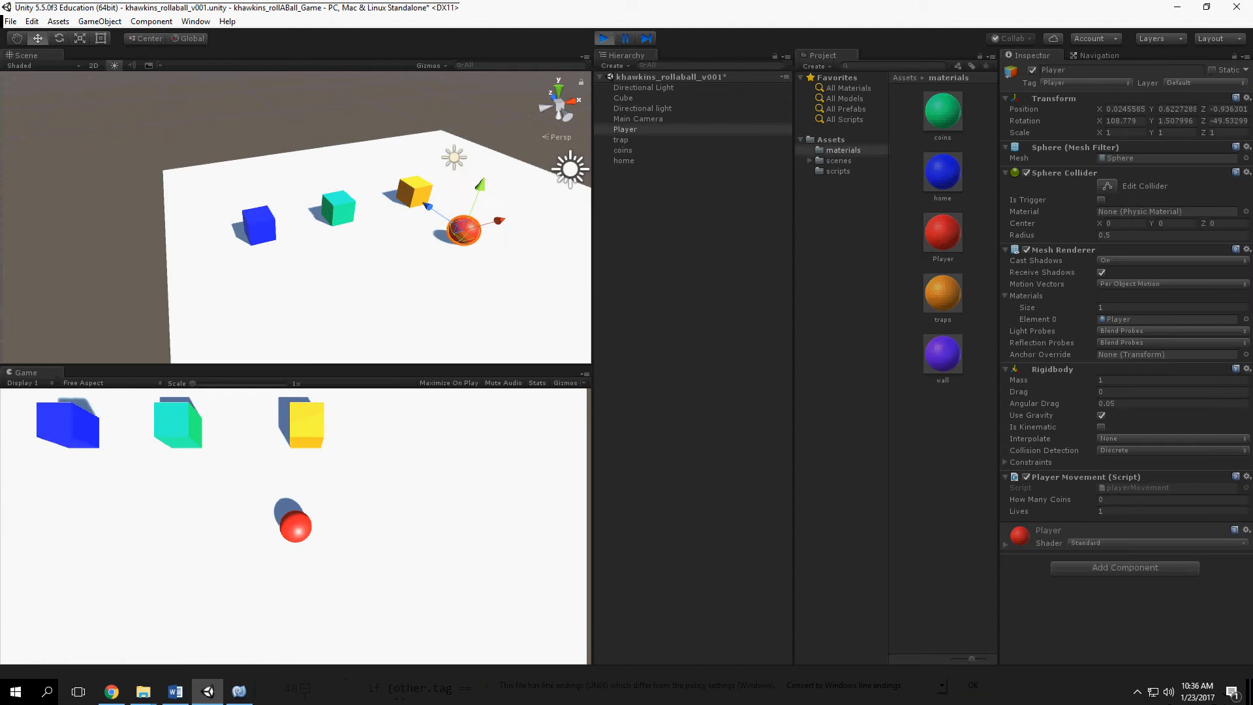
pyautogui.press('Up')
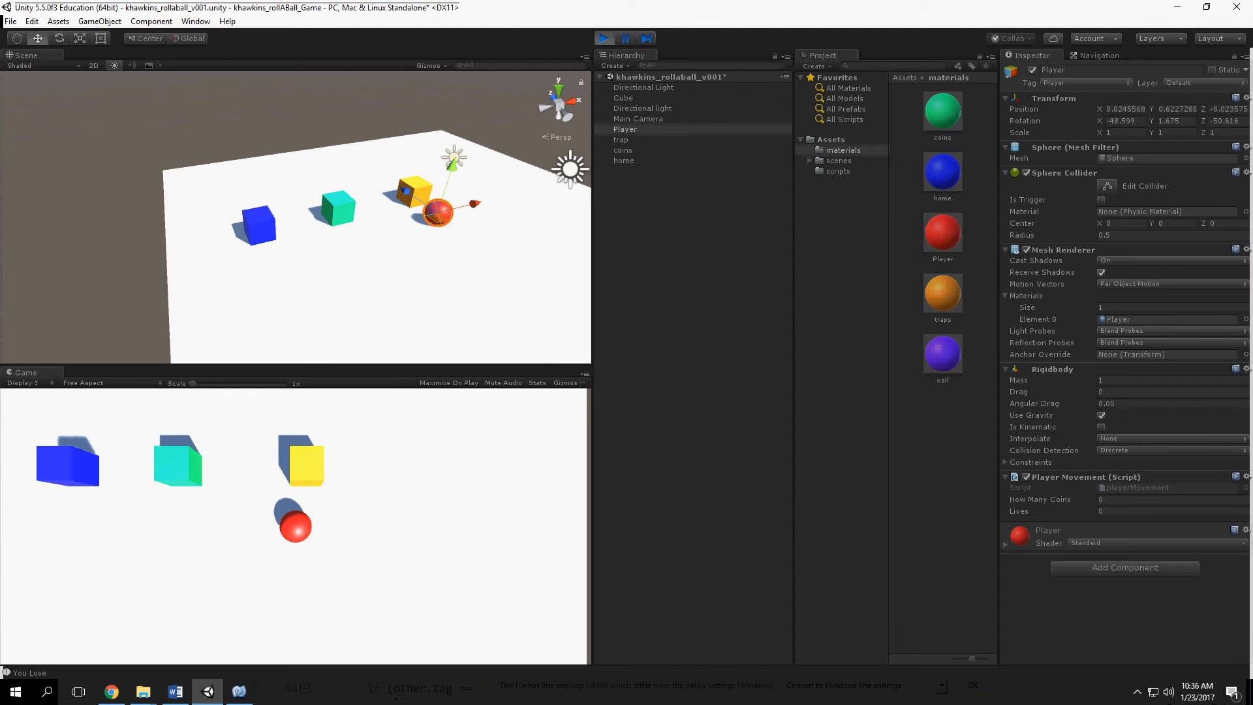
pyautogui.hotkey('ctrl', 'p')
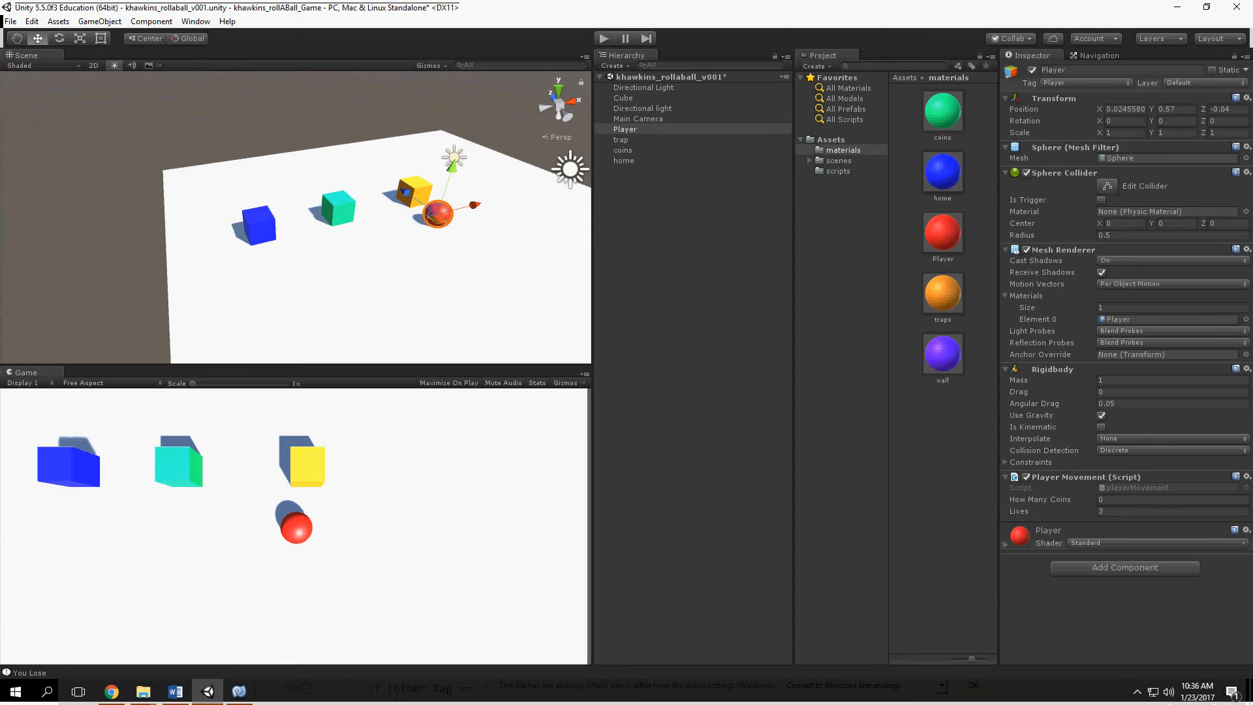
pyautogui.doubleClick(30, 673)
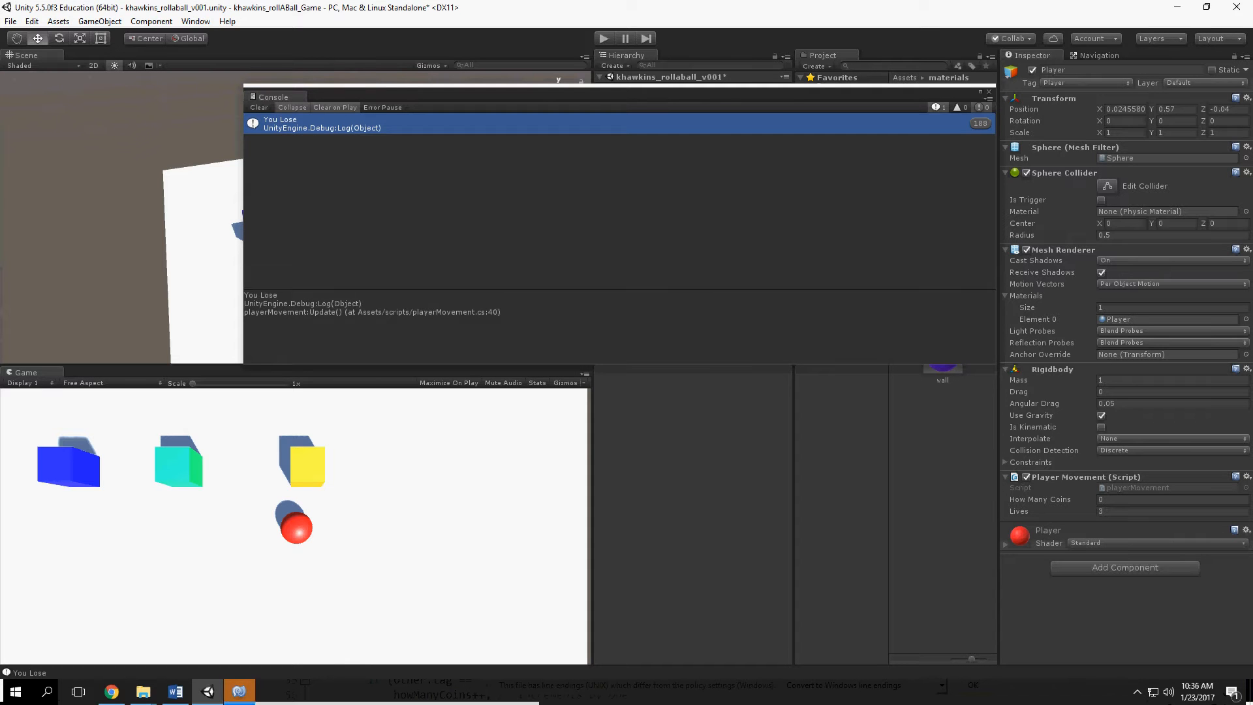
pyautogui.click(989, 92)
# Switch to MonoDevelop, look over the whole playerMovement script, build everything again, and return to the Unity scene.
pyautogui.click(239, 691)
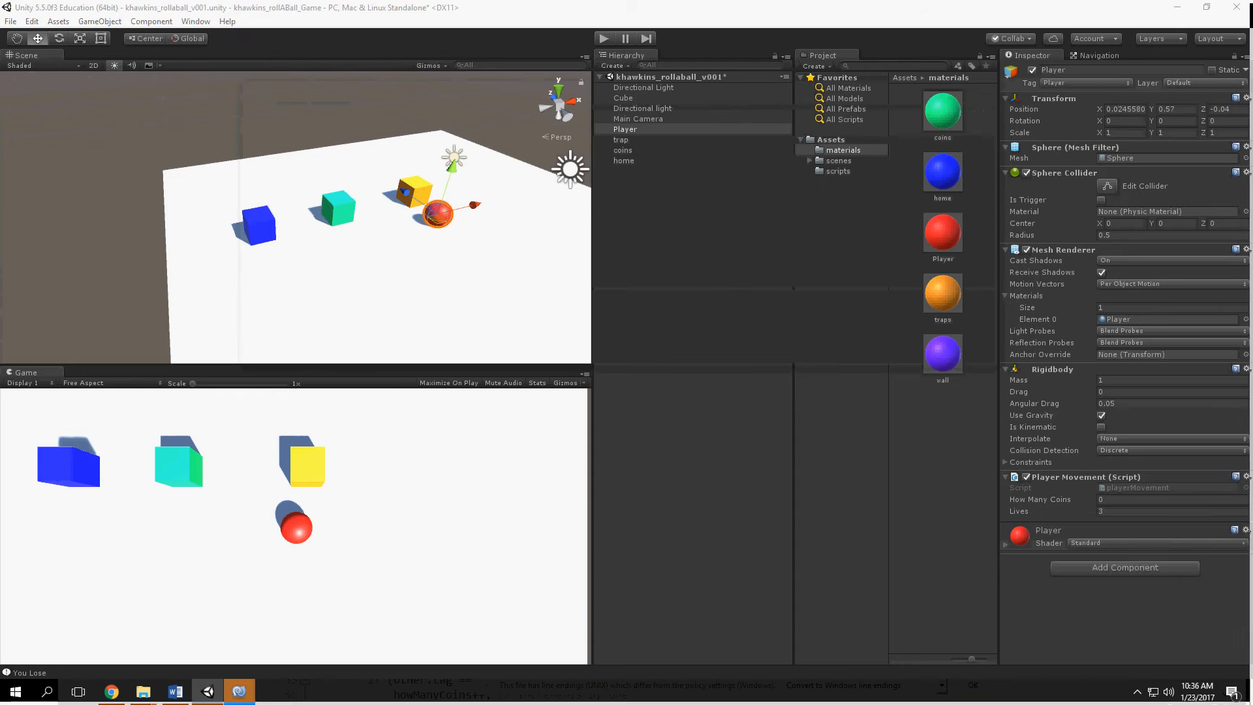
pyautogui.scroll(-9, 744, 424)
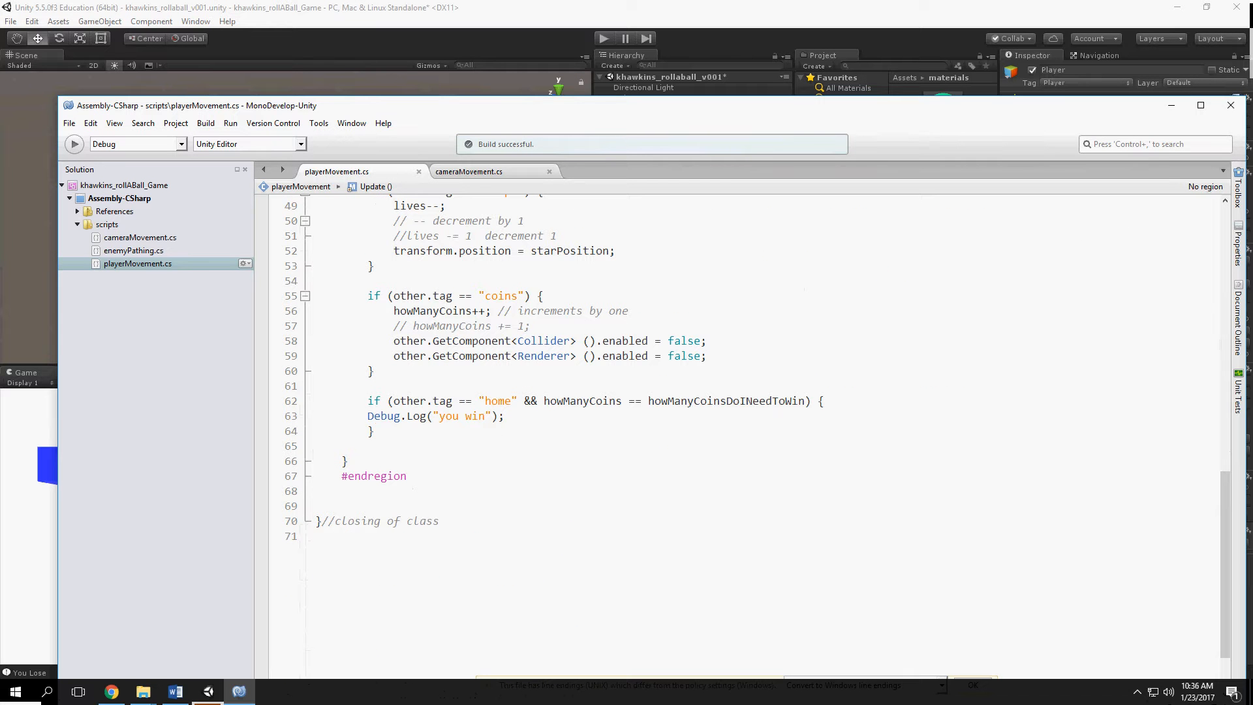
pyautogui.scroll(16, 744, 424)
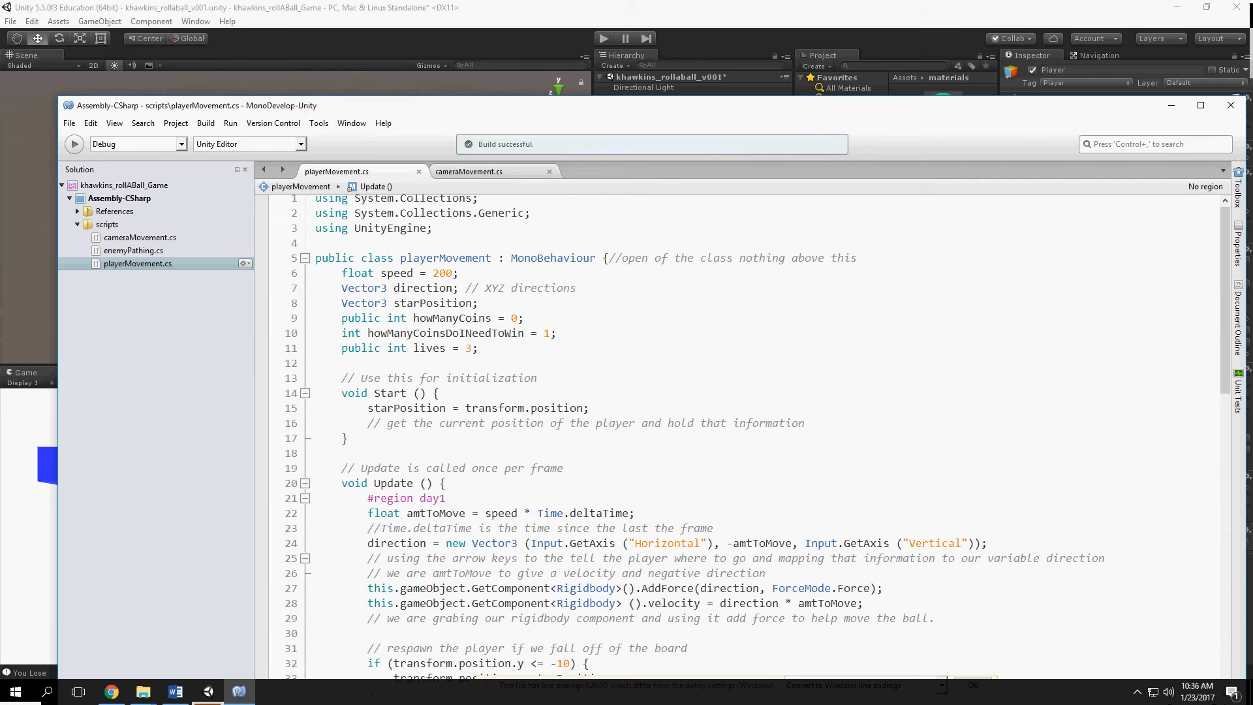
pyautogui.click(205, 122)
pyautogui.click(261, 140)
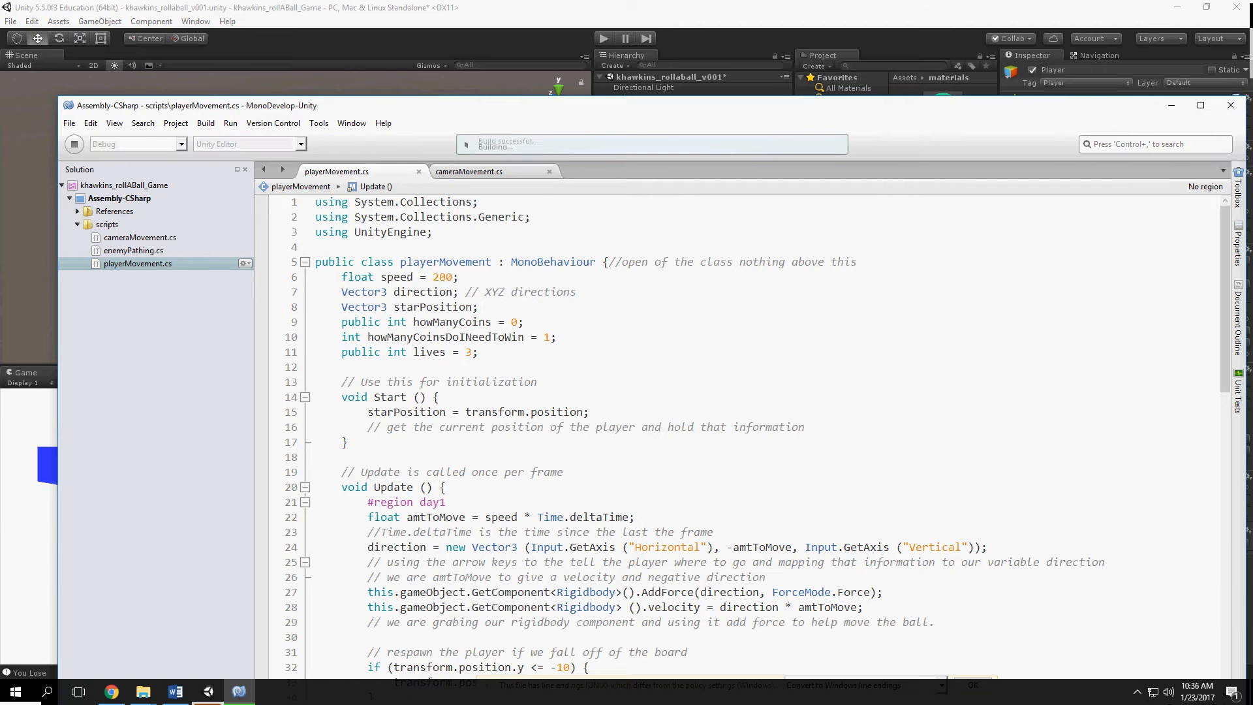
pyautogui.click(1171, 105)
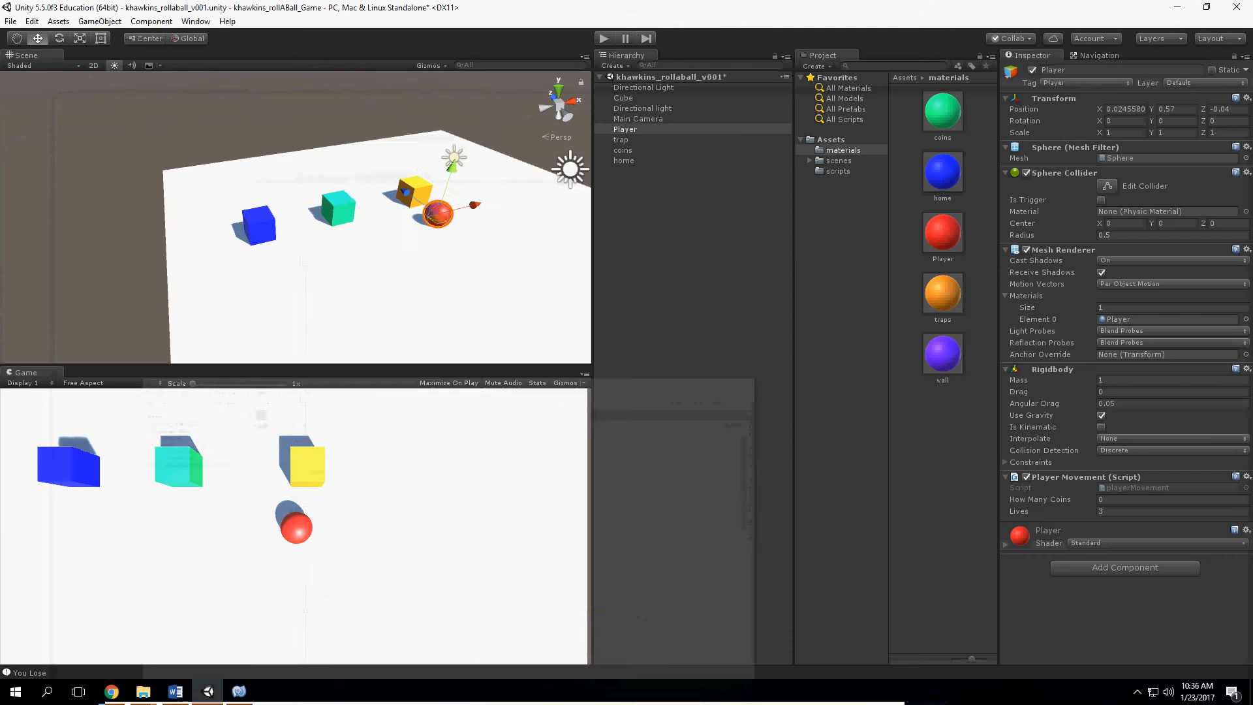
pyautogui.scroll(-3, 295, 217)
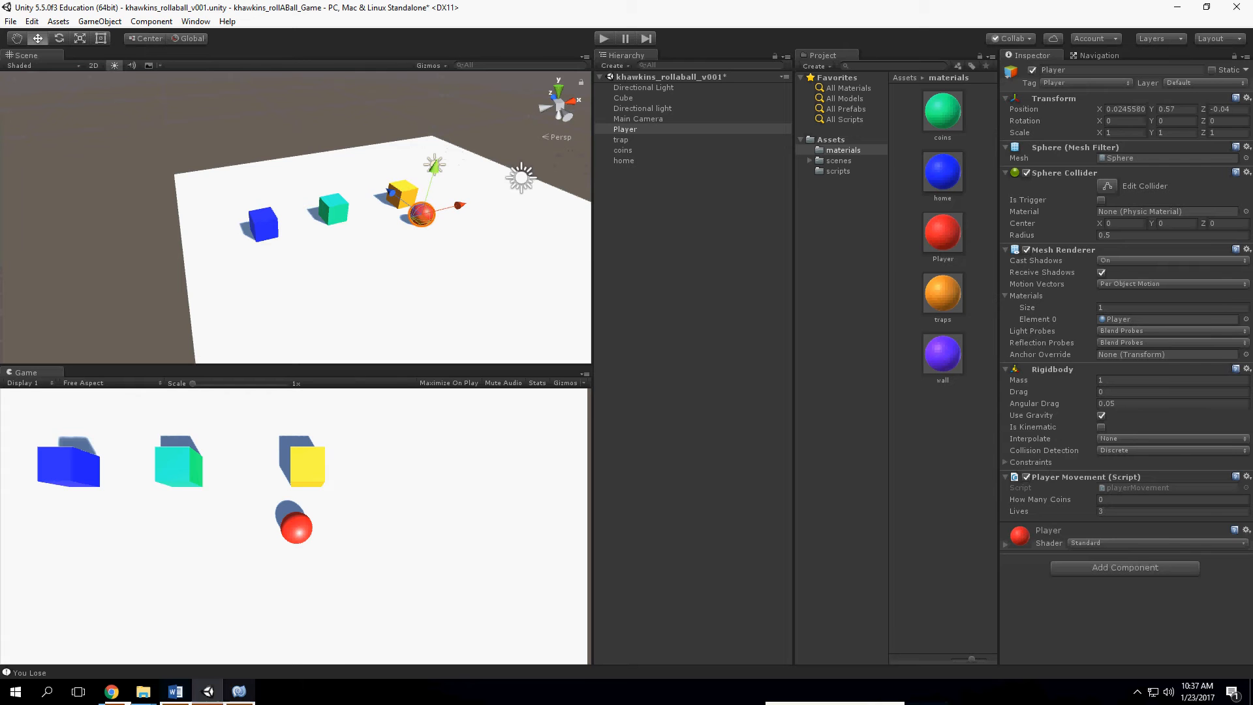
# Switch to MonoDevelop and set howManyCoinsDoINeedToWin to 30 in the playerMovement script.
pyautogui.click(239, 691)
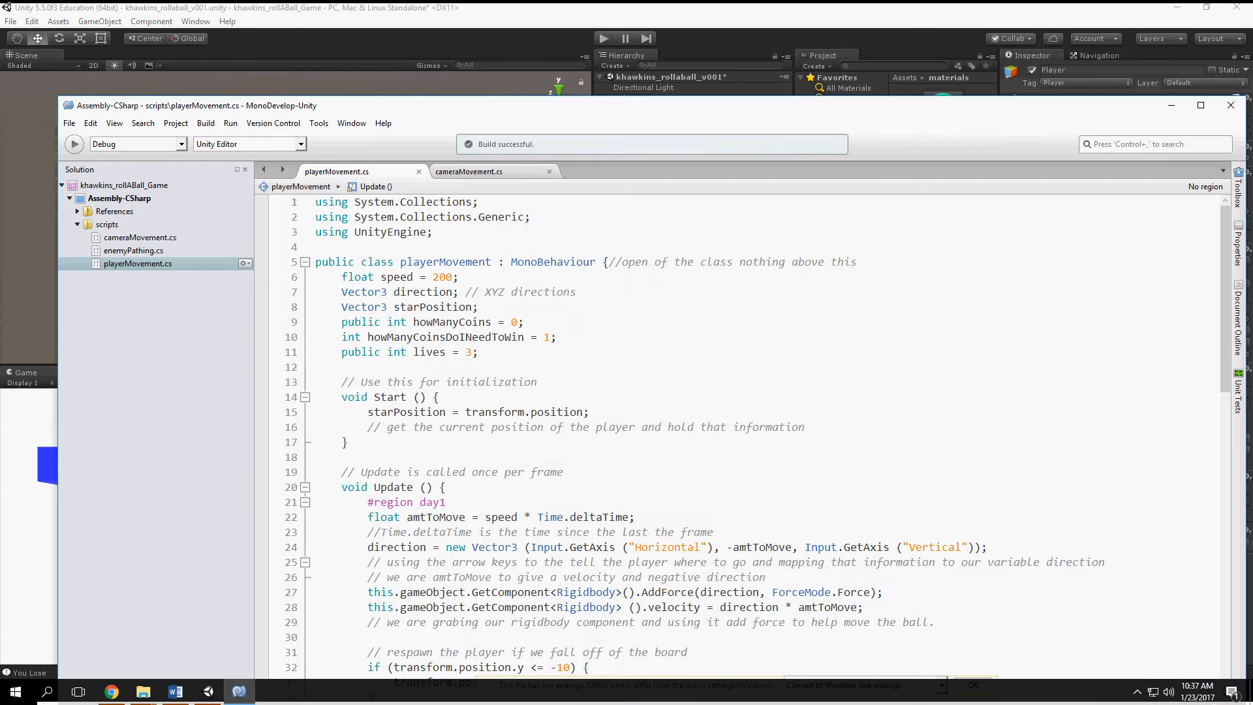
pyautogui.click(433, 233)
pyautogui.scroll(-2, 744, 436)
pyautogui.scroll(2, 744, 436)
pyautogui.click(549, 337)
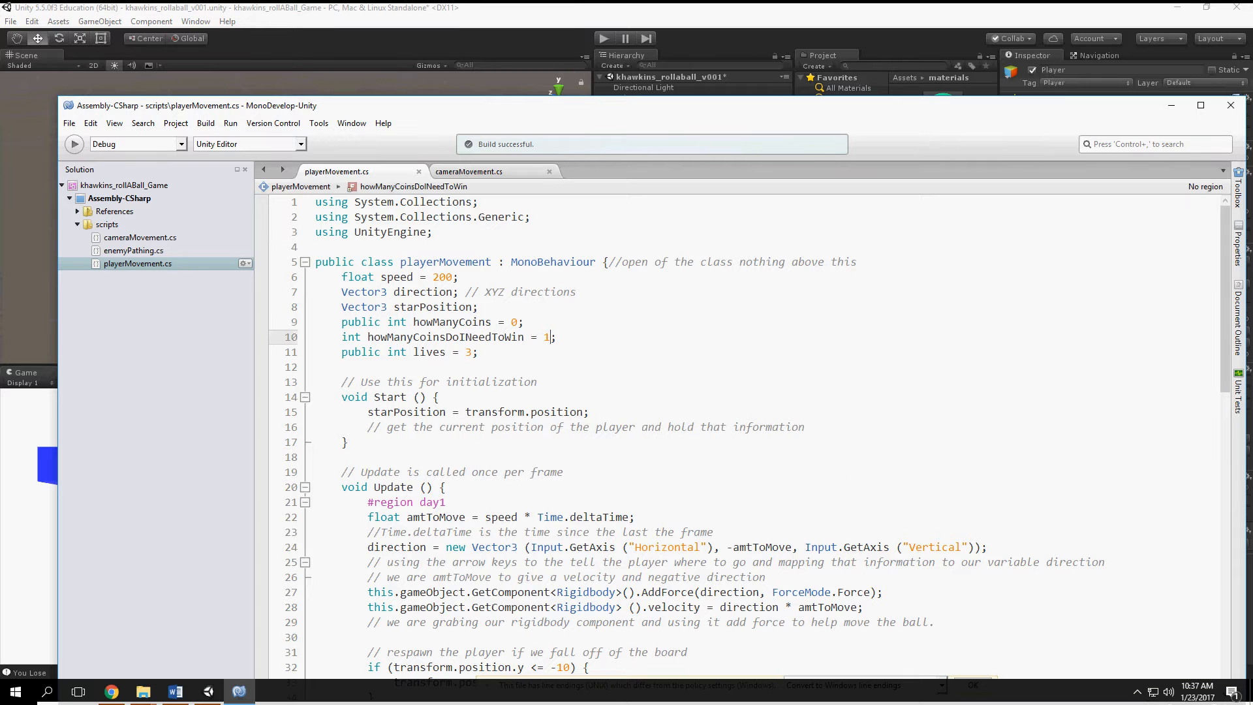
pyautogui.doubleClick(548, 336)
pyautogui.write('30')
pyautogui.click(316, 366)
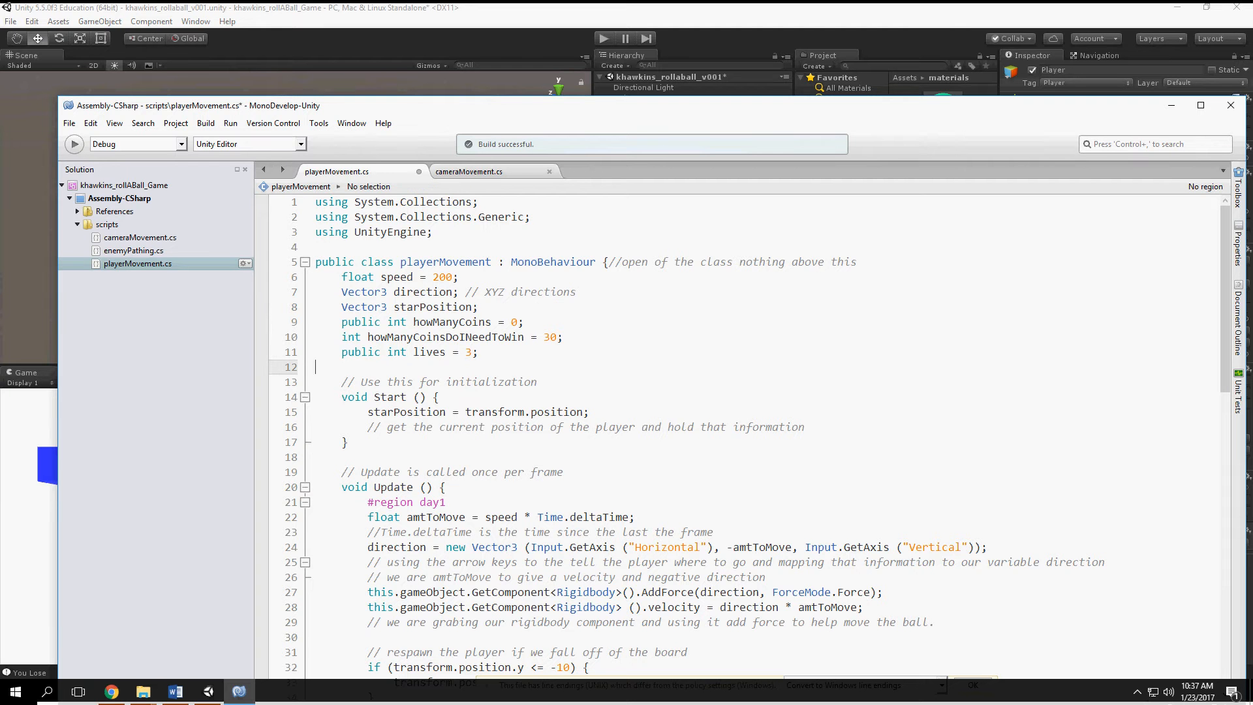
# Switch back to Unity and add a 3D cube to the scene.
pyautogui.hotkey('alt', 'Tab')
pyautogui.click(152, 21)
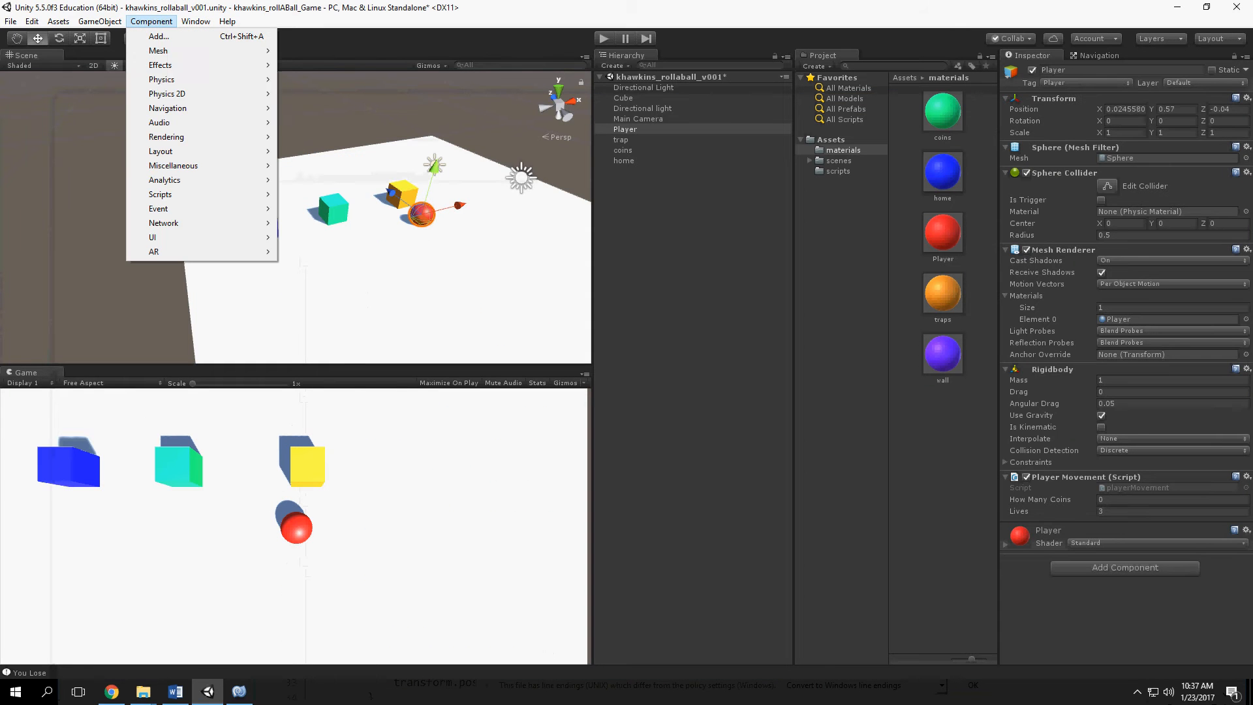
pyautogui.moveTo(164, 79)
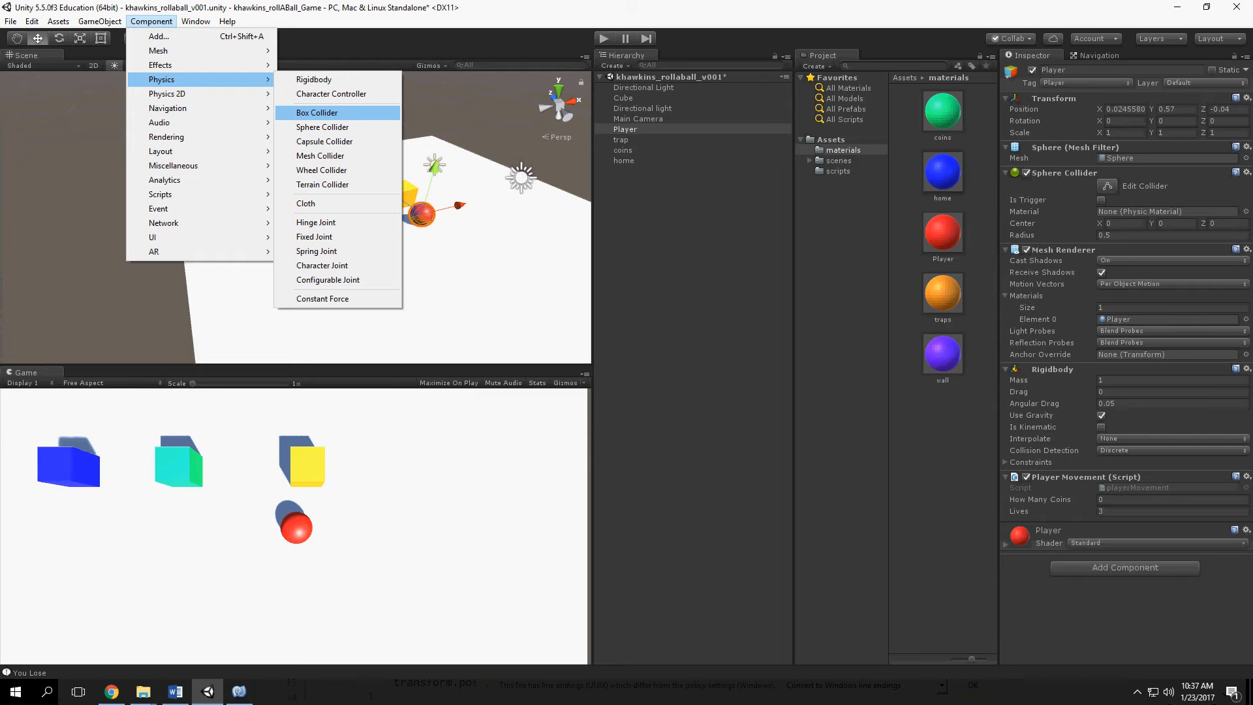
pyautogui.moveTo(100, 21)
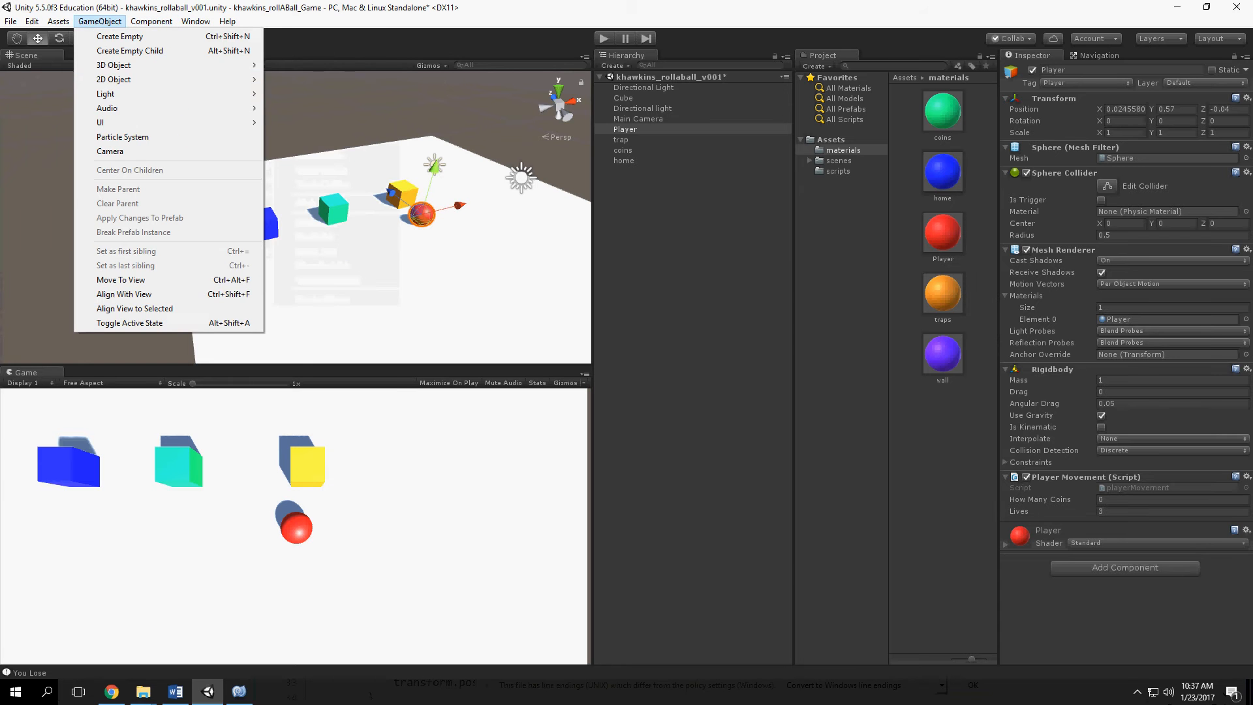
pyautogui.moveTo(115, 65)
pyautogui.click(292, 65)
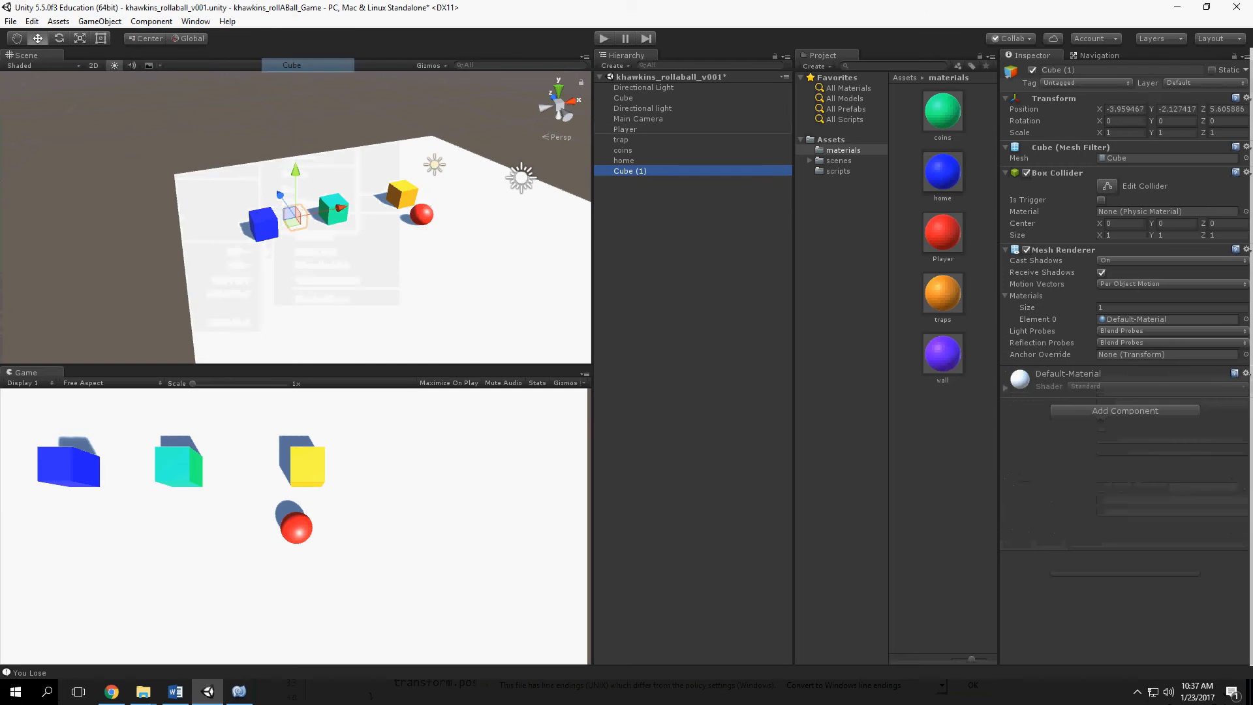
# Set the new cube's position to 0 on X, Y and Z.
pyautogui.click(1176, 110)
pyautogui.write('0')
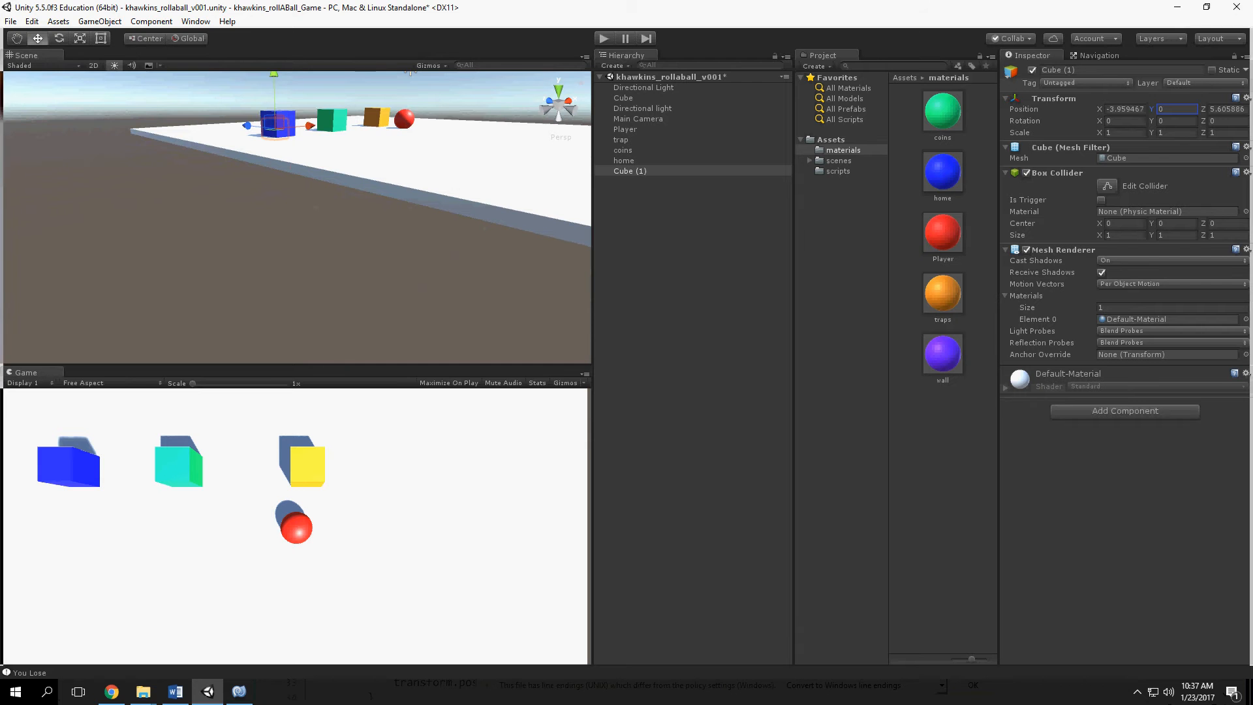
pyautogui.click(1125, 109)
pyautogui.write('0')
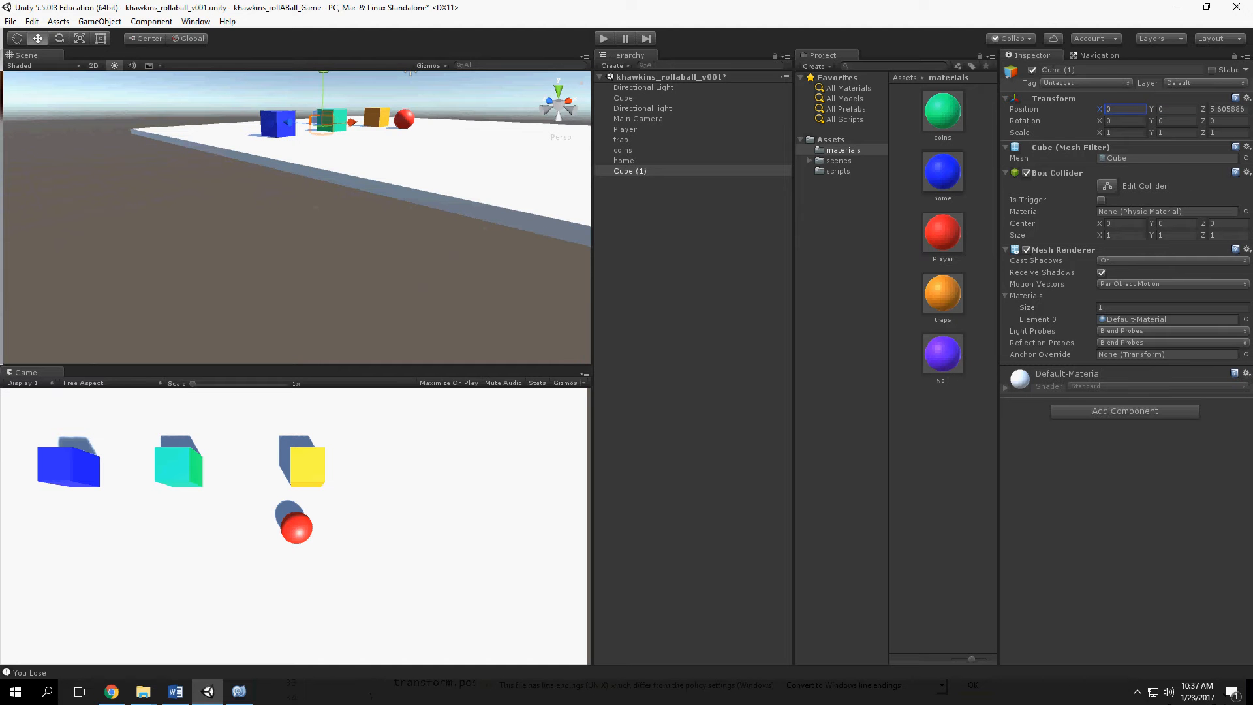
pyautogui.click(1228, 110)
pyautogui.write('0')
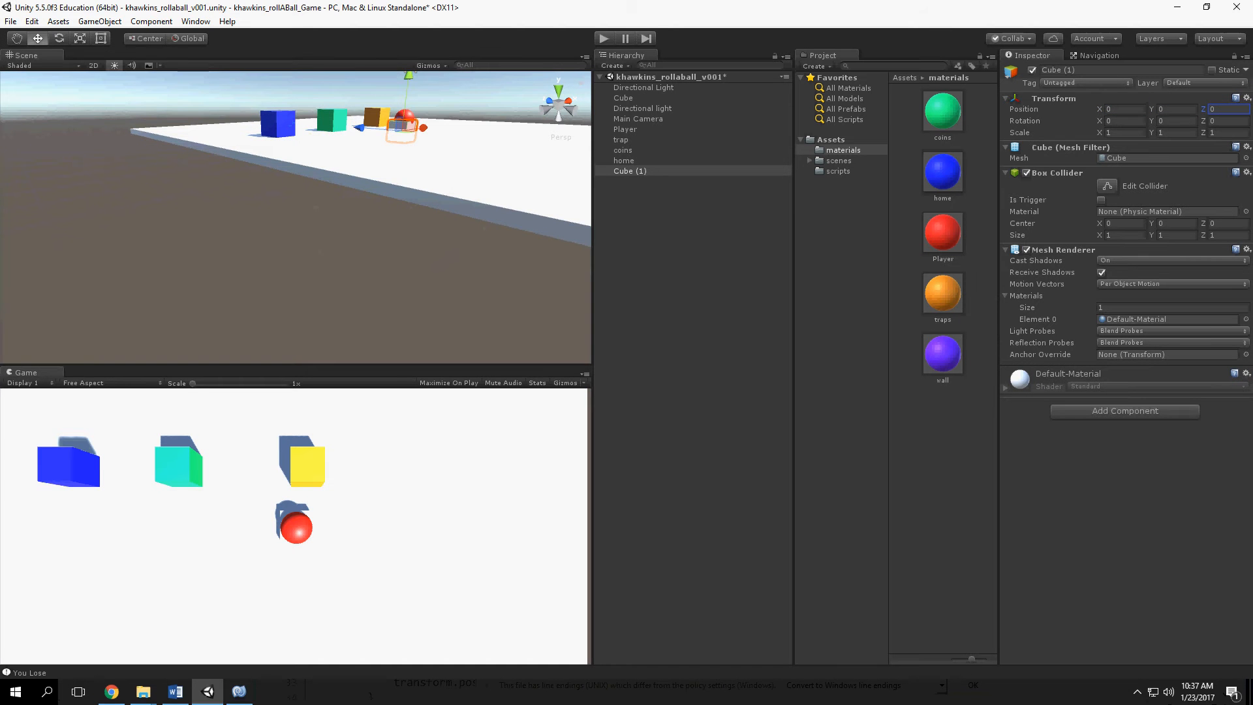
# Raise the cube above the board to about Y 0.96 and apply the purple wall material to it.
pyautogui.keyDown('alt'); pyautogui.moveTo(316, 207); pyautogui.dragTo(464, 208); pyautogui.keyUp('alt')
pyautogui.moveTo(348, 124); pyautogui.dragTo(350, 109)
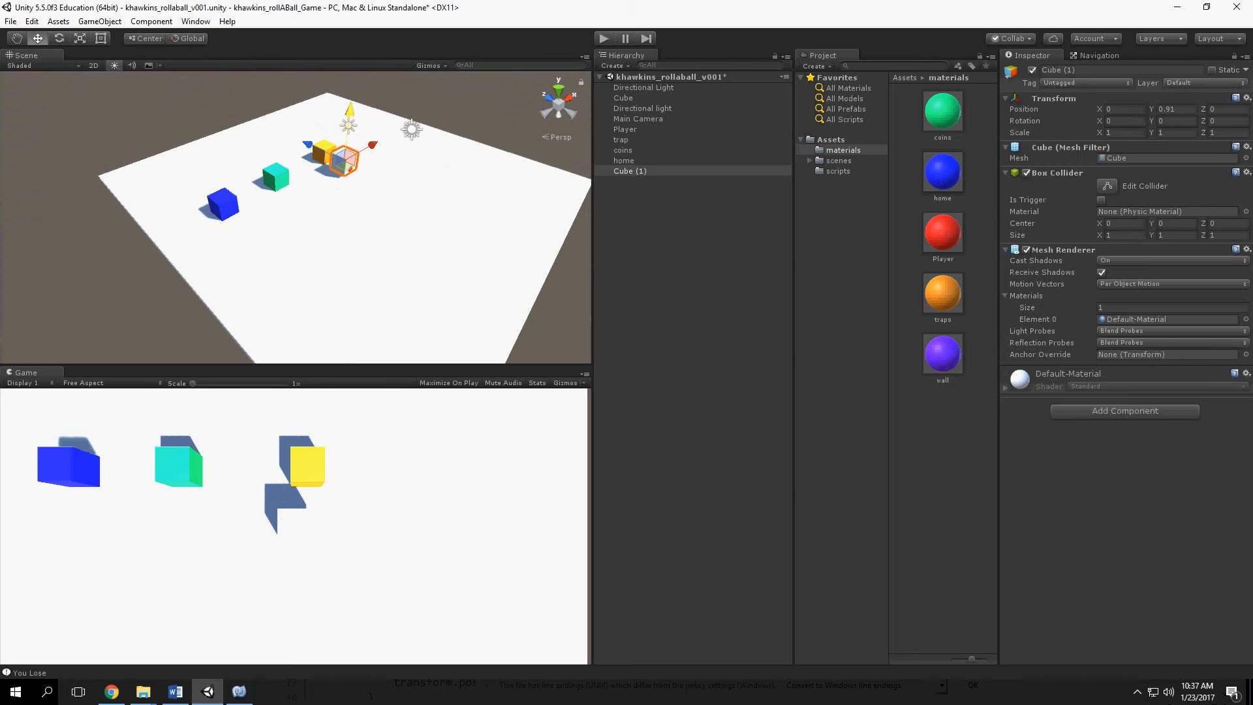
pyautogui.moveTo(350, 131); pyautogui.dragTo(310, 155, button='middle')
pyautogui.click(629, 171)
pyautogui.moveTo(943, 354); pyautogui.dragTo(301, 184)
pyautogui.scroll(-1, 302, 183)
pyautogui.moveTo(302, 183); pyautogui.dragTo(334, 171, button='middle')
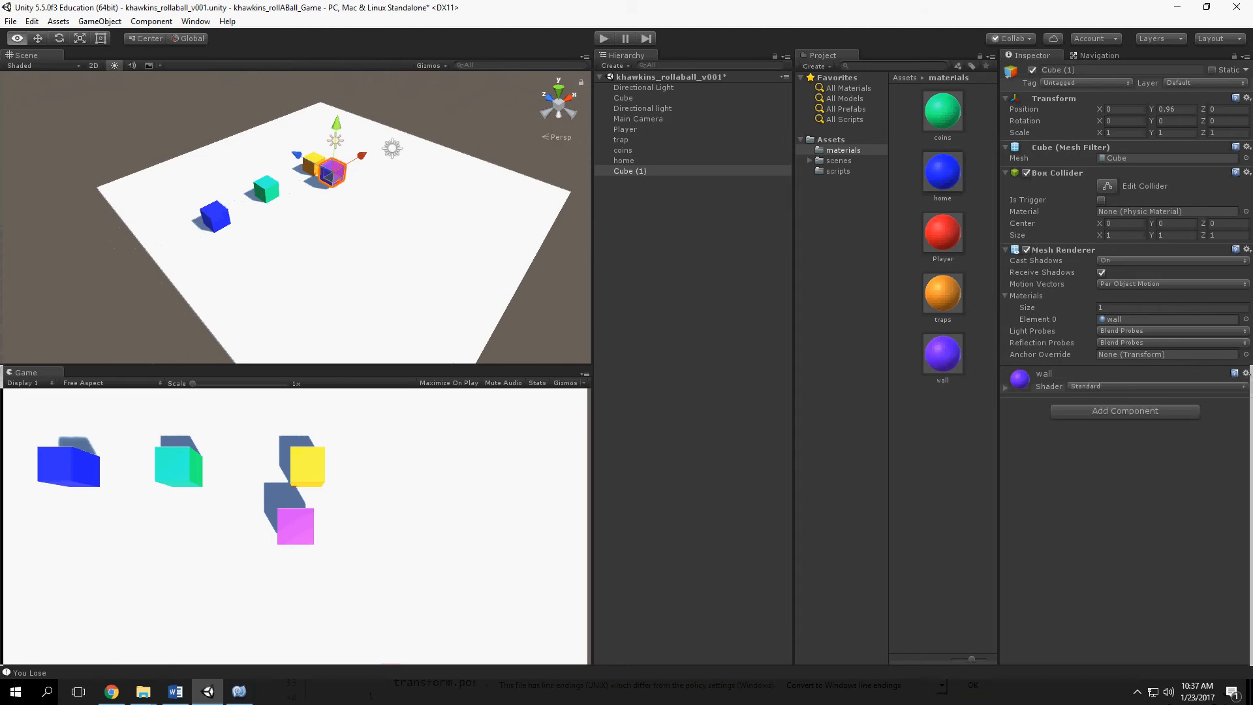
# Move the wall cube along X to about -4.71 and set its X scale to 20.
pyautogui.moveTo(362, 155); pyautogui.dragTo(300, 190)
pyautogui.moveTo(300, 190); pyautogui.dragTo(325, 161, button='middle')
pyautogui.scroll(2, 325, 161)
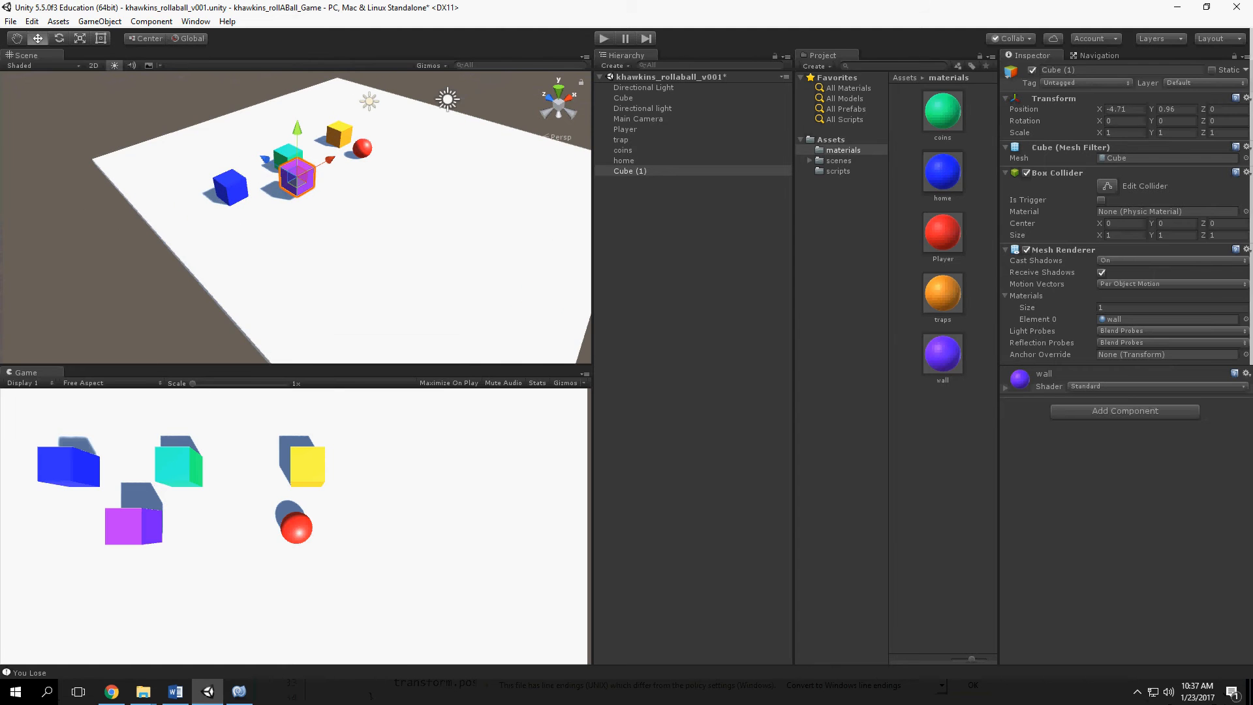
pyautogui.click(1123, 133)
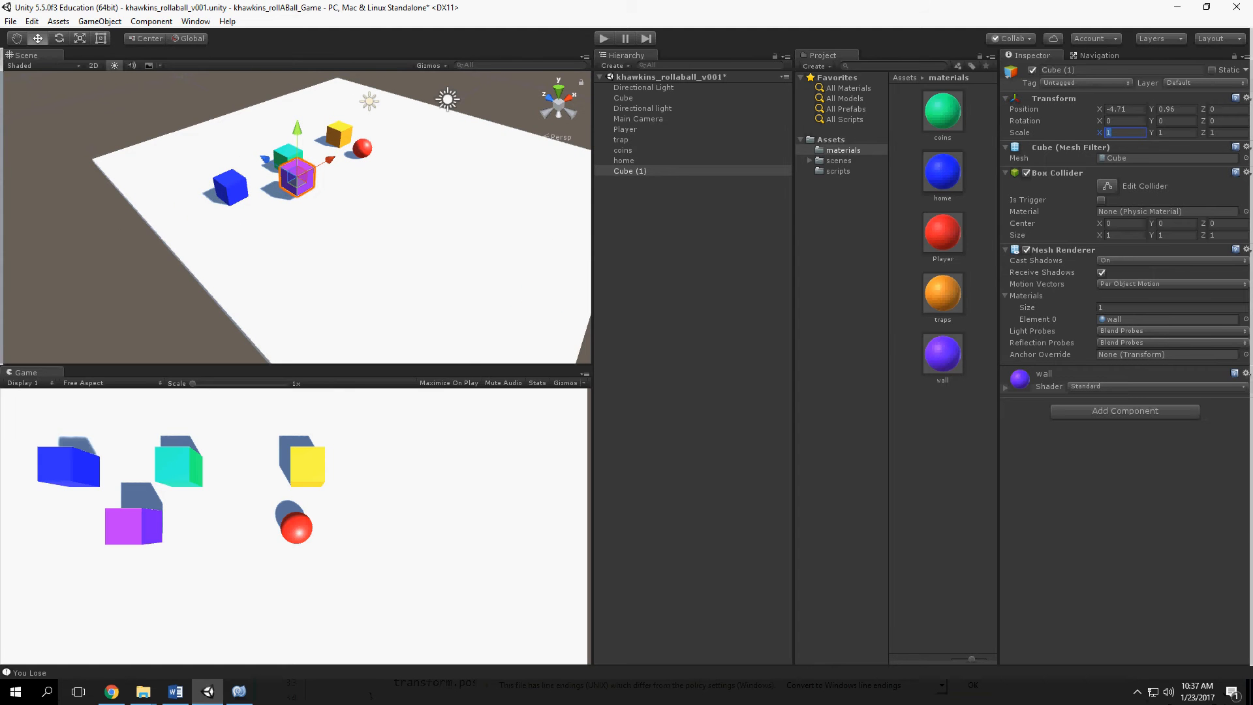
pyautogui.write('20')
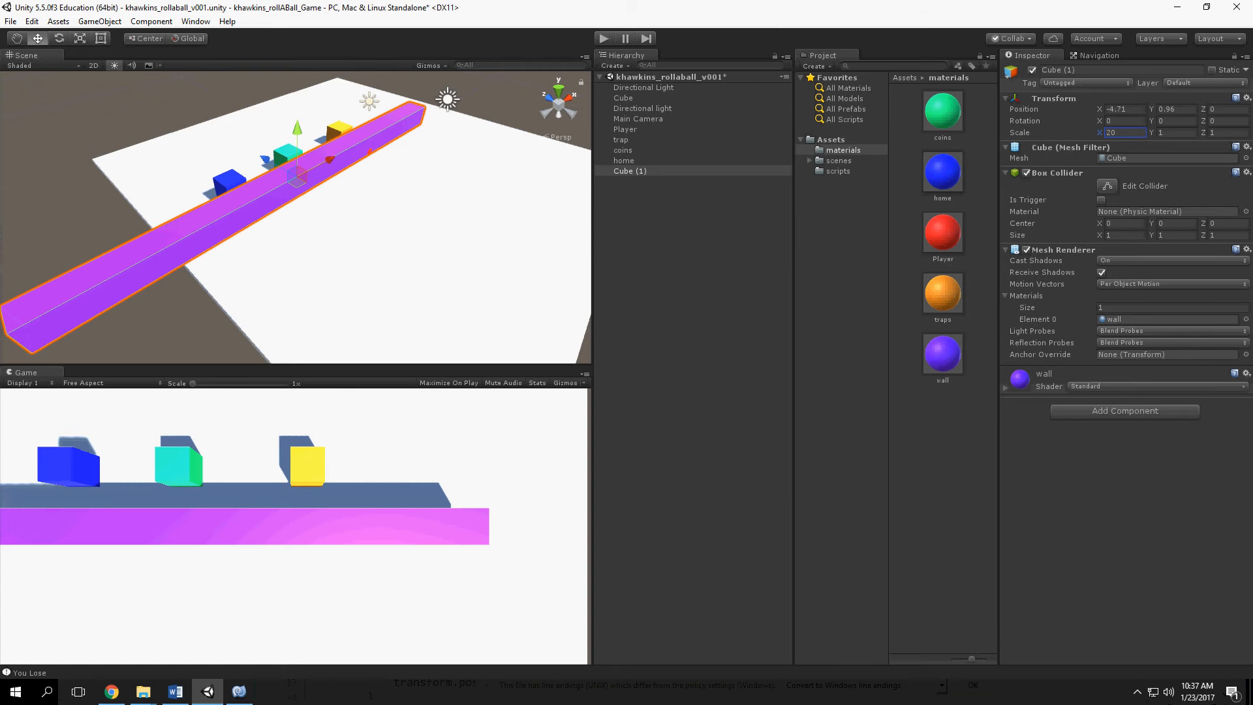
# Vertex-snap the long wall's bottom corner onto a corner of the board so it runs along the edge at about Z 9.11.
pyautogui.scroll(-2, 287, 196)
pyautogui.keyDown('alt'); pyautogui.moveTo(287, 196); pyautogui.dragTo(491, 120); pyautogui.keyUp('alt')
pyautogui.press('v')
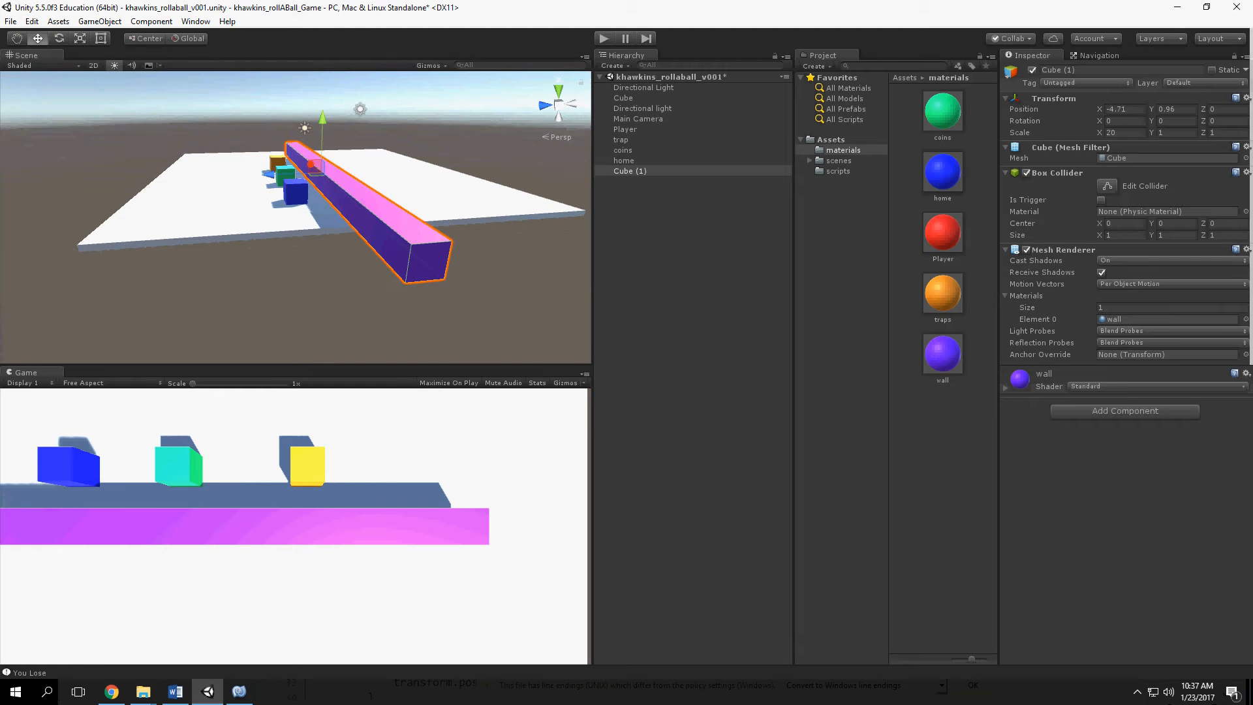
pyautogui.moveTo(405, 283); pyautogui.dragTo(297, 123)
pyautogui.keyDown('alt'); pyautogui.moveTo(313, 170); pyautogui.dragTo(268, 108, button='middle'); pyautogui.keyUp('alt')
pyautogui.keyDown('alt'); pyautogui.scroll(5, 245, 175); pyautogui.keyUp('alt')
pyautogui.scroll(2, 244, 174)
pyautogui.click(418, 150)
# Duplicate the edge wall and vertex-snap the copy to the board's opposite edge at about Z -9.89.
pyautogui.scroll(-8, 313, 170)
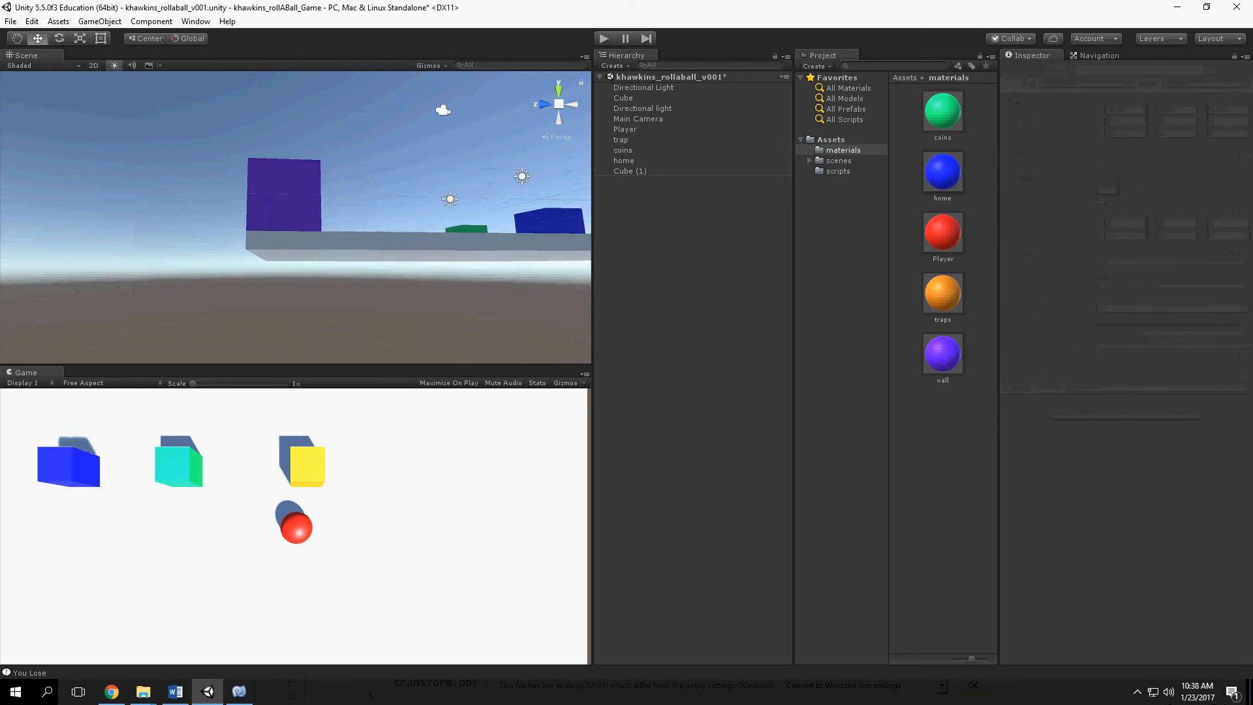
pyautogui.scroll(-4, 317, 254)
pyautogui.keyDown('alt'); pyautogui.moveTo(313, 150); pyautogui.dragTo(221, 308); pyautogui.keyUp('alt')
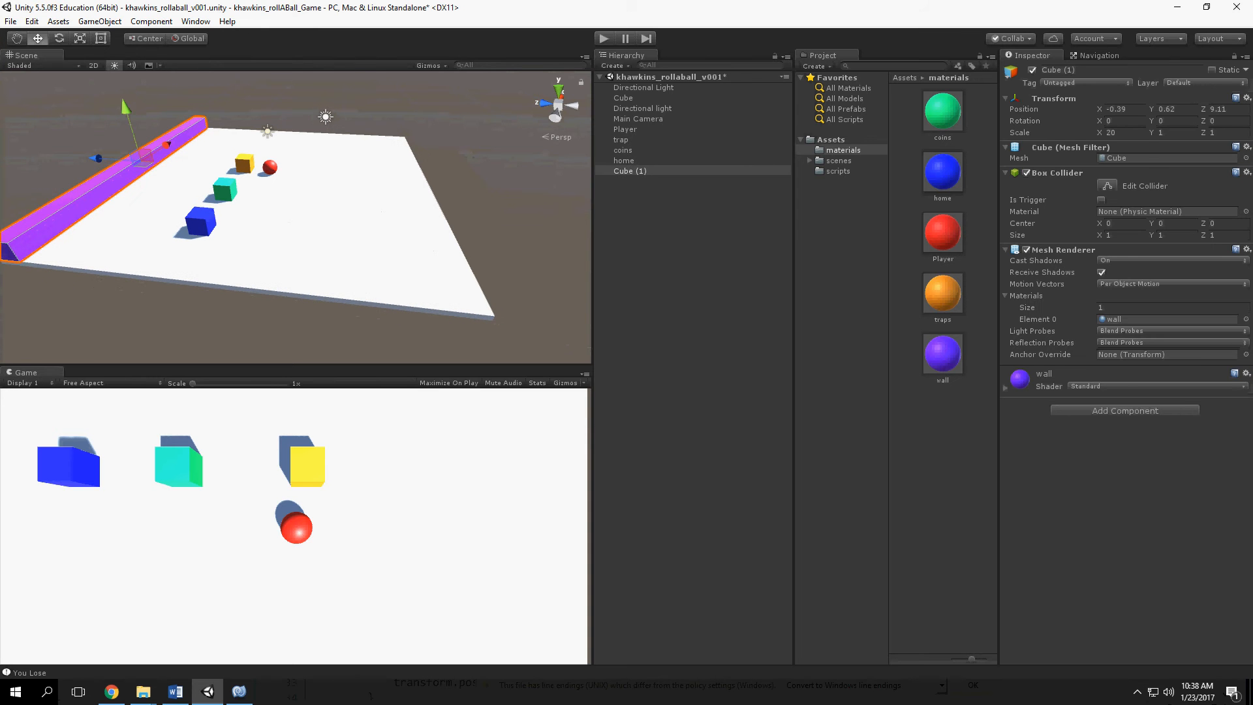
pyautogui.hotkey('ctrl', 'd')
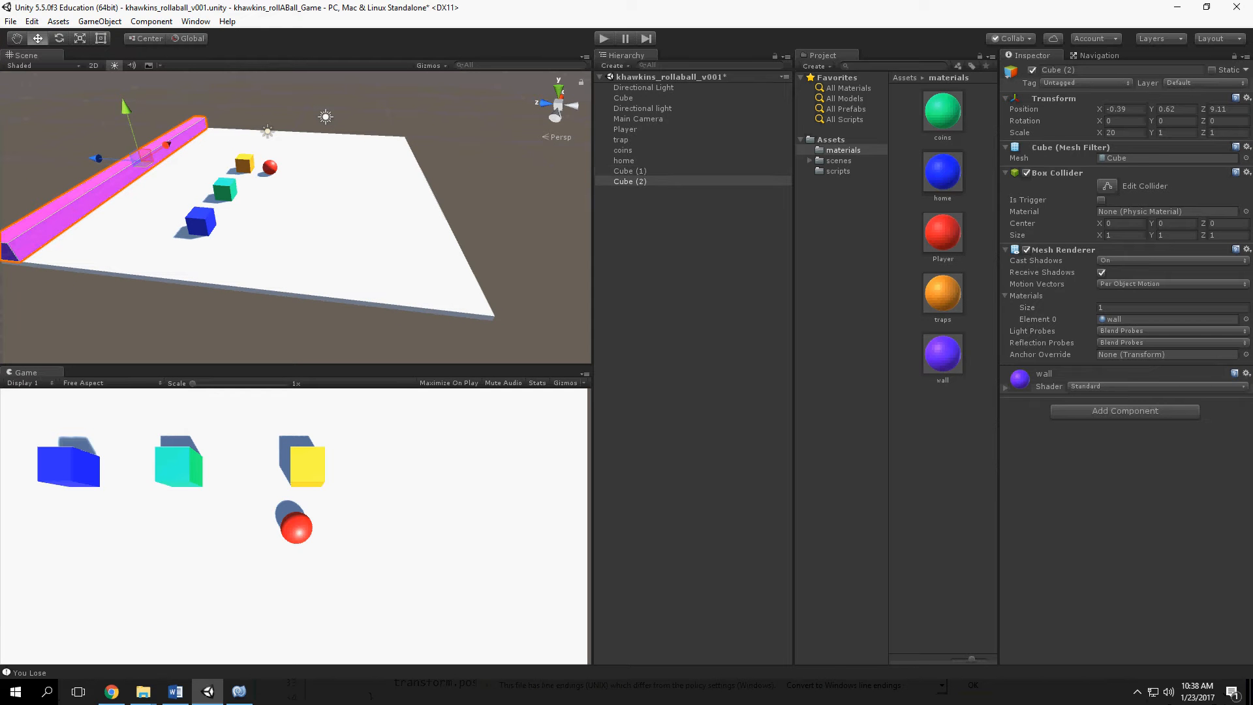
pyautogui.moveTo(96, 158); pyautogui.dragTo(359, 167)
pyautogui.moveTo(359, 167); pyautogui.dragTo(261, 133, button='middle')
pyautogui.scroll(4, 261, 134)
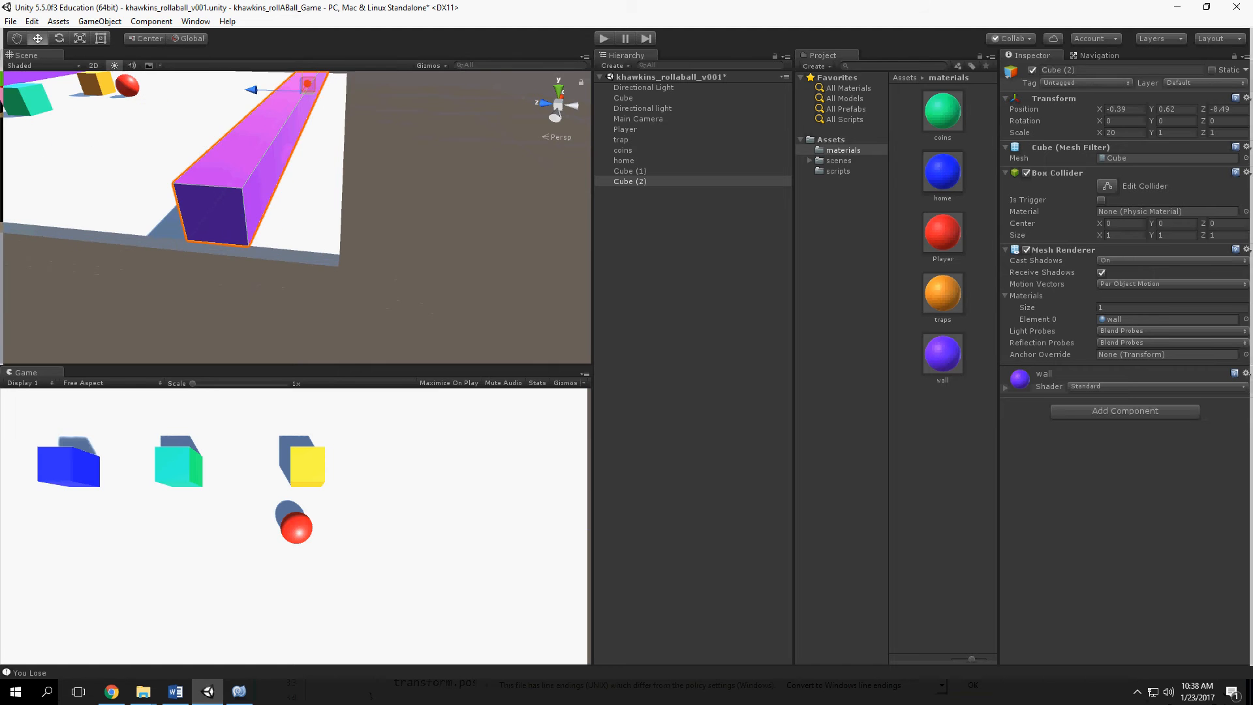
pyautogui.press('v')
pyautogui.moveTo(250, 246); pyautogui.dragTo(339, 254)
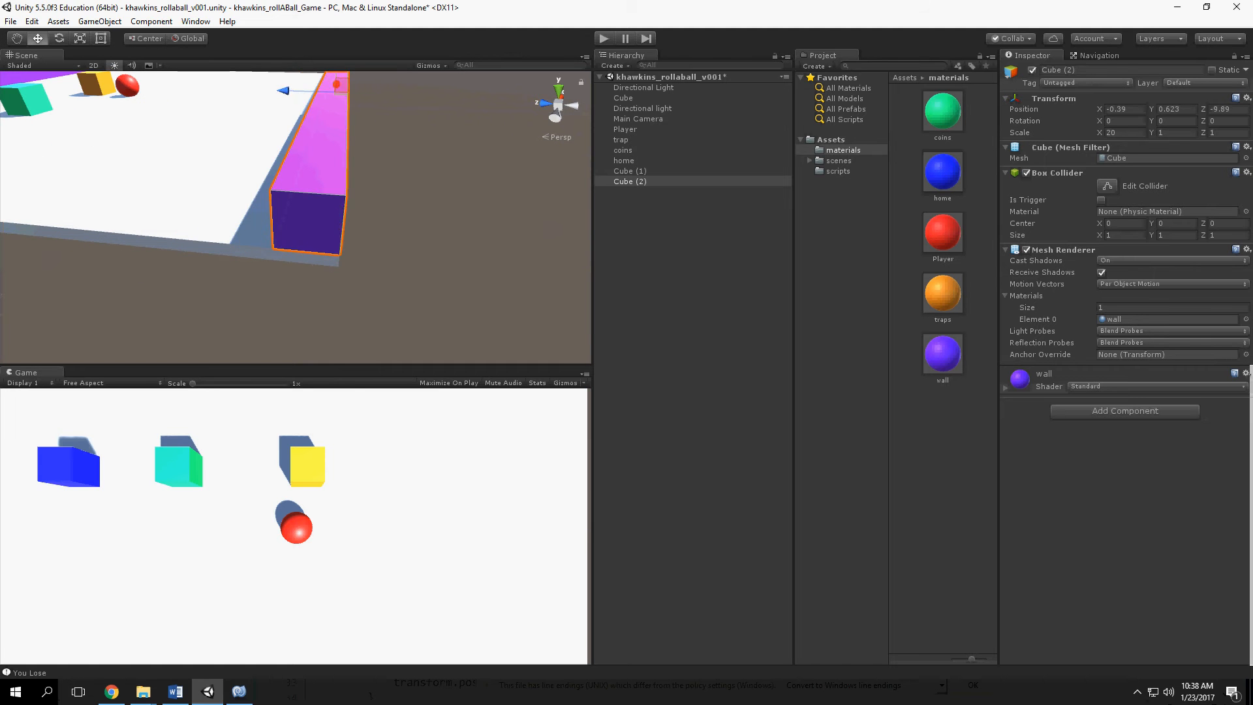
# Duplicate the second edge wall and move the copy inward to about Z -3.
pyautogui.scroll(-3, 340, 254)
pyautogui.scroll(-3, 340, 254)
pyautogui.moveTo(339, 254); pyautogui.dragTo(390, 282, button='middle')
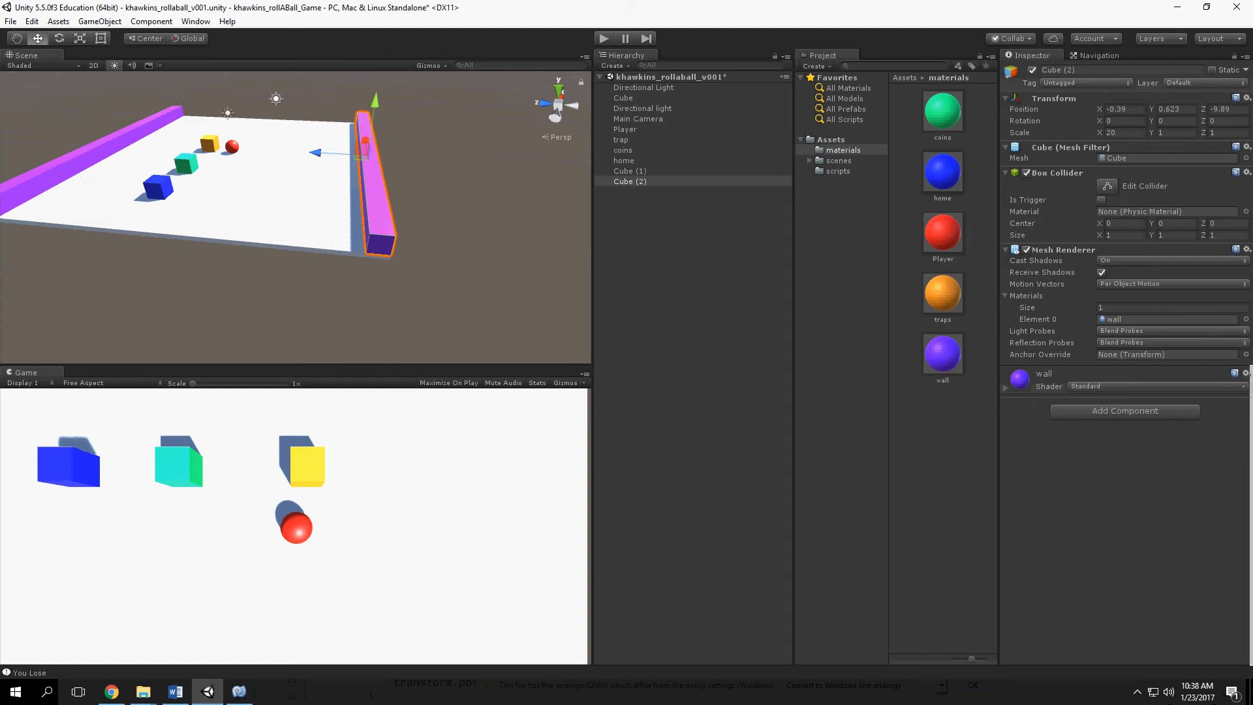
pyautogui.scroll(-1, 389, 282)
pyautogui.moveTo(389, 282); pyautogui.dragTo(438, 300, button='middle')
pyautogui.keyDown('alt'); pyautogui.moveTo(437, 300); pyautogui.dragTo(434, 346); pyautogui.keyUp('alt')
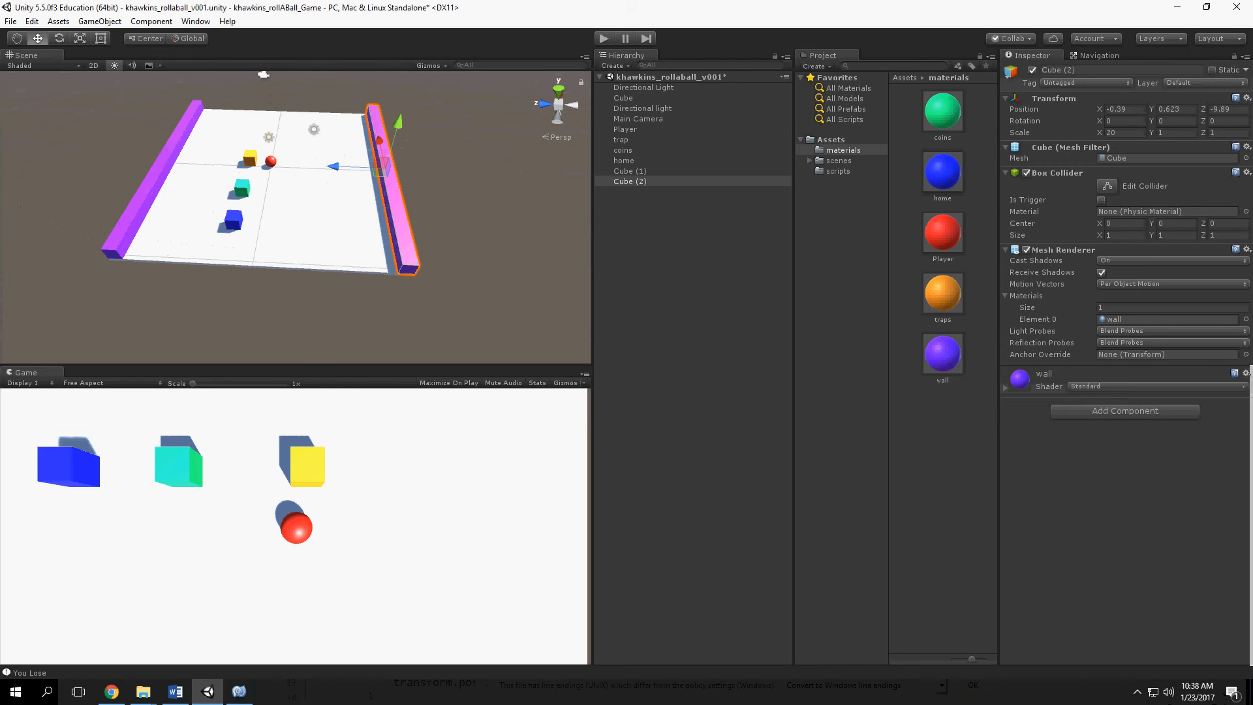
pyautogui.hotkey('ctrl', 'd')
pyautogui.moveTo(334, 166); pyautogui.dragTo(257, 163)
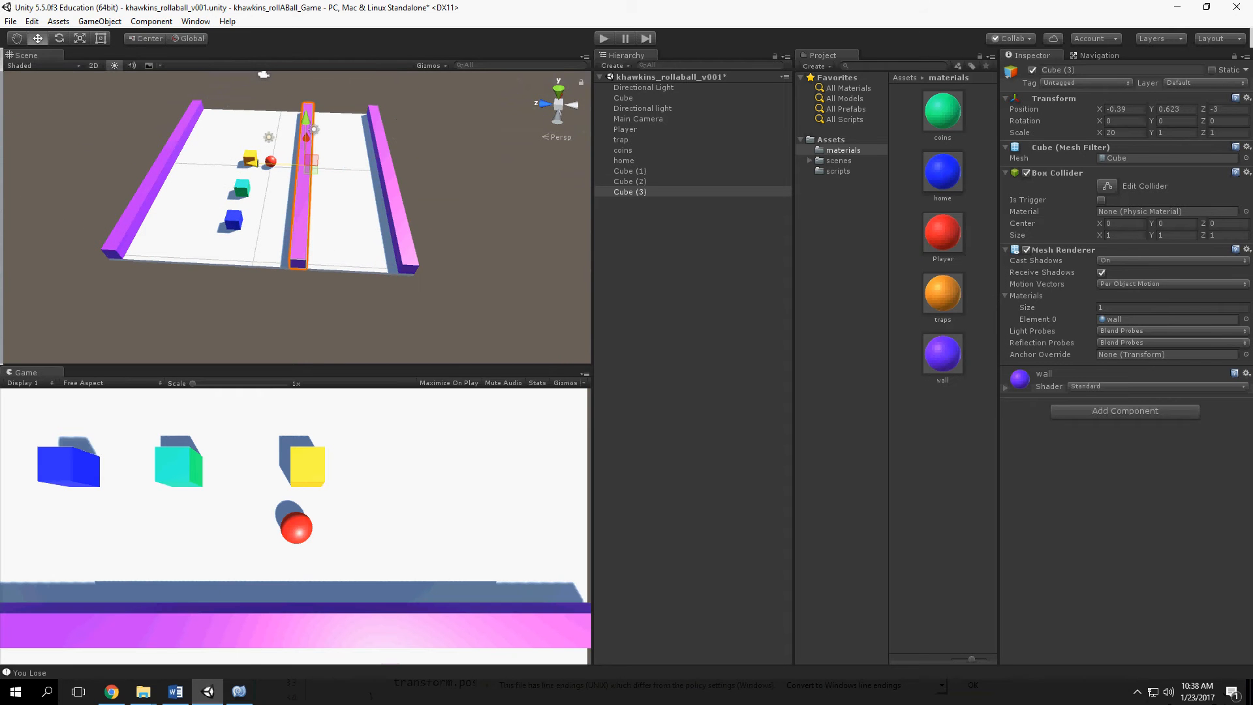
# Set the third wall's scale to 1 on X and 16 on Z to turn it crosswise.
pyautogui.click(1121, 132)
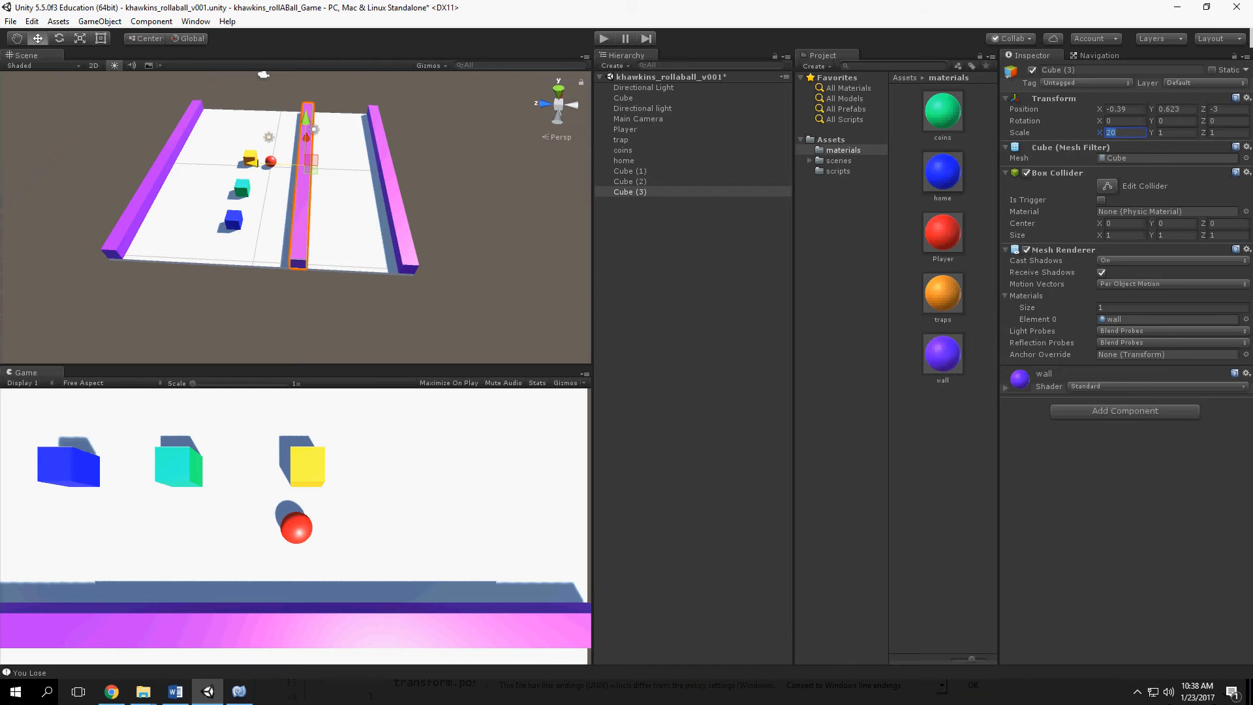
pyautogui.write('1')
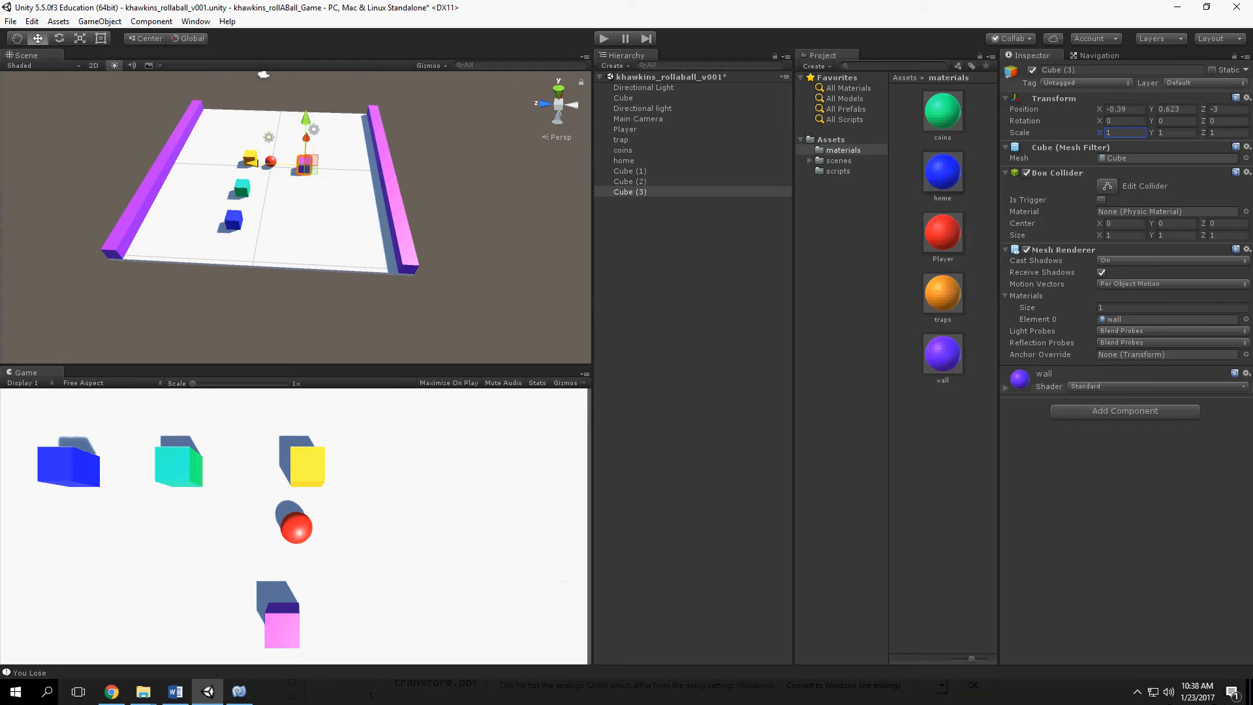
pyautogui.click(1226, 133)
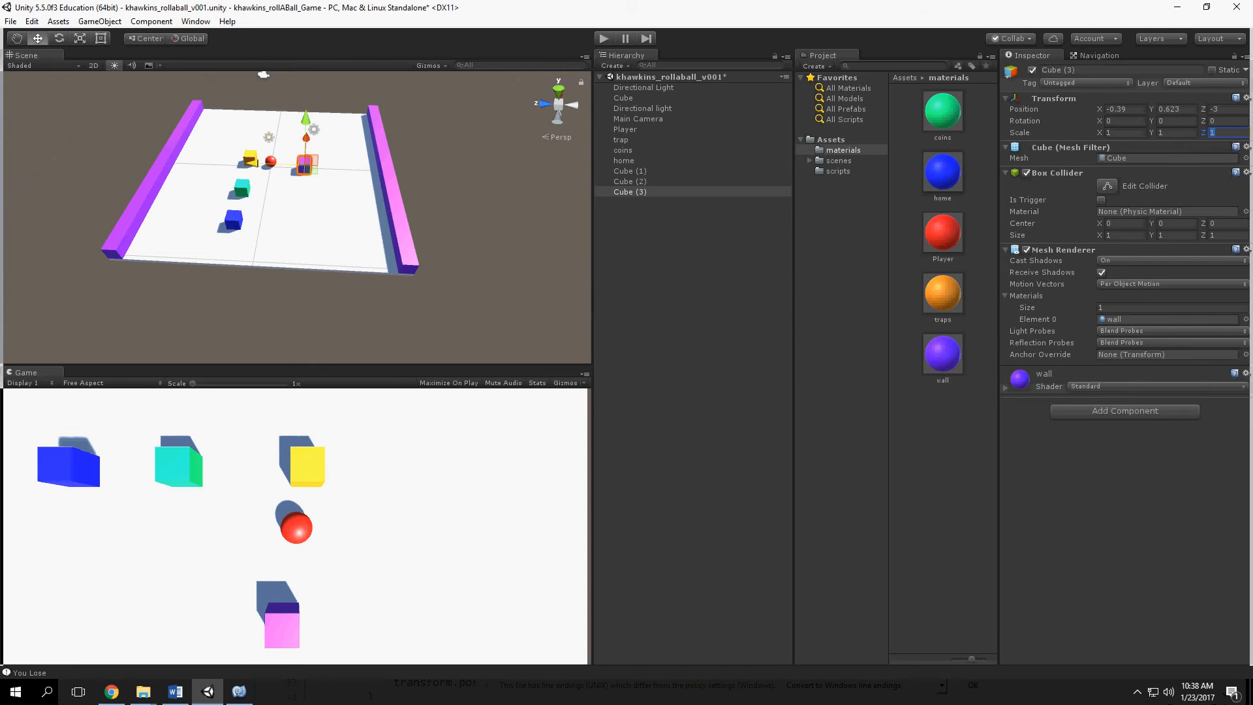
pyautogui.write('16')
# Centre the crosswise wall between the long walls at about Z -0.47 and set its Z scale to 18.
pyautogui.moveTo(252, 163); pyautogui.dragTo(258, 199)
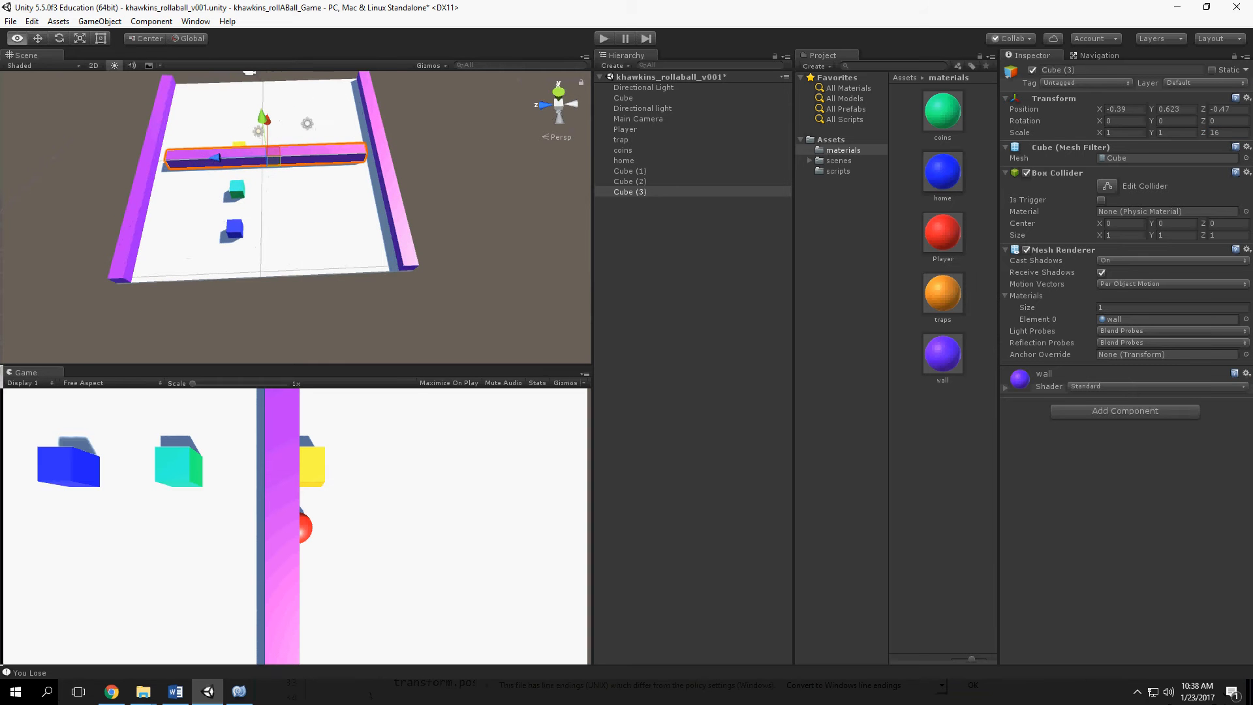
pyautogui.click(1225, 132)
pyautogui.write('18')
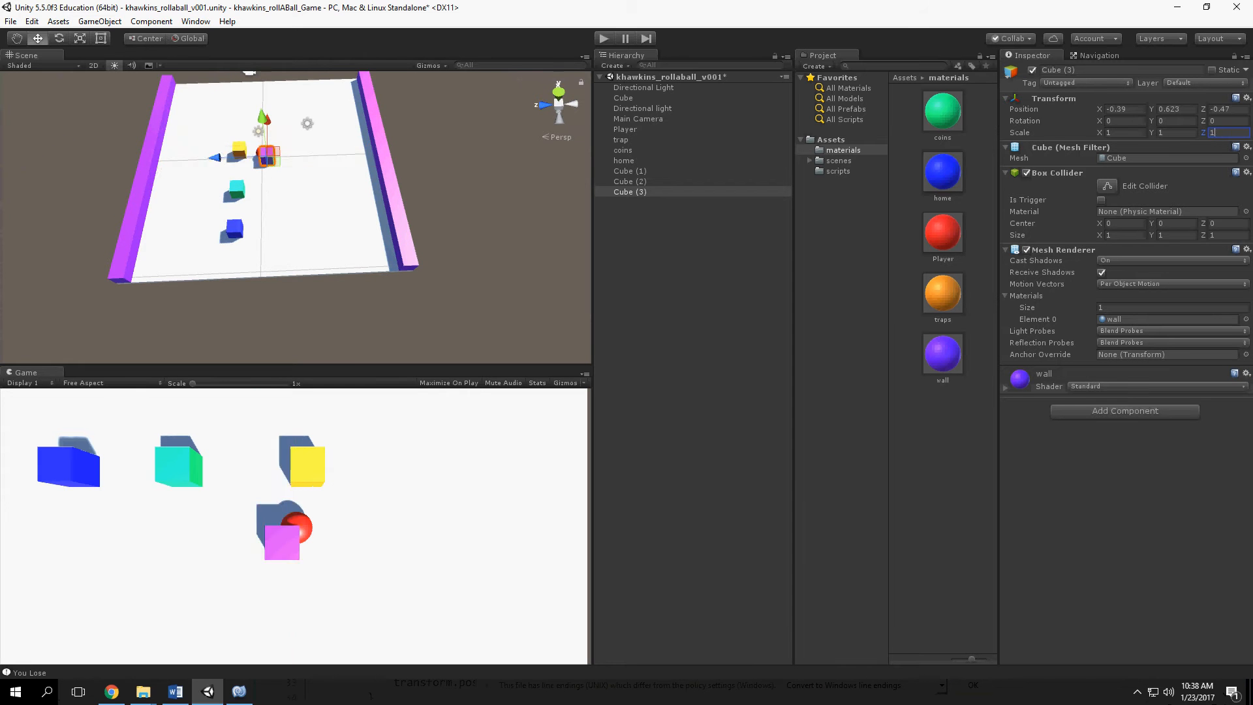
# Move the crosswise wall to the board's open edge and vertex-snap its corner to the long wall, at about X 9.11.
pyautogui.keyDown('alt'); pyautogui.moveTo(195, 226); pyautogui.dragTo(473, 215); pyautogui.keyUp('alt')
pyautogui.moveTo(305, 154); pyautogui.dragTo(129, 146)
pyautogui.keyDown('alt'); pyautogui.moveTo(129, 145); pyautogui.dragTo(248, 163); pyautogui.keyUp('alt')
pyautogui.scroll(4, 248, 163)
pyautogui.press('d')
pyautogui.press('w')
pyautogui.moveTo(248, 163); pyautogui.dragTo(248, 170, button='right')
pyautogui.press('v')
pyautogui.moveTo(99, 263); pyautogui.dragTo(131, 269)
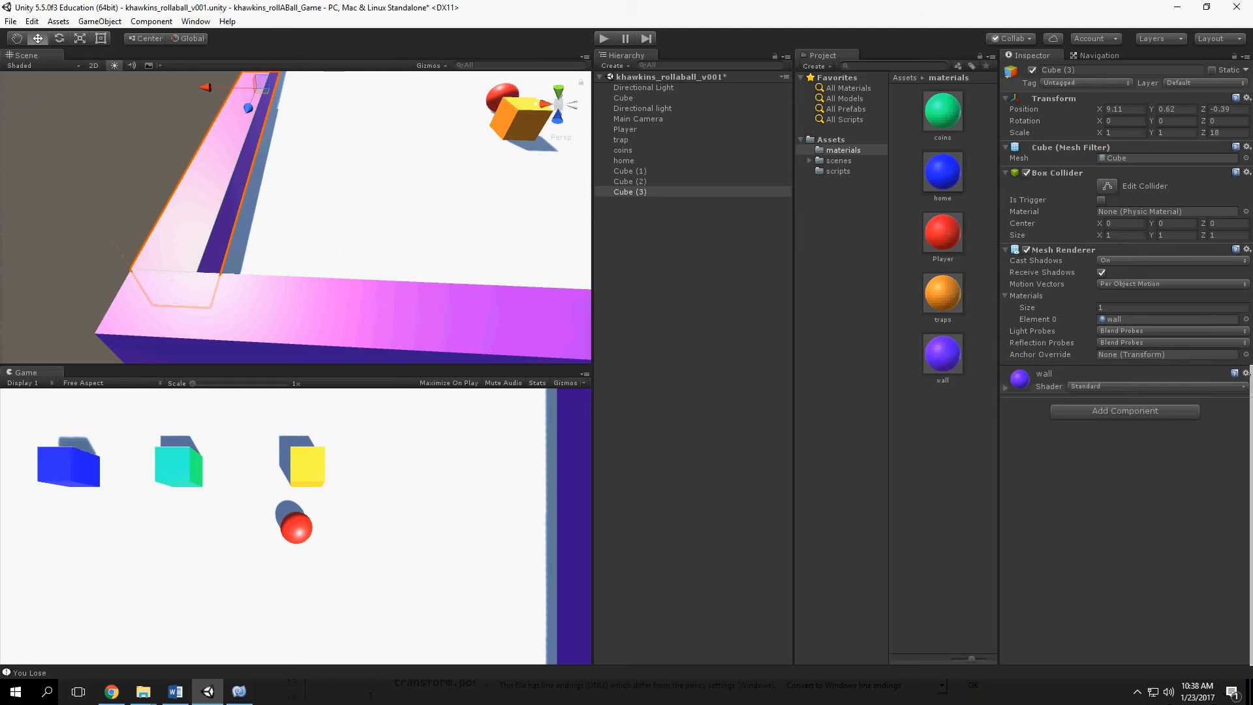
# Duplicate the crosswise wall and move the copy to the remaining open edge at about X -9.88.
pyautogui.scroll(-6, 296, 217)
pyautogui.moveTo(296, 217); pyautogui.dragTo(182, 268, button='middle')
pyautogui.keyDown('alt'); pyautogui.moveTo(295, 217); pyautogui.dragTo(299, 230); pyautogui.keyUp('alt')
pyautogui.hotkey('ctrl', 'd')
pyautogui.moveTo(132, 188); pyautogui.dragTo(415, 193)
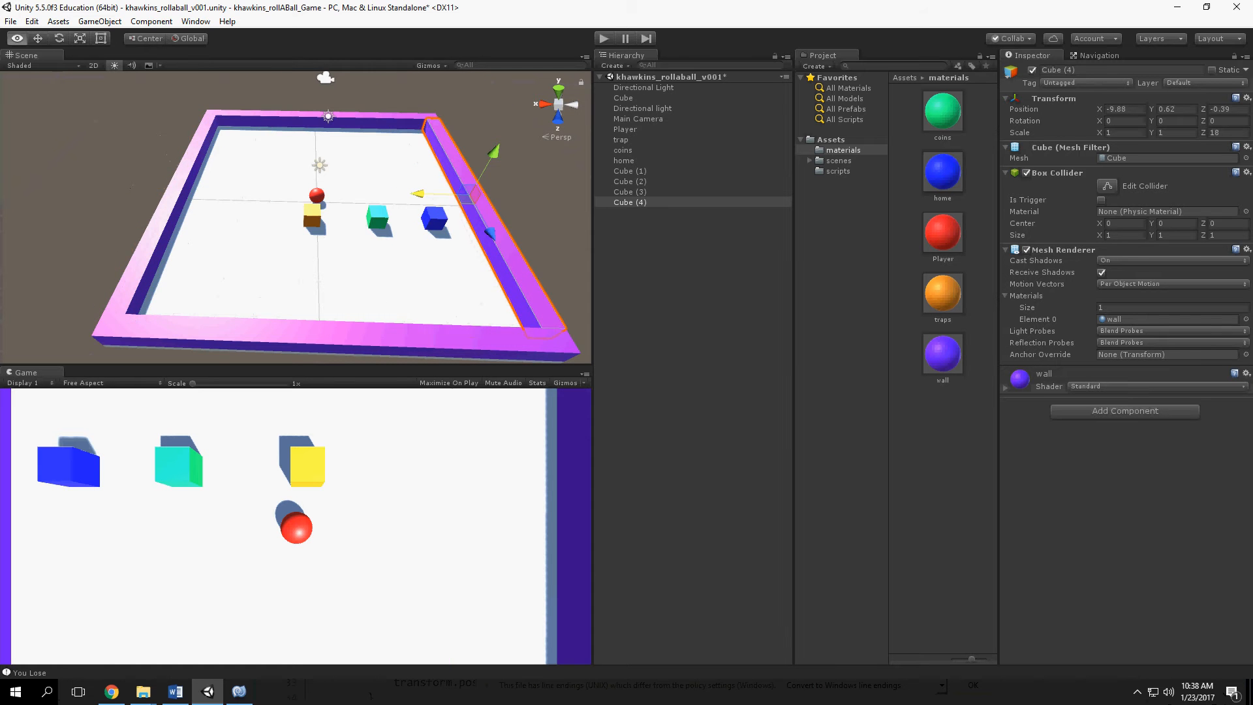
# Inspect how the fourth wall meets the corner, and look over the walled board from several angles.
pyautogui.keyDown('alt'); pyautogui.moveTo(415, 194); pyautogui.dragTo(198, 132, button='middle'); pyautogui.keyUp('alt')
pyautogui.scroll(7, 199, 131)
pyautogui.keyDown('alt'); pyautogui.moveTo(198, 132); pyautogui.dragTo(307, 140); pyautogui.keyUp('alt')
pyautogui.scroll(6, 306, 215)
pyautogui.keyDown('alt'); pyautogui.moveTo(378, 280); pyautogui.dragTo(294, 222, button='middle'); pyautogui.keyUp('alt')
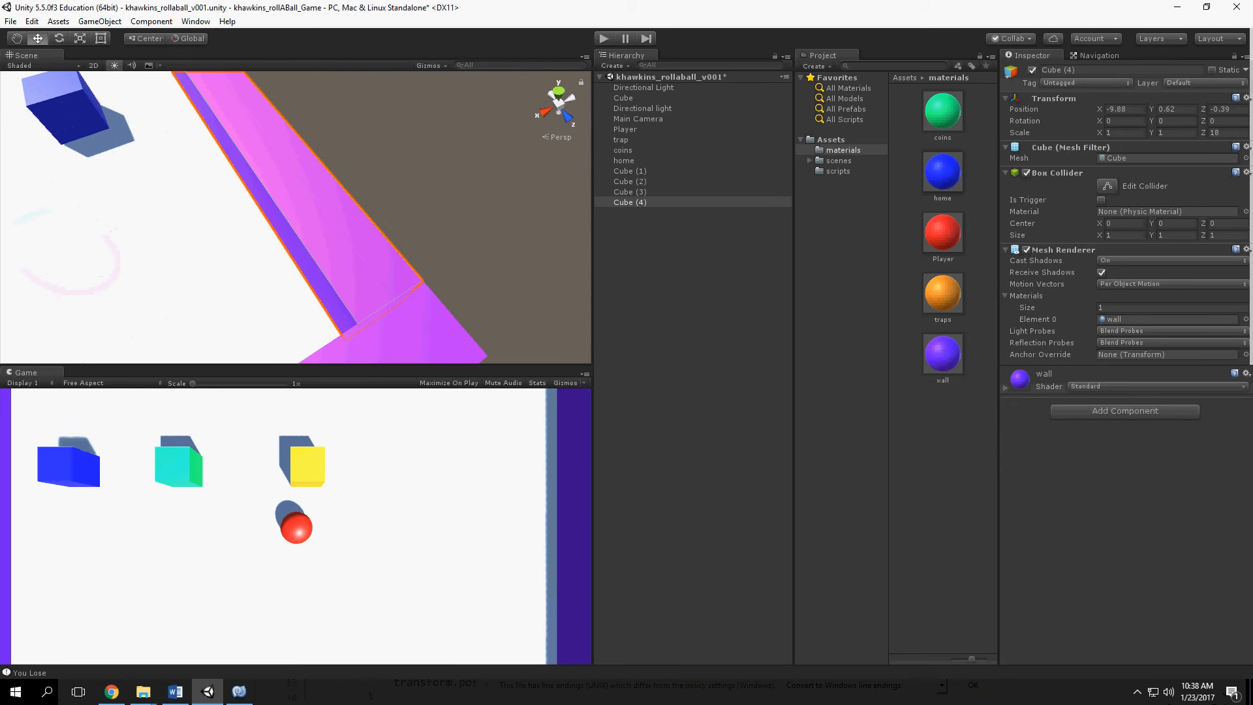
pyautogui.click(442, 230)
pyautogui.scroll(-7, 413, 261)
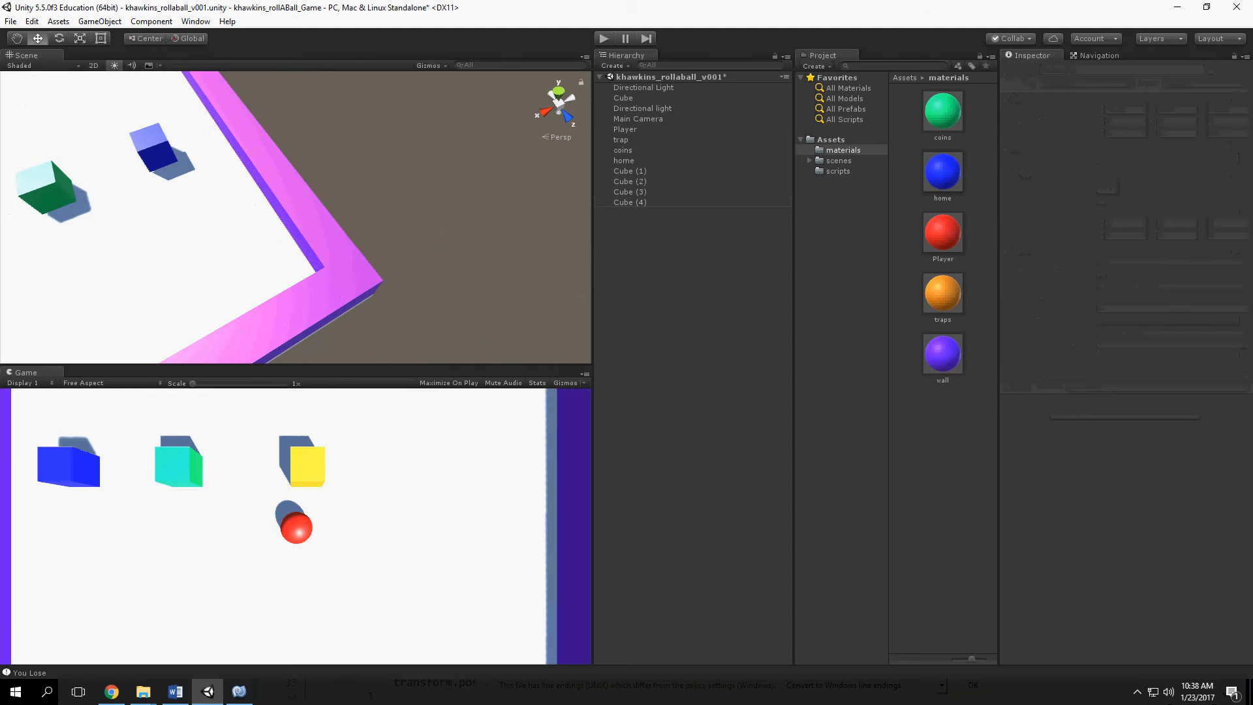
pyautogui.moveTo(209, 228); pyautogui.dragTo(382, 225, button='middle')
pyautogui.keyDown('alt'); pyautogui.moveTo(326, 221); pyautogui.dragTo(522, 170); pyautogui.keyUp('alt')
pyautogui.scroll(-3, 294, 216)
pyautogui.keyDown('alt'); pyautogui.moveTo(170, 215); pyautogui.dragTo(470, 225); pyautogui.keyUp('alt')
pyautogui.scroll(-2, 391, 222)
pyautogui.keyDown('alt'); pyautogui.moveTo(391, 222); pyautogui.dragTo(471, 197); pyautogui.keyUp('alt')
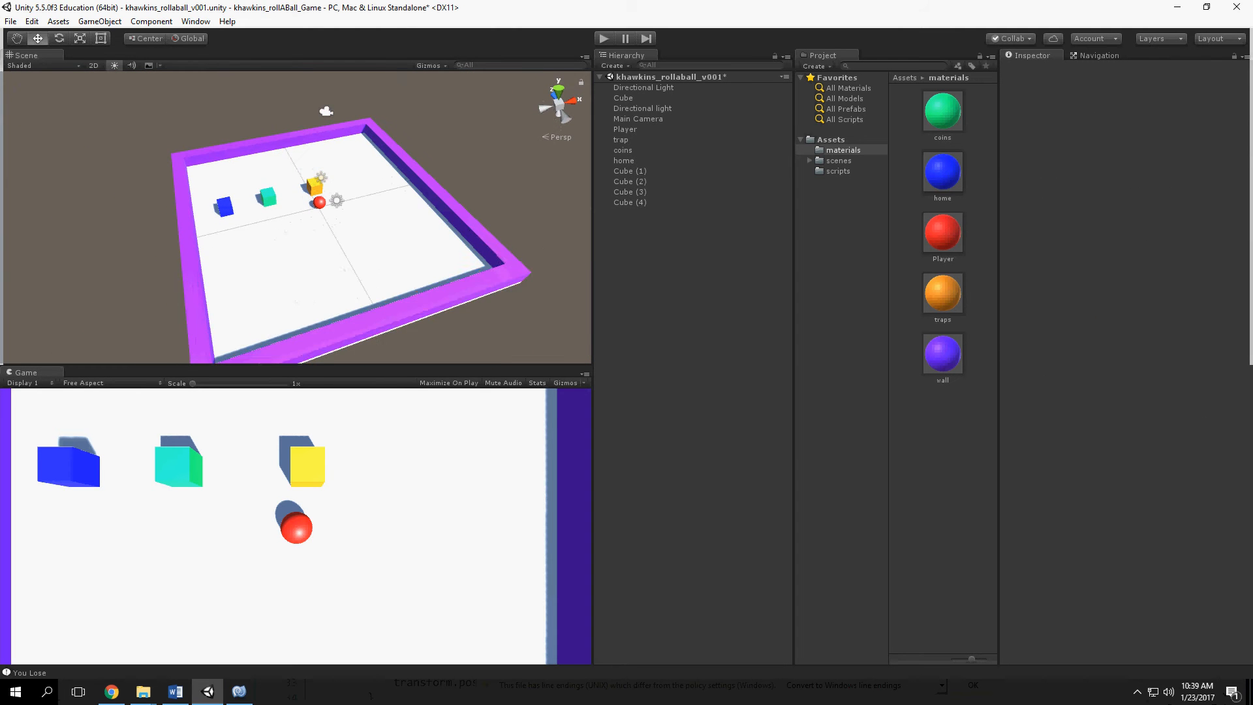
# Select the outer wall at X 9.11, Cube (3), and shorten it to a Z scale of 14.
pyautogui.click(392, 318)
pyautogui.moveTo(391, 319); pyautogui.dragTo(402, 271, button='middle')
pyautogui.keyDown('alt'); pyautogui.moveTo(402, 270); pyautogui.dragTo(404, 292); pyautogui.keyUp('alt')
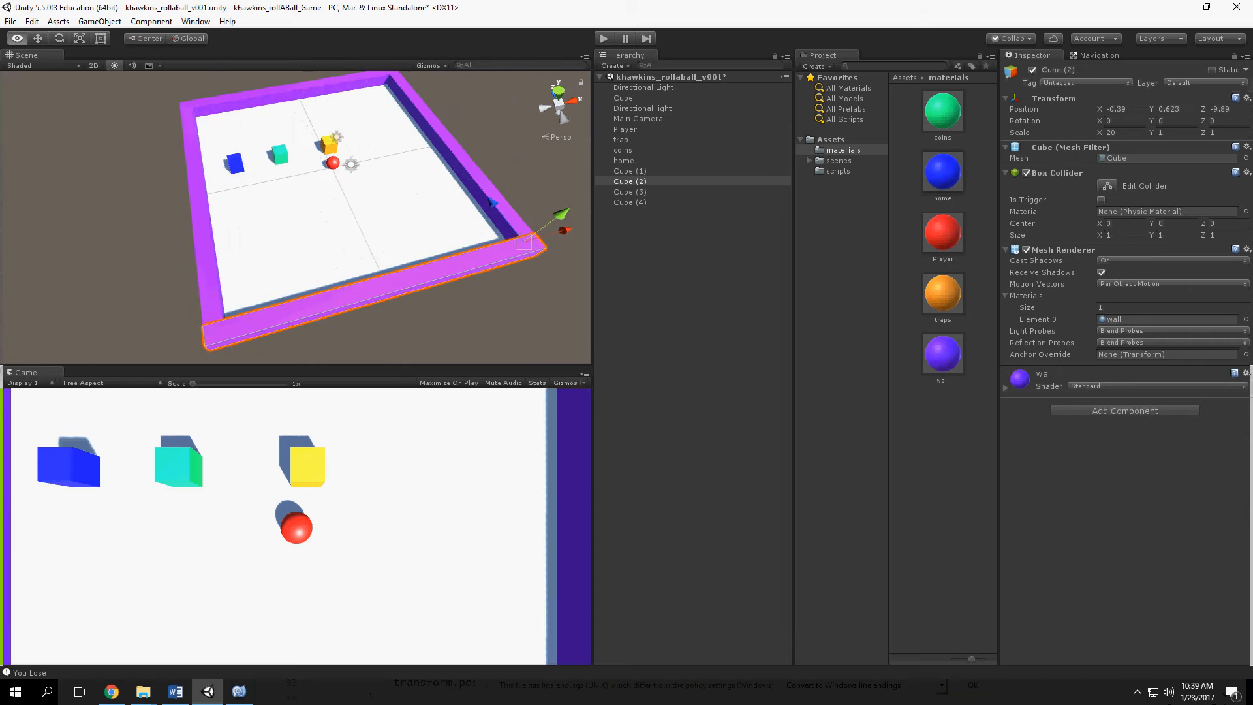
pyautogui.moveTo(351, 80); pyautogui.dragTo(363, 120, button='middle')
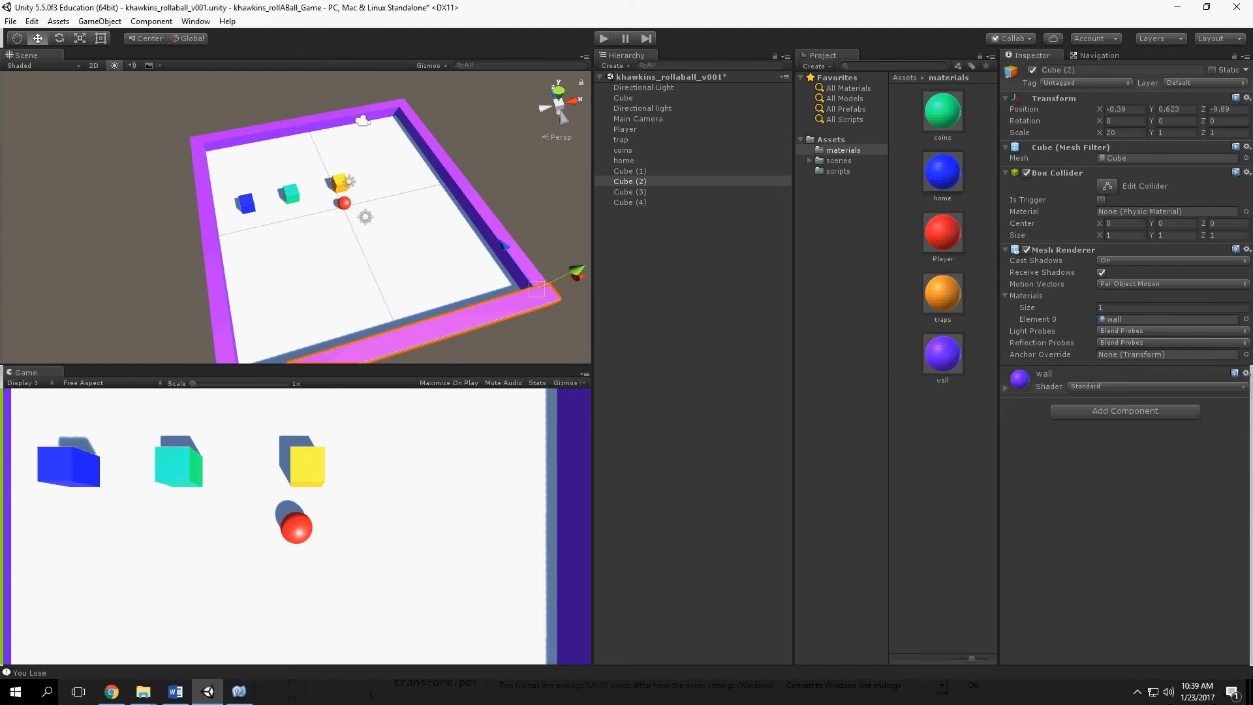
pyautogui.click(505, 245)
pyautogui.keyDown('alt'); pyautogui.moveTo(505, 246); pyautogui.dragTo(430, 257); pyautogui.keyUp('alt')
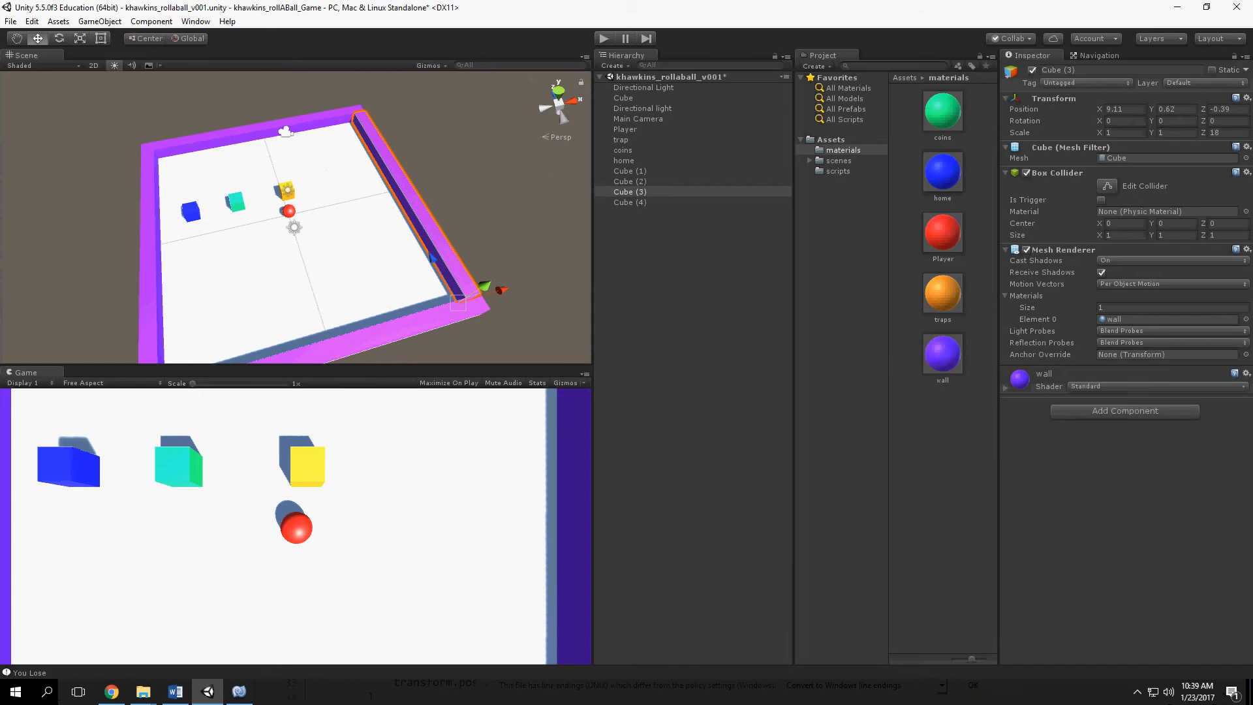
pyautogui.click(1220, 133)
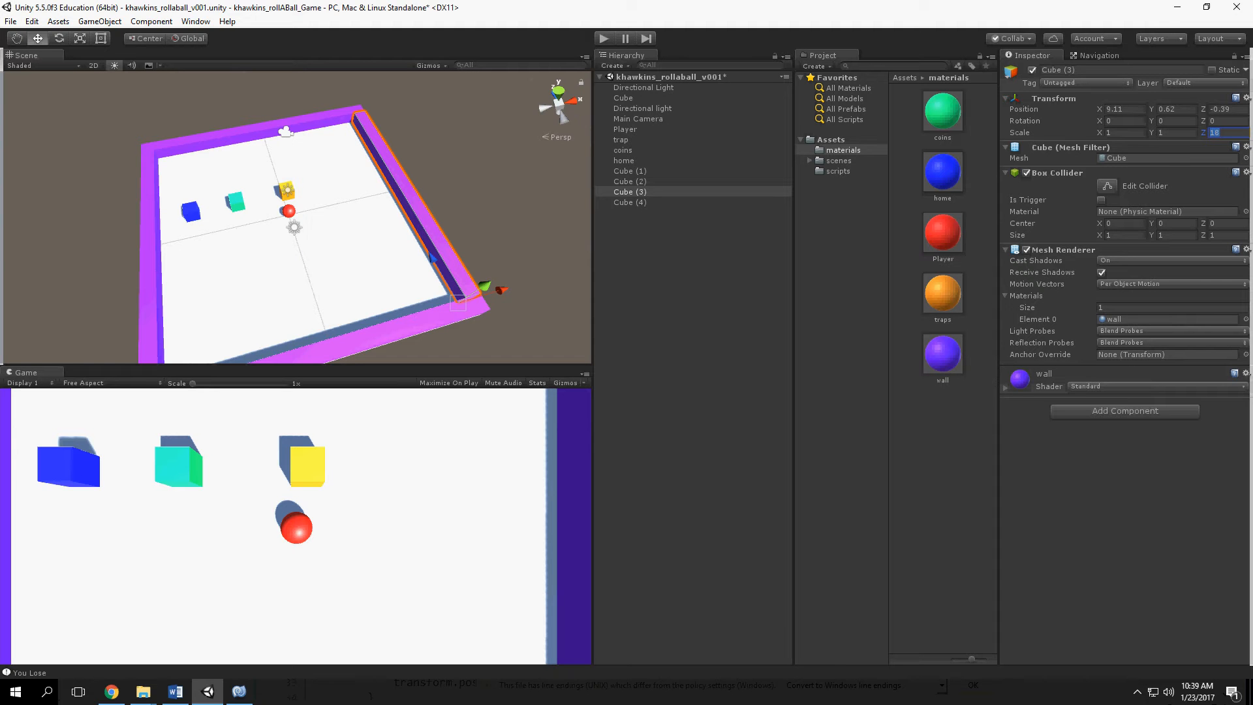
pyautogui.write('16')
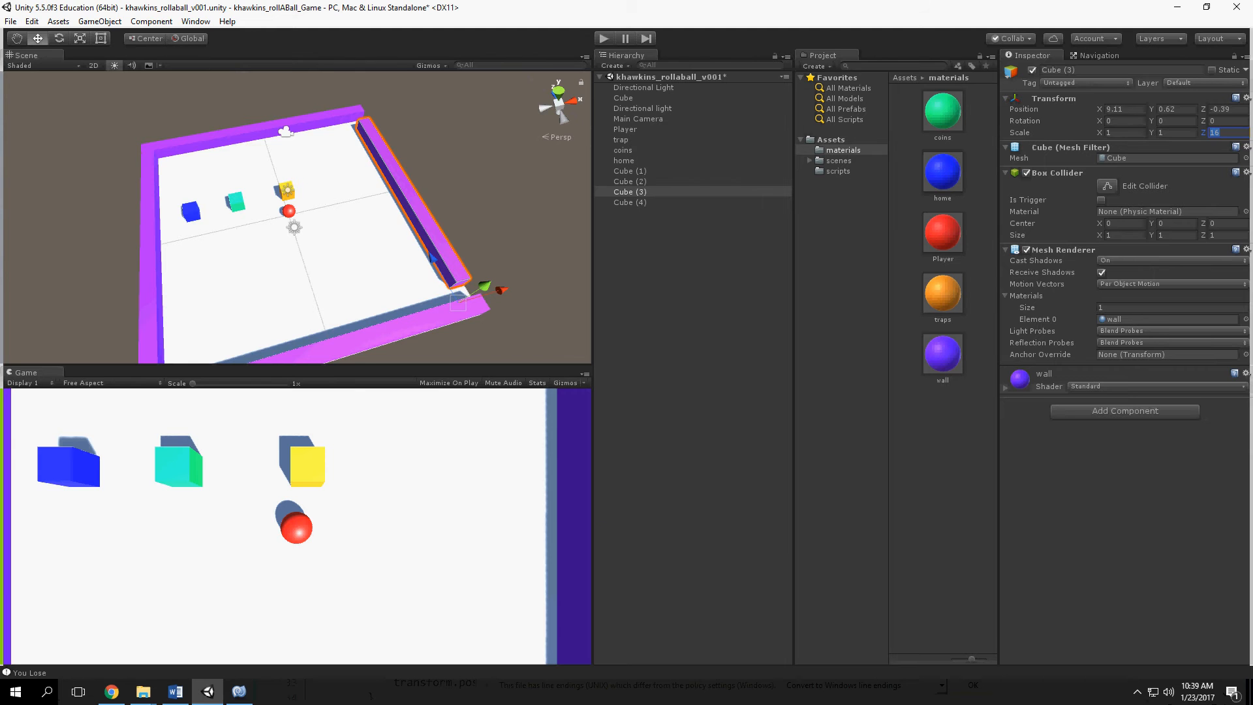
pyautogui.write('14')
# Slide the shortened wall along Z to about -2.39, so its end meets the adjoining long wall, Cube (2).
pyautogui.moveTo(391, 268); pyautogui.dragTo(301, 218, button='middle')
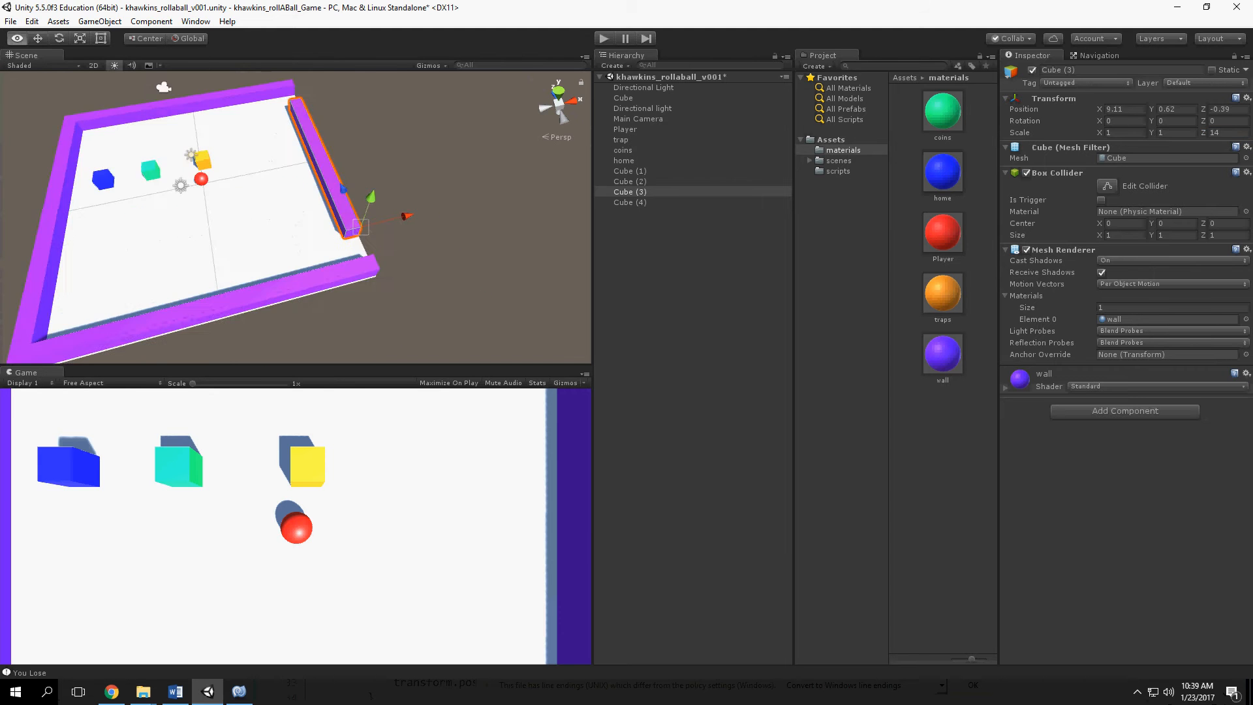
pyautogui.scroll(5, 302, 219)
pyautogui.keyDown('alt'); pyautogui.moveTo(301, 219); pyautogui.dragTo(457, 215); pyautogui.keyUp('alt')
pyautogui.keyDown('alt'); pyautogui.moveTo(392, 216); pyautogui.dragTo(355, 239, button='middle'); pyautogui.keyUp('alt')
pyautogui.keyDown('alt'); pyautogui.scroll(5, 355, 238); pyautogui.keyUp('alt')
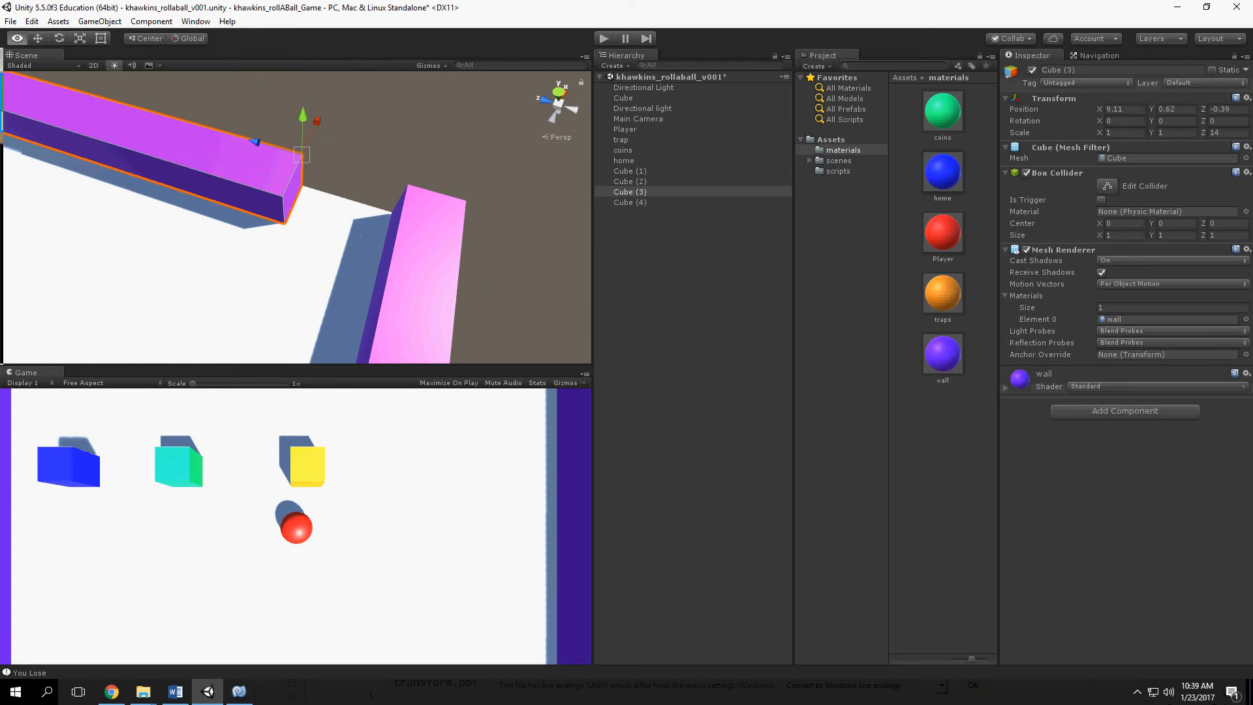
pyautogui.moveTo(255, 141); pyautogui.dragTo(360, 172)
pyautogui.scroll(-8, 361, 172)
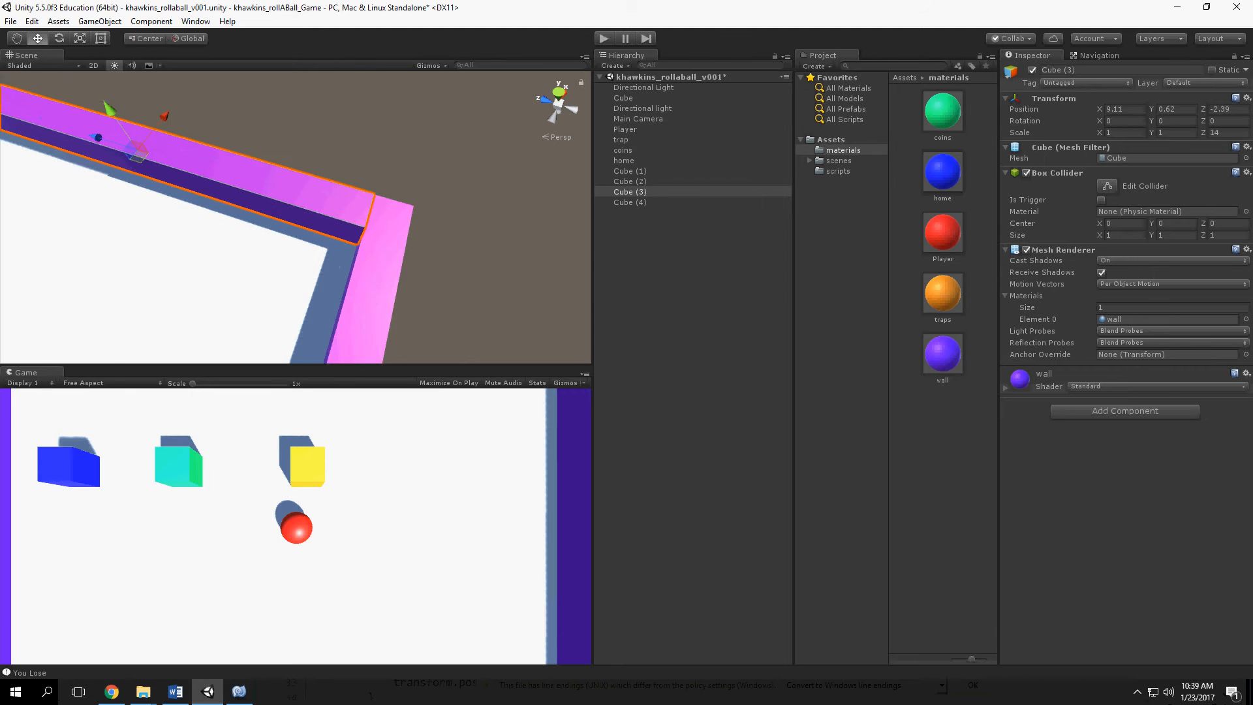
# Select the opposite outer wall at X -9.88, Cube (4), and set its Z scale to 10.
pyautogui.moveTo(360, 172); pyautogui.dragTo(457, 140, button='middle')
pyautogui.scroll(-5, 456, 140)
pyautogui.keyDown('alt'); pyautogui.moveTo(457, 140); pyautogui.dragTo(313, 153); pyautogui.keyUp('alt')
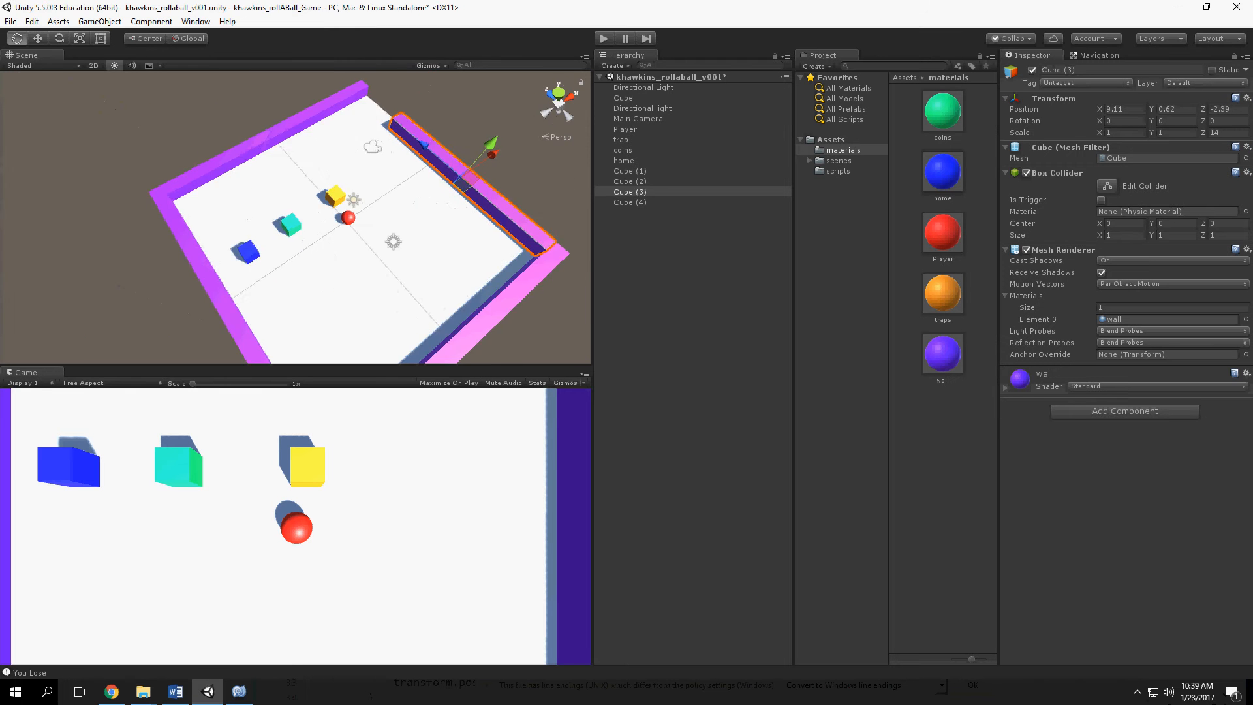
pyautogui.keyDown('alt'); pyautogui.moveTo(313, 153); pyautogui.dragTo(424, 104, button='middle'); pyautogui.keyUp('alt')
pyautogui.keyDown('alt'); pyautogui.moveTo(425, 105); pyautogui.dragTo(535, 131); pyautogui.keyUp('alt')
pyautogui.click(424, 203)
pyautogui.moveTo(424, 203); pyautogui.dragTo(325, 274, button='middle')
pyautogui.keyDown('alt'); pyautogui.moveTo(325, 274); pyautogui.dragTo(356, 290); pyautogui.keyUp('alt')
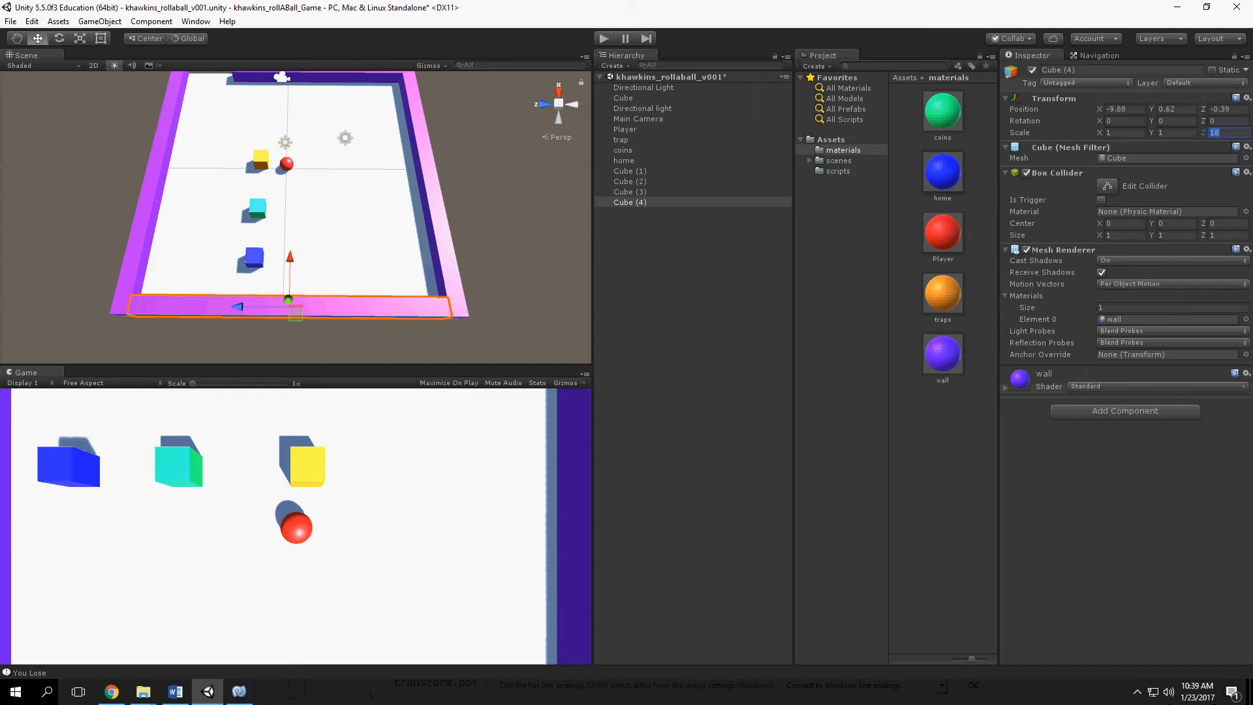
pyautogui.write('10')
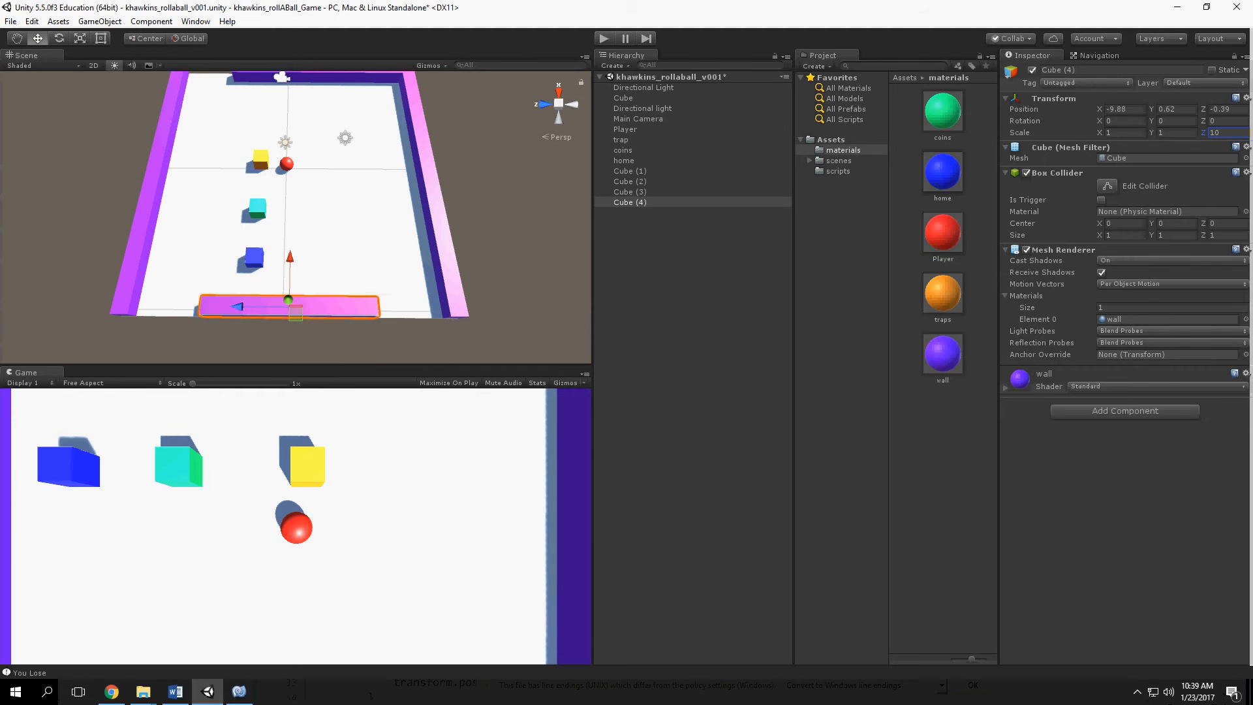
# Vertex-snap the 10-unit wall toward the end of the adjacent long wall, bringing it to about Z 3.61.
pyautogui.moveTo(215, 287); pyautogui.dragTo(406, 212, button='middle')
pyautogui.scroll(10, 398, 222)
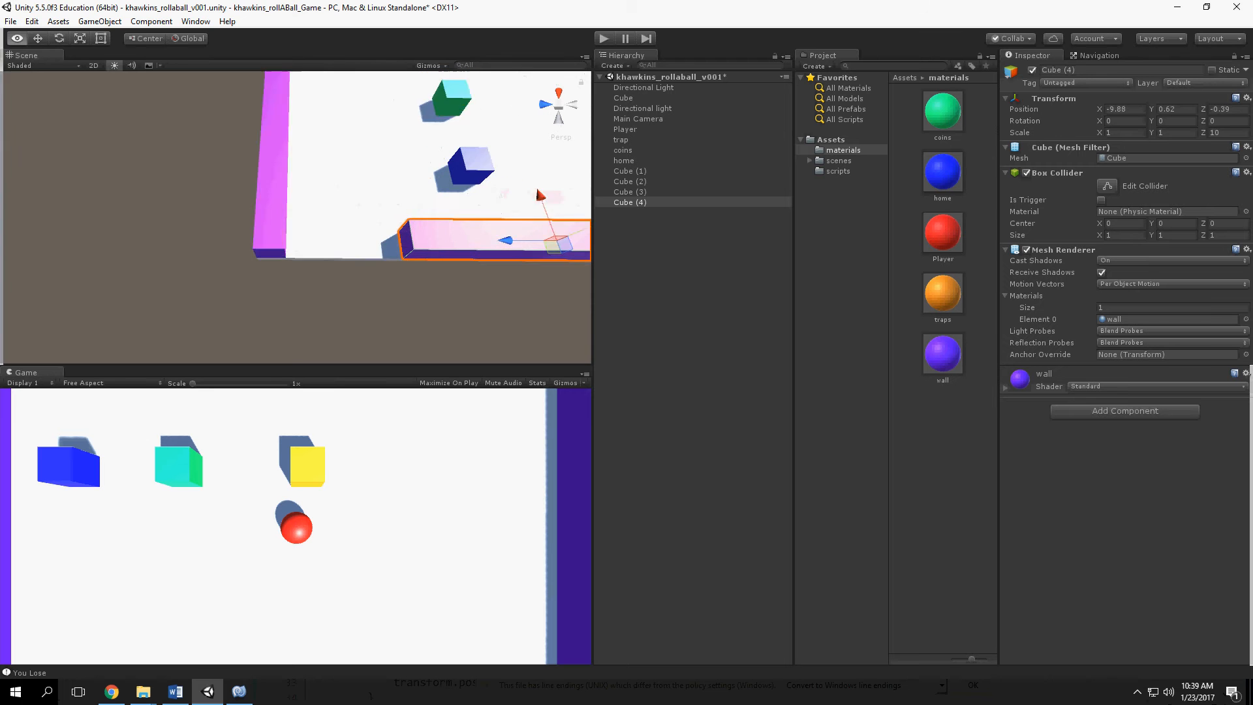
pyautogui.press('v')
pyautogui.moveTo(407, 195); pyautogui.dragTo(261, 157)
pyautogui.moveTo(481, 154); pyautogui.dragTo(476, 203)
pyautogui.press('v')
pyautogui.moveTo(241, 310); pyautogui.dragTo(446, 77)
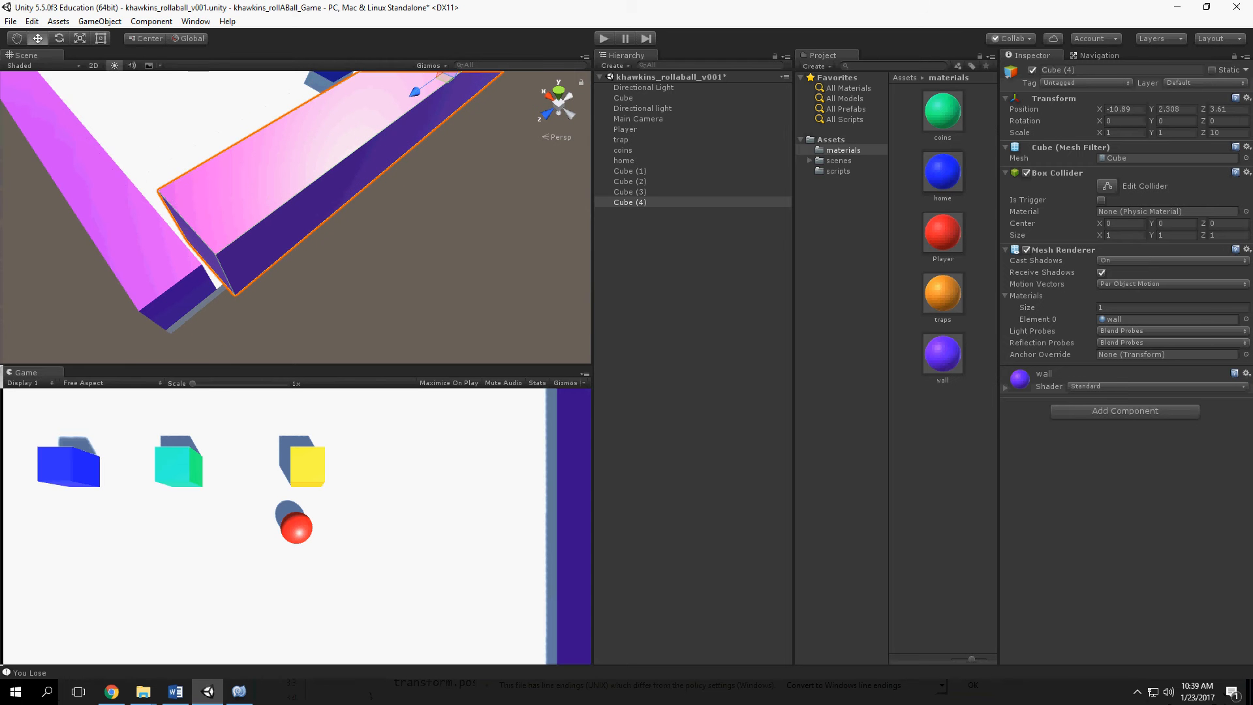
pyautogui.press('v')
pyautogui.moveTo(199, 251); pyautogui.dragTo(398, 99)
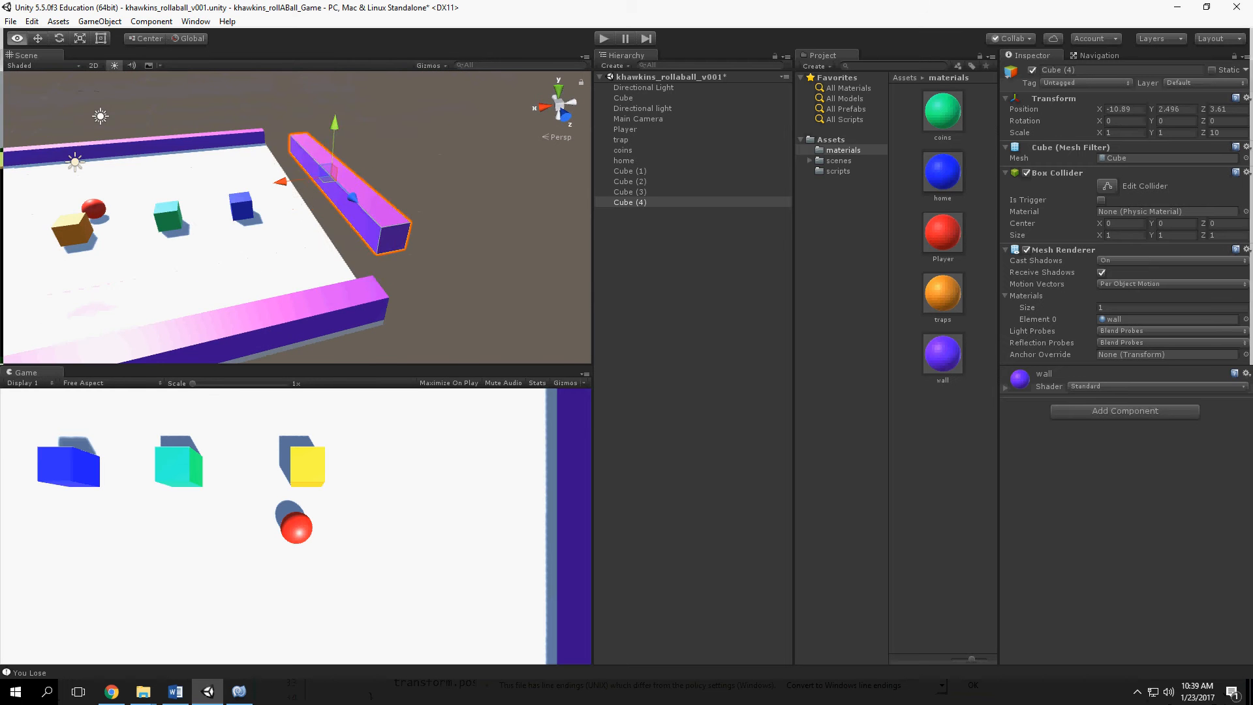
# Lower the 10-unit wall to board level and vertex-snap it flush with the long wall's corner, at X -9.89, Y 0.62.
pyautogui.moveTo(335, 125); pyautogui.dragTo(331, 163)
pyautogui.scroll(5, 331, 164)
pyautogui.moveTo(385, 248); pyautogui.dragTo(320, 208, button='middle')
pyautogui.press('v')
pyautogui.moveTo(329, 242); pyautogui.dragTo(282, 263)
# Duplicate the 10-unit wall, move the copy inward to about X -6.22, and set its Z scale to 6.
pyautogui.scroll(-5, 282, 263)
pyautogui.keyDown('alt'); pyautogui.moveTo(392, 215); pyautogui.dragTo(85, 245); pyautogui.keyUp('alt')
pyautogui.moveTo(261, 248); pyautogui.dragTo(336, 191, button='middle')
pyautogui.keyDown('alt'); pyautogui.moveTo(336, 191); pyautogui.dragTo(216, 196); pyautogui.keyUp('alt')
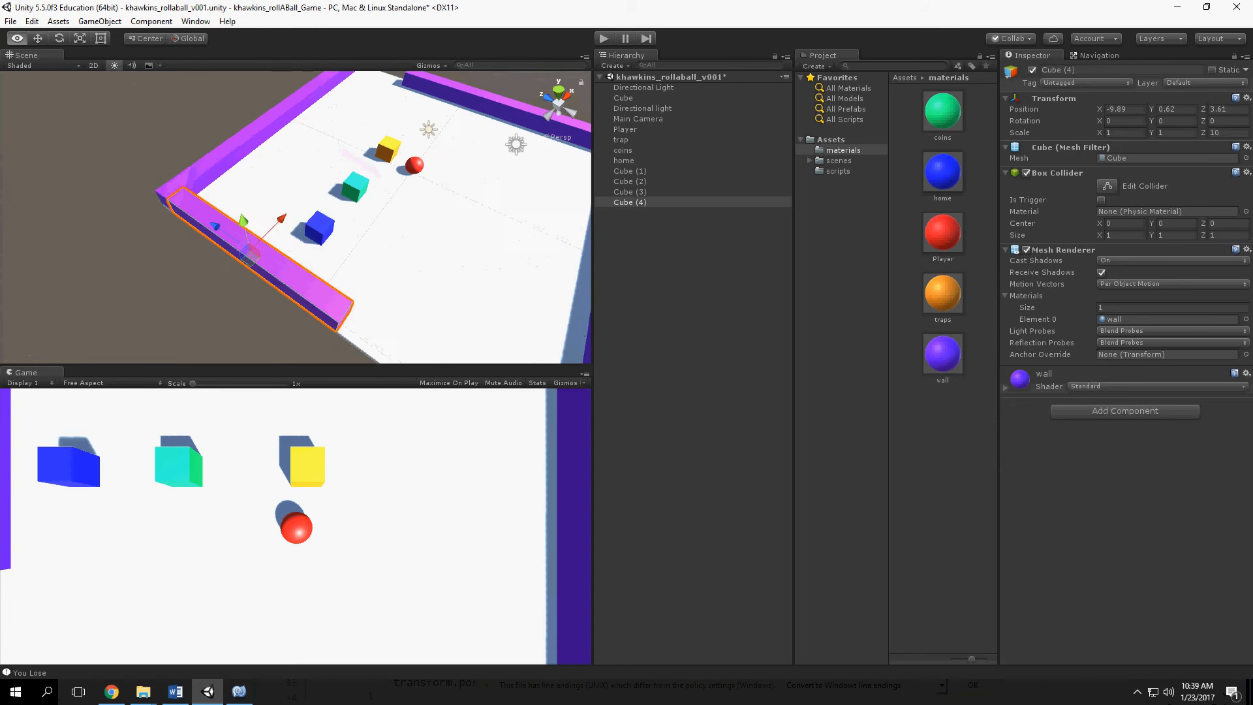
pyautogui.moveTo(365, 222); pyautogui.dragTo(239, 179, button='middle')
pyautogui.keyDown('alt'); pyautogui.moveTo(239, 179); pyautogui.dragTo(179, 251); pyautogui.keyUp('alt')
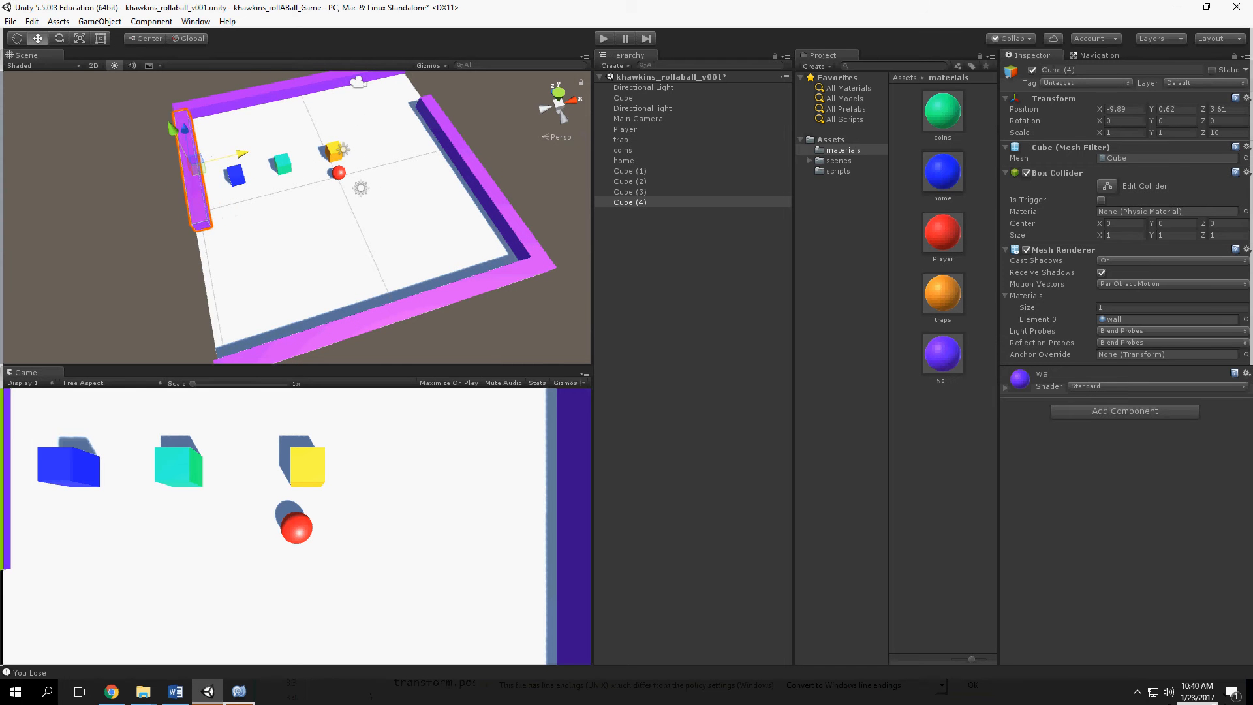
pyautogui.hotkey('ctrl', 'd')
pyautogui.moveTo(242, 154); pyautogui.dragTo(417, 97)
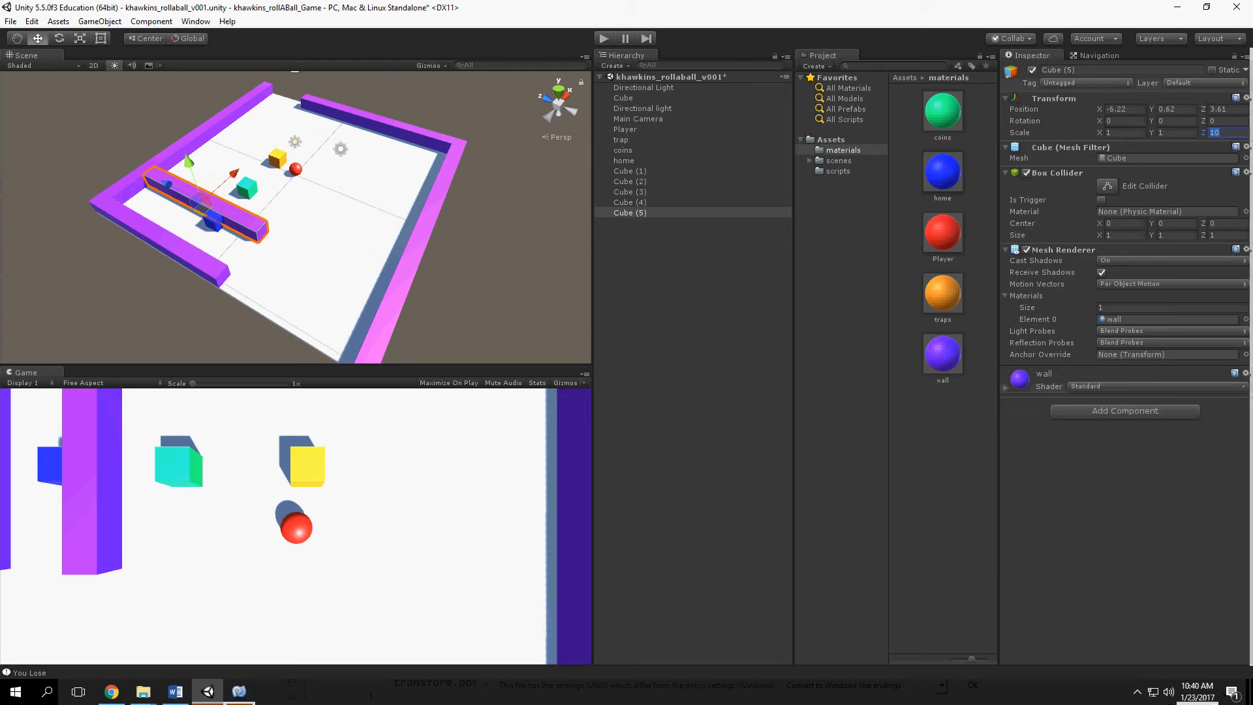
pyautogui.write('6')
# Move the 6-unit wall across the board against the opposite long wall, at about X -8.11, Z -6.39.
pyautogui.keyDown('alt'); pyautogui.moveTo(295, 70); pyautogui.dragTo(222, 86); pyautogui.keyUp('alt')
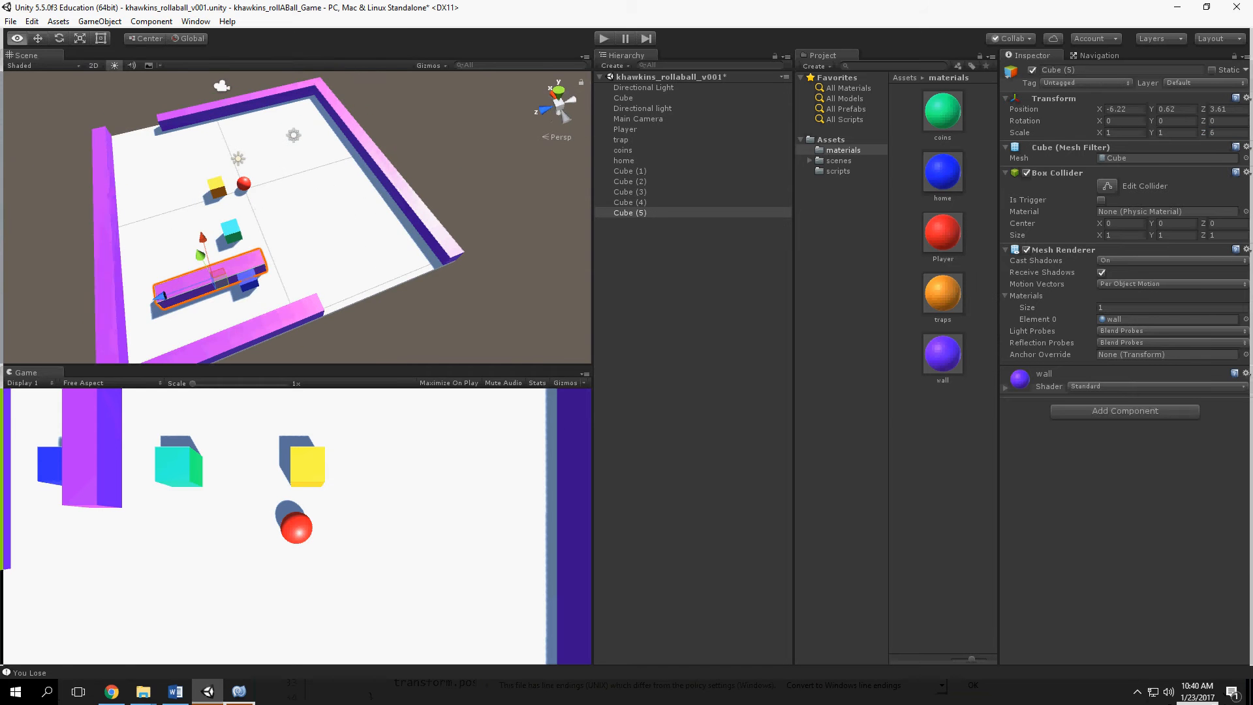
pyautogui.moveTo(161, 297); pyautogui.dragTo(306, 246)
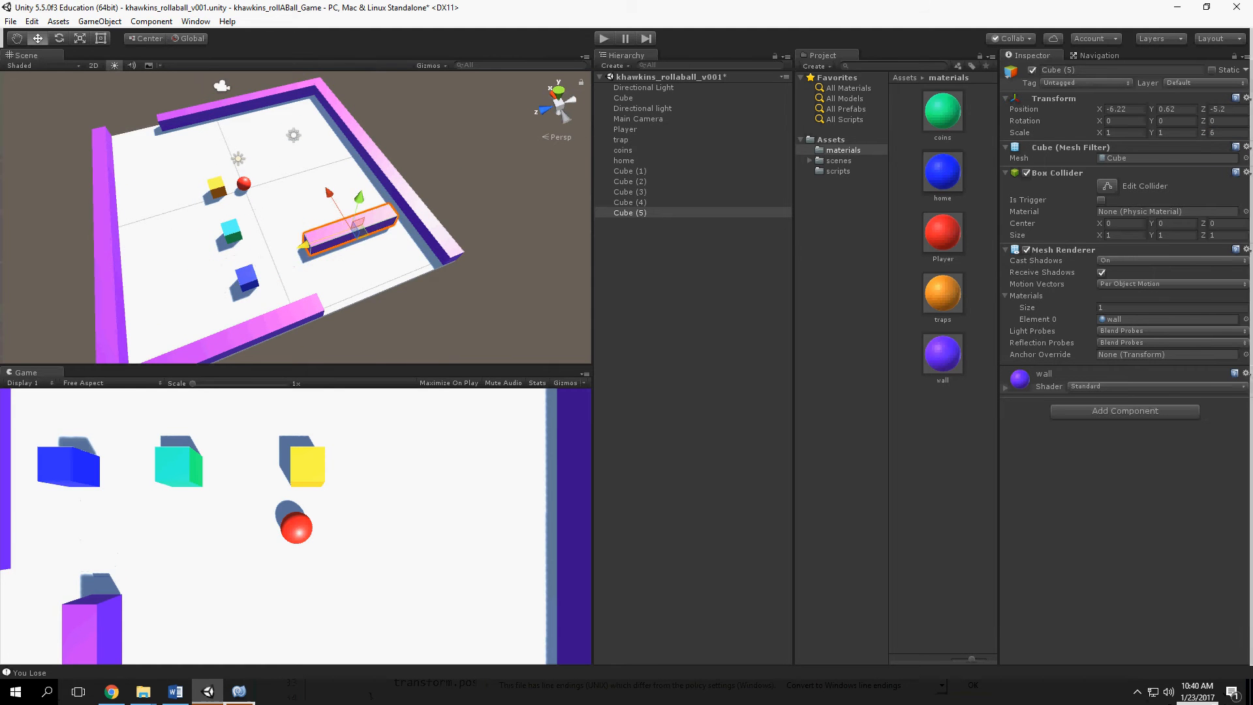
pyautogui.scroll(1, 305, 246)
pyautogui.press('f')
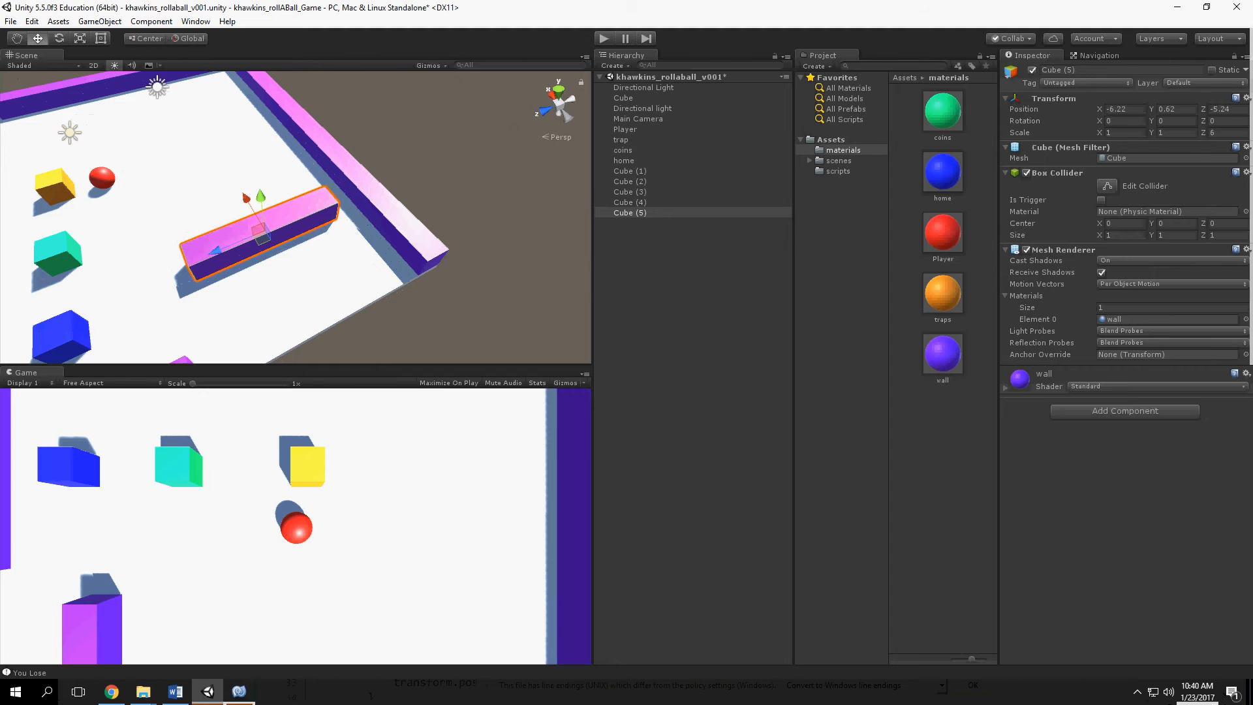
pyautogui.moveTo(336, 203); pyautogui.dragTo(292, 220)
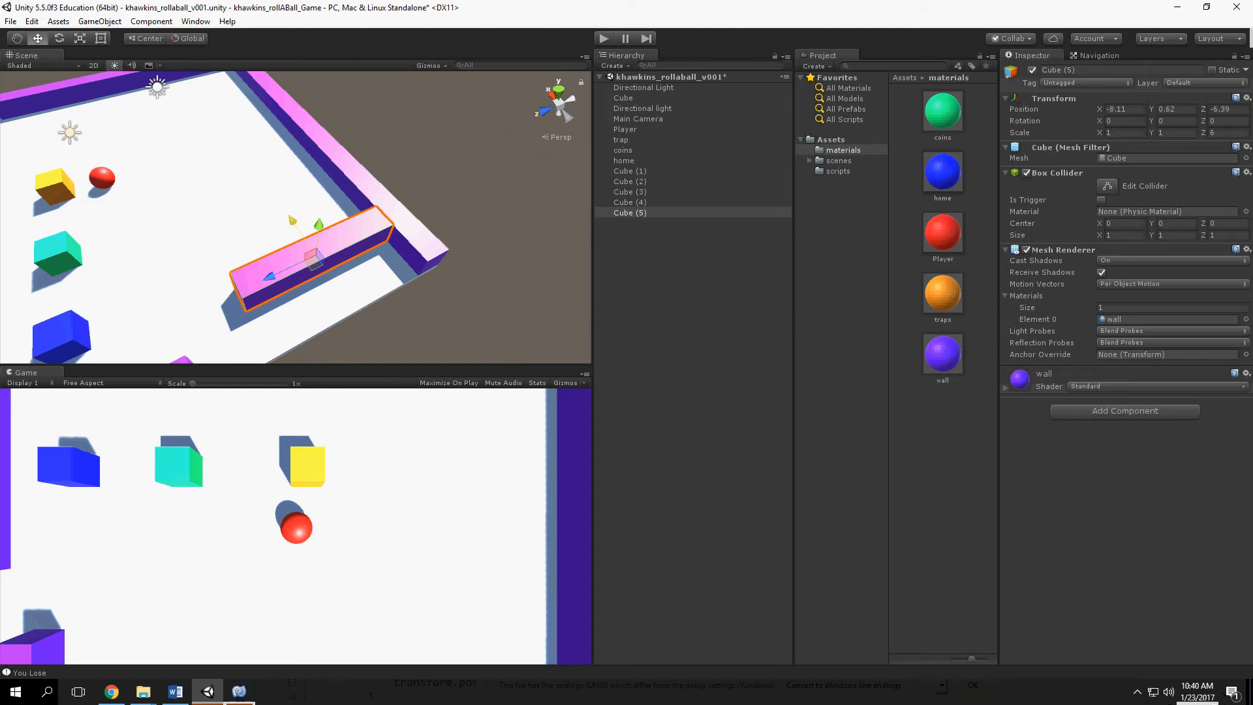
# Shift the 6-unit wall inward along X, duplicate it, and place the copy alongside at about X -2.64.
pyautogui.scroll(-3, 292, 219)
pyautogui.keyDown('alt'); pyautogui.moveTo(292, 219); pyautogui.dragTo(8, 213); pyautogui.keyUp('alt')
pyautogui.moveTo(282, 262); pyautogui.dragTo(383, 207)
pyautogui.keyDown('alt'); pyautogui.scroll(3, 372, 277); pyautogui.keyUp('alt')
pyautogui.hotkey('ctrl', 'd')
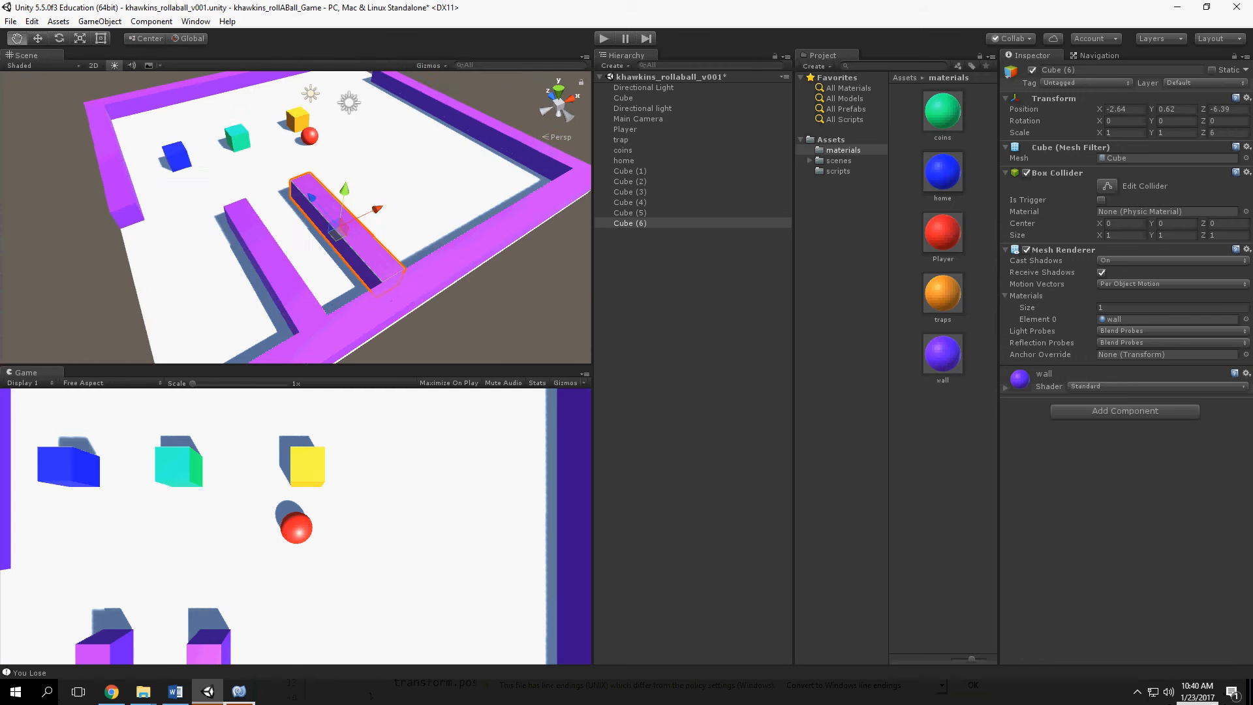
# Set the copied wall's Z scale to 4 and its Y rotation to 90.
pyautogui.moveTo(384, 207); pyautogui.dragTo(347, 227, button='middle')
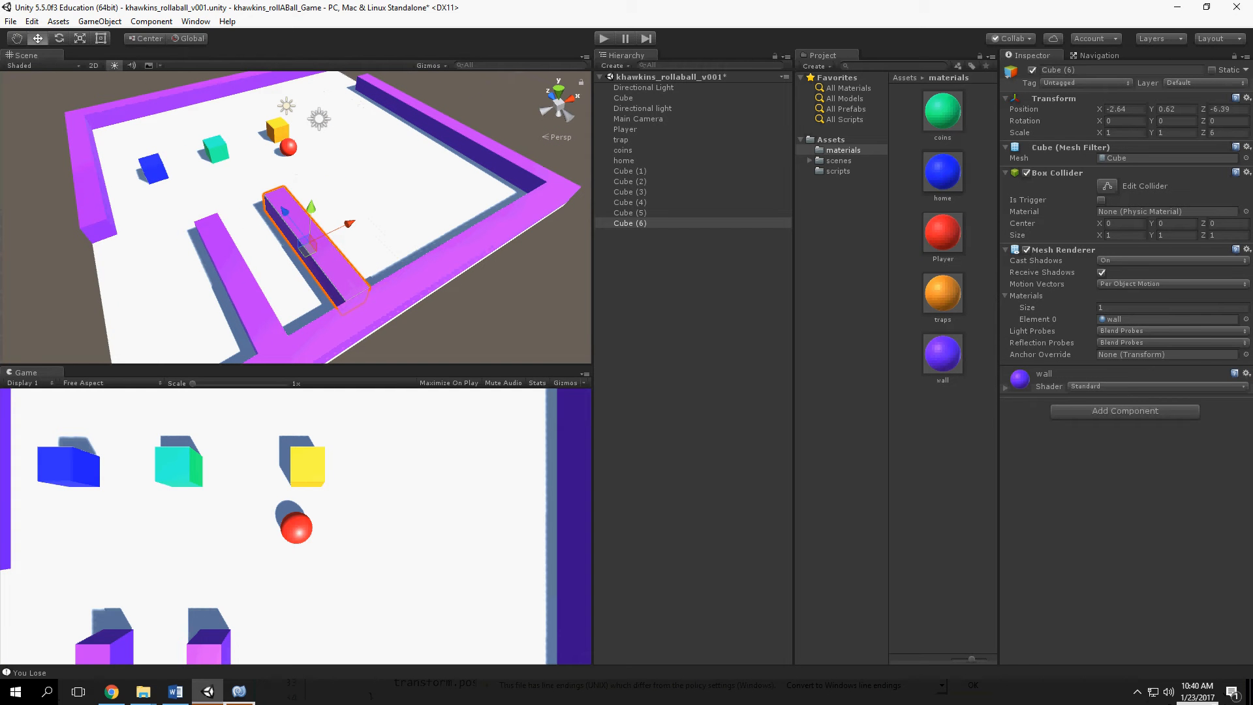
pyautogui.write('4')
pyautogui.press('Return')
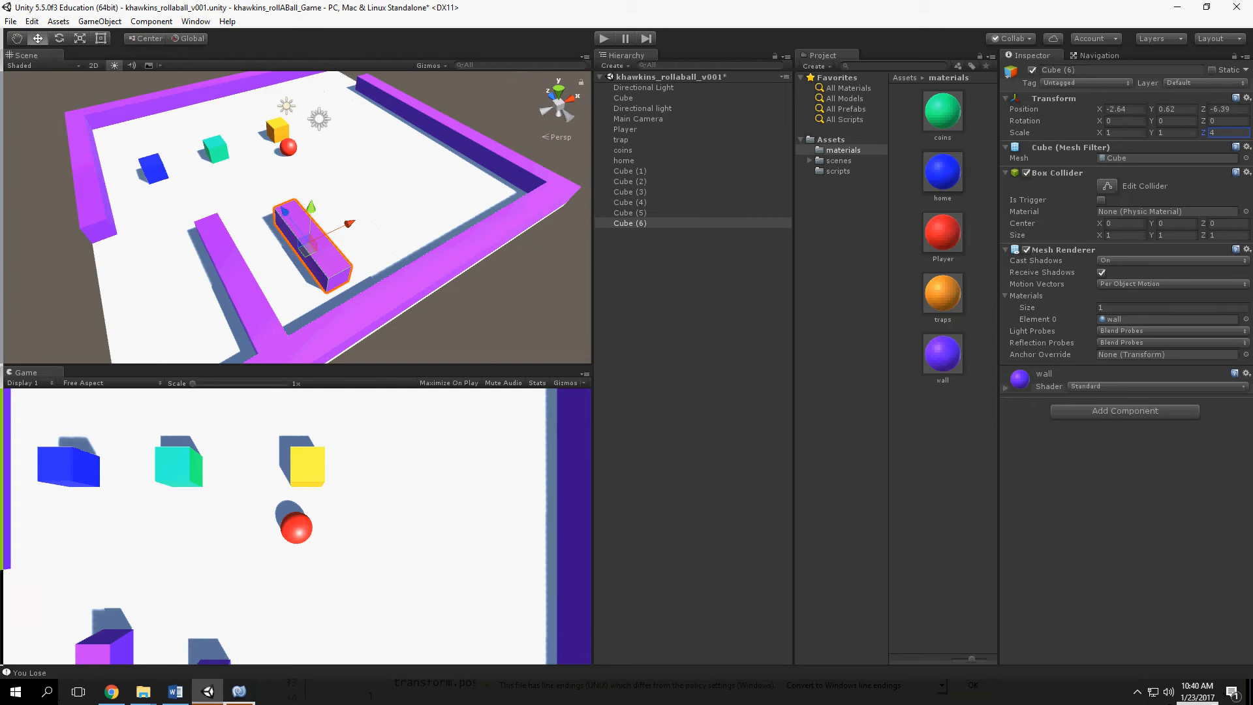
pyautogui.moveTo(1152, 121); pyautogui.dragTo(770, 121)
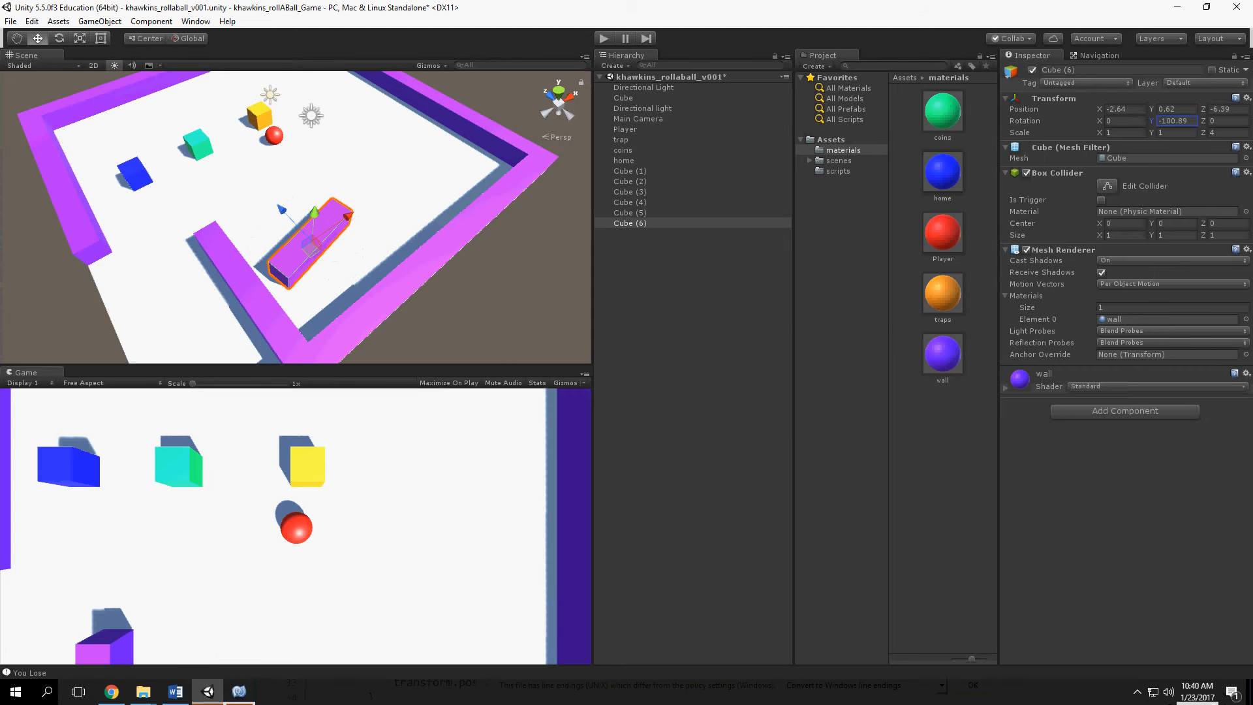
pyautogui.write('90')
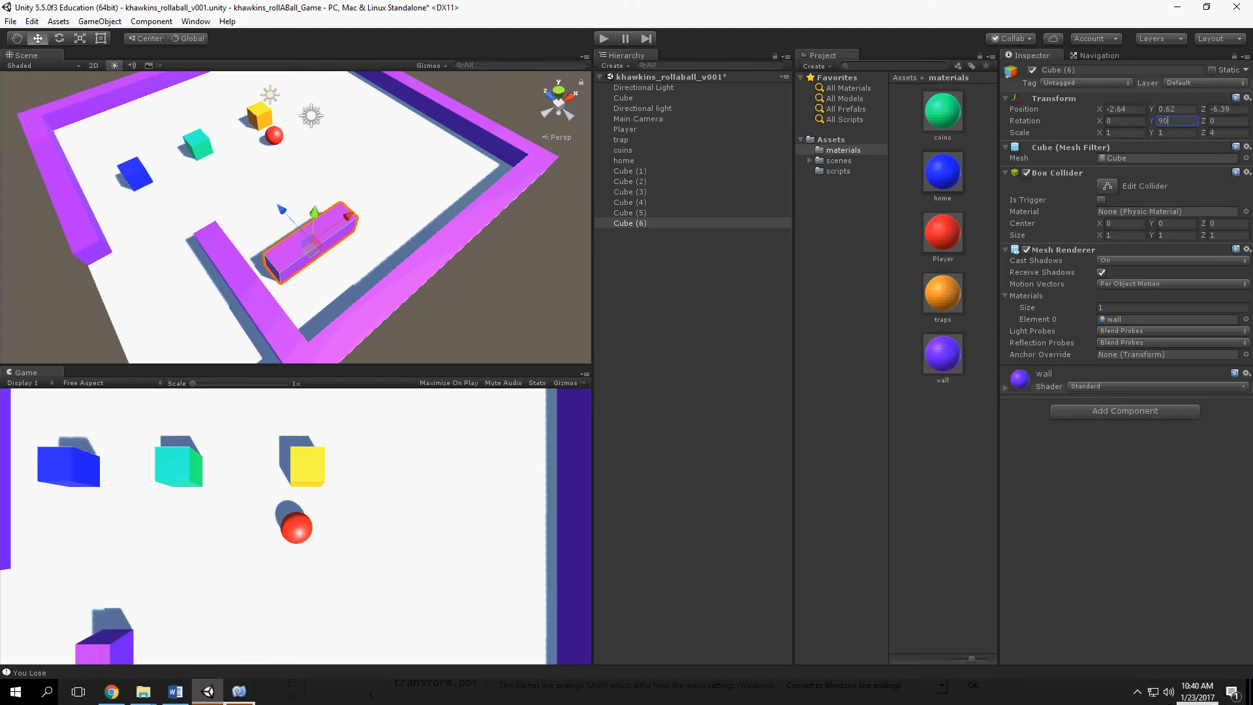
# Vertex-snap the rotated 4-unit wall to the free end of the 6-unit wall, forming a corner at X -3.34, Z -3.89.
pyautogui.scroll(2, 296, 217)
pyautogui.keyDown('alt'); pyautogui.moveTo(295, 217); pyautogui.dragTo(404, 209); pyautogui.keyUp('alt')
pyautogui.press('v')
pyautogui.moveTo(355, 242); pyautogui.dragTo(138, 215)
pyautogui.scroll(-3, 257, 215)
pyautogui.keyDown('alt'); pyautogui.scroll(-3, 281, 213); pyautogui.keyUp('alt')
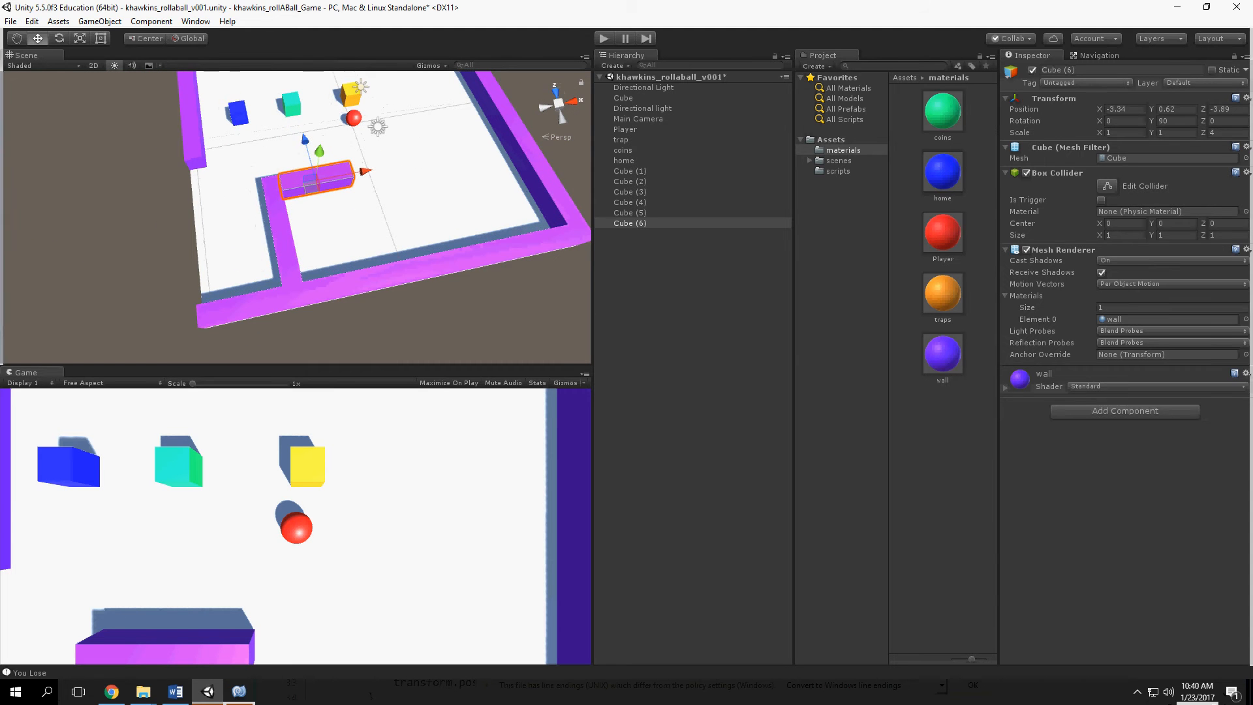
# Duplicate the rotated 4-unit wall and move the copy toward the outer long wall, at about Z -8.07.
pyautogui.click(138, 215)
pyautogui.moveTo(138, 215); pyautogui.dragTo(126, 238, button='middle')
pyautogui.scroll(4, 297, 217)
pyautogui.click(301, 201)
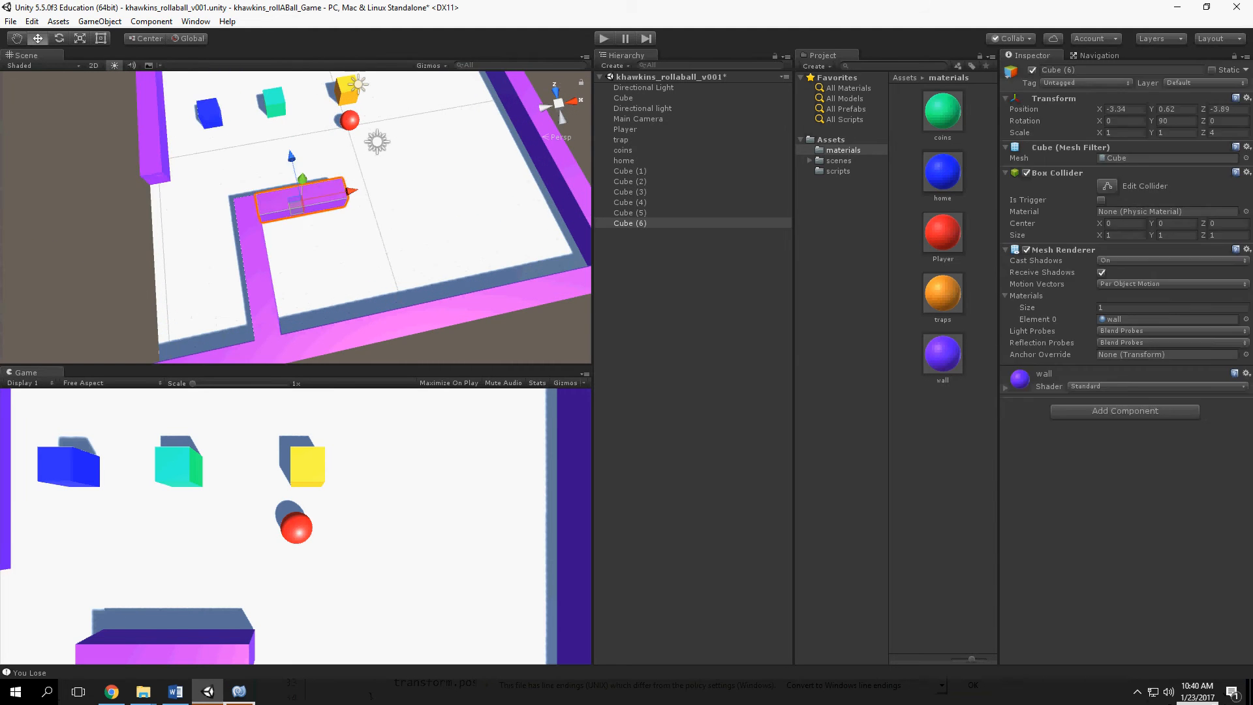
pyautogui.hotkey('ctrl', 'd')
pyautogui.keyDown('alt'); pyautogui.moveTo(302, 200); pyautogui.dragTo(411, 202); pyautogui.keyUp('alt')
pyautogui.moveTo(268, 163); pyautogui.dragTo(277, 251)
pyautogui.keyDown('alt'); pyautogui.scroll(3, 277, 251); pyautogui.keyUp('alt')
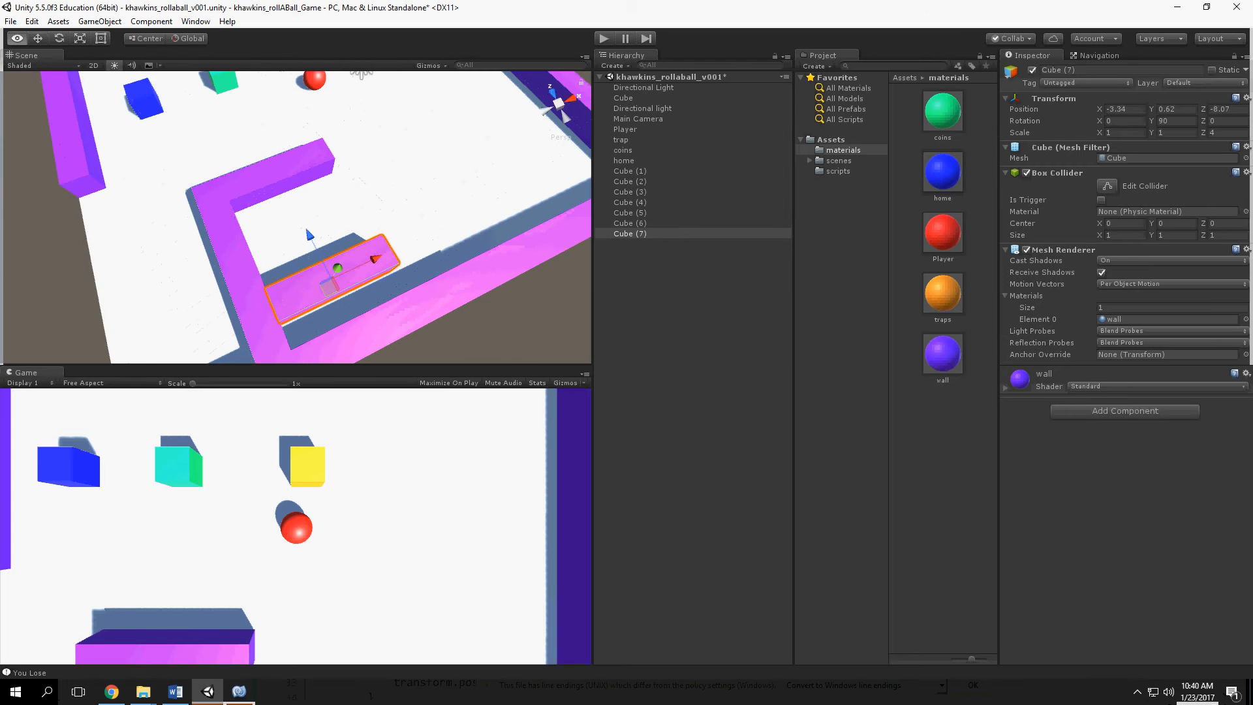
# Try a Y rotation of 60 on the new copy, then set it to 0 so it stands parallel to the 6-unit wall.
pyautogui.click(1175, 120)
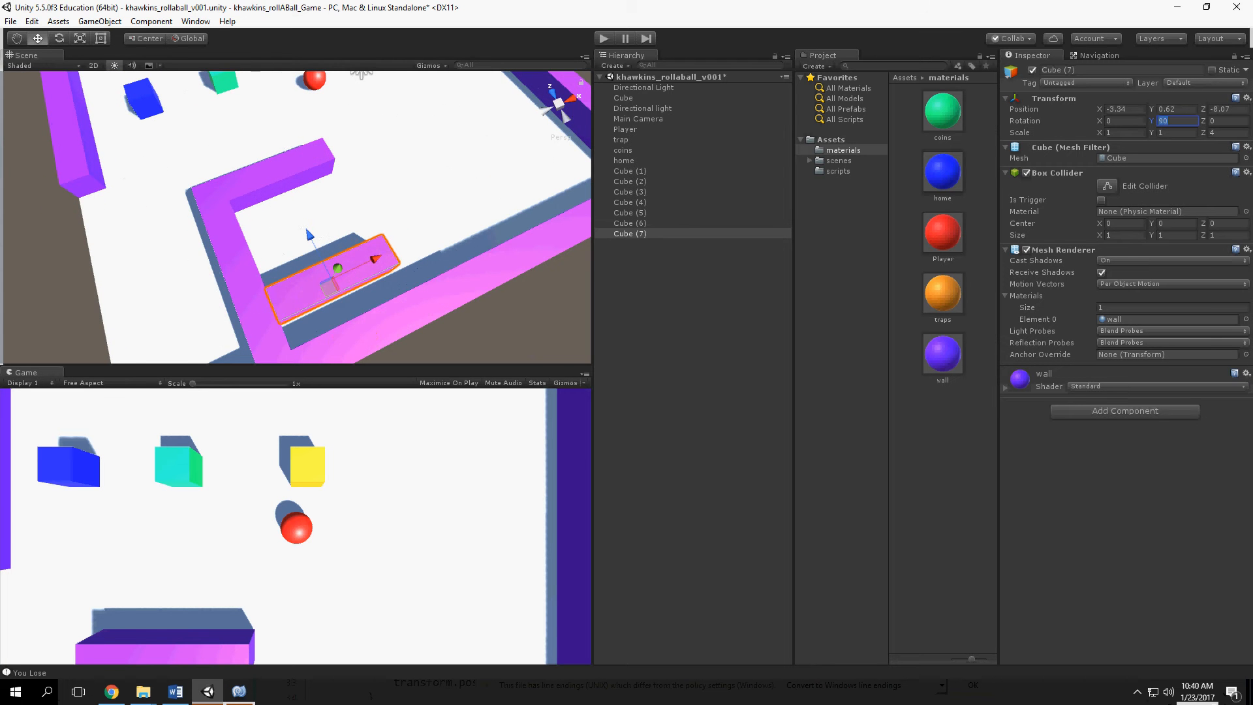
pyautogui.write('60')
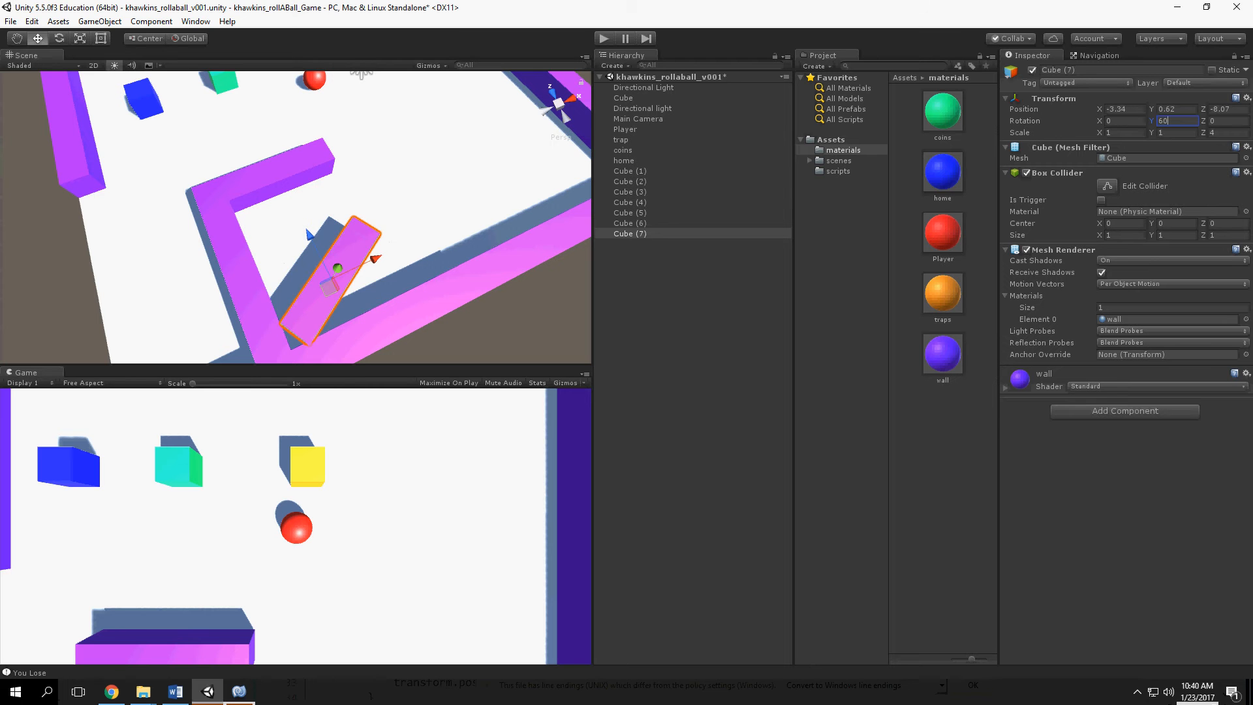
pyautogui.write('60')
pyautogui.press('BackSpace')
pyautogui.press('BackSpace')
pyautogui.press('BackSpace')
pyautogui.press('BackSpace')
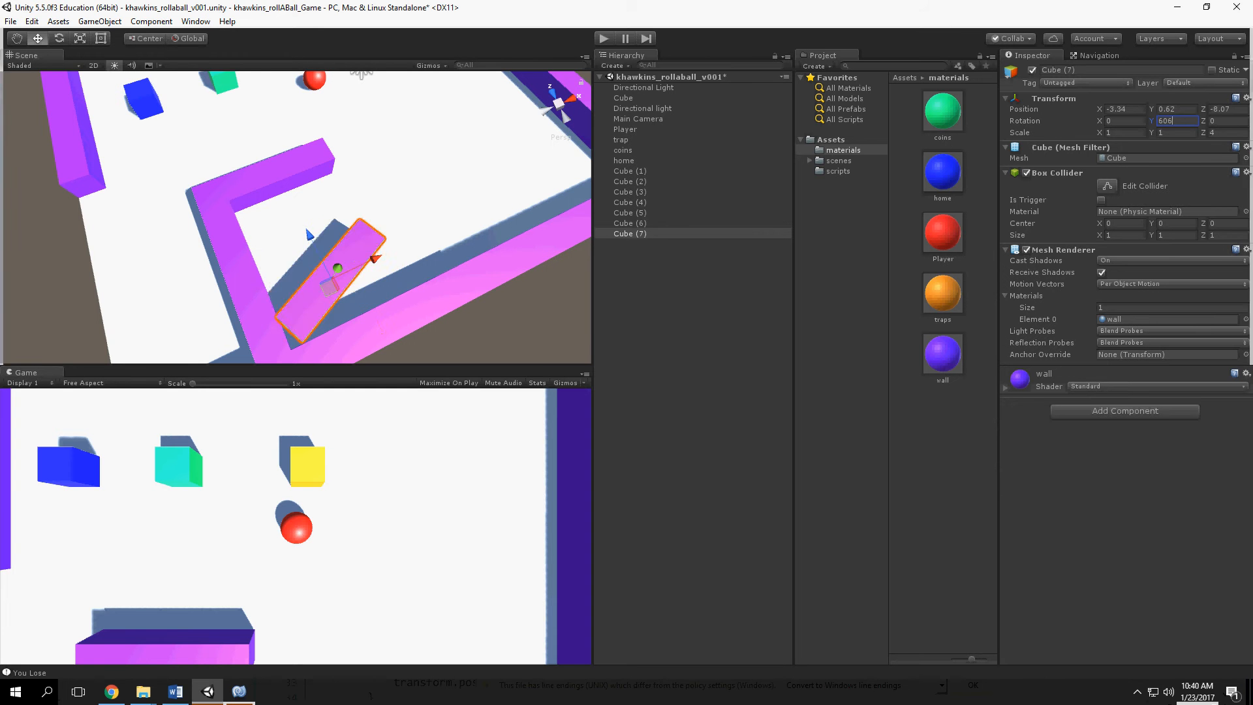
pyautogui.write('0')
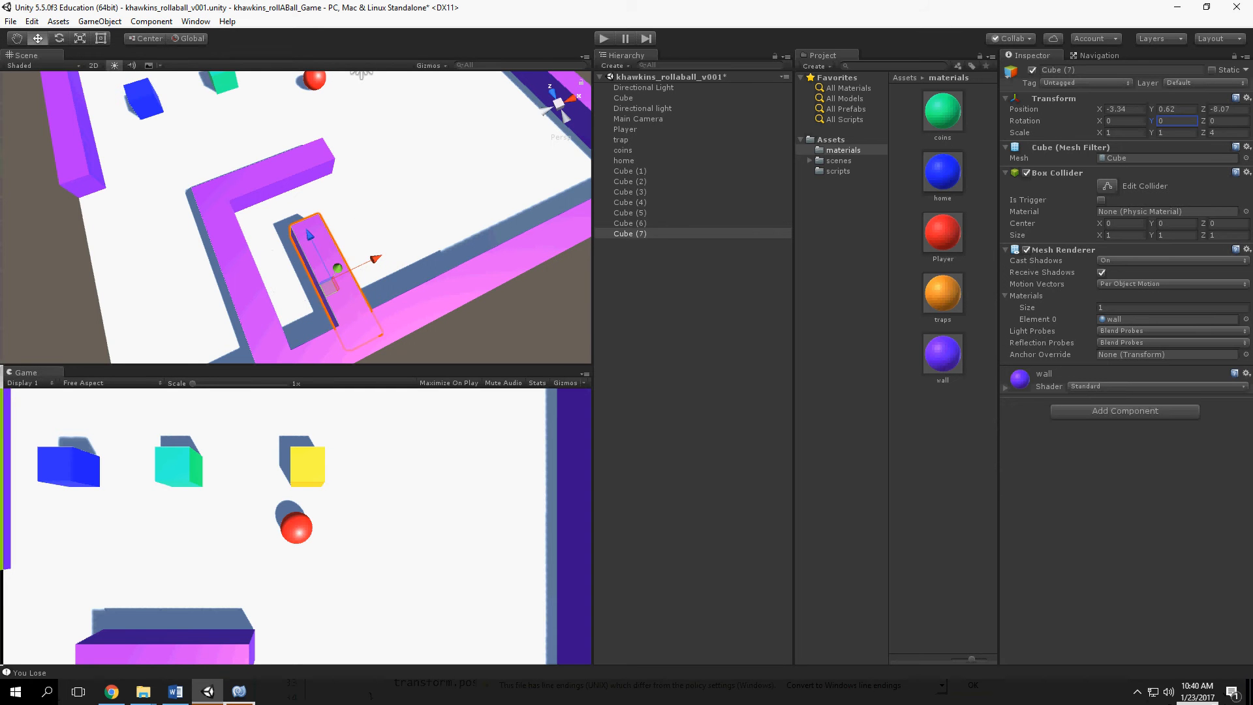
pyautogui.moveTo(313, 261); pyautogui.dragTo(346, 149, button='middle')
pyautogui.scroll(5, 346, 149)
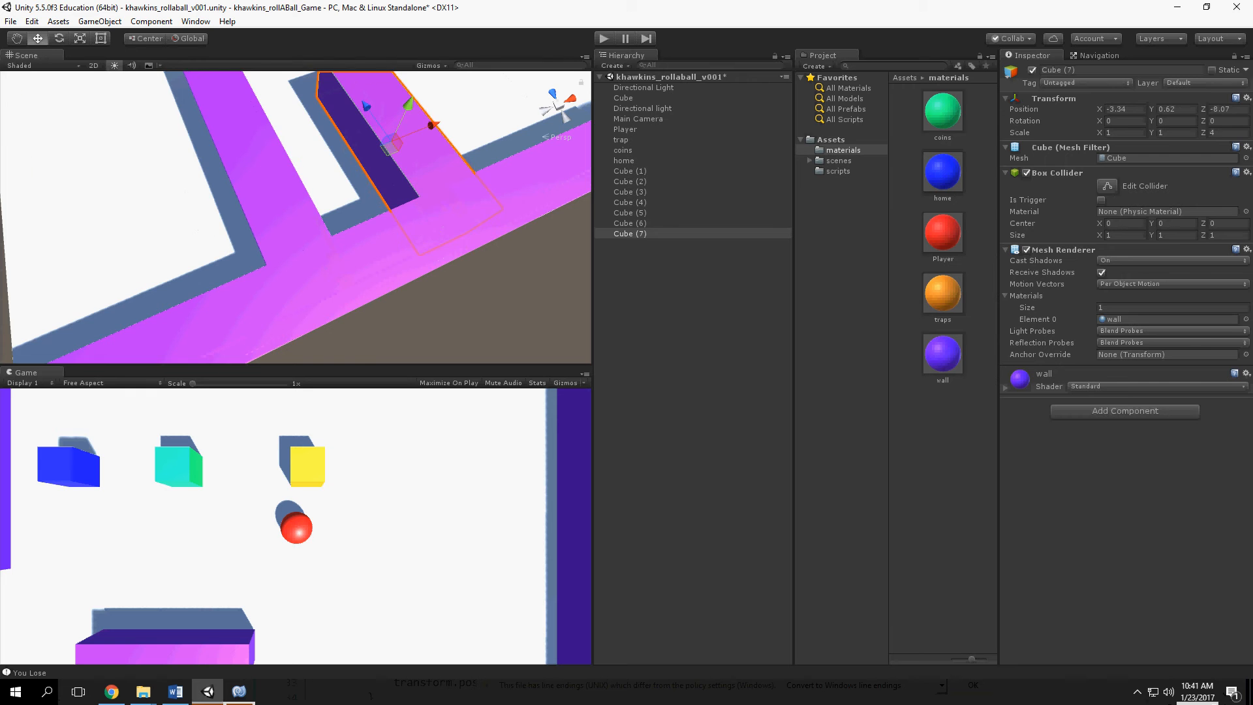
pyautogui.scroll(-2, 346, 149)
pyautogui.scroll(-2, 316, 218)
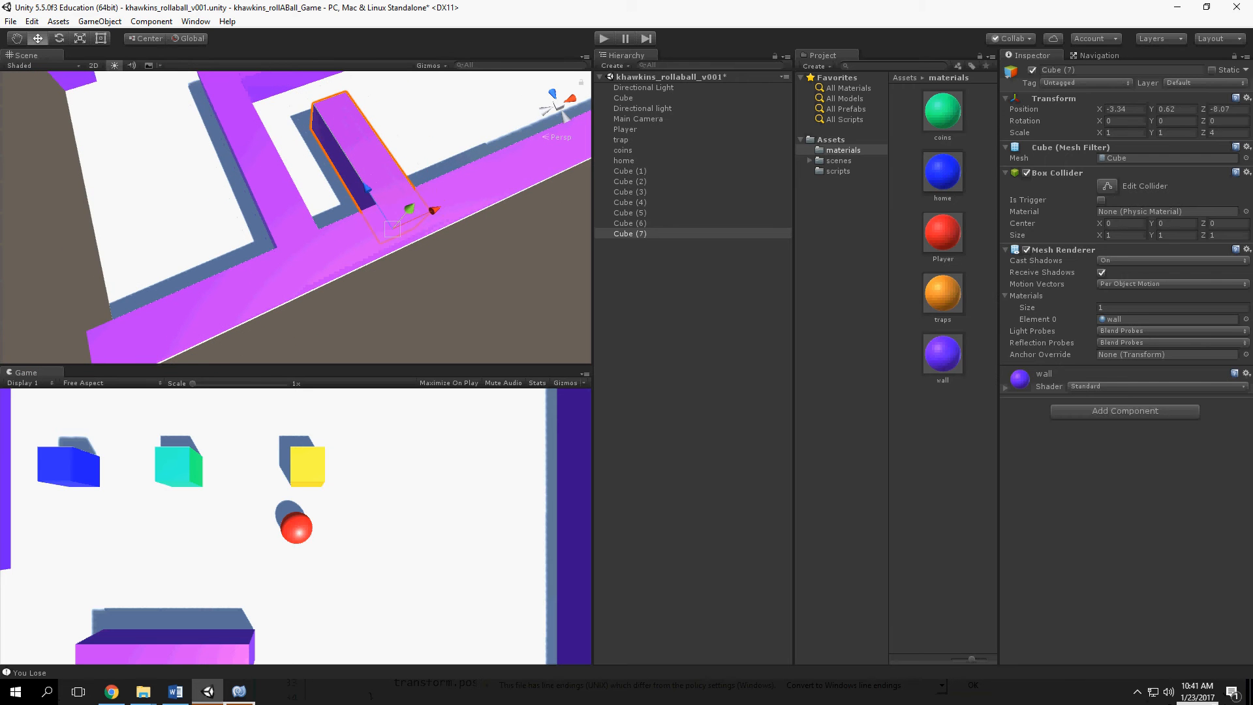
# Move the copied 4-unit wall away from the 6-unit wall and along the outer long wall, to about X -1.98, Z -7.39.
pyautogui.moveTo(392, 229); pyautogui.dragTo(285, 287)
pyautogui.moveTo(351, 180); pyautogui.dragTo(506, 126)
pyautogui.scroll(-4, 503, 130)
pyautogui.moveTo(489, 134); pyautogui.dragTo(474, 221, button='middle')
pyautogui.moveTo(441, 232); pyautogui.dragTo(479, 257)
pyautogui.scroll(3, 457, 274)
pyautogui.scroll(-2, 457, 293)
pyautogui.keyDown('alt'); pyautogui.moveTo(450, 346); pyautogui.dragTo(357, 354); pyautogui.keyUp('alt')
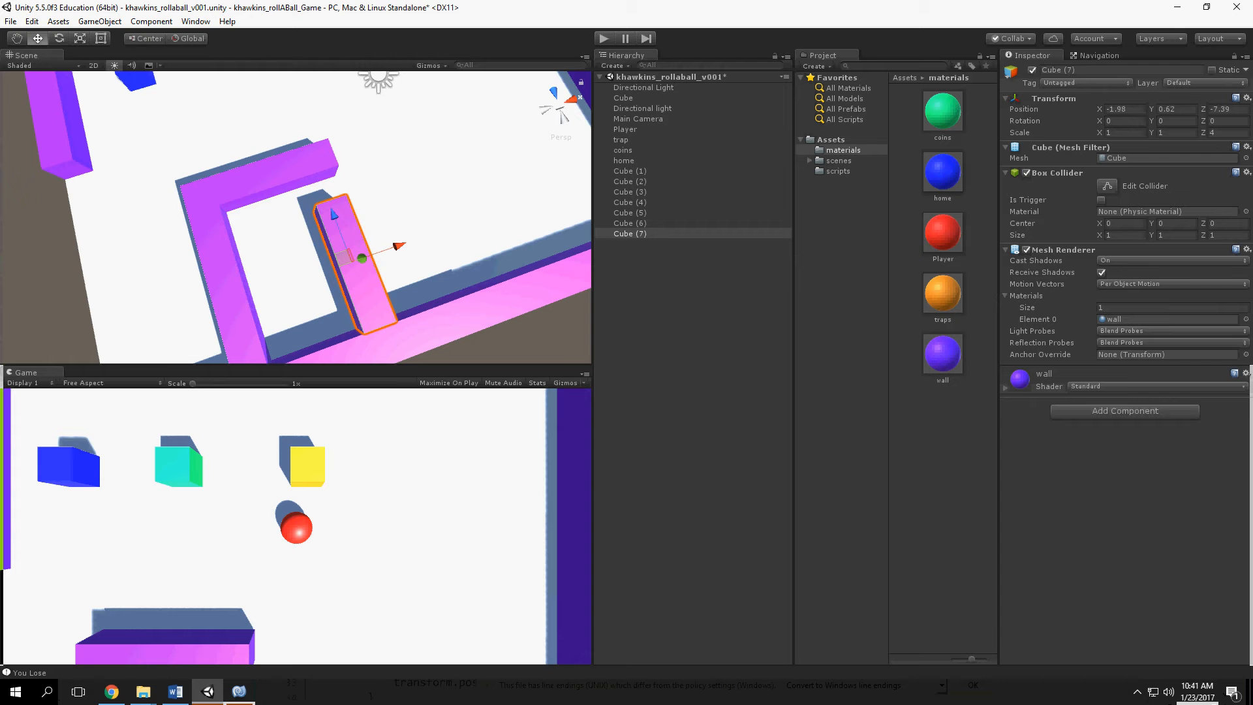
# Set the copied wall's Z scale to 2 and reposition it against the outer long wall at X -1.29, Z -8.39.
pyautogui.click(1226, 133)
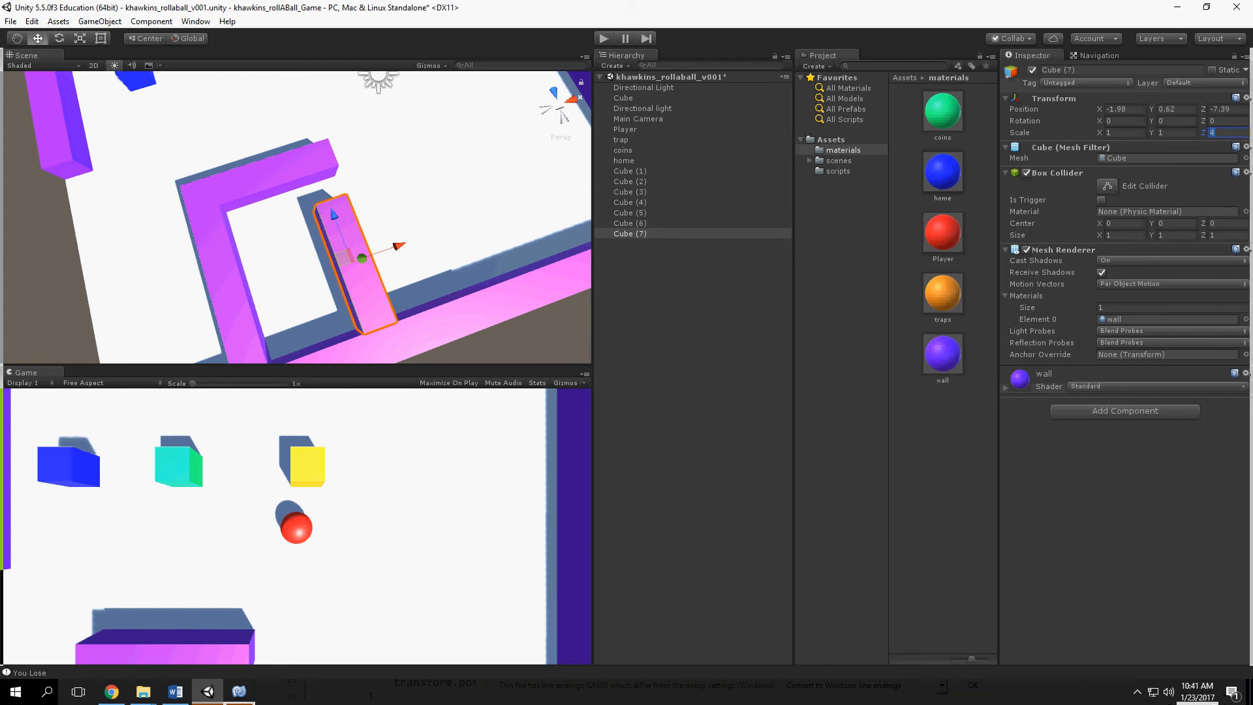
pyautogui.write('2')
pyautogui.keyDown('alt'); pyautogui.moveTo(355, 261); pyautogui.dragTo(379, 184, button='middle'); pyautogui.keyUp('alt')
pyautogui.scroll(2, 374, 218)
pyautogui.moveTo(358, 139)
pyautogui.mouseDown()
pyautogui.moveTo(368, 192)
pyautogui.moveTo(356, 132)
pyautogui.mouseUp()
pyautogui.moveTo(421, 161); pyautogui.dragTo(279, 304)
pyautogui.moveTo(333, 240); pyautogui.dragTo(466, 193)
pyautogui.scroll(-7, 460, 196)
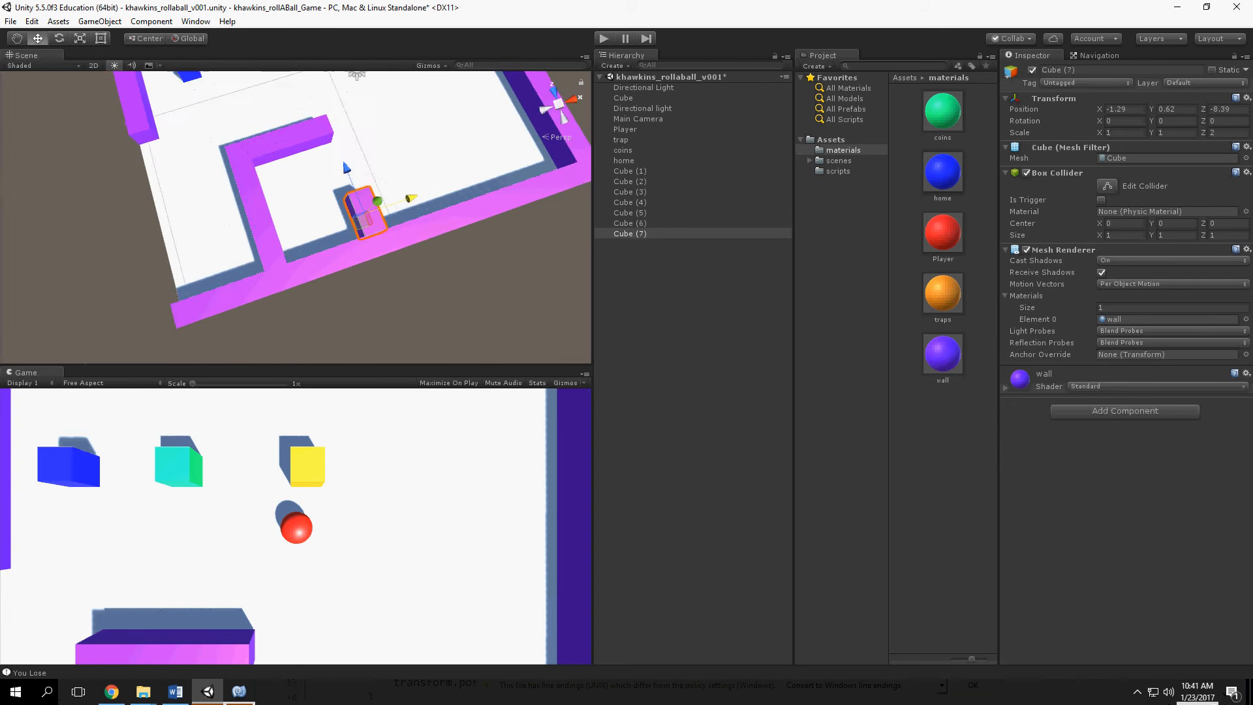
# Move the red Player ball between the 6-unit and 2-unit walls, to about X -3.78, Z -7.88.
pyautogui.moveTo(461, 195); pyautogui.dragTo(476, 269, button='middle')
pyautogui.scroll(-2, 477, 269)
pyautogui.click(335, 133)
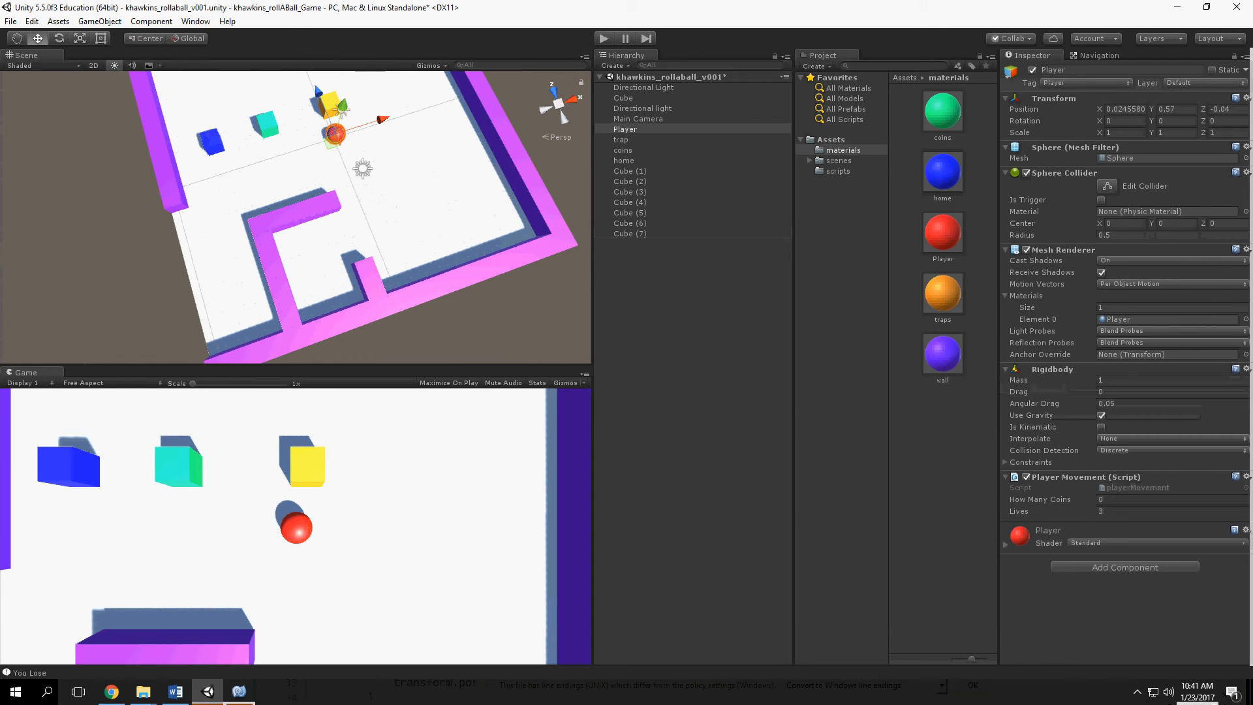
pyautogui.moveTo(319, 90); pyautogui.dragTo(362, 196)
pyautogui.moveTo(426, 227); pyautogui.dragTo(305, 240)
pyautogui.moveTo(368, 273); pyautogui.dragTo(325, 327)
pyautogui.scroll(-5, 355, 277)
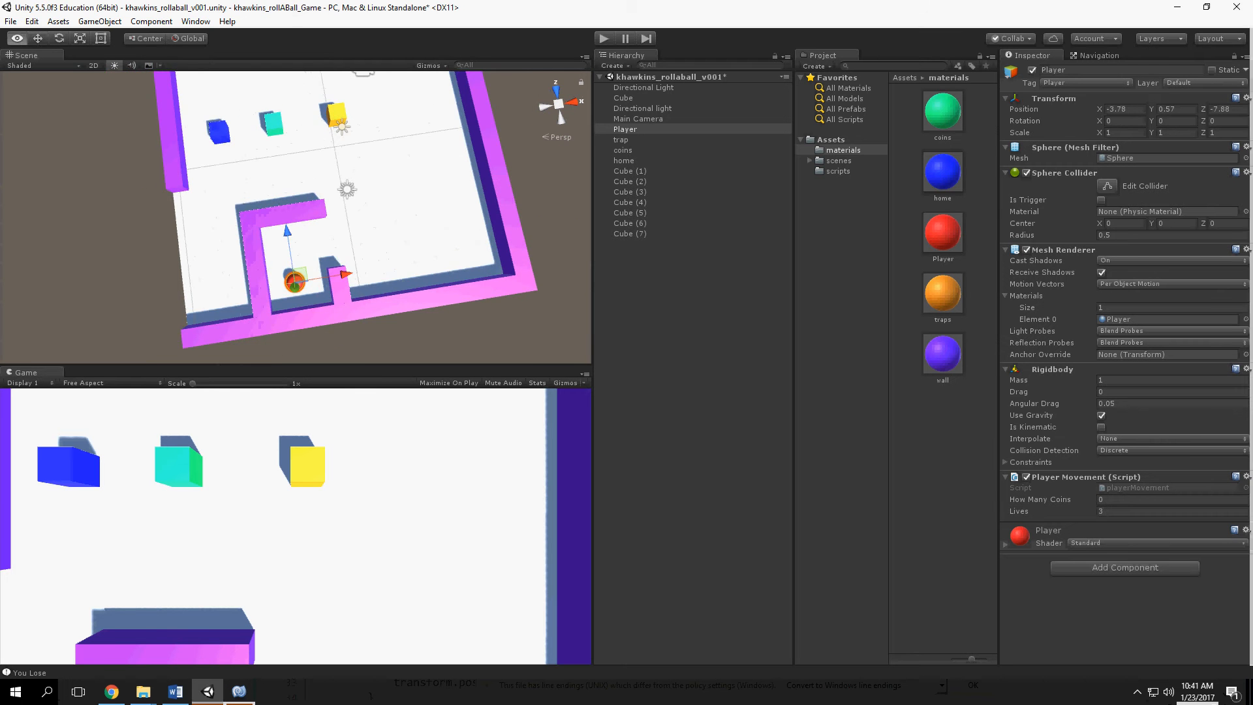
# Duplicate the rotated 4-unit wall and move the copy along X past its free end, to about X 1.09.
pyautogui.moveTo(304, 215); pyautogui.dragTo(284, 259, button='middle')
pyautogui.click(277, 257)
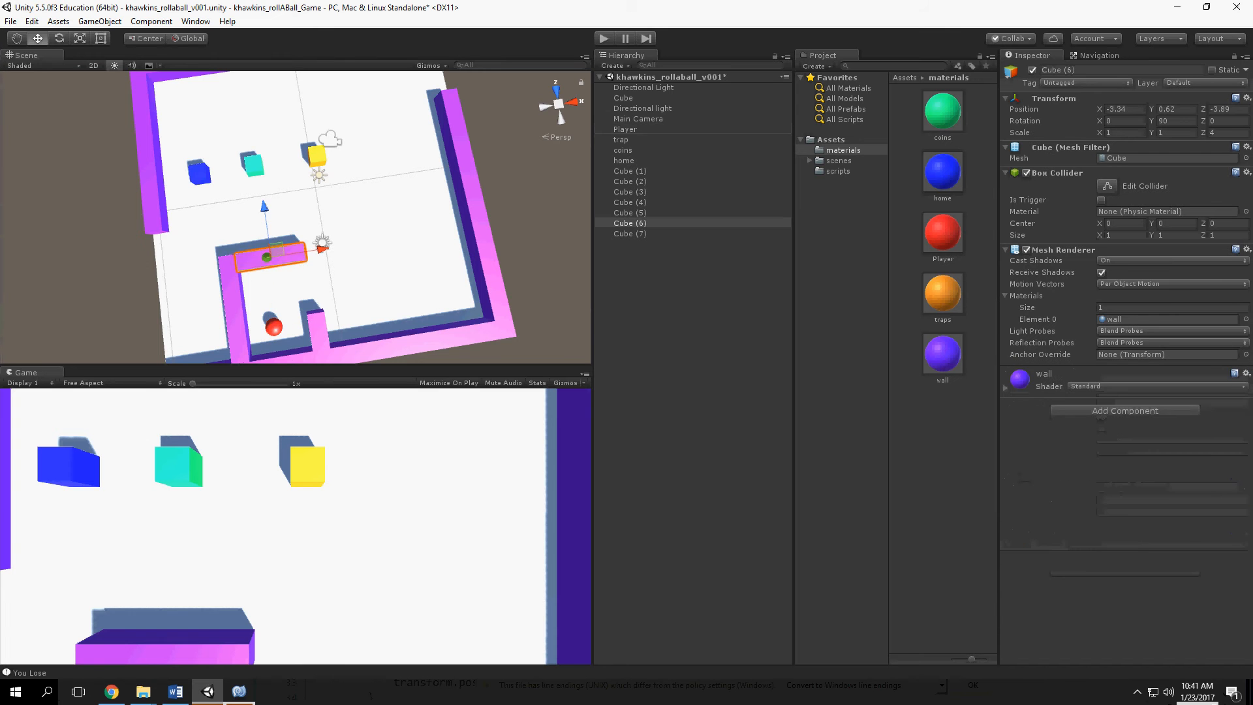
pyautogui.hotkey('ctrl', 'd')
pyautogui.moveTo(322, 247); pyautogui.dragTo(385, 241)
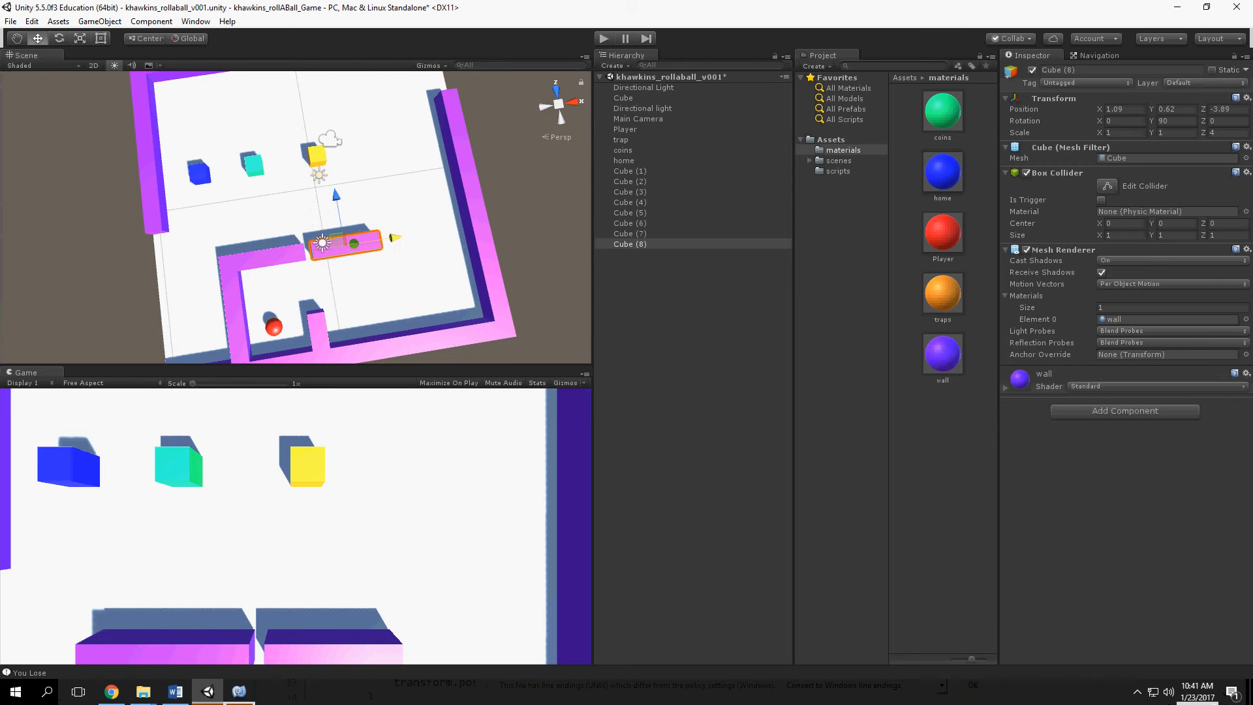
# Vertex-snap the new copy to the free end of the rotated 4-unit wall, extending it in line at X 0.66, Z -3.89.
pyautogui.scroll(3, 385, 241)
pyautogui.scroll(6, 385, 241)
pyautogui.moveTo(385, 241); pyautogui.dragTo(380, 154, button='middle')
pyautogui.scroll(4, 380, 154)
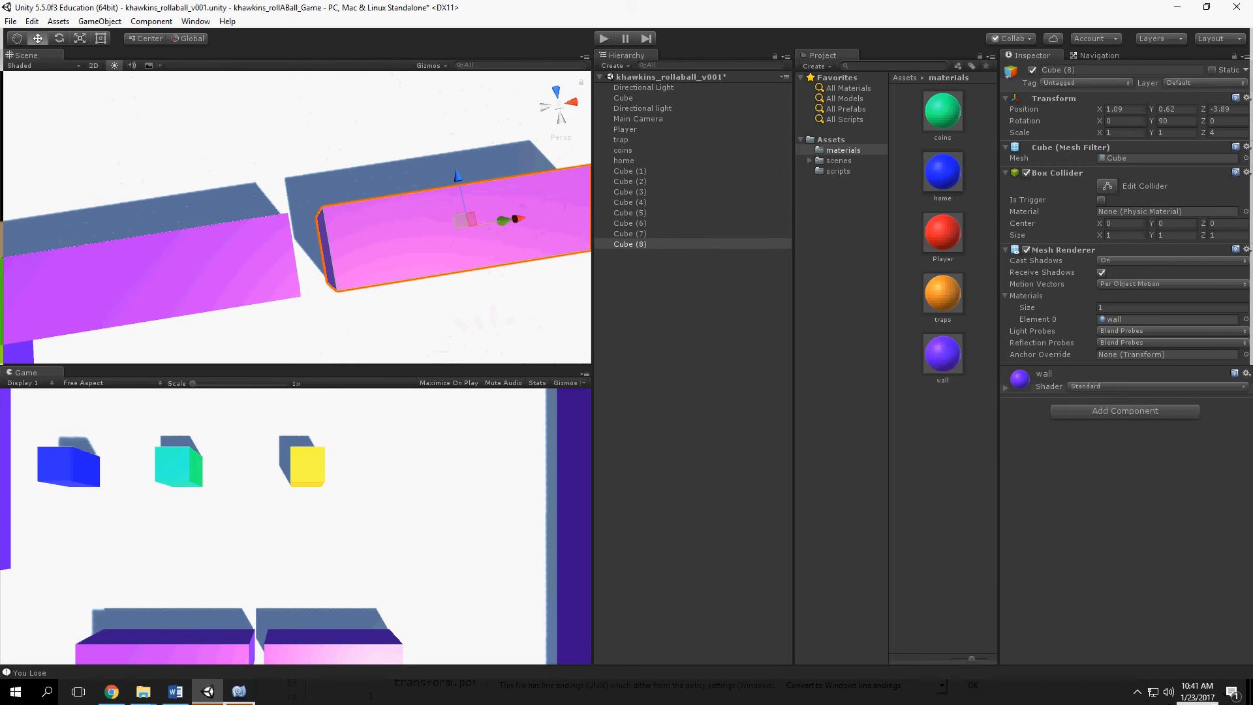
pyautogui.press('v')
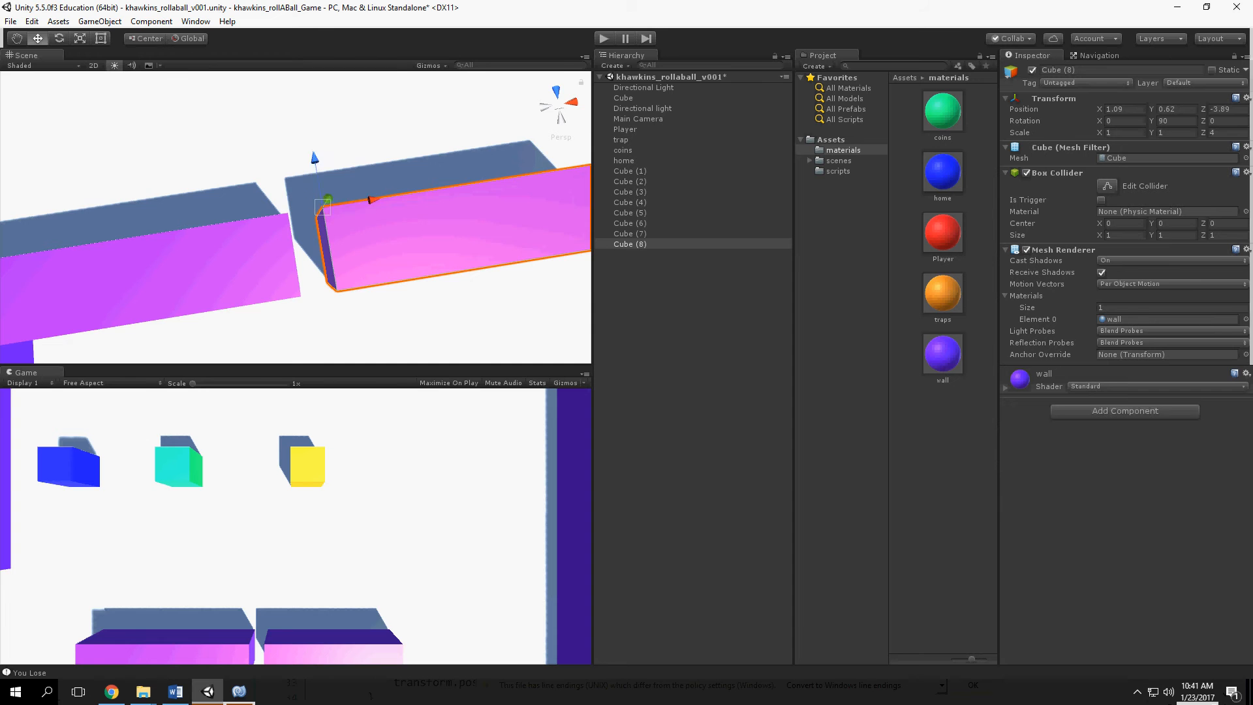
pyautogui.moveTo(322, 208); pyautogui.dragTo(301, 118)
pyautogui.moveTo(416, 161); pyautogui.dragTo(434, 116)
pyautogui.press('v')
pyautogui.moveTo(305, 178); pyautogui.dragTo(327, 189)
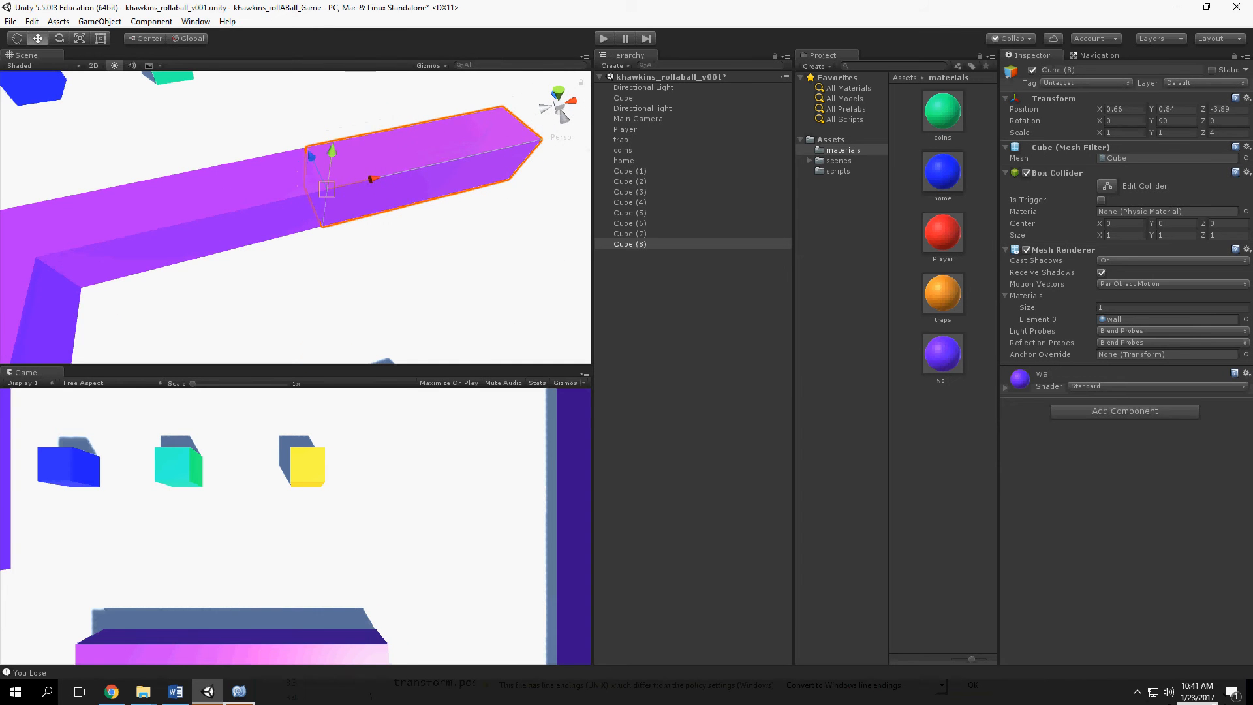
# Duplicate the extension wall and move the copy along Z toward the short 2-unit wall, to about Z -6.73.
pyautogui.scroll(-6, 326, 189)
pyautogui.moveTo(326, 189); pyautogui.dragTo(329, 136, button='middle')
pyautogui.keyDown('alt'); pyautogui.moveTo(329, 135); pyautogui.dragTo(331, 169); pyautogui.keyUp('alt')
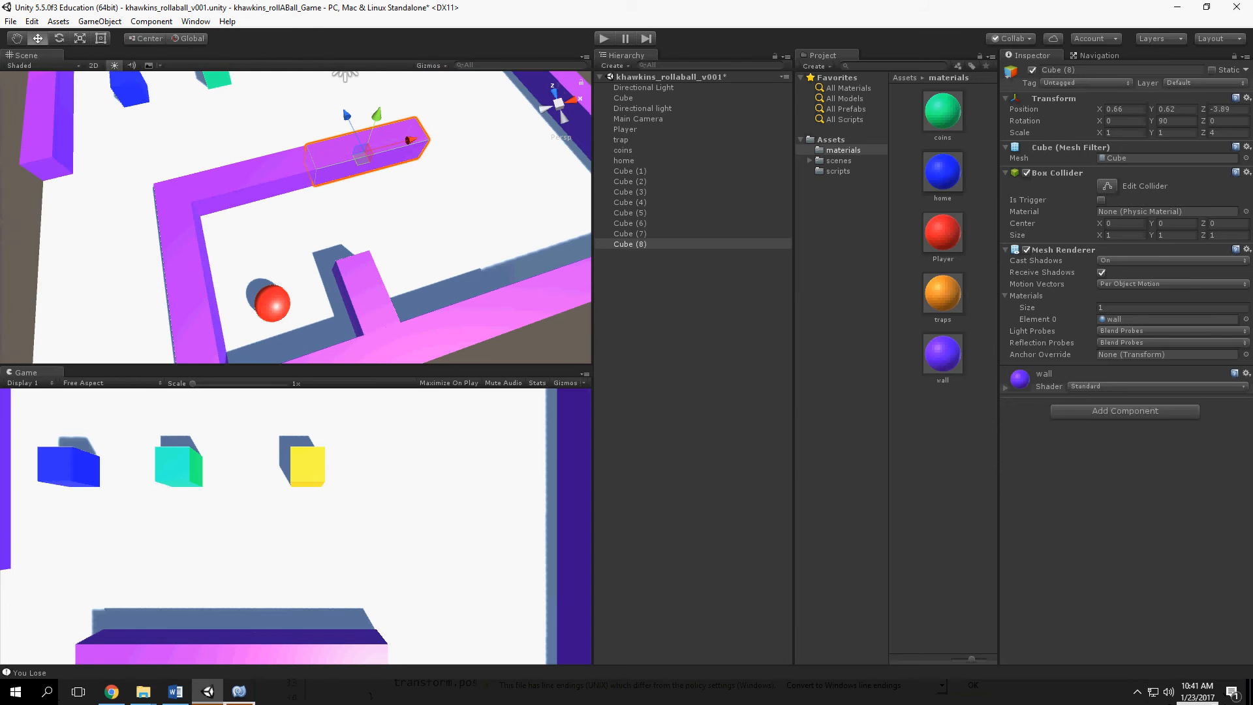
pyautogui.hotkey('ctrl', 'd')
pyautogui.keyDown('alt'); pyautogui.moveTo(342, 104); pyautogui.dragTo(378, 194); pyautogui.keyUp('alt')
pyautogui.scroll(5, 378, 194)
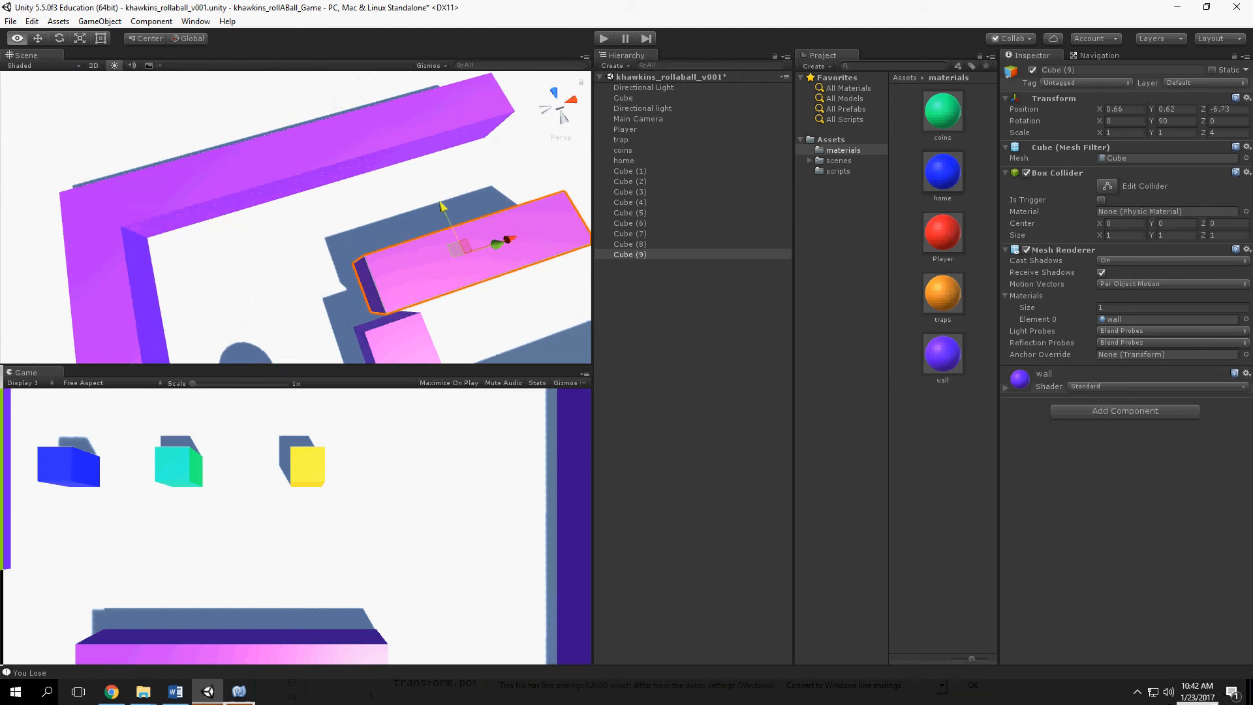
# Vertex-snap the copied 4-unit wall onto the free end of the 2-unit wall, forming a corner at X 0.21, Z -6.89.
pyautogui.moveTo(378, 195); pyautogui.dragTo(351, 171, button='middle')
pyautogui.keyDown('alt'); pyautogui.scroll(4, 436, 281); pyautogui.keyUp('alt')
pyautogui.press('v')
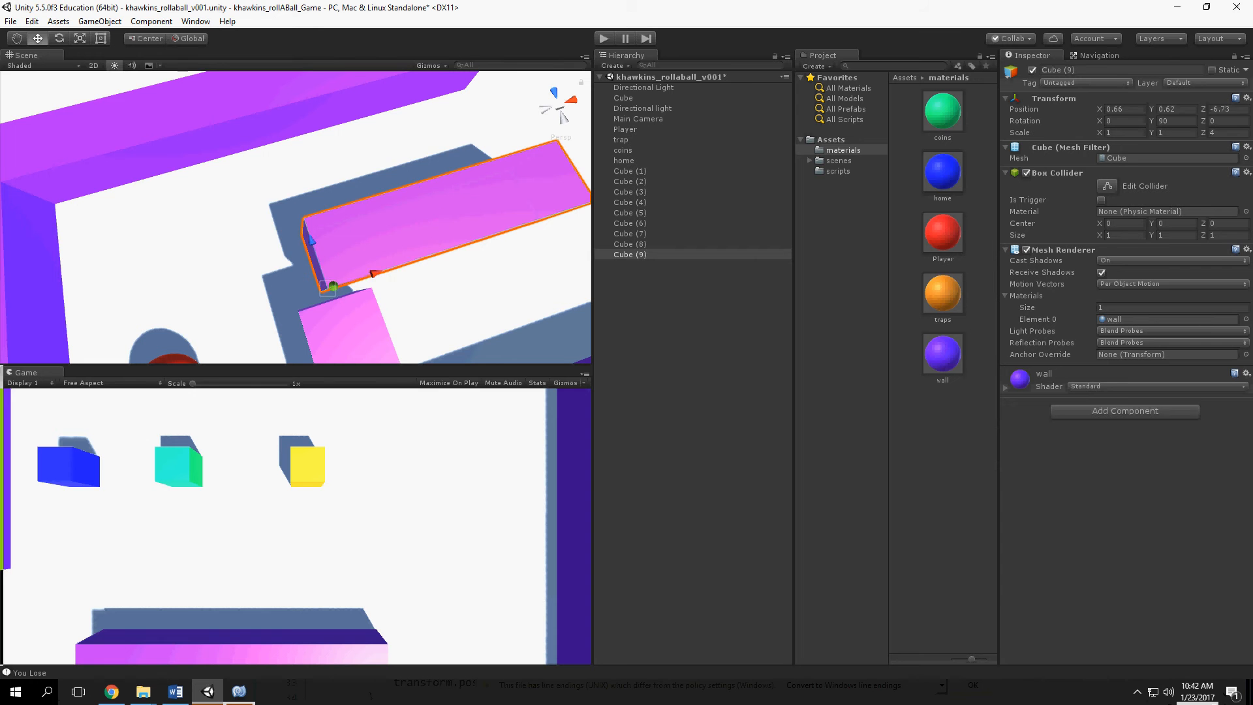
pyautogui.moveTo(333, 286)
pyautogui.mouseDown()
pyautogui.moveTo(317, 292)
pyautogui.moveTo(343, 282)
pyautogui.mouseUp()
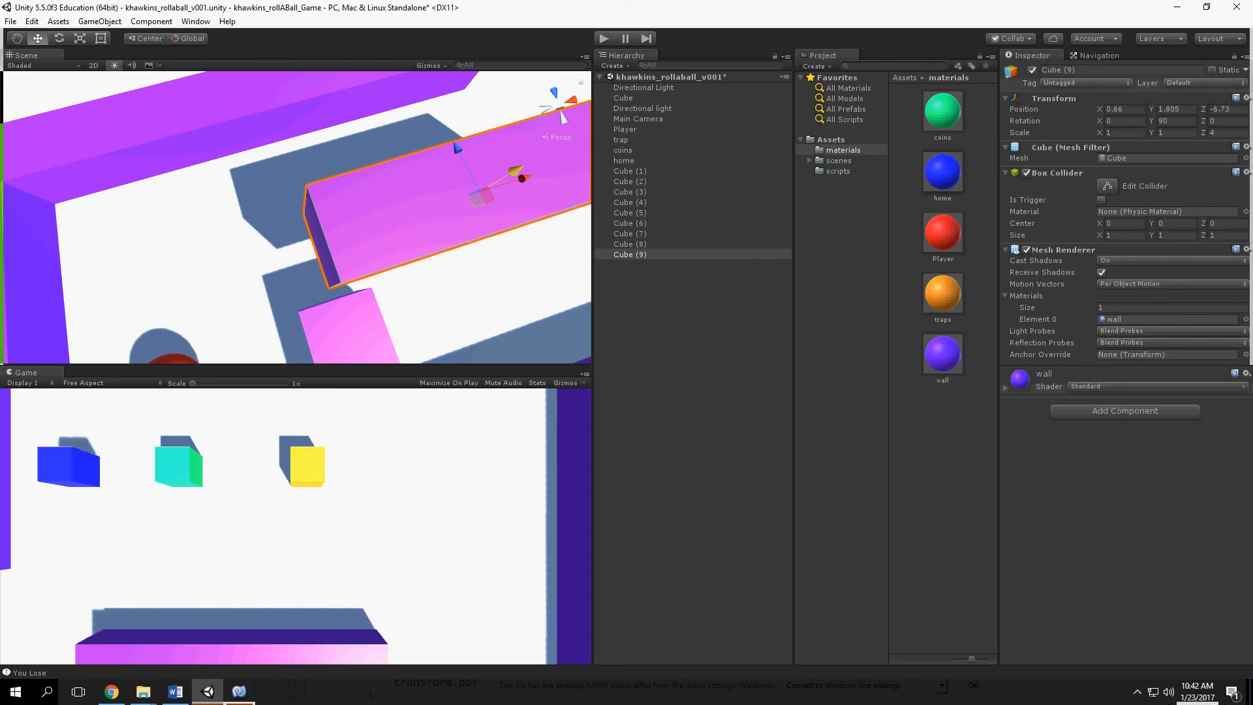
pyautogui.press('v')
pyautogui.moveTo(349, 280); pyautogui.dragTo(477, 206)
pyautogui.moveTo(476, 206); pyautogui.dragTo(530, 156, button='right')
pyautogui.moveTo(338, 181); pyautogui.dragTo(332, 254)
pyautogui.keyDown('alt'); pyautogui.moveTo(333, 255); pyautogui.dragTo(131, 349); pyautogui.keyUp('alt')
pyautogui.scroll(-10, 280, 222)
pyautogui.keyDown('alt'); pyautogui.moveTo(280, 222); pyautogui.dragTo(377, 347, button='middle'); pyautogui.keyUp('alt')
pyautogui.keyDown('alt'); pyautogui.moveTo(377, 347); pyautogui.dragTo(357, 294); pyautogui.keyUp('alt')
pyautogui.keyDown('alt'); pyautogui.scroll(5, 356, 293); pyautogui.keyUp('alt')
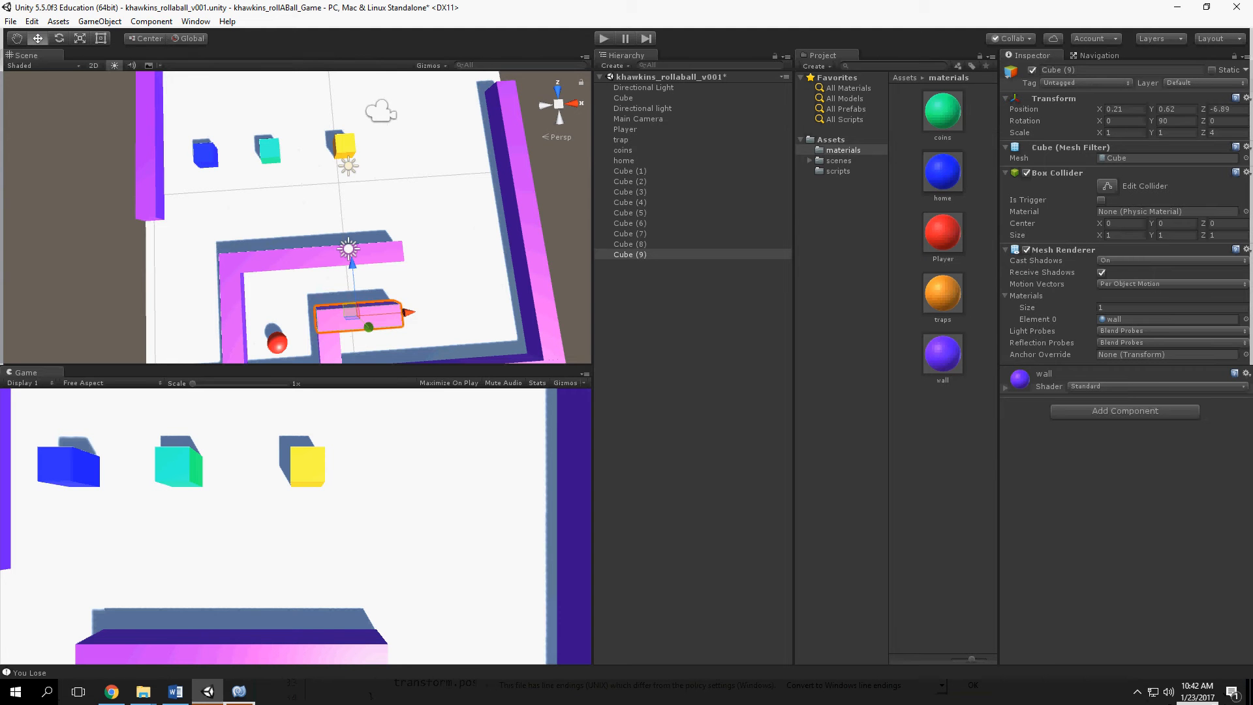
pyautogui.keyDown('alt'); pyautogui.moveTo(365, 313); pyautogui.dragTo(365, 244); pyautogui.keyUp('alt')
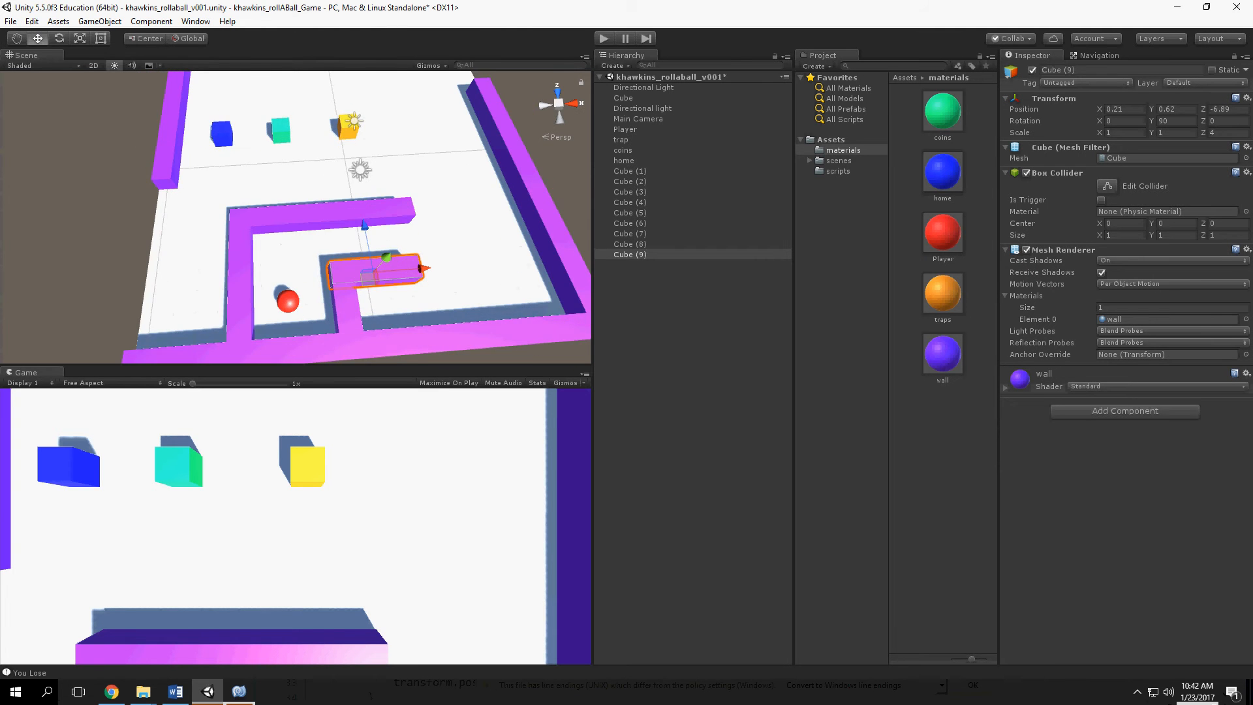
pyautogui.scroll(-1, 365, 245)
pyautogui.scroll(2, 365, 245)
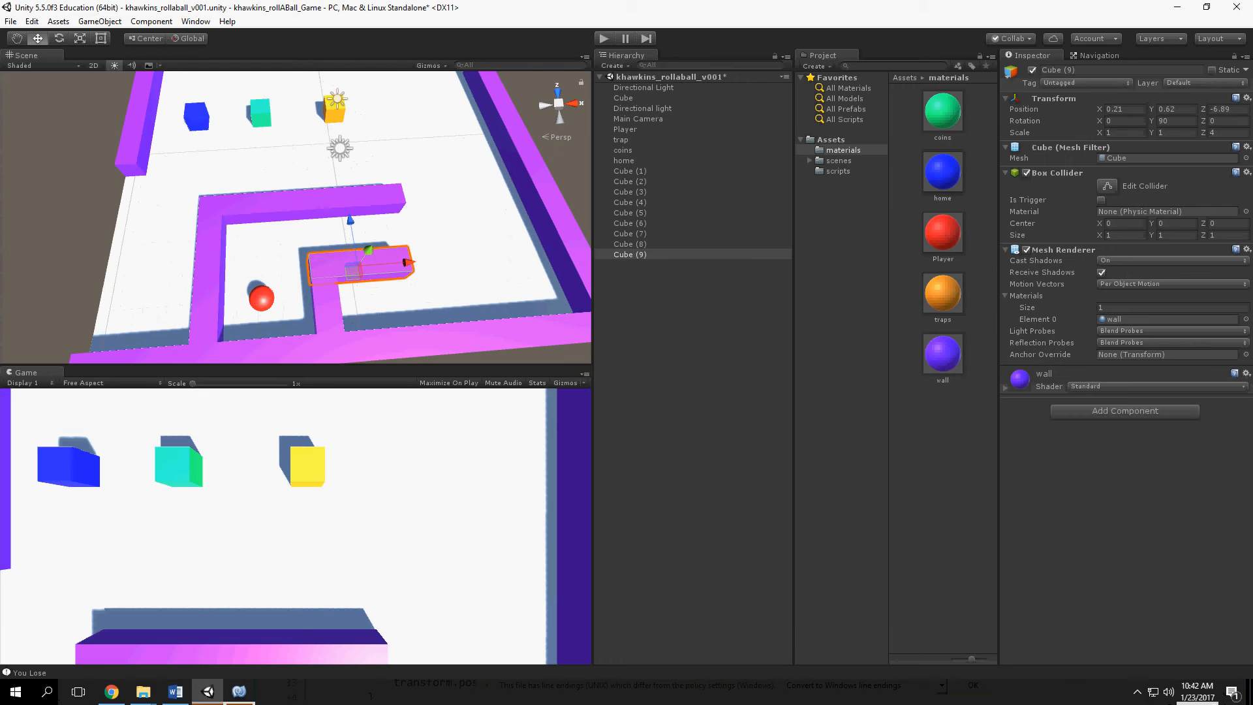
pyautogui.click(334, 113)
pyautogui.keyDown('alt'); pyautogui.moveTo(334, 114); pyautogui.dragTo(353, 136); pyautogui.keyUp('alt')
pyautogui.click(189, 115)
pyautogui.moveTo(189, 115); pyautogui.dragTo(233, 177, button='middle')
pyautogui.click(299, 170)
pyautogui.scroll(-3, 298, 171)
pyautogui.keyDown('alt'); pyautogui.moveTo(298, 171); pyautogui.dragTo(319, 180); pyautogui.keyUp('alt')
pyautogui.click(318, 180)
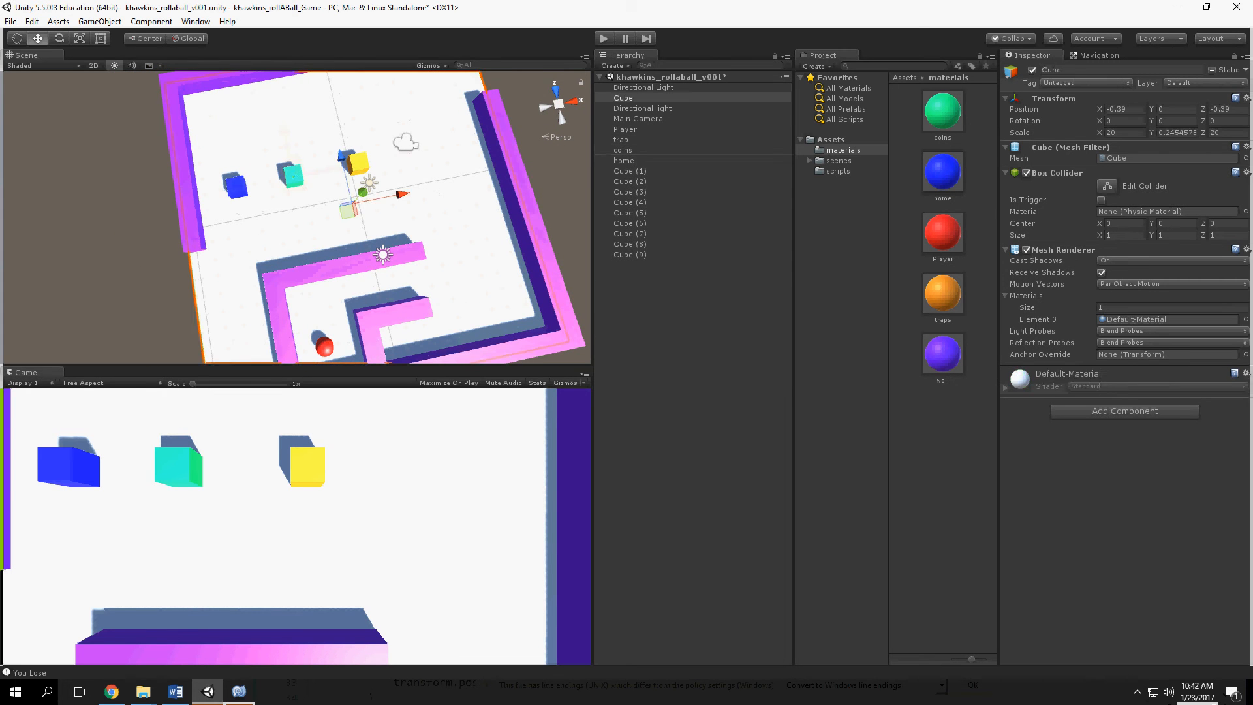
# Move the blue home cube to the far corner at about X -7.91, Z 6.76, and the coins cube near the ball at Z -5.75.
pyautogui.click(235, 186)
pyautogui.moveTo(235, 186); pyautogui.dragTo(259, 104)
pyautogui.click(292, 175)
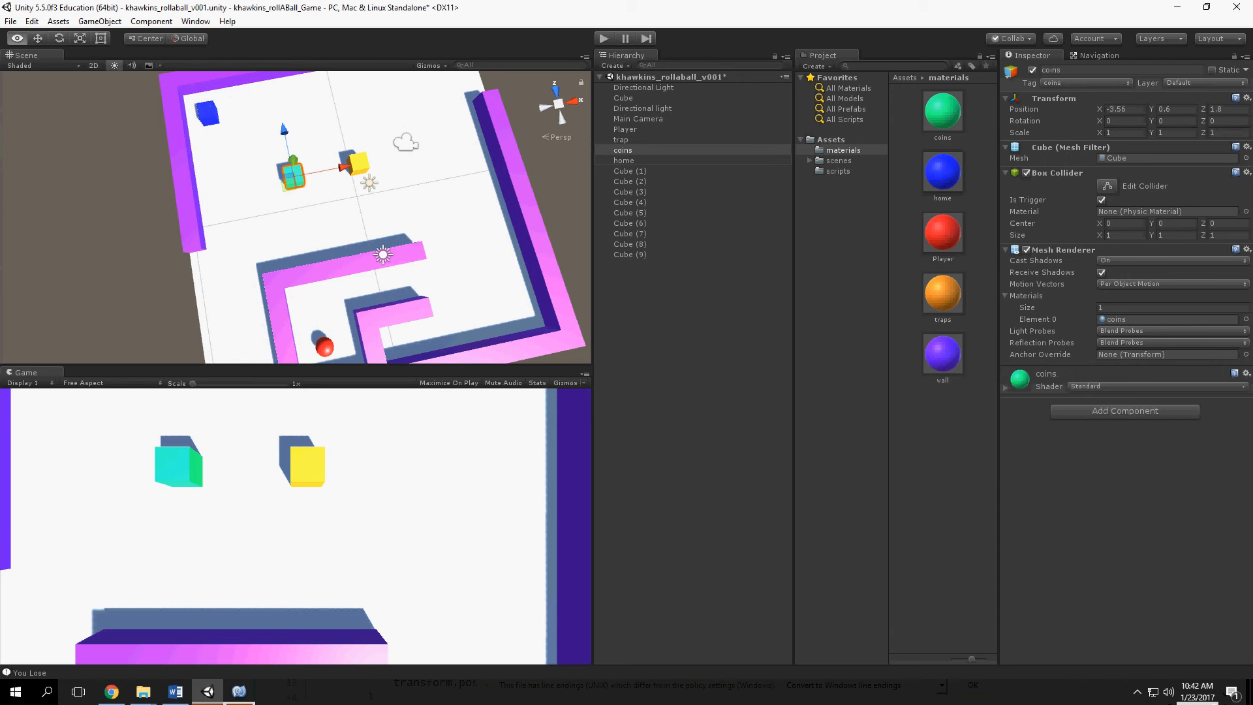
pyautogui.moveTo(293, 176); pyautogui.dragTo(322, 168, button='middle')
pyautogui.moveTo(313, 127); pyautogui.dragTo(341, 253)
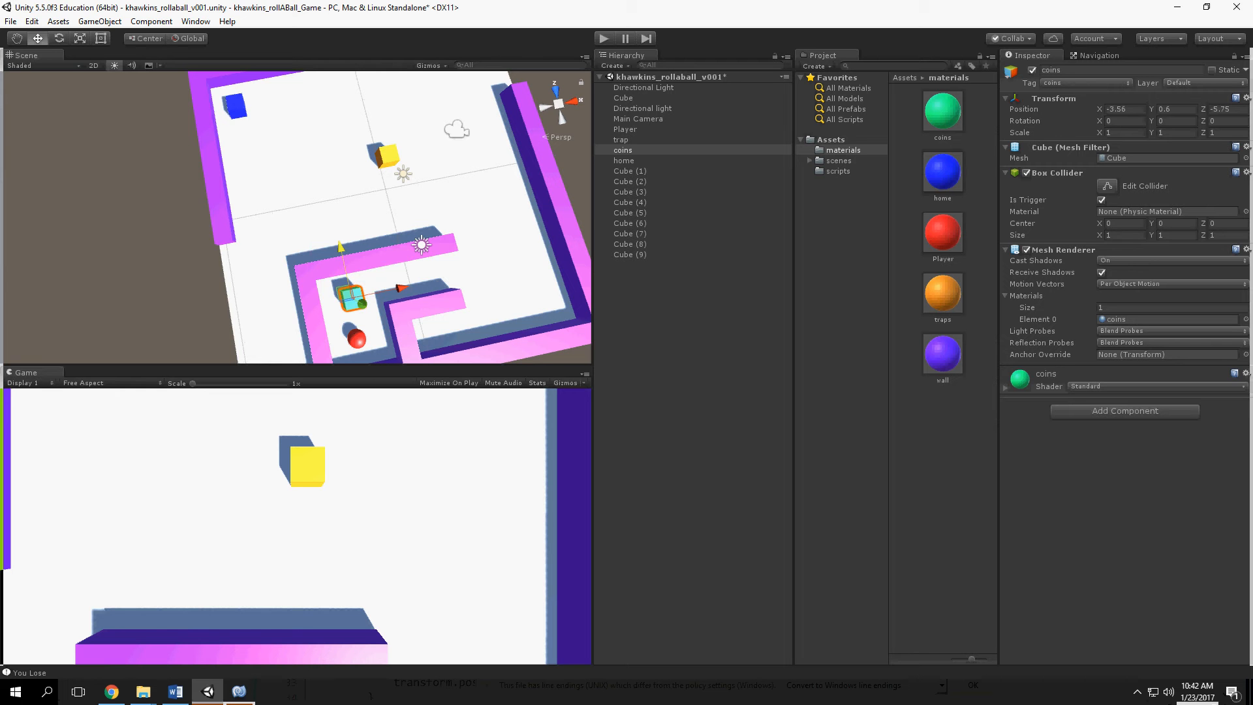
pyautogui.scroll(-1, 341, 253)
pyautogui.moveTo(341, 253); pyautogui.dragTo(328, 250, button='middle')
pyautogui.scroll(2, 327, 250)
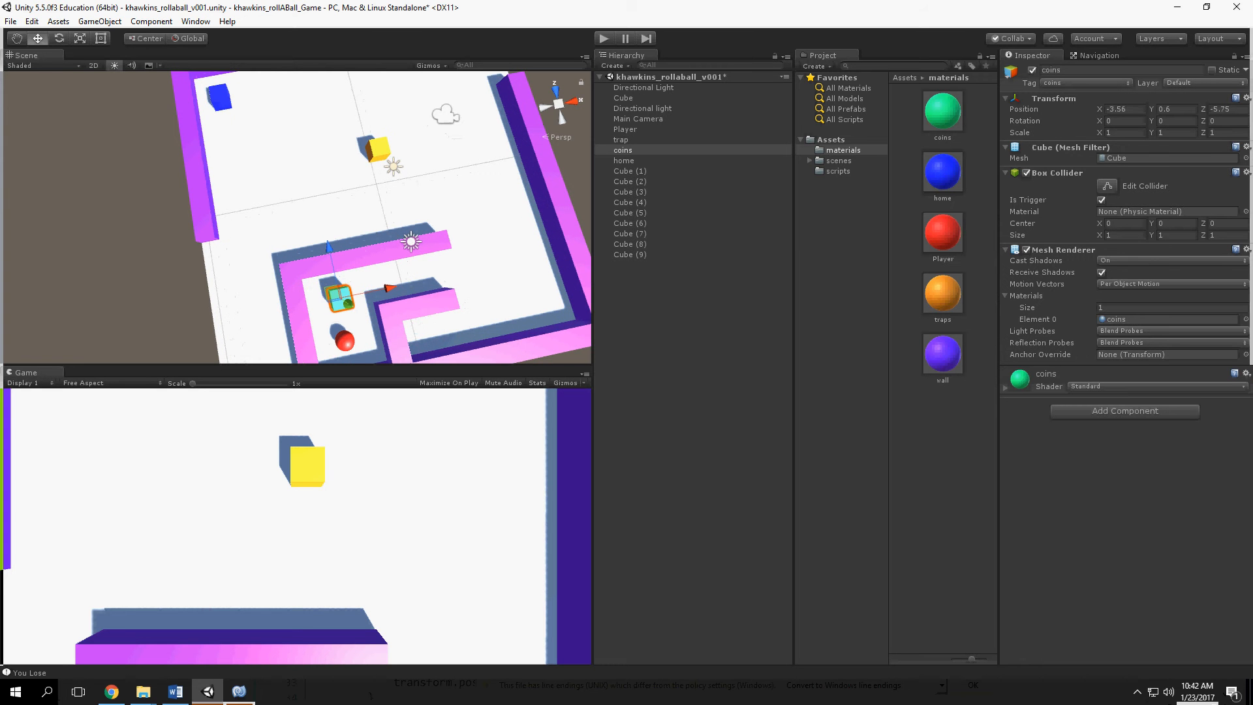
# Create a new folder named prefab inside Assets.
pyautogui.click(831, 139)
pyautogui.rightClick(909, 296)
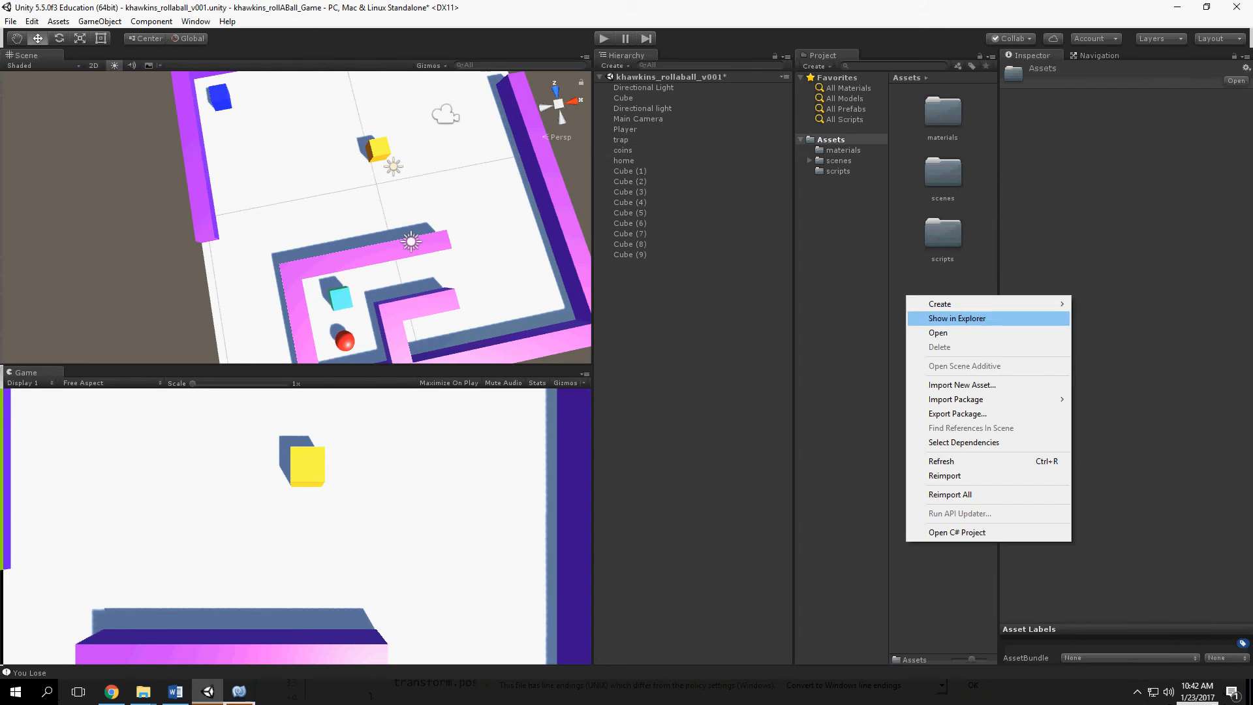
pyautogui.moveTo(921, 302)
pyautogui.click(1100, 304)
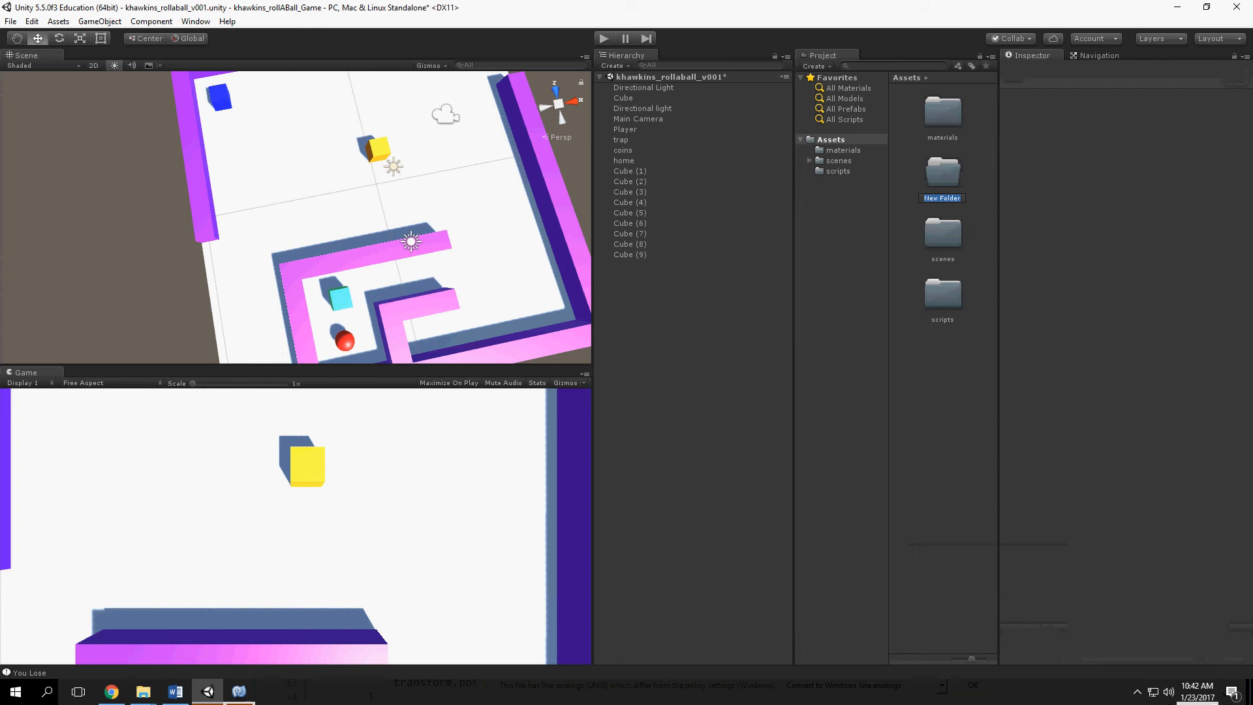
pyautogui.write('prefab')
pyautogui.press('Return')
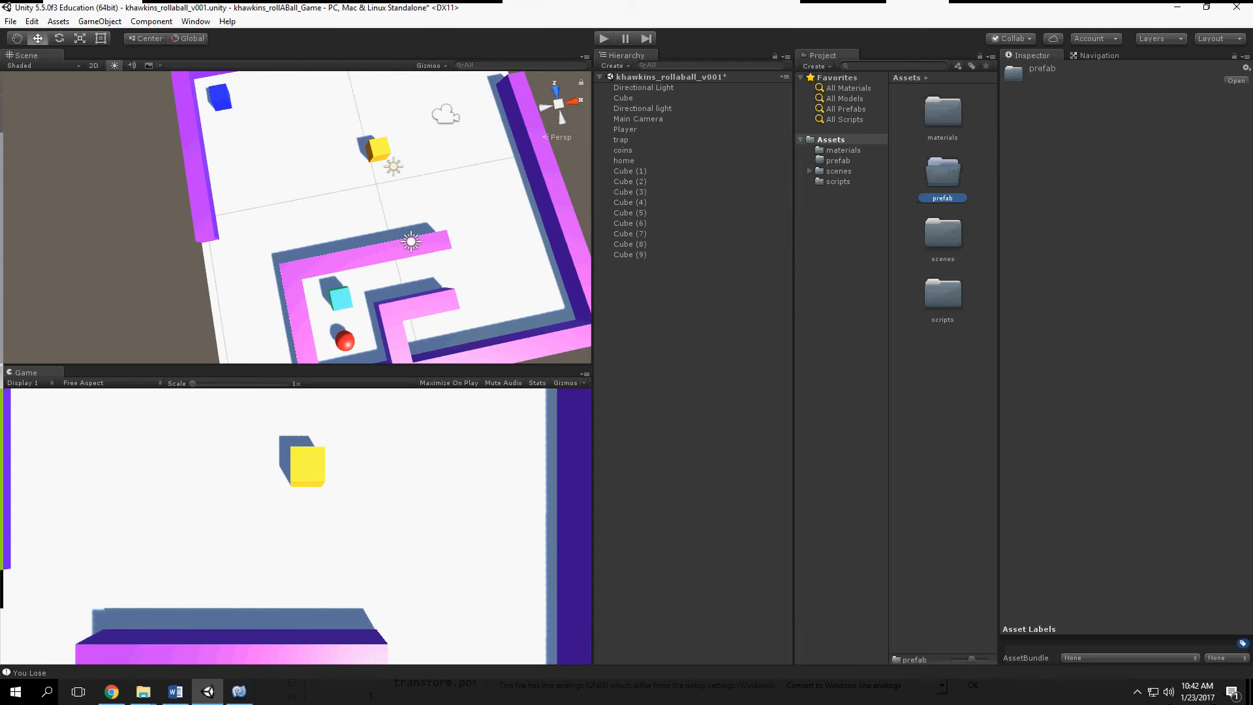
# Create prefabs of the Player ball and the home cube in the prefab folder.
pyautogui.keyDown('alt'); pyautogui.moveTo(365, 196); pyautogui.dragTo(356, 222, button='middle'); pyautogui.keyUp('alt')
pyautogui.scroll(-1, 357, 223)
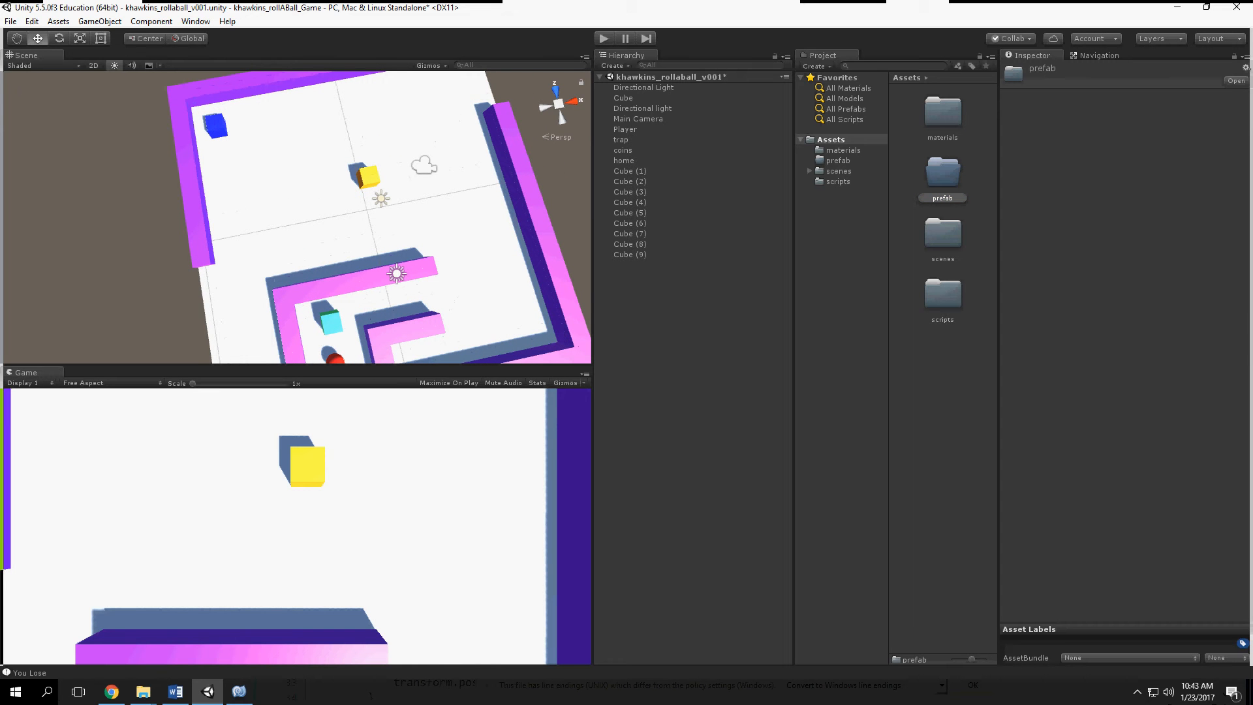
pyautogui.doubleClick(942, 173)
pyautogui.moveTo(625, 129); pyautogui.dragTo(841, 160)
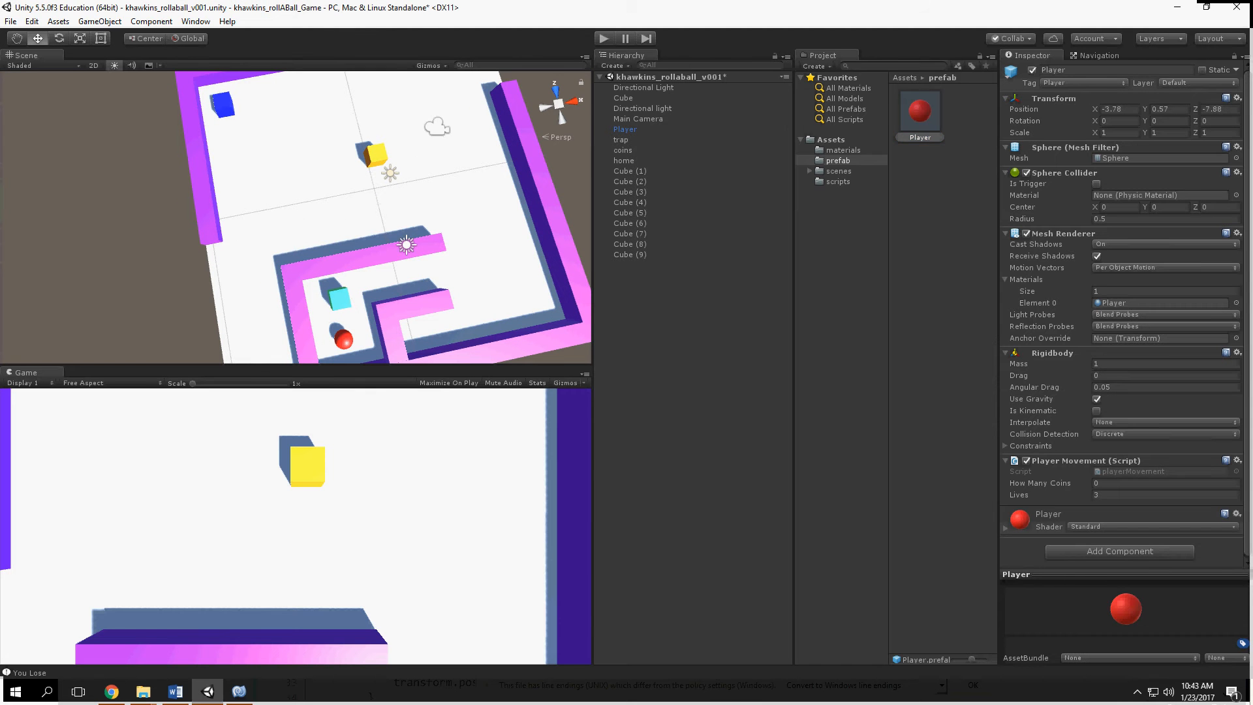
pyautogui.click(223, 105)
pyautogui.moveTo(624, 160); pyautogui.dragTo(838, 161)
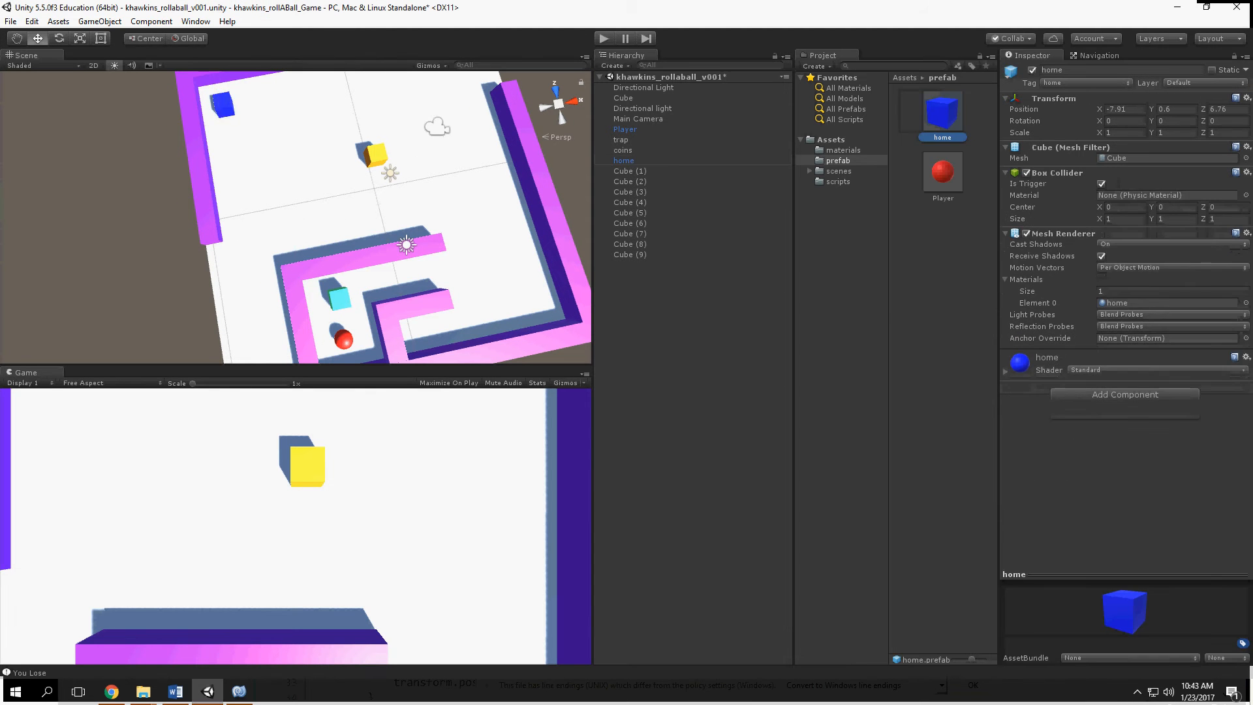
# Create prefabs of the trap and coins cubes in the prefab folder.
pyautogui.click(376, 155)
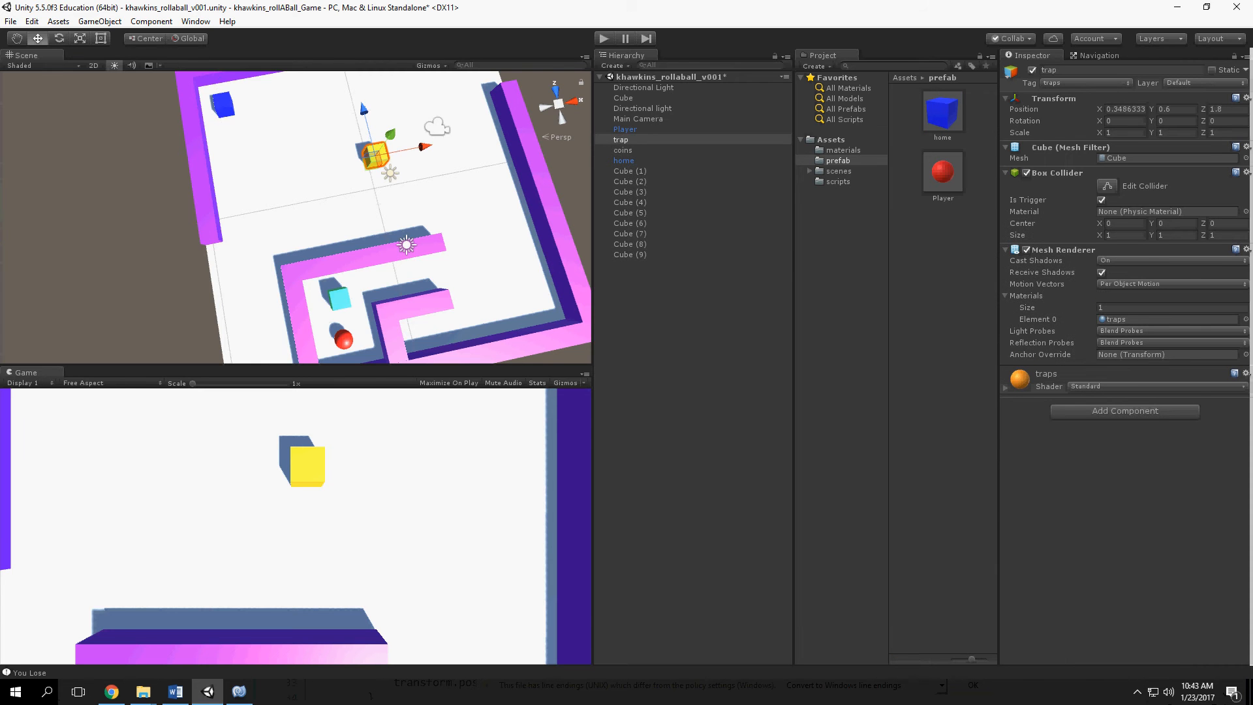
pyautogui.moveTo(621, 139); pyautogui.dragTo(837, 160)
pyautogui.moveTo(340, 298); pyautogui.dragTo(356, 261, button='middle')
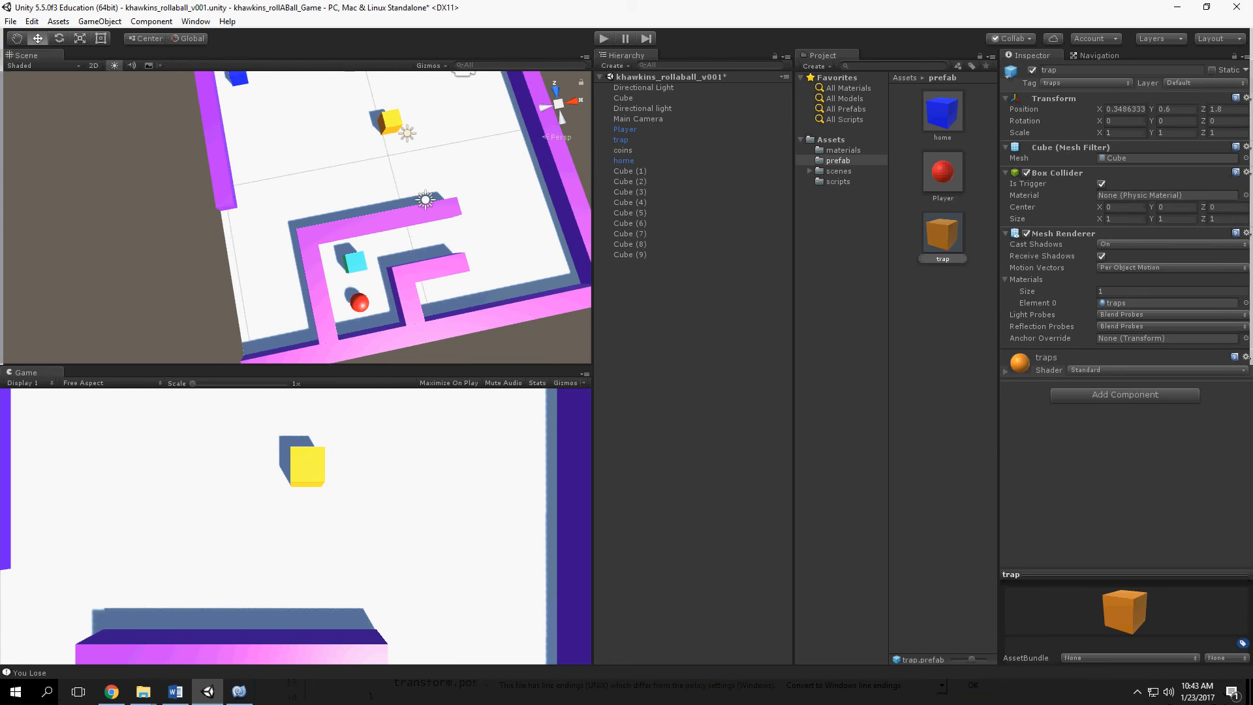
pyautogui.click(355, 262)
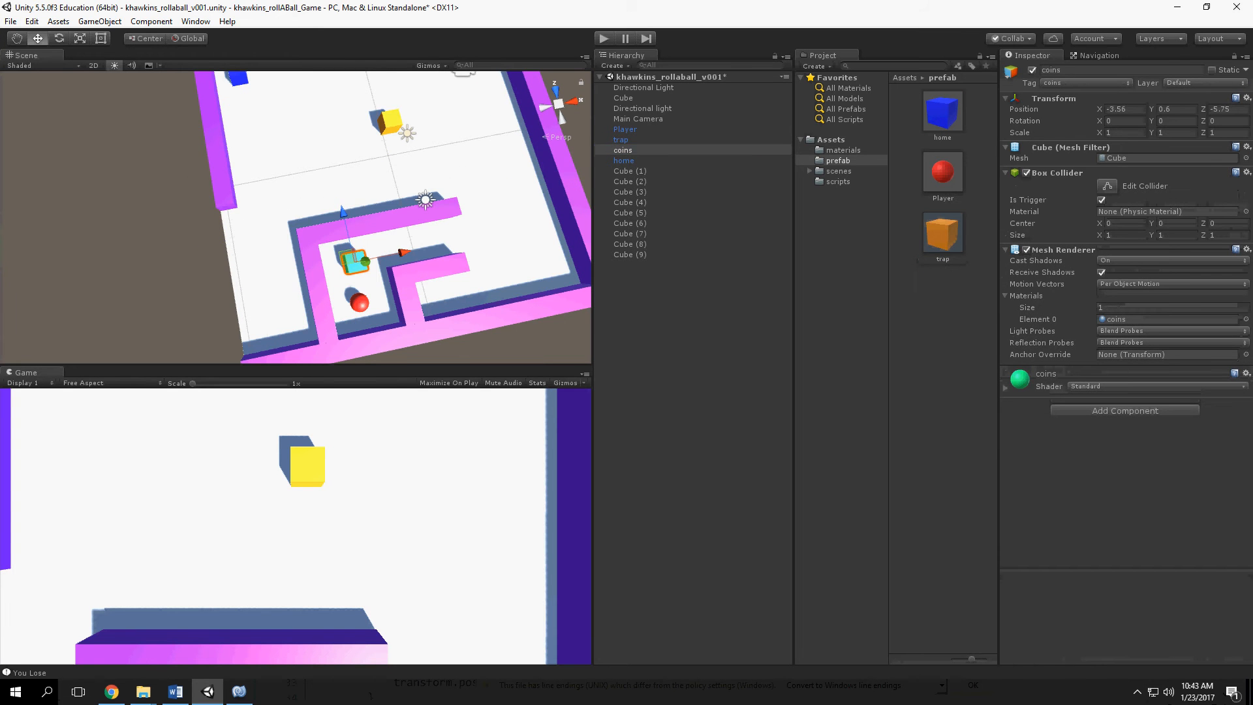
pyautogui.moveTo(623, 150); pyautogui.dragTo(838, 160)
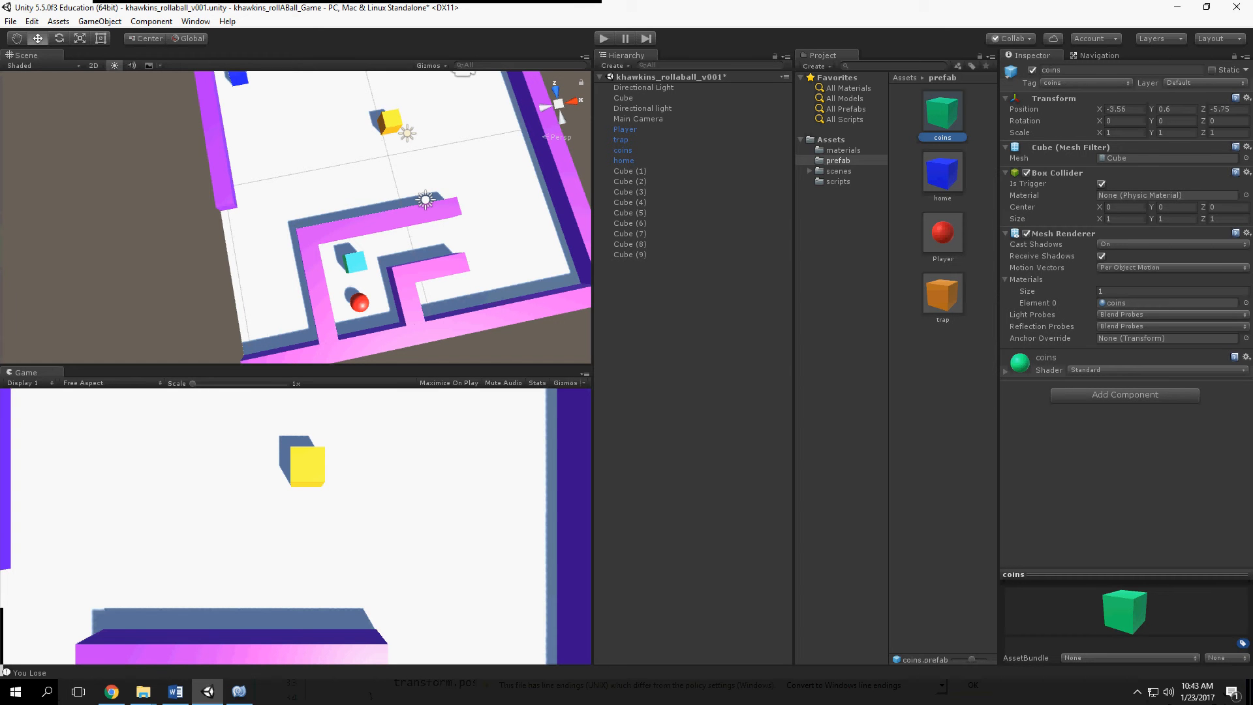
# Create a prefab of the Main Camera in the prefab folder.
pyautogui.moveTo(392, 196); pyautogui.dragTo(290, 235, button='middle')
pyautogui.click(638, 119)
pyautogui.scroll(-3, 326, 215)
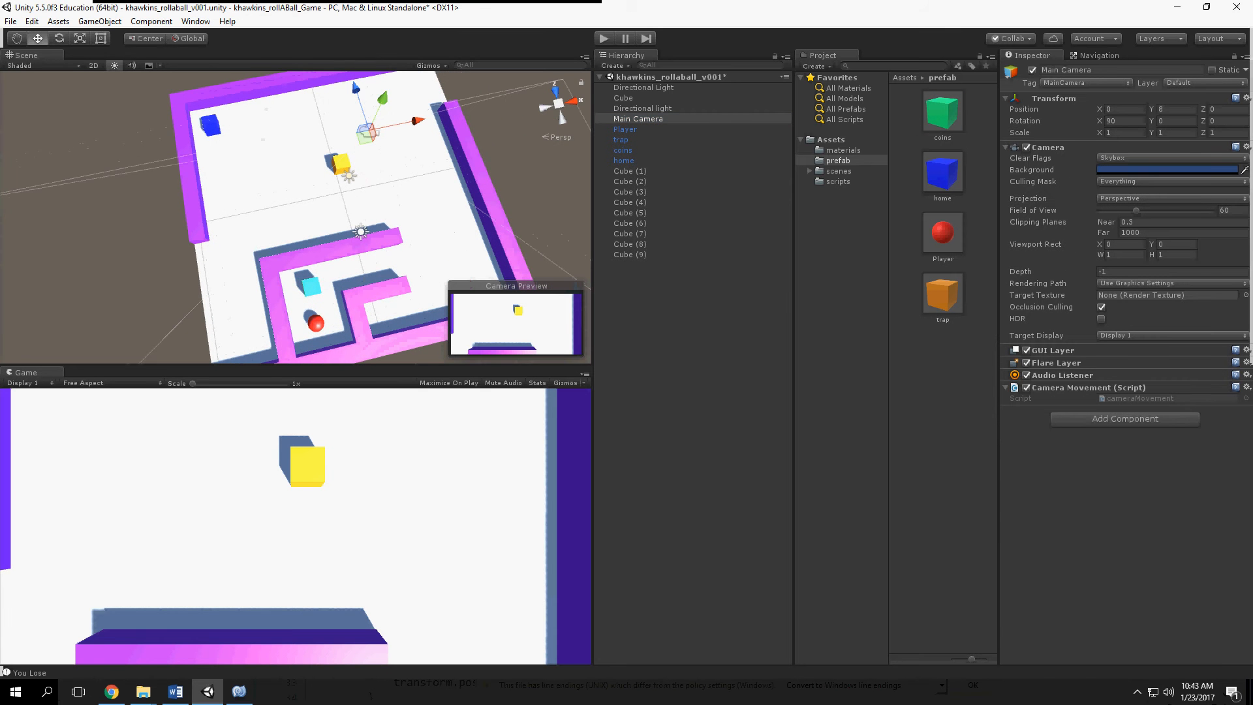
pyautogui.moveTo(638, 118); pyautogui.dragTo(942, 235)
pyautogui.moveTo(326, 216); pyautogui.dragTo(320, 230, button='right')
pyautogui.press('s')
pyautogui.press('w')
pyautogui.keyDown('alt'); pyautogui.moveTo(320, 229); pyautogui.dragTo(313, 261); pyautogui.keyUp('alt')
pyautogui.moveTo(313, 261); pyautogui.dragTo(328, 138, button='middle')
pyautogui.scroll(-4, 326, 274)
pyautogui.scroll(3, 333, 260)
pyautogui.scroll(2, 327, 139)
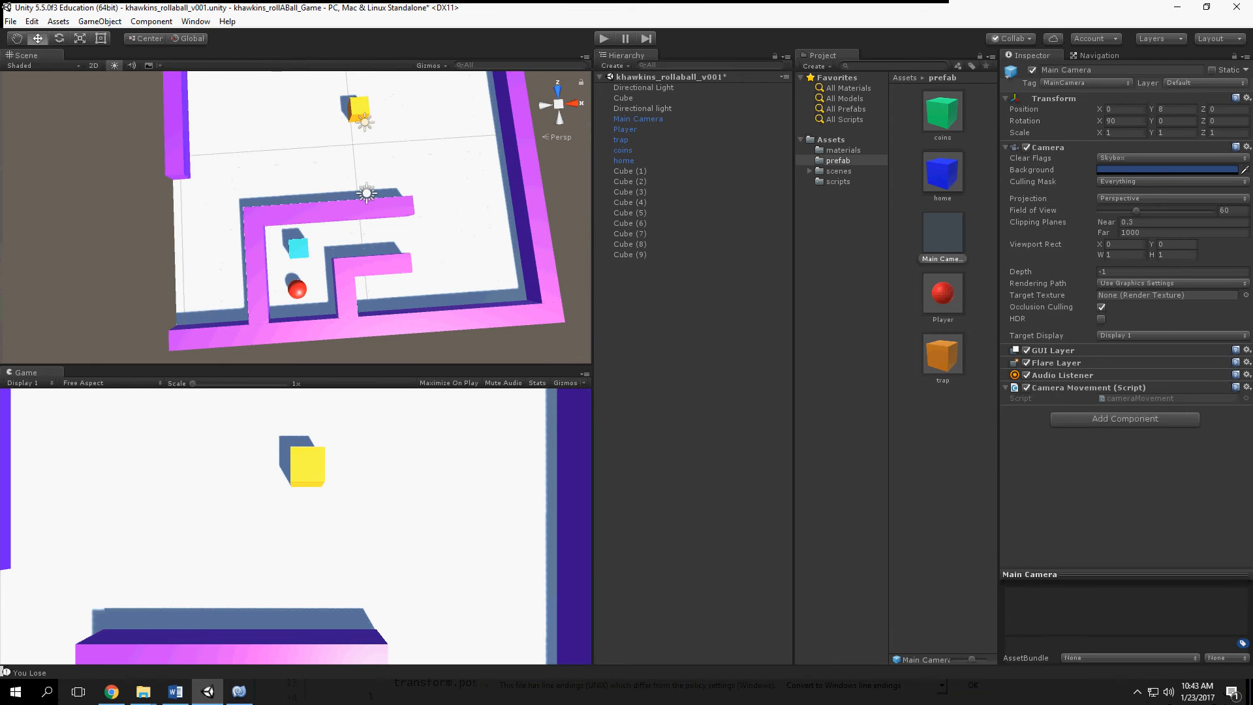
# Try placing the trap cube between the two inner walls at about X -1.49, Z -5.26, and undo the move.
pyautogui.click(359, 108)
pyautogui.keyDown('alt'); pyautogui.moveTo(358, 111); pyautogui.dragTo(405, 121); pyautogui.keyUp('alt')
pyautogui.moveTo(320, 92); pyautogui.dragTo(357, 208)
pyautogui.moveTo(419, 244); pyautogui.dragTo(390, 253)
pyautogui.moveTo(390, 252); pyautogui.dragTo(375, 243, button='middle')
pyautogui.keyDown('alt'); pyautogui.scroll(4, 375, 243); pyautogui.keyUp('alt')
pyautogui.keyDown('alt'); pyautogui.scroll(-4, 385, 283); pyautogui.keyUp('alt')
pyautogui.hotkey('ctrl', 'z')
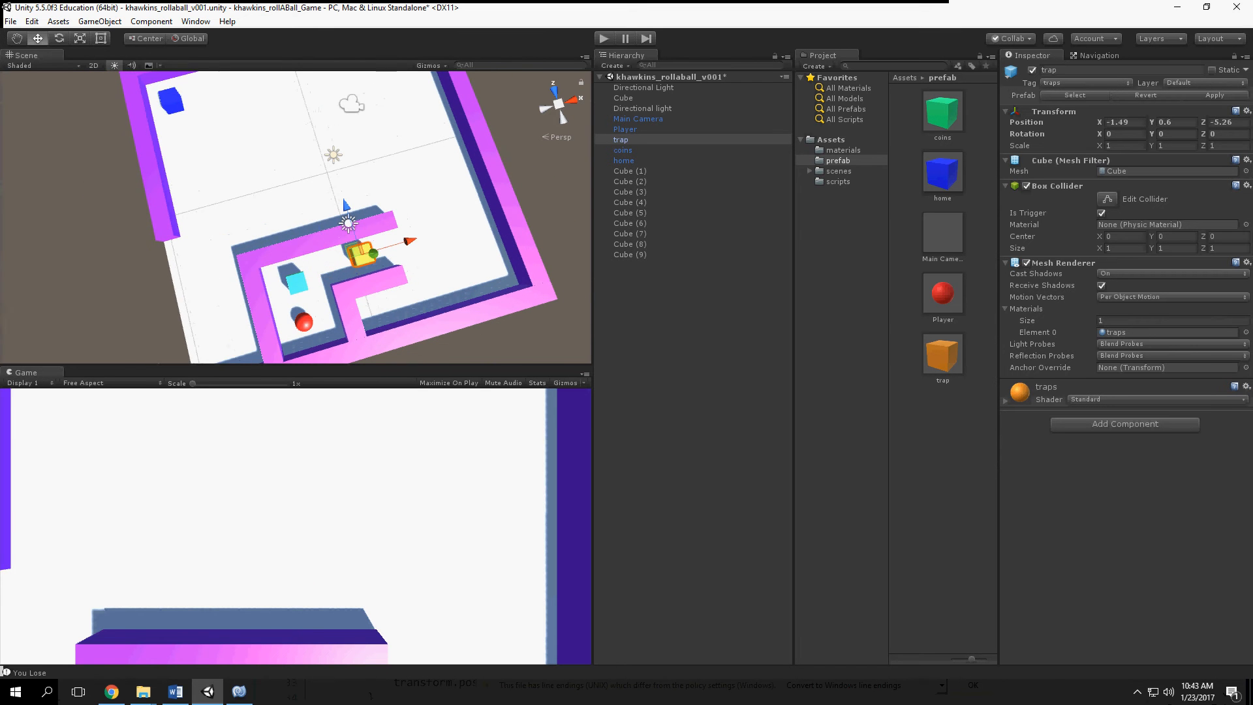
pyautogui.hotkey('ctrl', 'z')
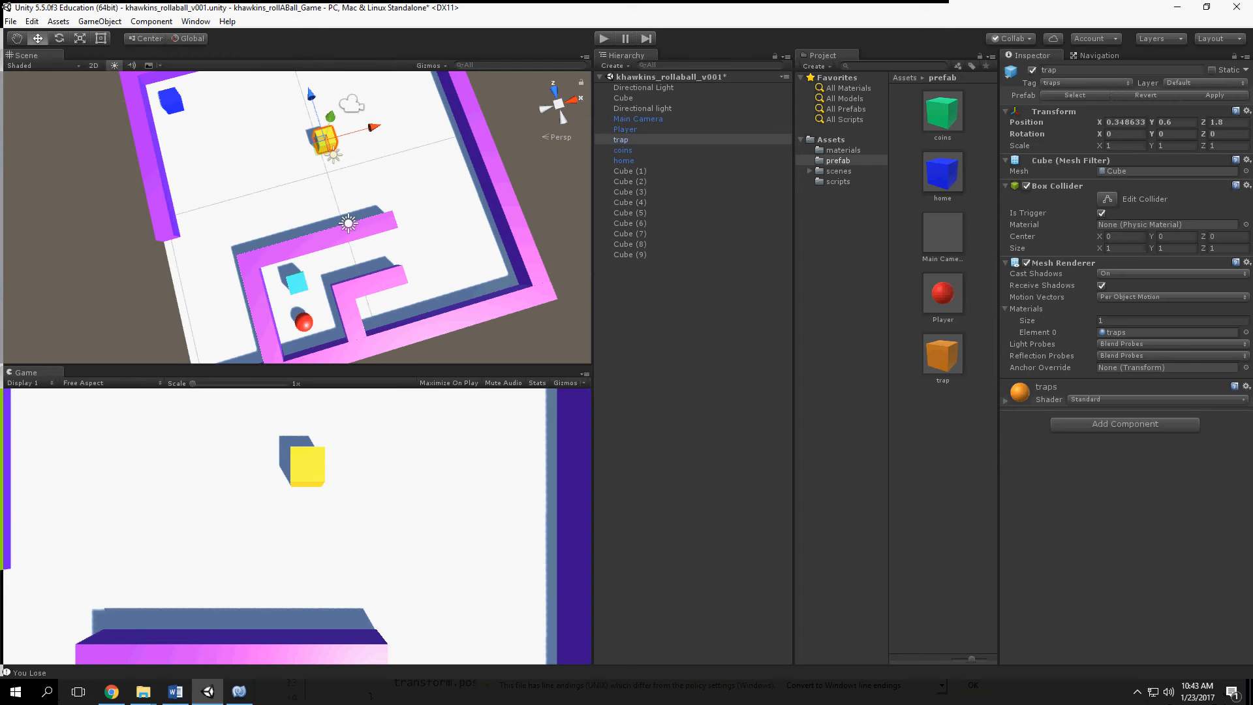
# Place another instance of the home prefab in the scene, outside the maze's outer wall.
pyautogui.click(942, 173)
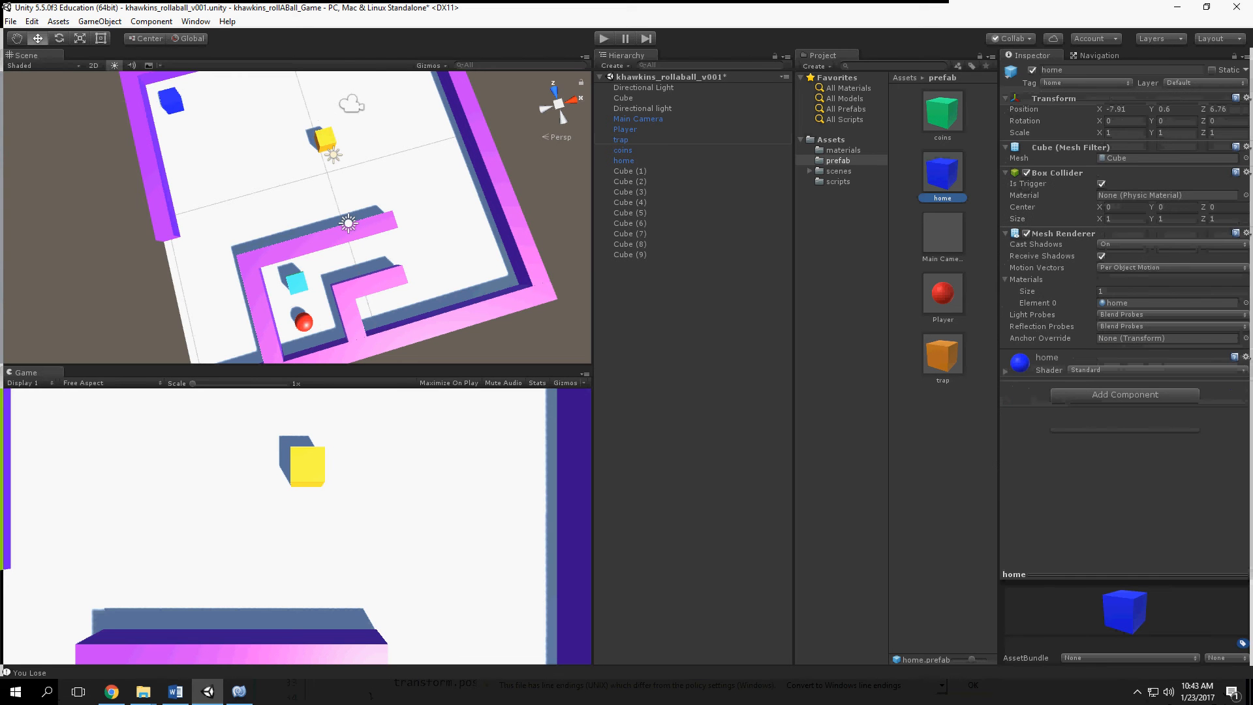
pyautogui.scroll(-4, 297, 218)
pyautogui.keyDown('alt'); pyautogui.moveTo(333, 222); pyautogui.dragTo(256, 219); pyautogui.keyUp('alt')
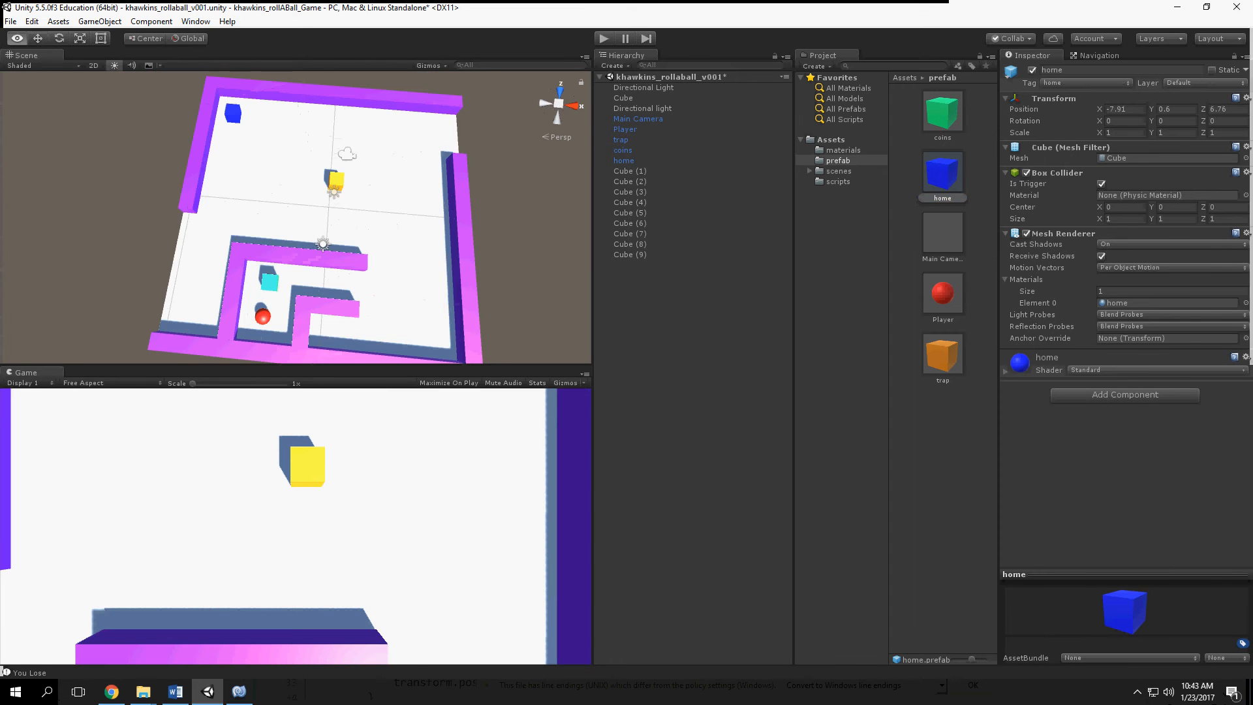
pyautogui.moveTo(942, 173); pyautogui.dragTo(207, 172)
pyautogui.scroll(-6, 153, 108)
pyautogui.moveTo(270, 208); pyautogui.dragTo(297, 88)
pyautogui.moveTo(151, 140); pyautogui.dragTo(142, 225)
# Set the home prefab's scale to 10 in X and 10 in Z.
pyautogui.click(943, 173)
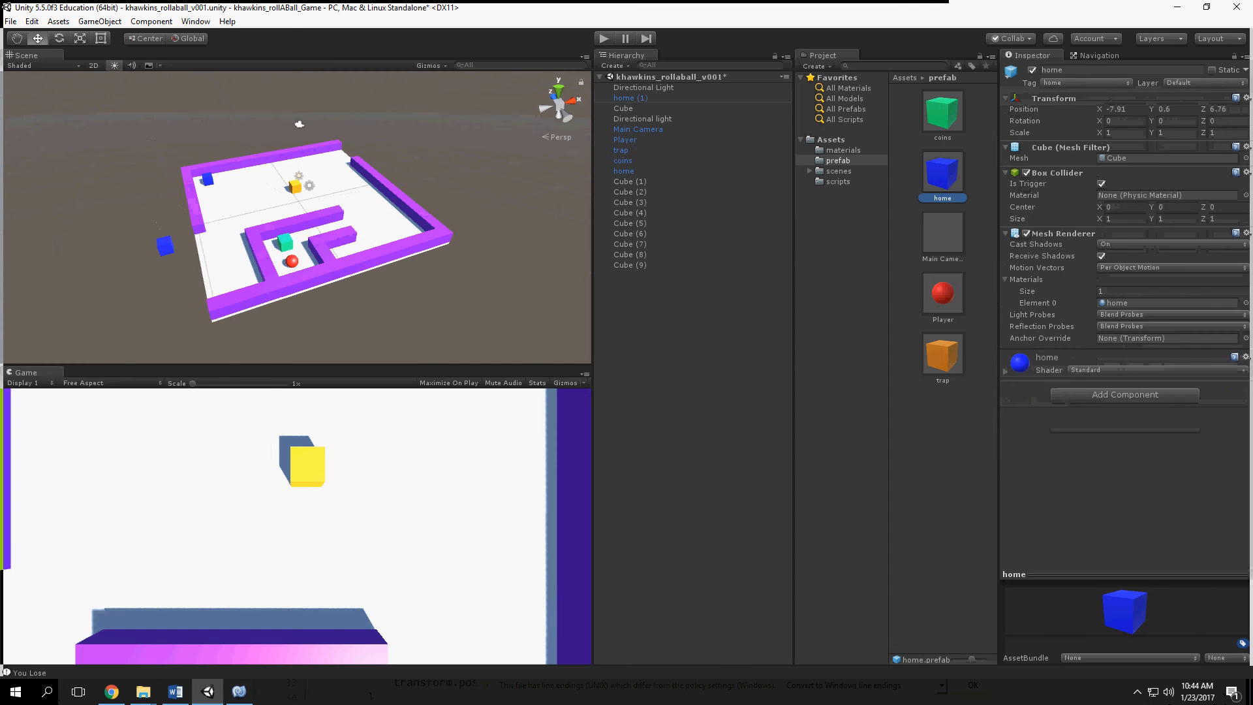
pyautogui.click(1124, 132)
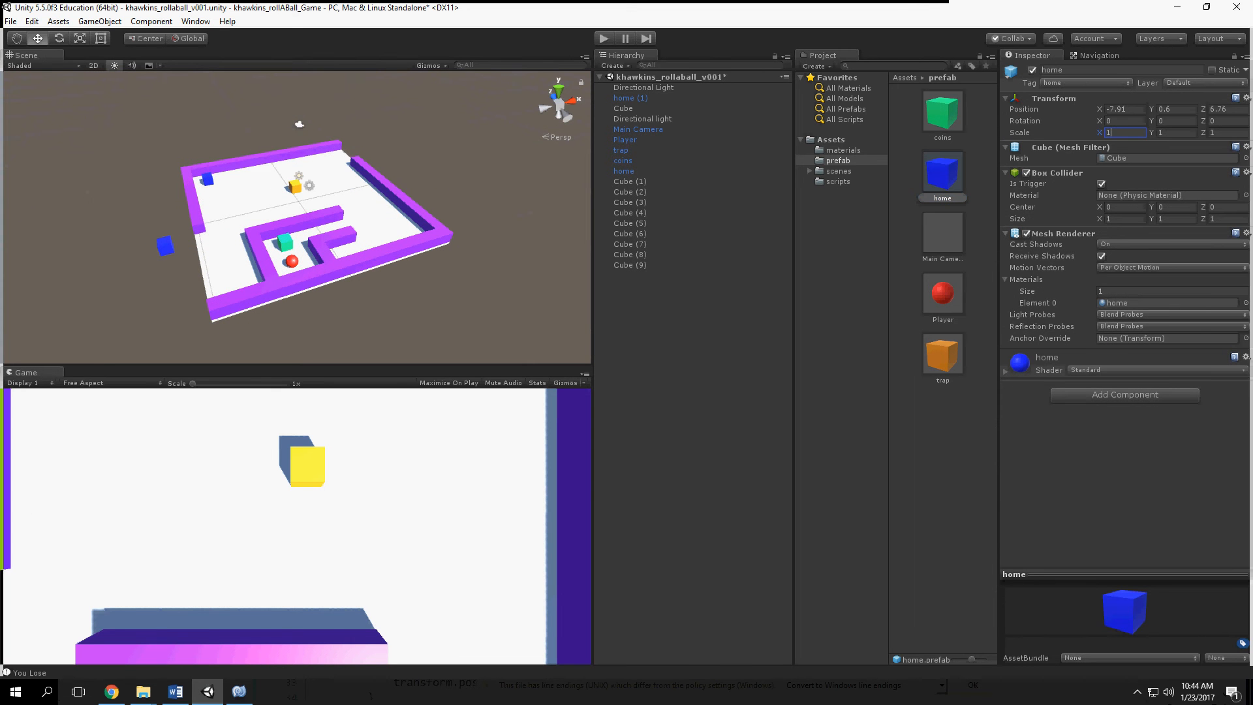
pyautogui.write('0')
pyautogui.click(1224, 133)
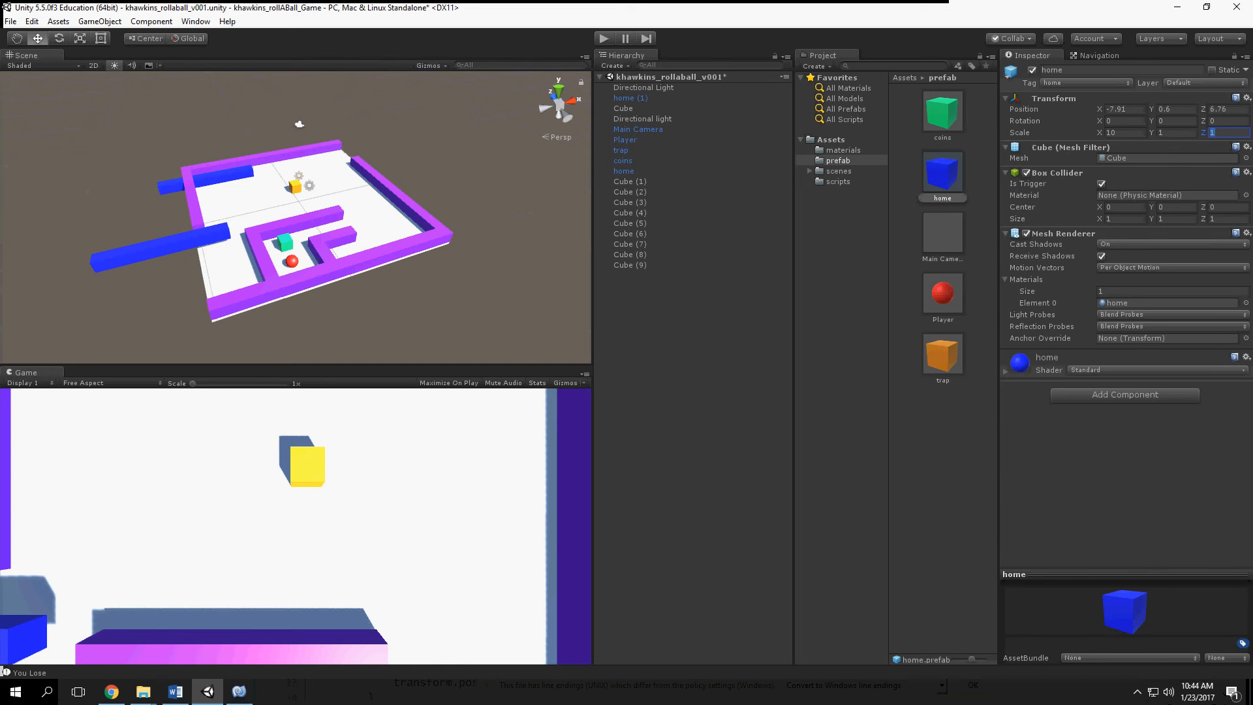
pyautogui.write('0')
pyautogui.moveTo(299, 124)
pyautogui.keyDown('alt'); pyautogui.mouseDown()
pyautogui.moveTo(307, 299)
pyautogui.moveTo(304, 135)
pyautogui.mouseUp(); pyautogui.keyUp('alt')
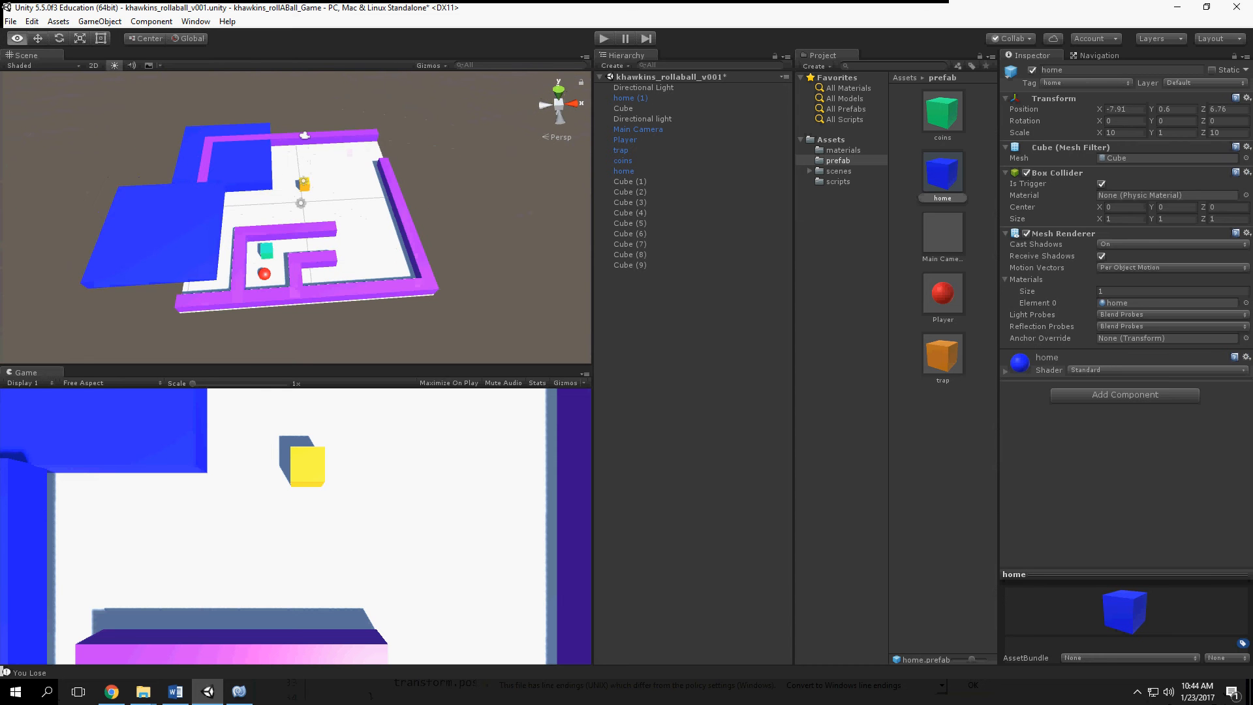
# Undo the home prefab's scale changes and the placement of the extra home cube.
pyautogui.hotkey('ctrl', 'z')
pyautogui.hotkey('ctrl', 'z')
pyautogui.hotkey('ctrl', 'z')
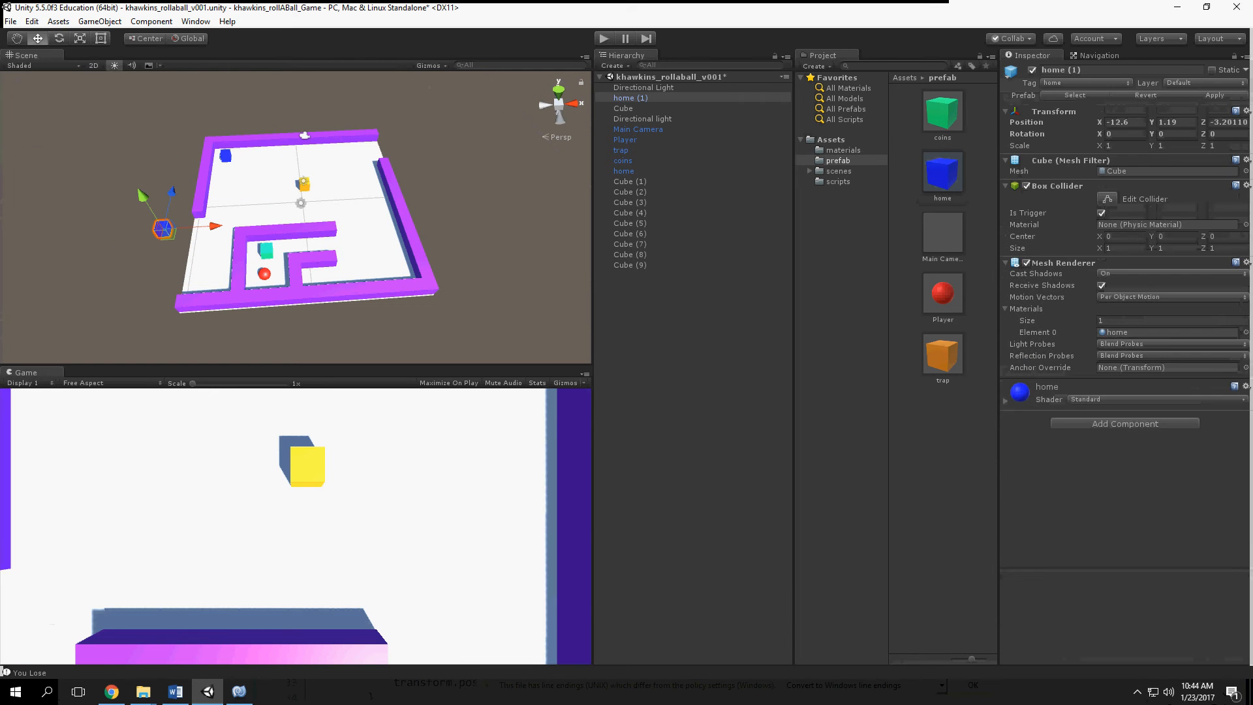
pyautogui.hotkey('ctrl', 'z')
# Duplicate the coins cube and place the copy in the corridor between the inner walls at about X -1.3, Z -5.21.
pyautogui.scroll(4, 296, 217)
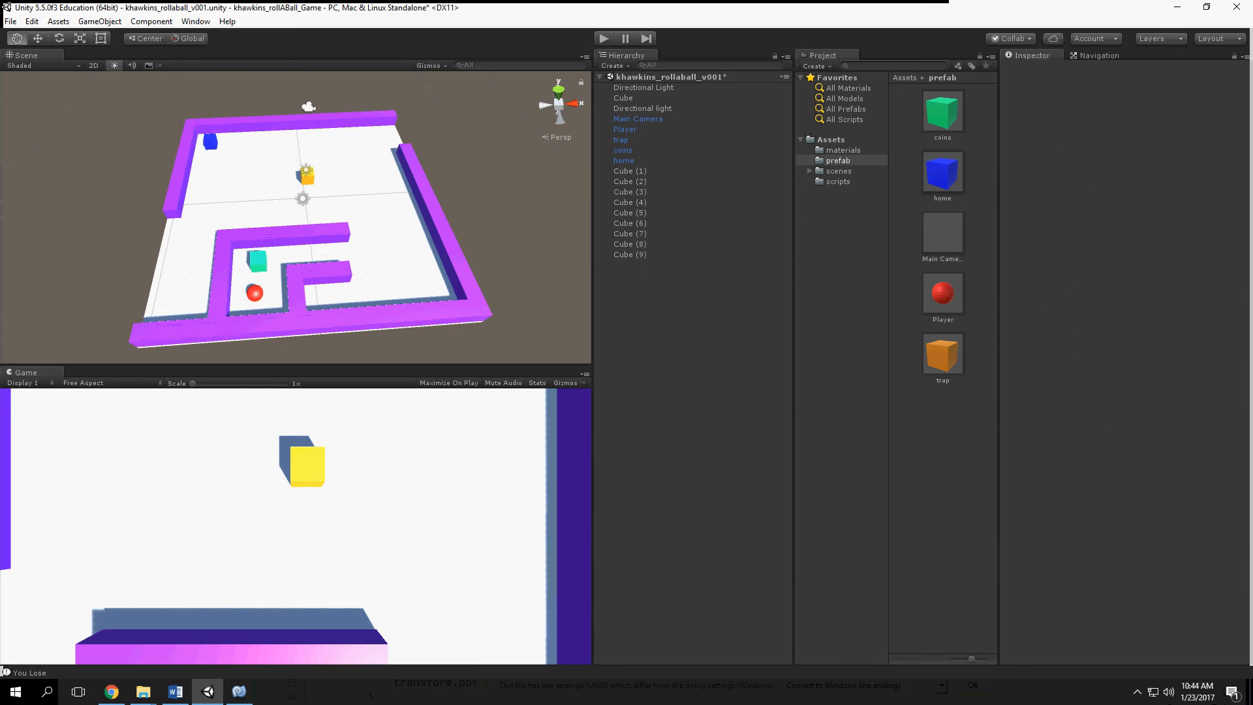
pyautogui.moveTo(296, 217); pyautogui.dragTo(281, 198, button='right')
pyautogui.keyDown('alt'); pyautogui.moveTo(281, 198); pyautogui.dragTo(307, 199); pyautogui.keyUp('alt')
pyautogui.click(284, 287)
pyautogui.moveTo(285, 288)
pyautogui.mouseDown(button='right')
pyautogui.moveTo(269, 312)
pyautogui.moveTo(278, 307)
pyautogui.mouseUp(button='right')
pyautogui.scroll(3, 269, 312)
pyautogui.moveTo(288, 219); pyautogui.dragTo(287, 216)
pyautogui.hotkey('ctrl', 'd')
pyautogui.moveTo(332, 252); pyautogui.dragTo(371, 242)
pyautogui.moveTo(323, 205); pyautogui.dragTo(322, 200)
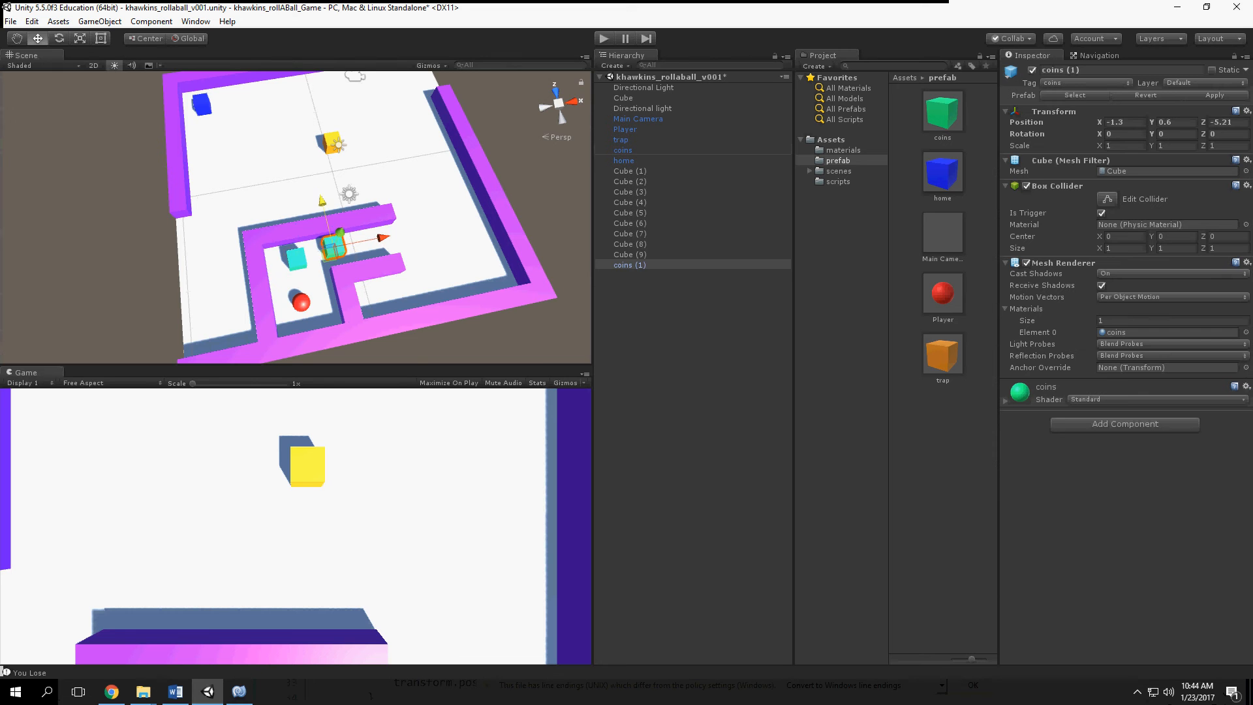
# Add two more coins copies along the same corridor at about X 0.76 and X 3.05.
pyautogui.hotkey('ctrl', 'd')
pyautogui.moveTo(382, 238); pyautogui.dragTo(616, 147)
pyautogui.hotkey('ctrl', 'd')
pyautogui.scroll(-4, 418, 232)
pyautogui.scroll(6, 418, 232)
pyautogui.keyDown('alt'); pyautogui.moveTo(365, 189); pyautogui.dragTo(399, 273); pyautogui.keyUp('alt')
# Move the original coins cube above the ball to about Z -5.25, in line with the row of copies.
pyautogui.click(295, 236)
pyautogui.click(300, 306)
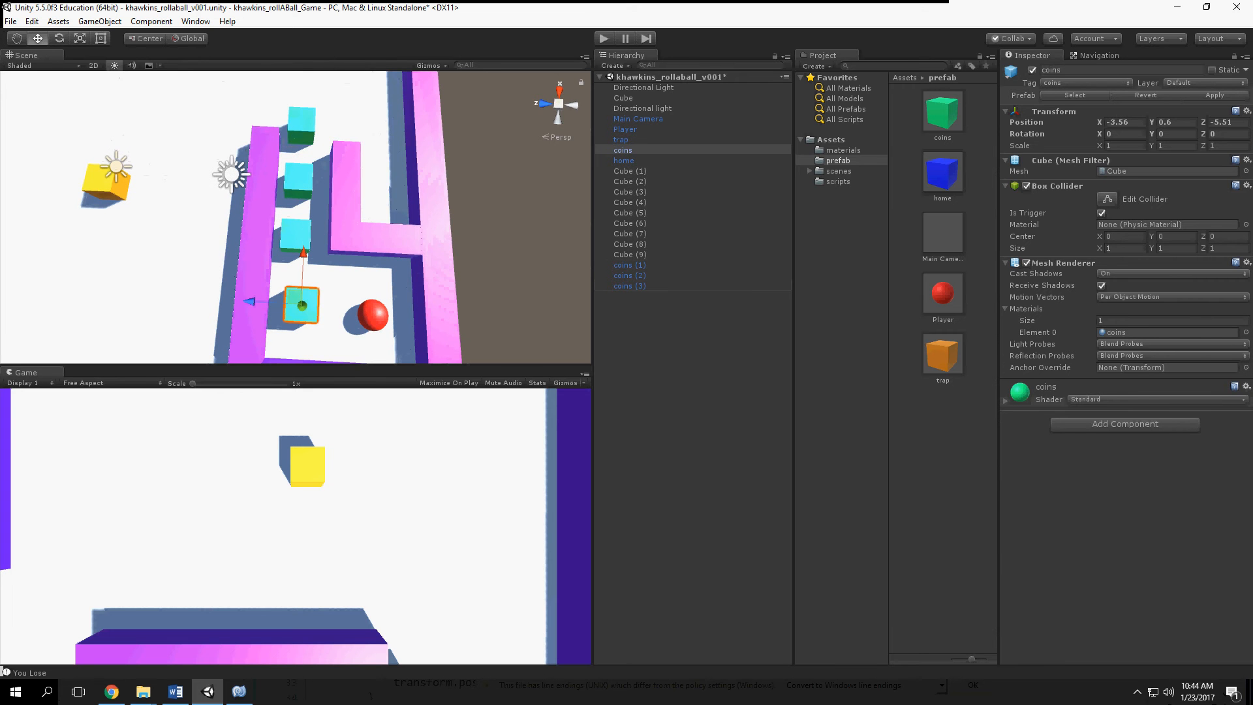
pyautogui.moveTo(248, 301); pyautogui.dragTo(239, 301)
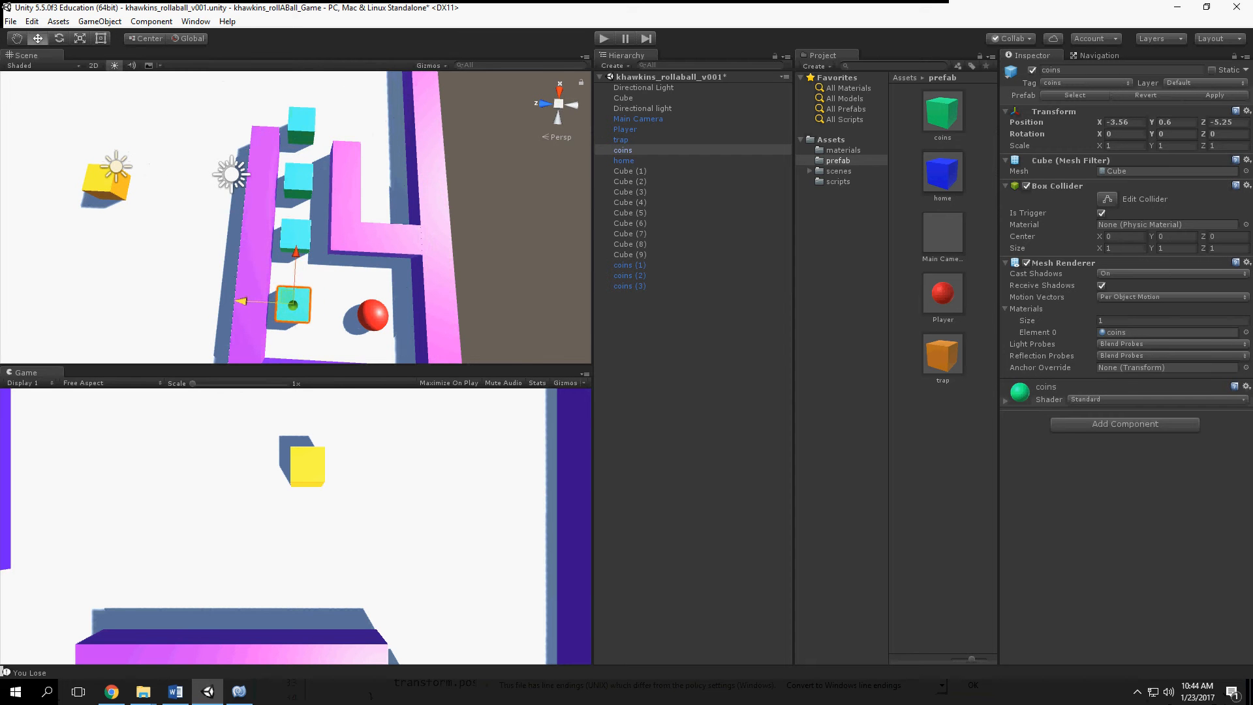
pyautogui.keyDown('alt'); pyautogui.moveTo(391, 229); pyautogui.dragTo(254, 222); pyautogui.keyUp('alt')
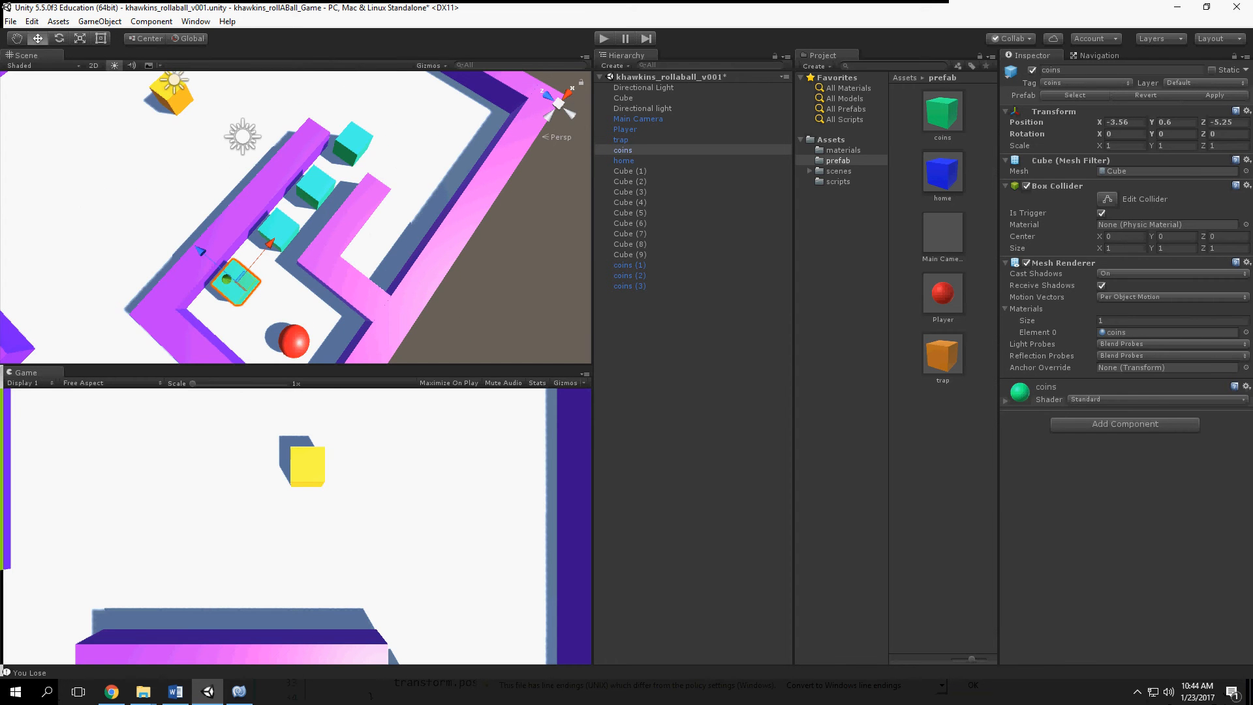
# Try pasting the original coins cube's X position into the neighbouring copy, and undo it.
pyautogui.click(1124, 122)
pyautogui.hotkey('ctrl', 'c')
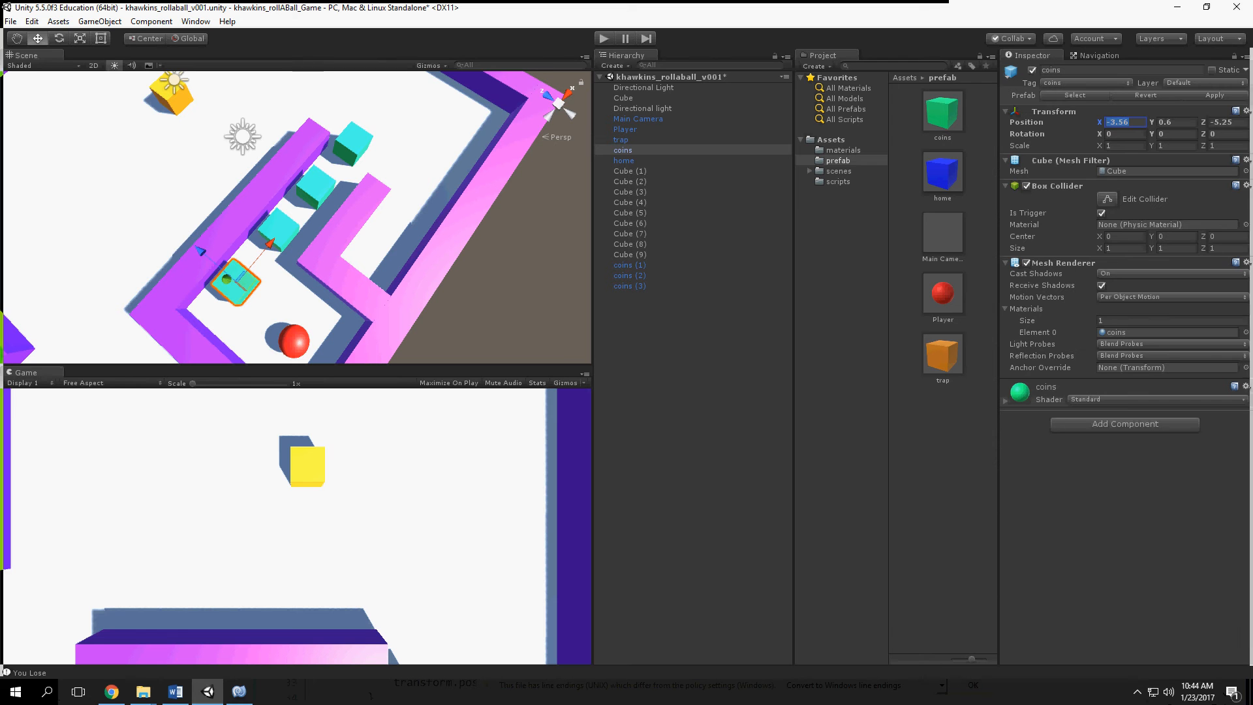
pyautogui.click(281, 229)
pyautogui.click(1124, 122)
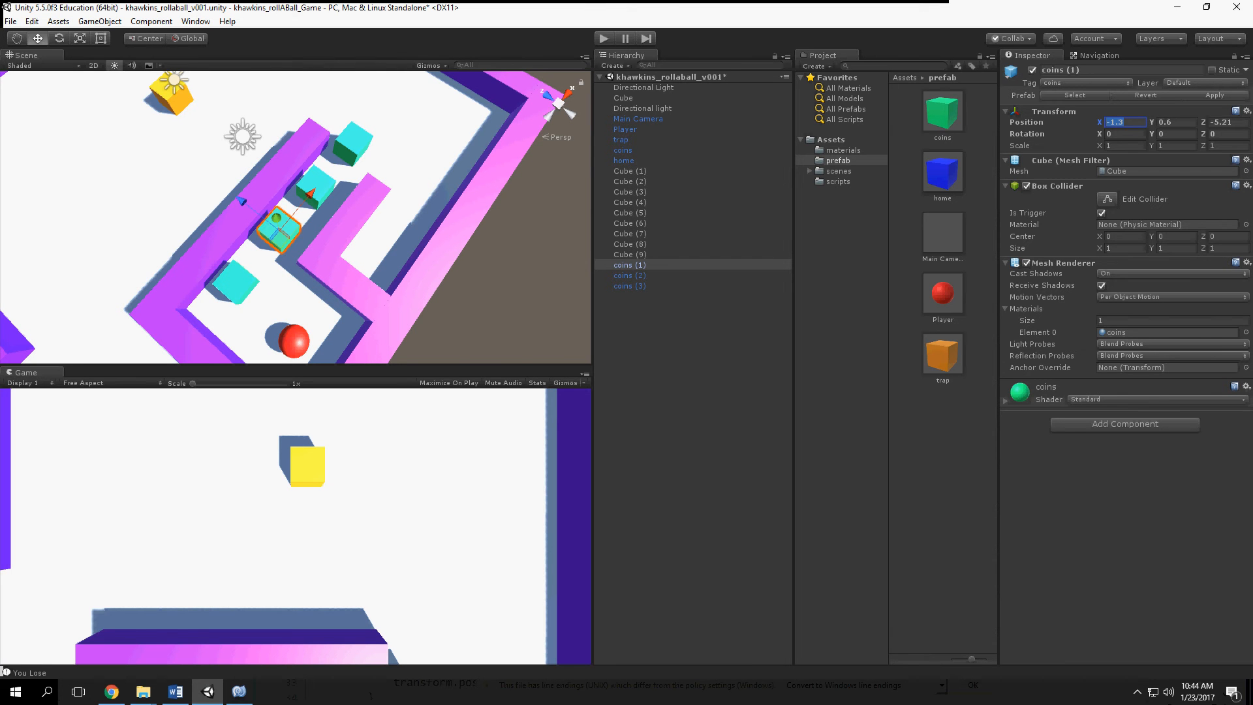
pyautogui.hotkey('ctrl', 'v')
pyautogui.hotkey('ctrl', 'z')
# Try nudging the original coins cube along the Z axis, and undo the move.
pyautogui.keyDown('alt'); pyautogui.moveTo(261, 228); pyautogui.dragTo(417, 199); pyautogui.keyUp('alt')
pyautogui.click(302, 295)
pyautogui.keyDown('alt'); pyautogui.moveTo(252, 274); pyautogui.dragTo(251, 299); pyautogui.keyUp('alt')
pyautogui.moveTo(248, 300); pyautogui.dragTo(253, 301)
pyautogui.hotkey('ctrl', 'z')
# Compare the Z positions of the four coins cubes in the corridor row.
pyautogui.click(1223, 122)
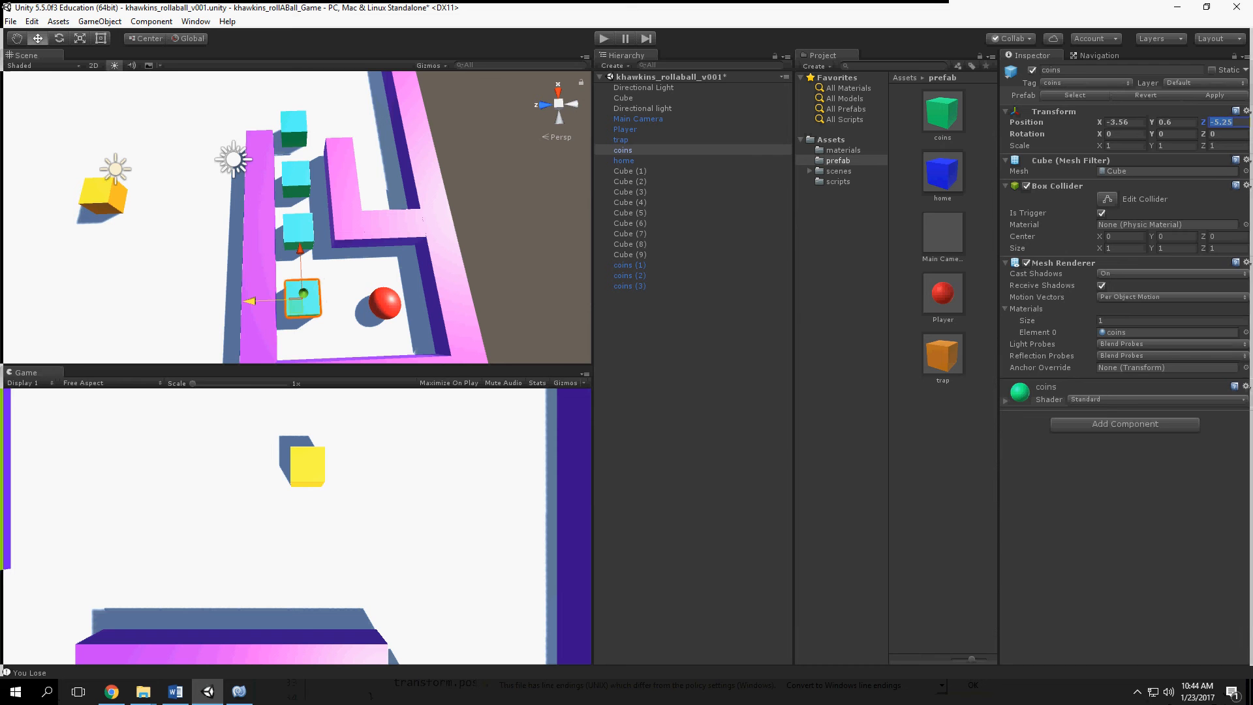
pyautogui.click(298, 233)
pyautogui.click(1223, 122)
pyautogui.click(296, 175)
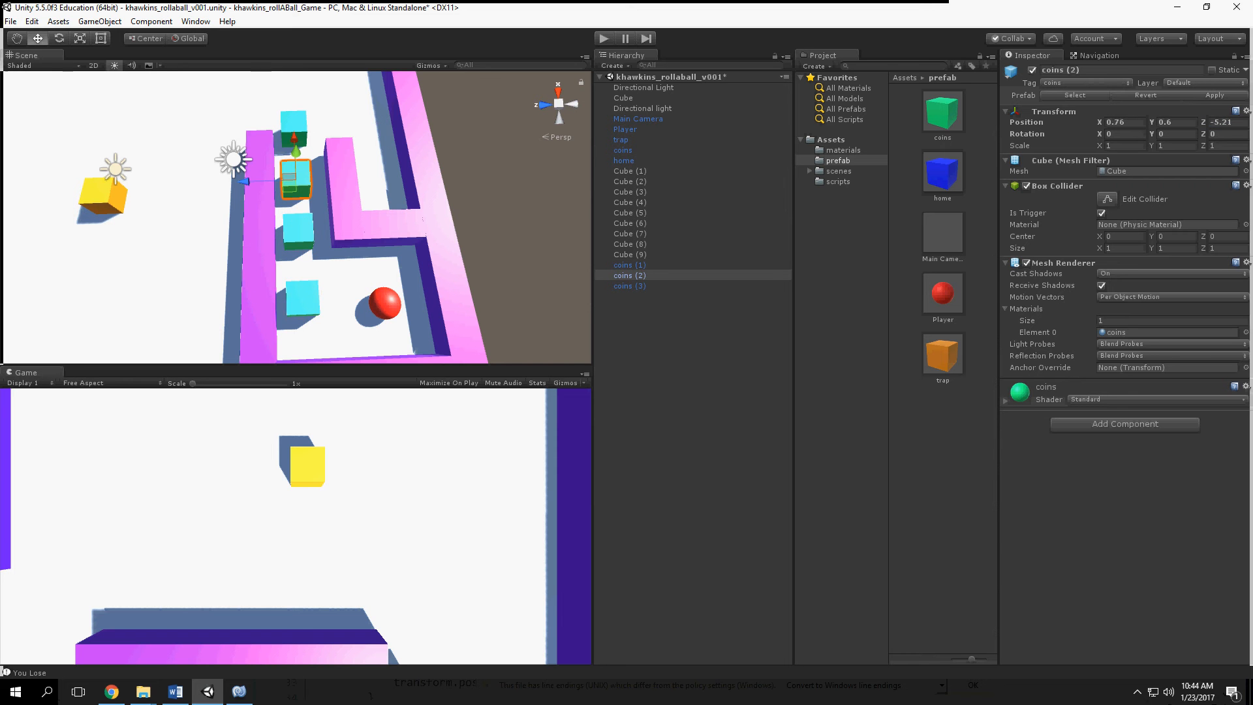
pyautogui.click(293, 123)
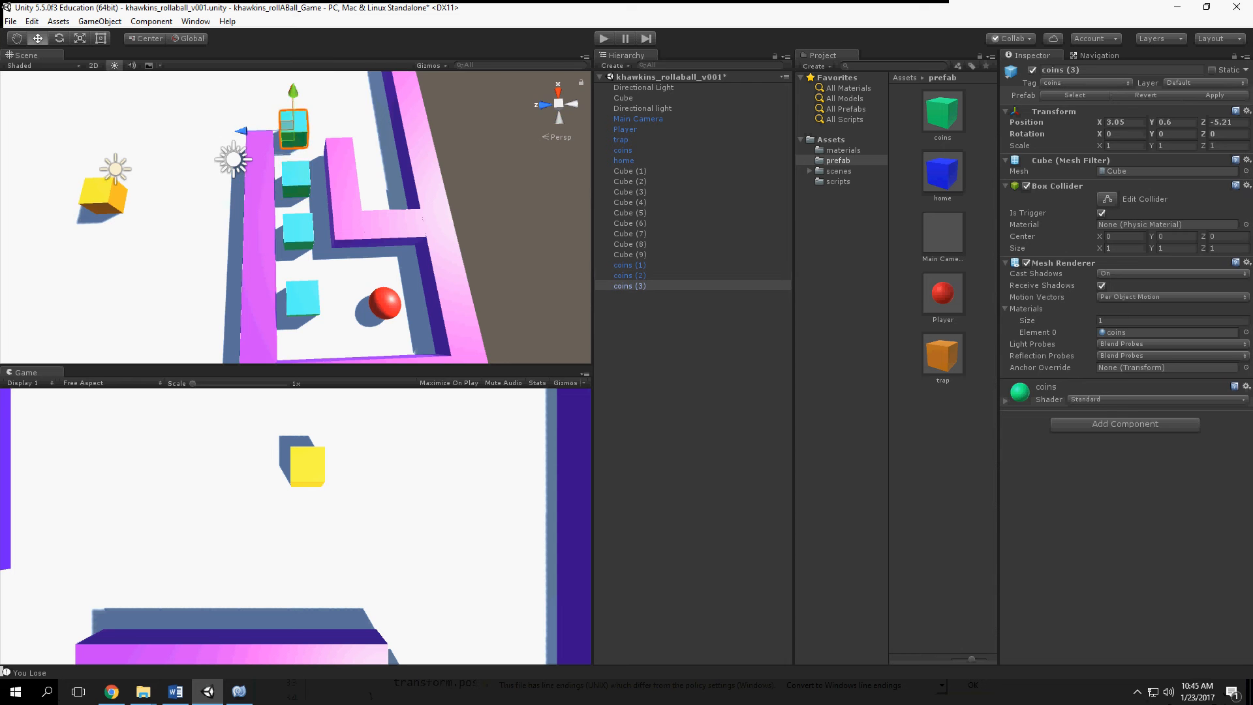
# Duplicate the short inner wall beside the ball and move the copy along the lower outer wall to X 5.77.
pyautogui.scroll(-2, 293, 196)
pyautogui.keyDown('alt'); pyautogui.moveTo(391, 248); pyautogui.dragTo(156, 144); pyautogui.keyUp('alt')
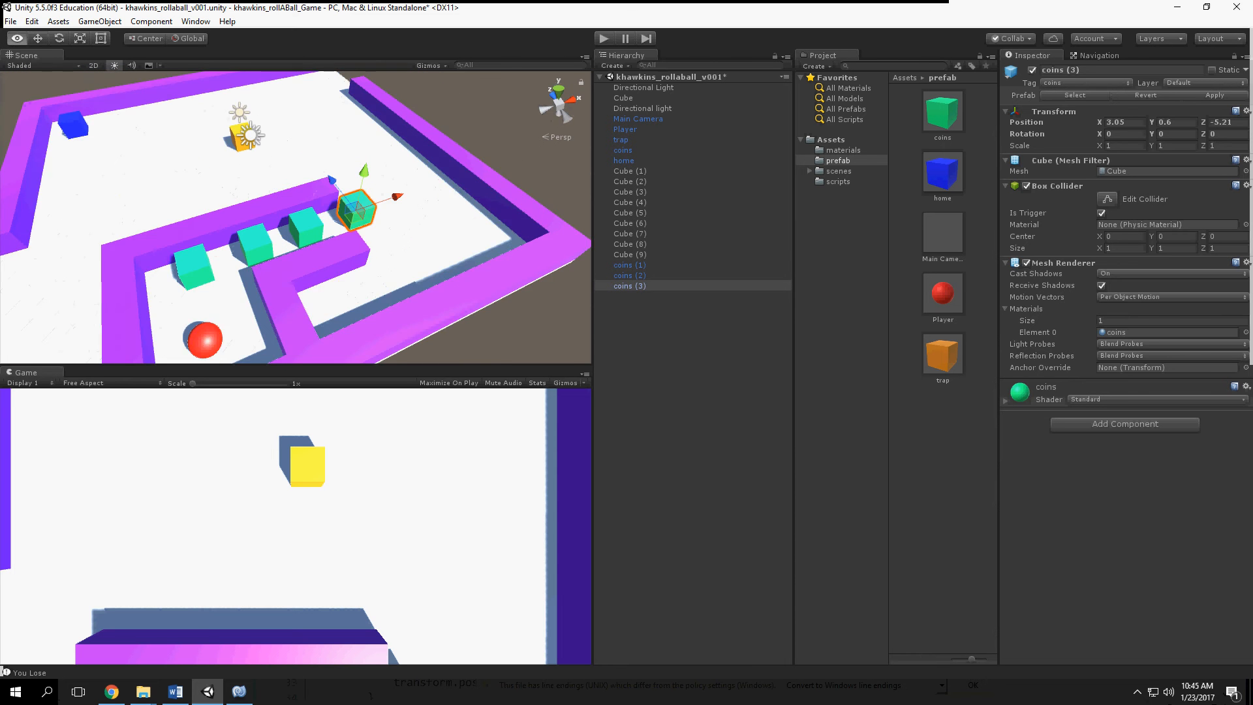
pyautogui.scroll(-2, 196, 163)
pyautogui.scroll(-1, 163, 98)
pyautogui.click(163, 98)
pyautogui.scroll(1, 196, 176)
pyautogui.keyDown('alt'); pyautogui.moveTo(163, 98); pyautogui.dragTo(222, 203); pyautogui.keyUp('alt')
pyautogui.click(239, 297)
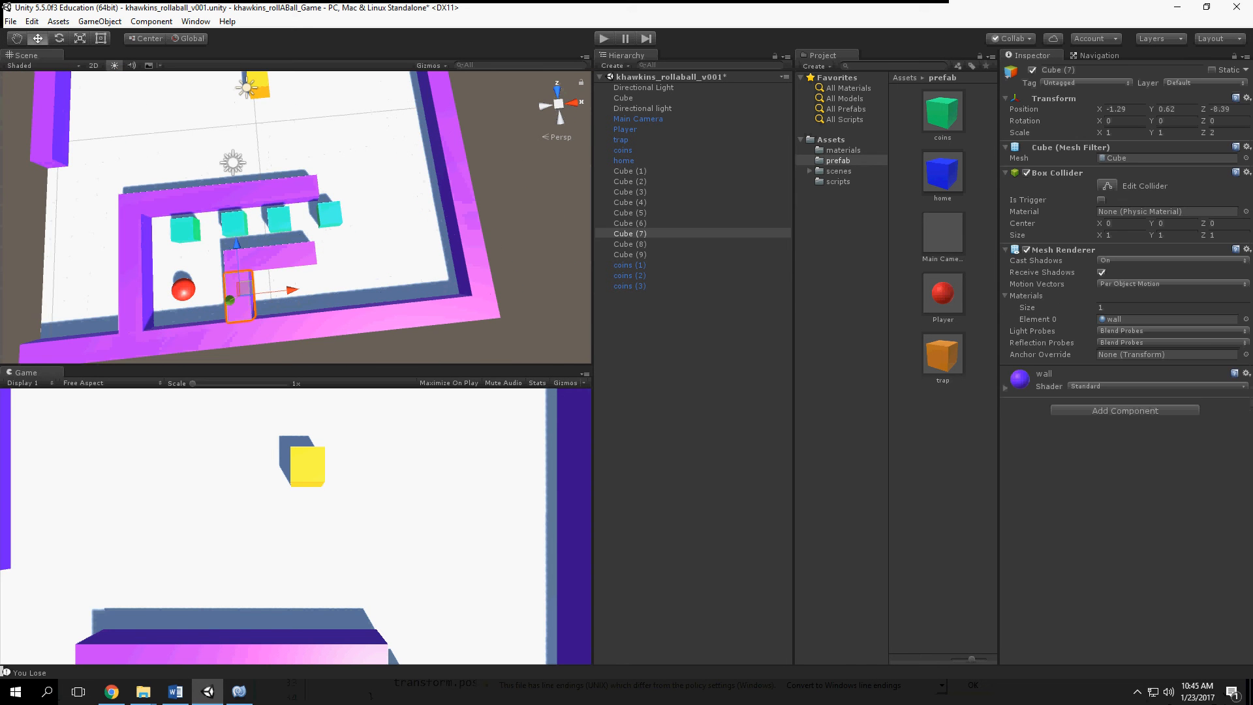
pyautogui.hotkey('ctrl', 'd')
pyautogui.moveTo(286, 291); pyautogui.dragTo(447, 273)
pyautogui.keyDown('alt'); pyautogui.moveTo(447, 273); pyautogui.dragTo(458, 293, button='middle'); pyautogui.keyUp('alt')
pyautogui.scroll(-1, 458, 292)
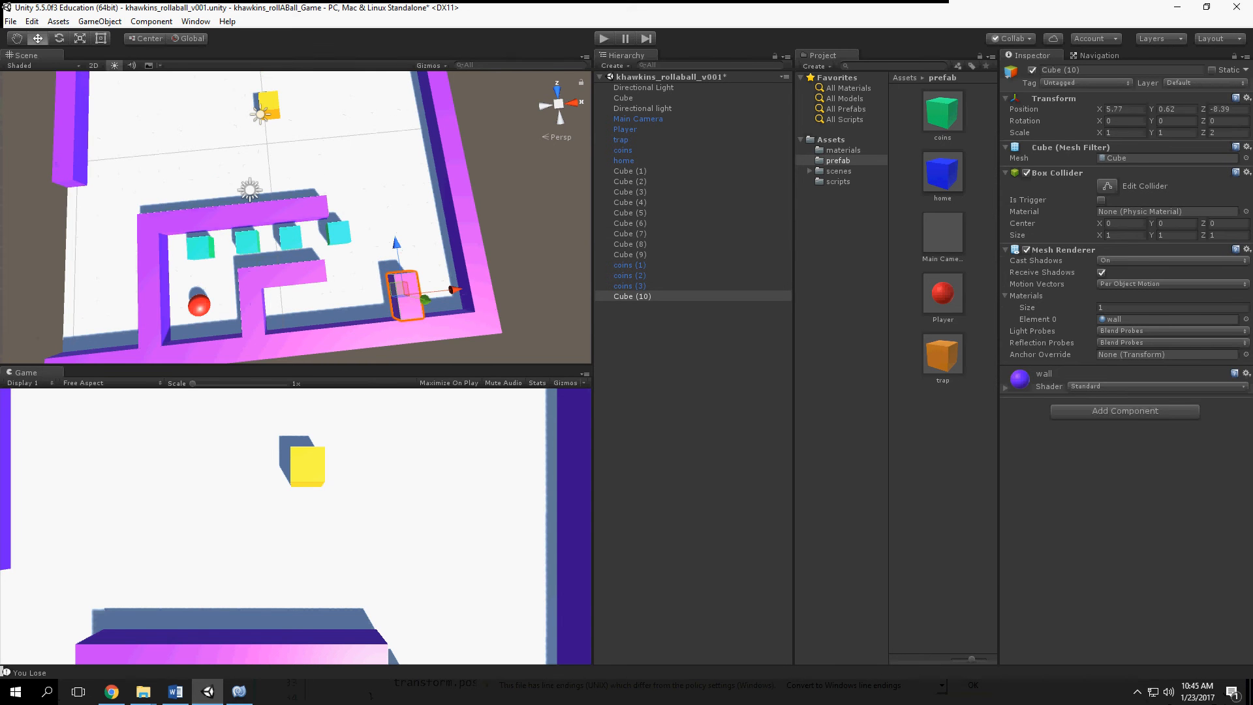
# Duplicate the trap cube and move the copy into the pocket below the lower inner wall at about Z -8.34.
pyautogui.click(269, 104)
pyautogui.scroll(-4, 269, 105)
pyautogui.keyDown('alt'); pyautogui.moveTo(268, 104); pyautogui.dragTo(421, 108); pyautogui.keyUp('alt')
pyautogui.hotkey('ctrl', 'd')
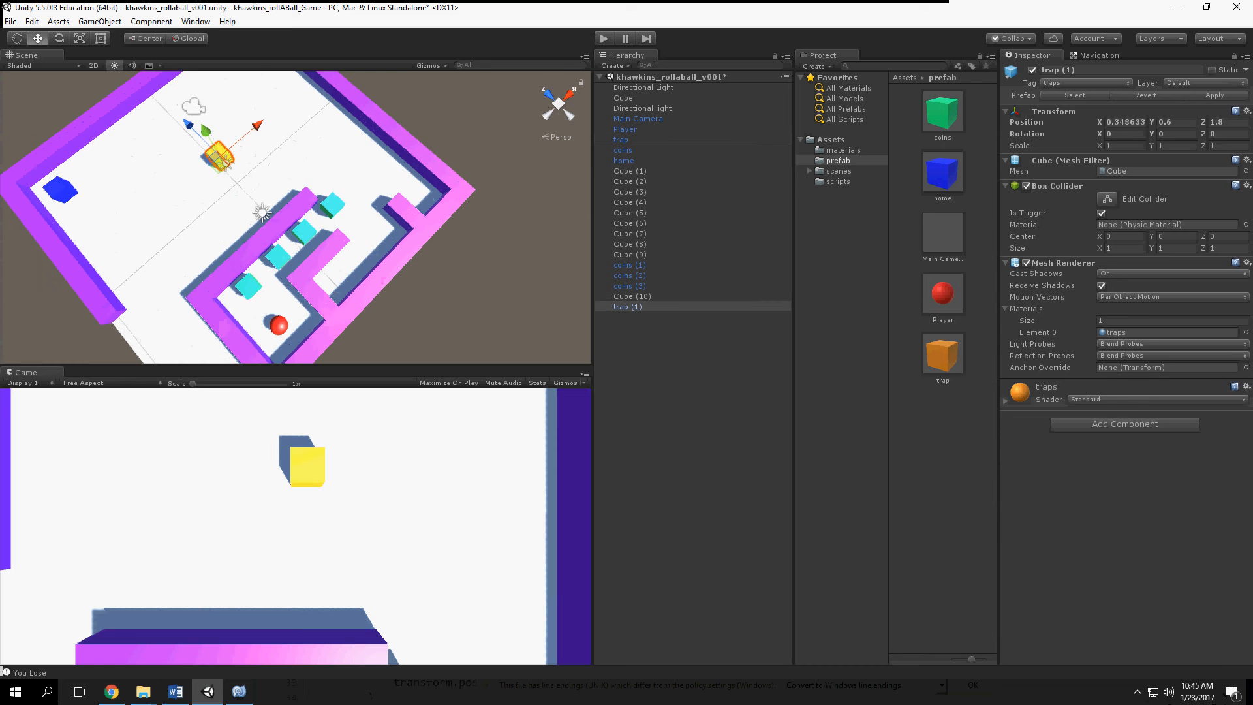
pyautogui.moveTo(189, 124); pyautogui.dragTo(186, 242)
pyautogui.scroll(6, 293, 228)
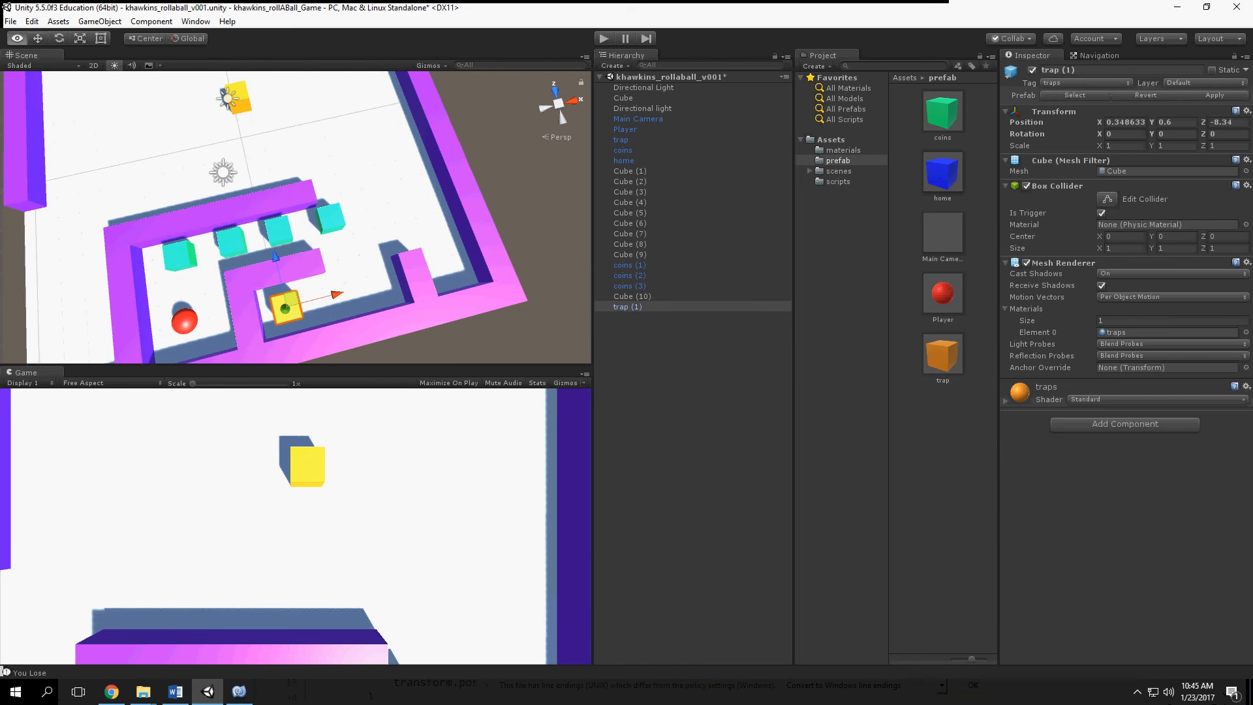
# Duplicate the last coins cube of the row and move the copy beside the new trap at about Z -8.46.
pyautogui.moveTo(293, 228); pyautogui.dragTo(288, 204, button='middle')
pyautogui.click(343, 218)
pyautogui.click(325, 196)
pyautogui.hotkey('ctrl', 'd')
pyautogui.moveTo(311, 151)
pyautogui.mouseDown()
pyautogui.moveTo(332, 220)
pyautogui.moveTo(311, 169)
pyautogui.mouseUp()
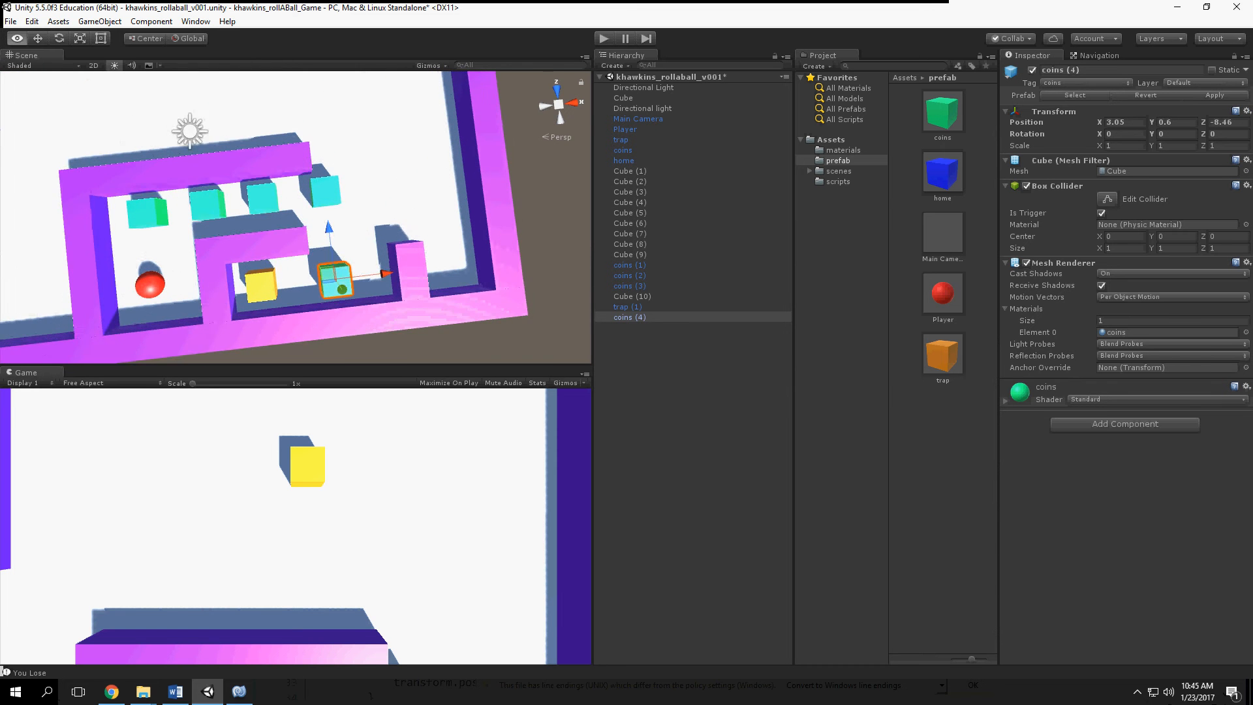
# Shift the four coins cubes of the corridor row together along Z, bringing the last one to about -5.54.
pyautogui.keyDown('alt'); pyautogui.scroll(4, 311, 168); pyautogui.keyUp('alt')
pyautogui.keyDown('alt'); pyautogui.scroll(1, 310, 168); pyautogui.keyUp('alt')
pyautogui.moveTo(310, 169)
pyautogui.keyDown('alt'); pyautogui.mouseDown(button='middle')
pyautogui.moveTo(297, 188)
pyautogui.moveTo(335, 169)
pyautogui.mouseUp(button='middle'); pyautogui.keyUp('alt')
pyautogui.click(120, 205)
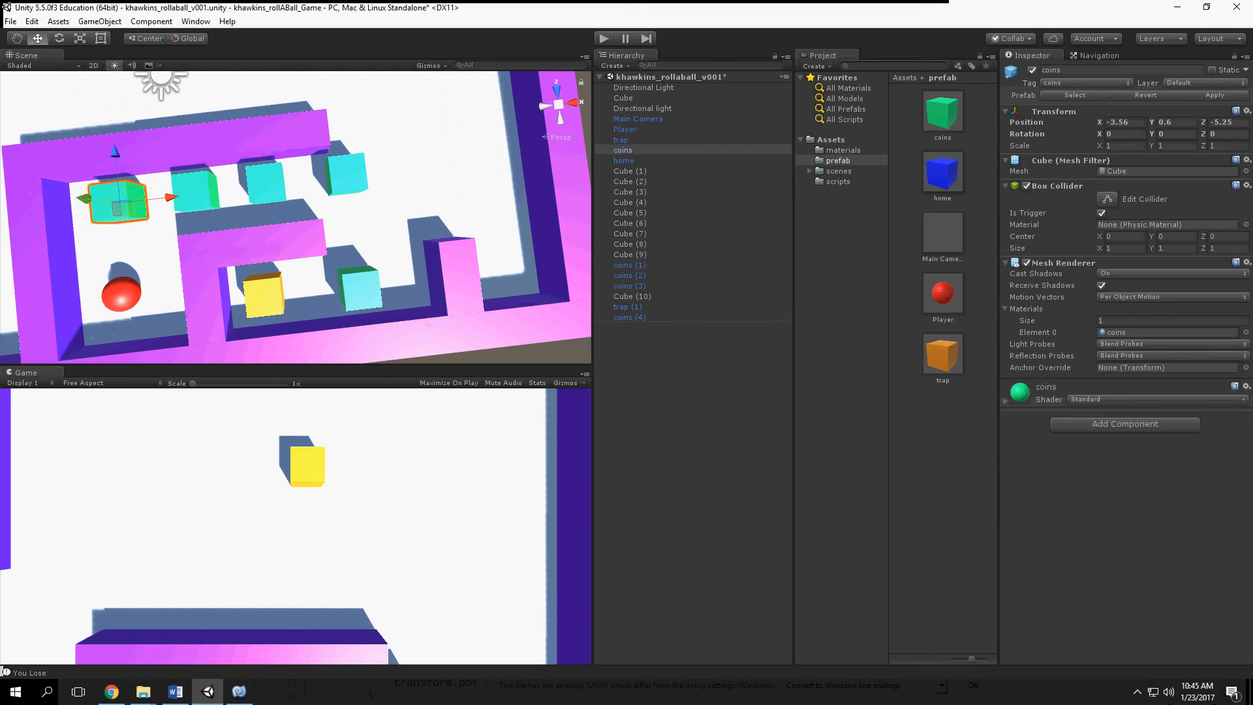
pyautogui.keyDown('shift'); pyautogui.click(195, 191); pyautogui.keyUp('shift')
pyautogui.keyDown('shift'); pyautogui.click(266, 183); pyautogui.keyUp('shift')
pyautogui.keyDown('shift'); pyautogui.click(347, 176); pyautogui.keyUp('shift')
pyautogui.moveTo(226, 139); pyautogui.dragTo(228, 150)
pyautogui.keyDown('alt'); pyautogui.moveTo(228, 150); pyautogui.dragTo(200, 153, button='middle'); pyautogui.keyUp('alt')
pyautogui.keyDown('alt'); pyautogui.scroll(-1, 201, 154); pyautogui.keyUp('alt')
pyautogui.moveTo(201, 154)
pyautogui.keyDown('alt'); pyautogui.mouseDown()
pyautogui.moveTo(168, 156)
pyautogui.moveTo(184, 155)
pyautogui.mouseUp(); pyautogui.keyUp('alt')
pyautogui.click(320, 189)
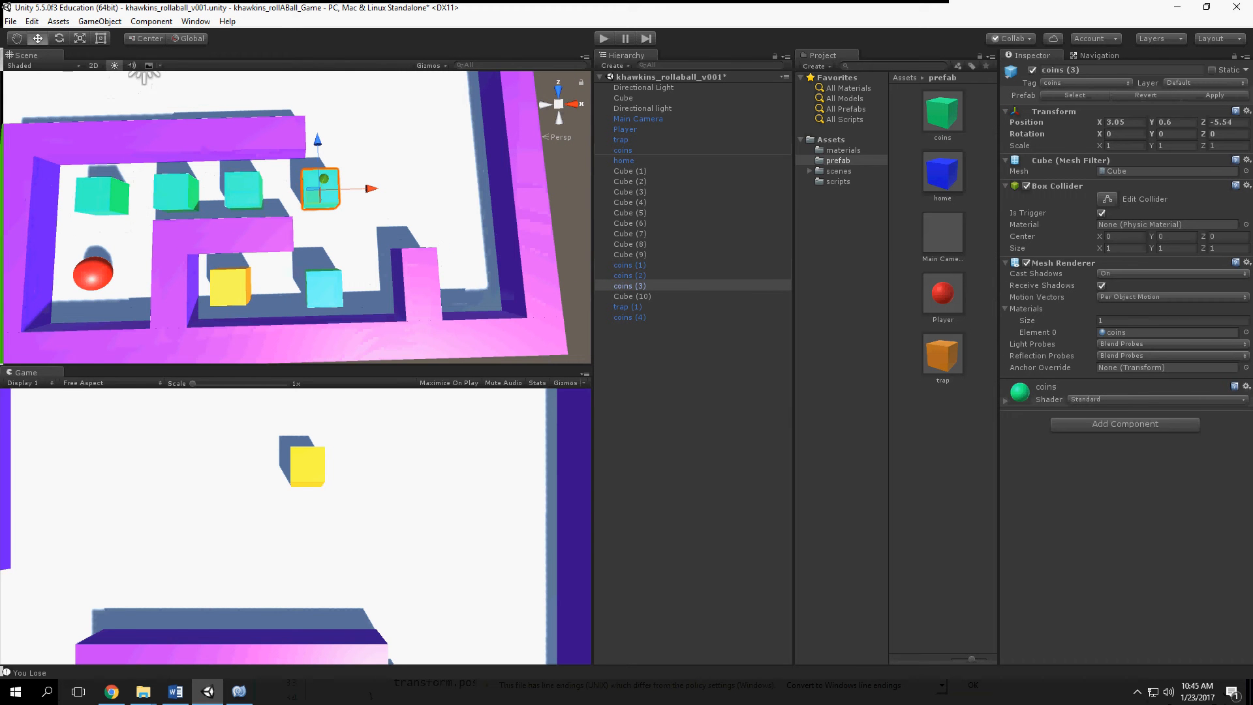
# Duplicate the short wall block at X 5.77 and move the copy along Z to about -5.73.
pyautogui.click(421, 282)
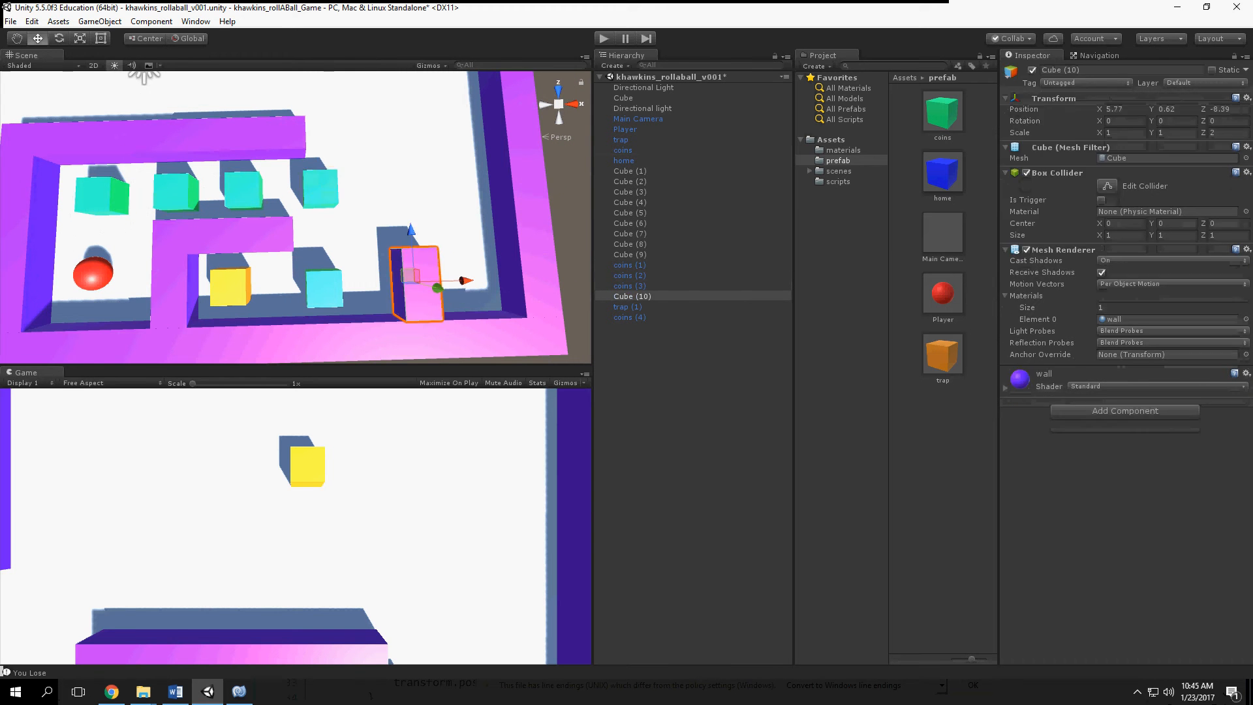
pyautogui.hotkey('ctrl', 'd')
pyautogui.moveTo(411, 231); pyautogui.dragTo(406, 143)
pyautogui.scroll(6, 406, 142)
pyautogui.moveTo(406, 143); pyautogui.dragTo(287, 178, button='middle')
# Close the gap between the two short wall blocks by moving the upper one to Z -6.39.
pyautogui.press('v')
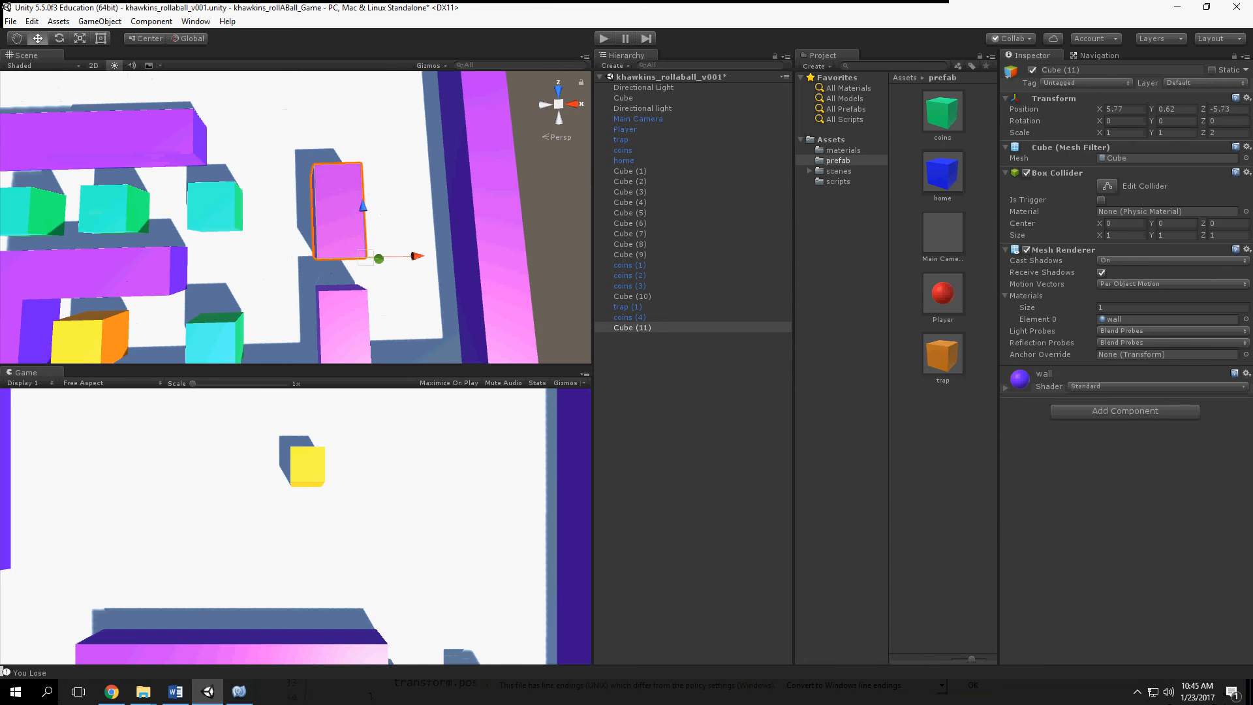
pyautogui.moveTo(366, 258); pyautogui.dragTo(367, 288)
pyautogui.moveTo(334, 195); pyautogui.dragTo(334, 166)
pyautogui.press('v')
pyautogui.moveTo(366, 259); pyautogui.dragTo(548, 137)
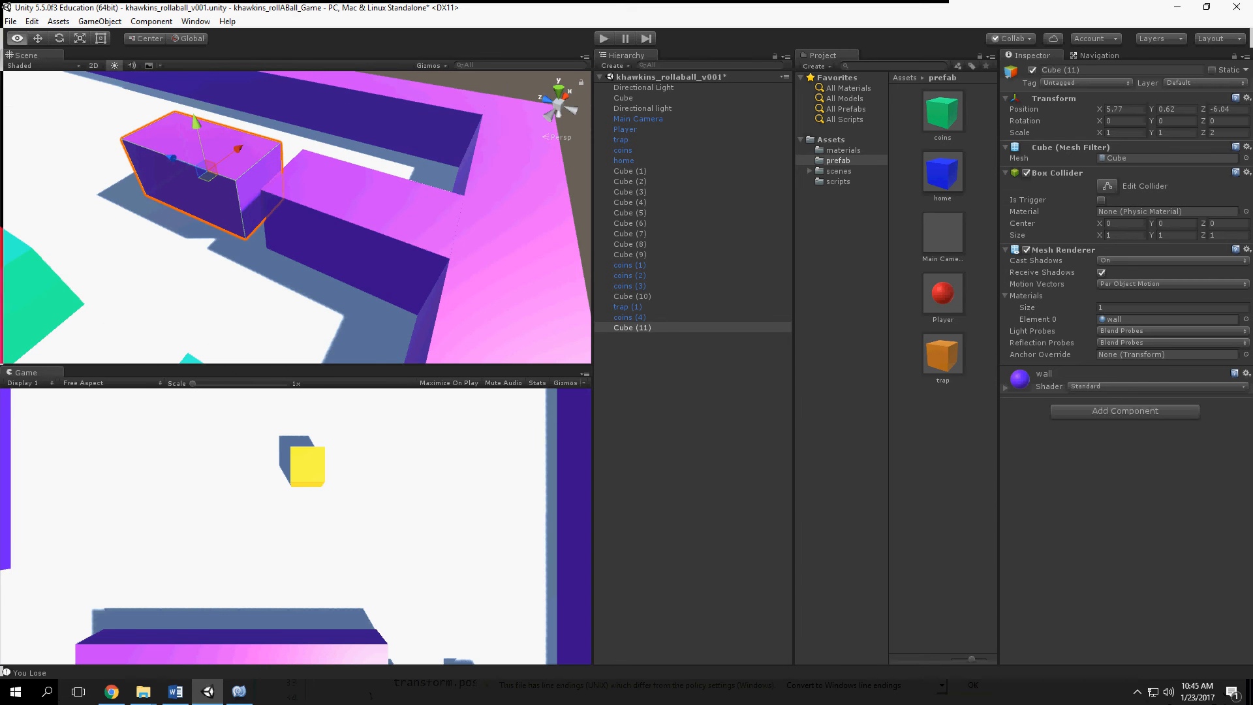
pyautogui.keyDown('alt'); pyautogui.moveTo(378, 229); pyautogui.dragTo(451, 214); pyautogui.keyUp('alt')
pyautogui.moveTo(151, 184); pyautogui.dragTo(183, 188)
pyautogui.scroll(-5, 293, 215)
pyautogui.keyDown('alt'); pyautogui.moveTo(365, 189); pyautogui.dragTo(151, 228); pyautogui.keyUp('alt')
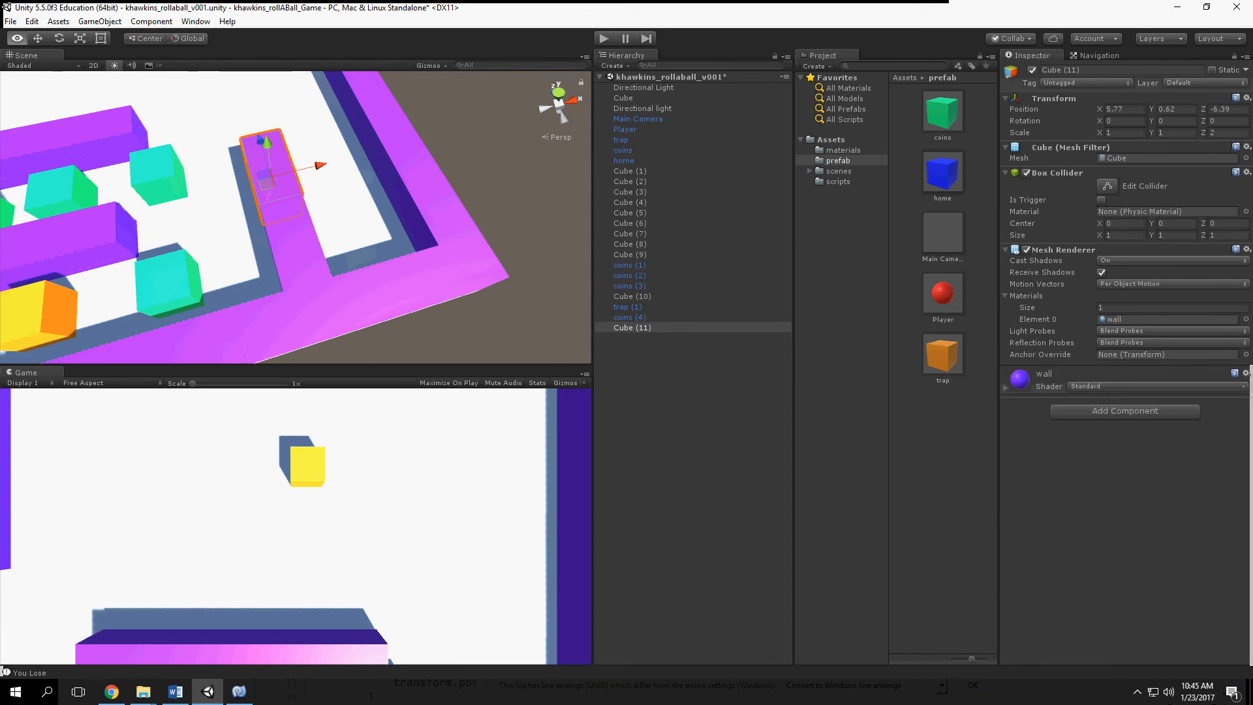
pyautogui.scroll(-8, 294, 215)
pyautogui.keyDown('alt'); pyautogui.moveTo(293, 196); pyautogui.dragTo(240, 249); pyautogui.keyUp('alt')
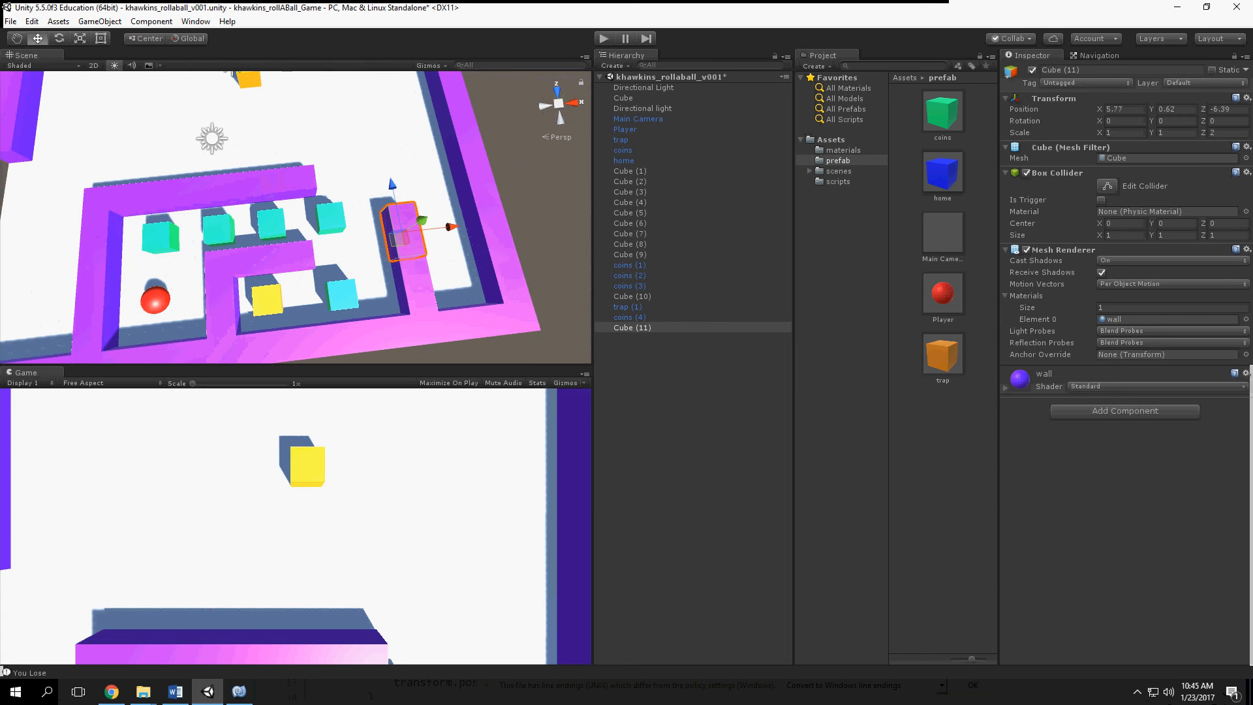
# Duplicate the coins cube at the row's end and place the copy midway down toward the lower coins cube.
pyautogui.click(331, 220)
pyautogui.hotkey('ctrl', 'd')
pyautogui.moveTo(323, 173); pyautogui.dragTo(326, 255)
pyautogui.moveTo(326, 256); pyautogui.dragTo(295, 242, button='middle')
pyautogui.scroll(3, 294, 242)
# Move the two joined short wall blocks together to X 5.34.
pyautogui.click(385, 228)
pyautogui.keyDown('shift'); pyautogui.click(390, 287); pyautogui.keyUp('shift')
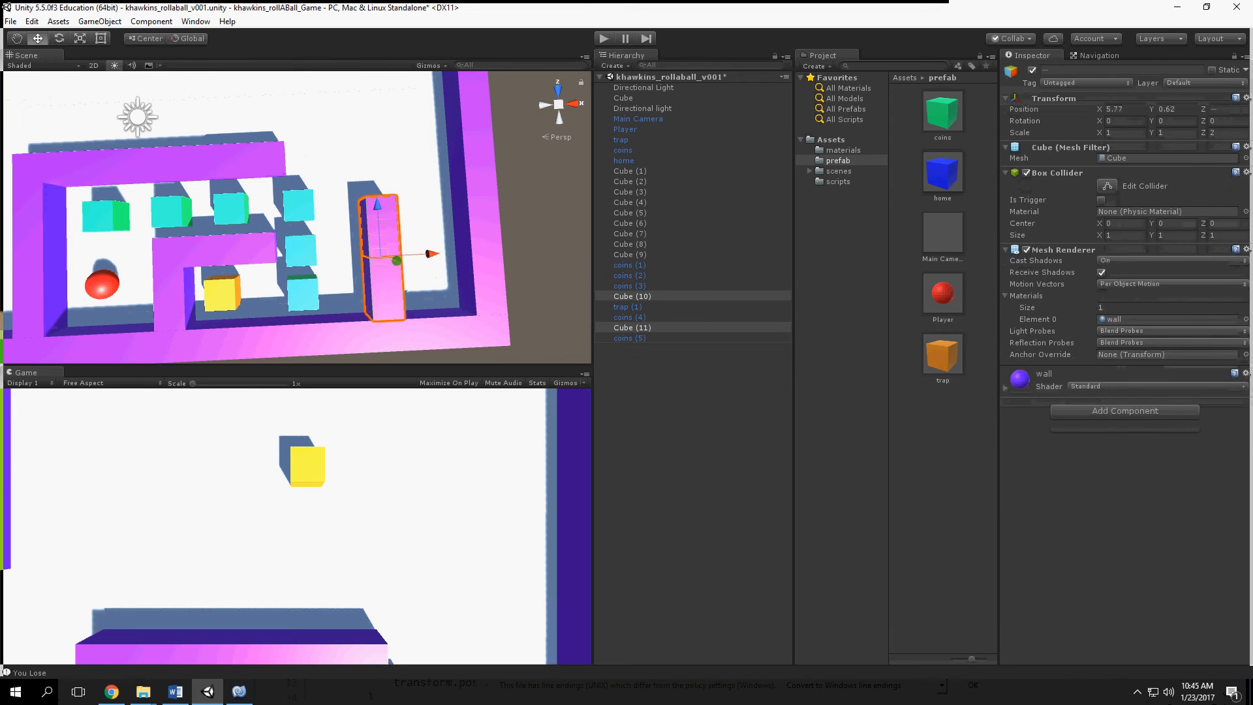
pyautogui.moveTo(431, 253); pyautogui.dragTo(417, 254)
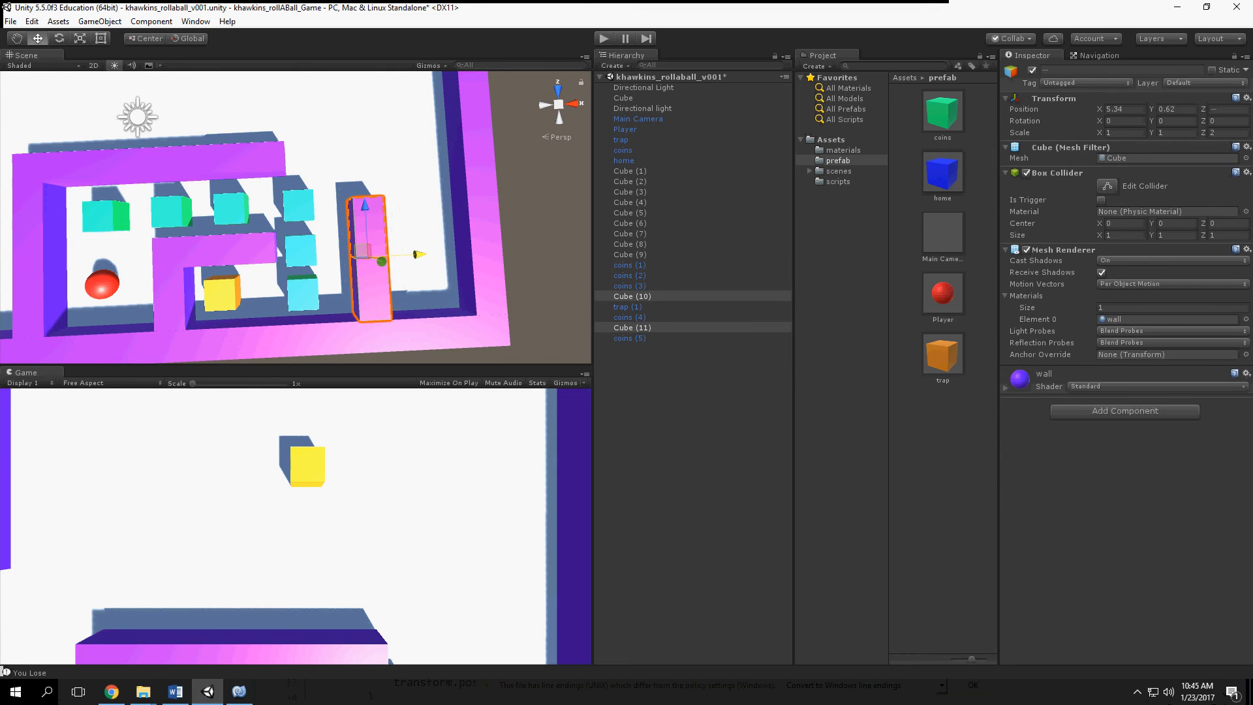
# Shift the column of three coins cubes slightly toward the short wall, and move the row's third coins cube to X 1.12.
pyautogui.click(299, 205)
pyautogui.keyDown('shift'); pyautogui.click(301, 251); pyautogui.keyUp('shift')
pyautogui.keyDown('shift'); pyautogui.click(303, 293); pyautogui.keyUp('shift')
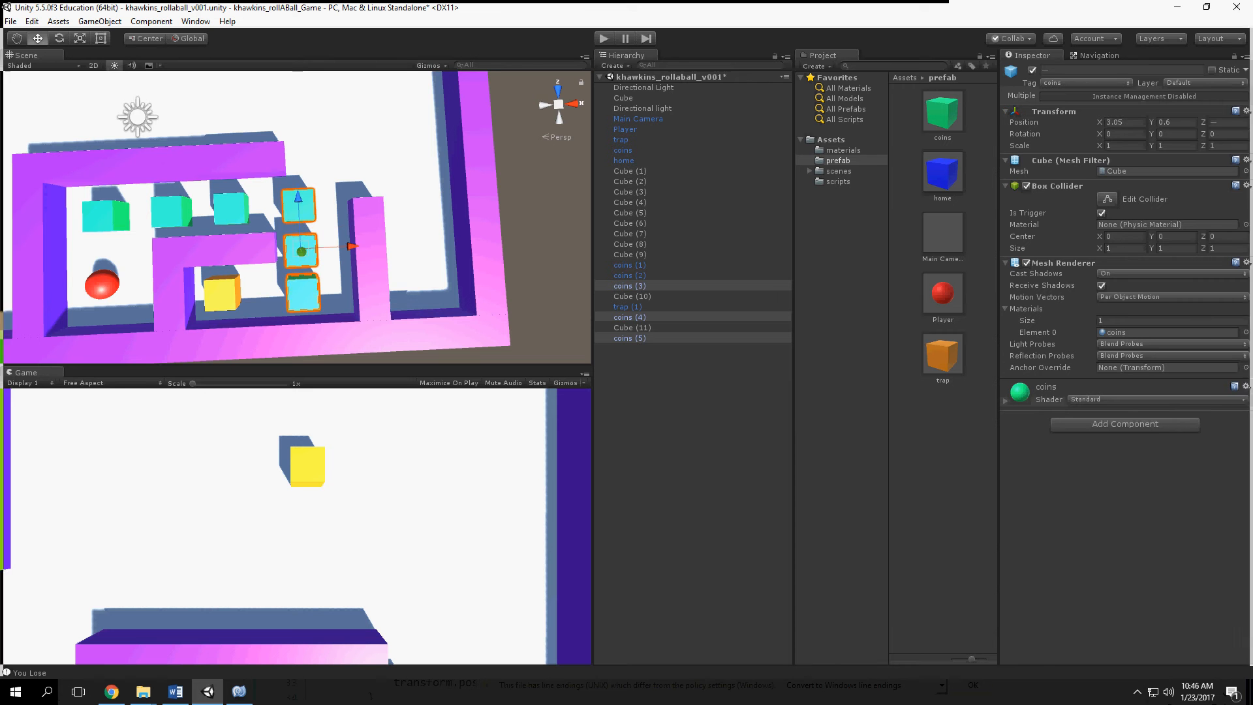
pyautogui.moveTo(353, 247); pyautogui.dragTo(362, 246)
pyautogui.click(231, 209)
pyautogui.moveTo(284, 207); pyautogui.dragTo(295, 206)
pyautogui.moveTo(295, 207); pyautogui.dragTo(333, 214, button='middle')
pyautogui.scroll(-3, 333, 214)
pyautogui.keyDown('alt'); pyautogui.moveTo(333, 214); pyautogui.dragTo(355, 117); pyautogui.keyUp('alt')
pyautogui.scroll(-4, 356, 117)
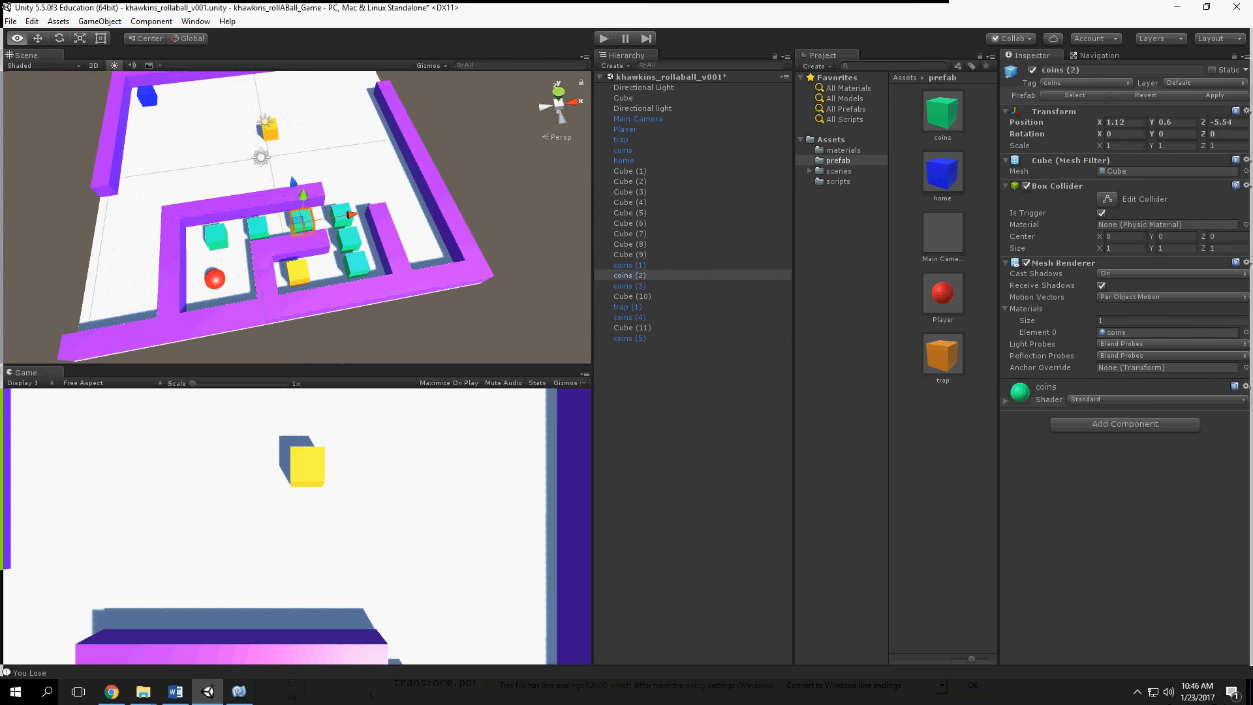
pyautogui.moveTo(356, 117); pyautogui.dragTo(394, 150, button='middle')
pyautogui.keyDown('alt'); pyautogui.moveTo(395, 150); pyautogui.dragTo(394, 248); pyautogui.keyUp('alt')
pyautogui.moveTo(393, 248); pyautogui.dragTo(418, 321, button='middle')
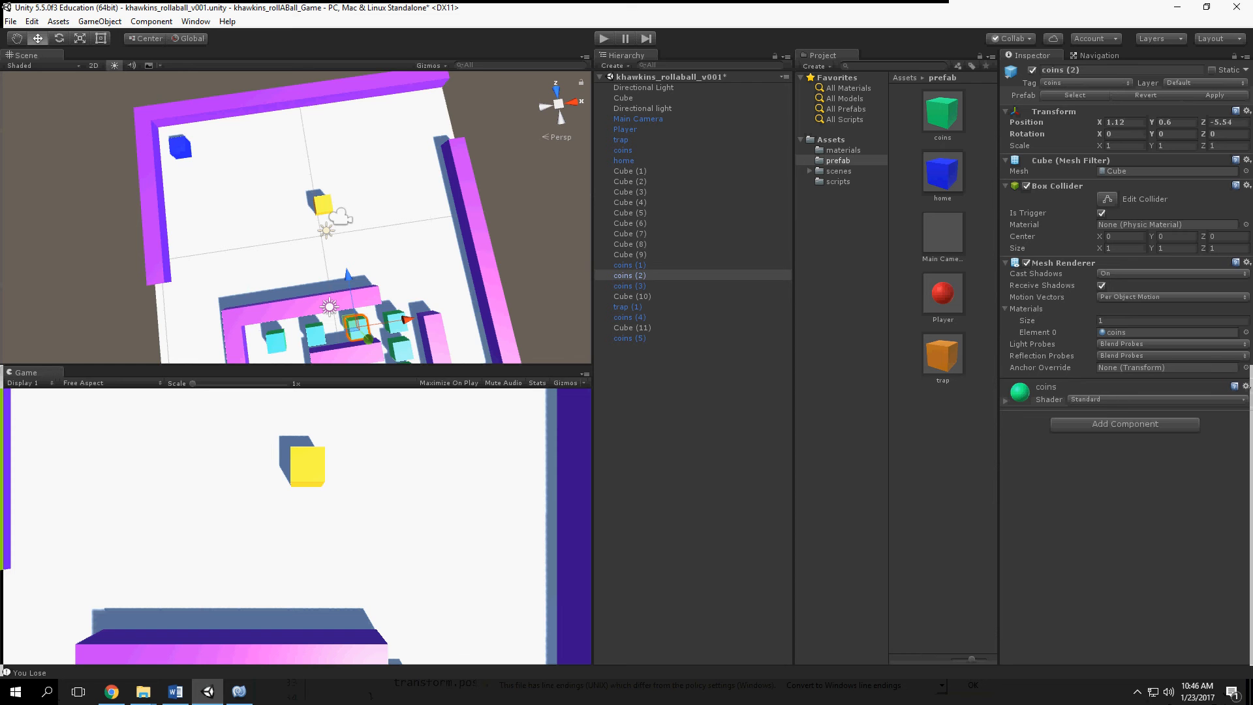
pyautogui.moveTo(418, 321); pyautogui.dragTo(419, 242, button='middle')
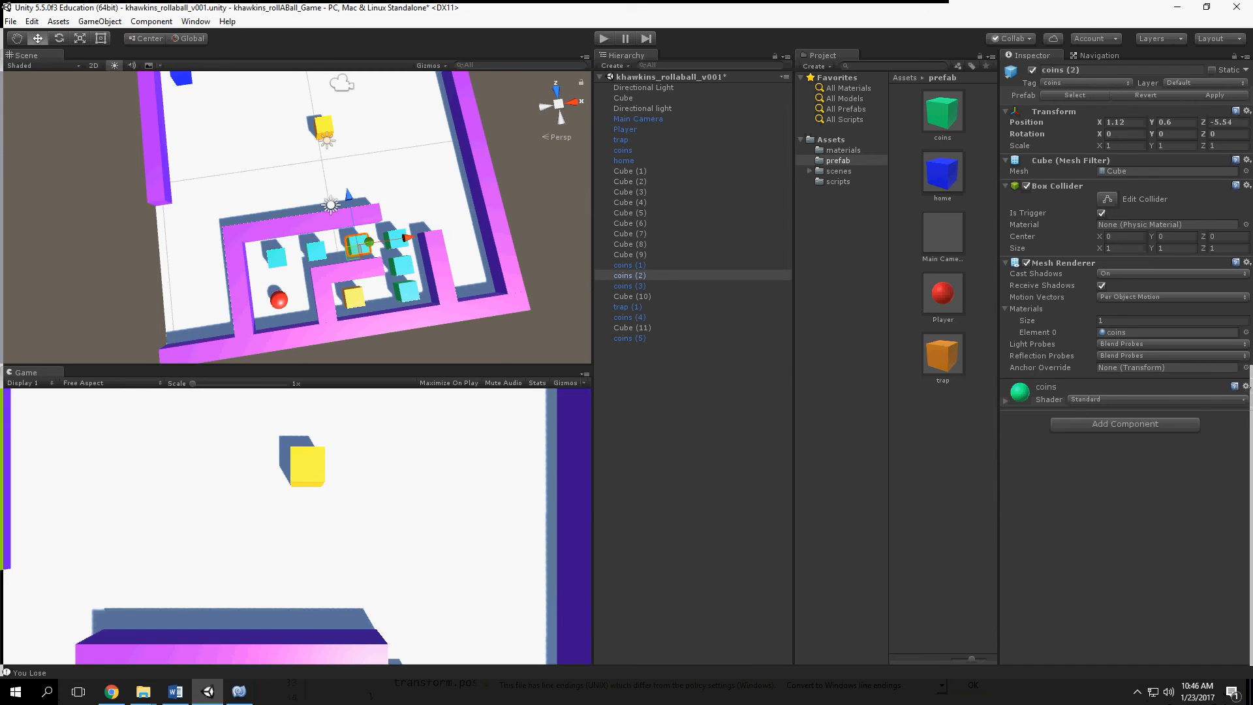
pyautogui.moveTo(419, 243); pyautogui.dragTo(421, 283, button='middle')
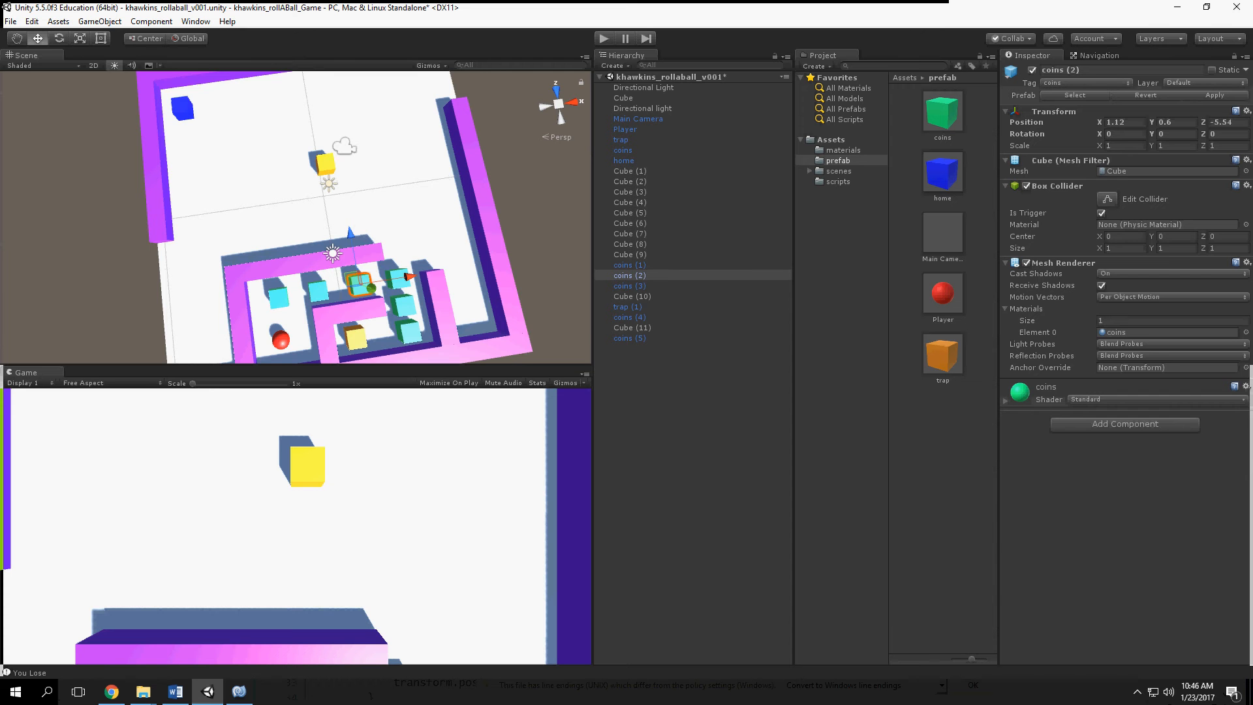
pyautogui.keyDown('alt'); pyautogui.moveTo(314, 196); pyautogui.dragTo(313, 124); pyautogui.keyUp('alt')
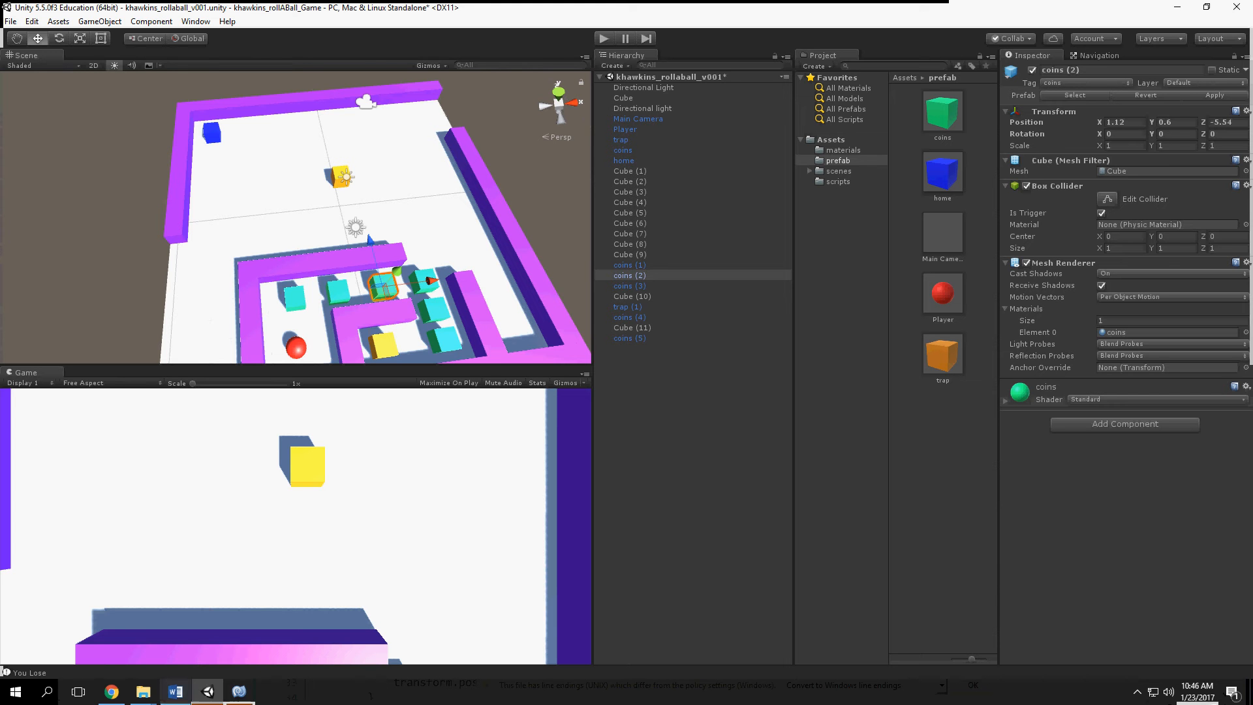
# Save the scene as a new version in the scenes folder, ending the existing v001 file name with v002 instead.
pyautogui.click(10, 21)
pyautogui.click(58, 84)
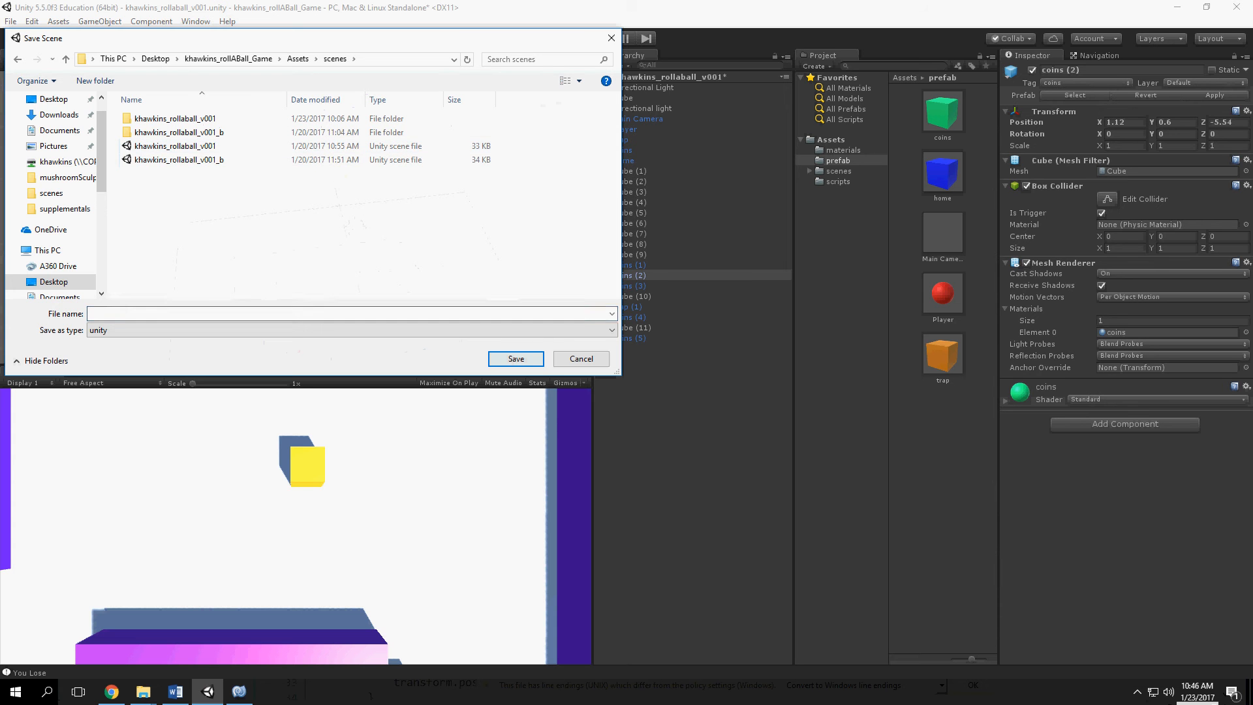
pyautogui.click(180, 159)
pyautogui.click(175, 147)
pyautogui.click(196, 313)
pyautogui.click(196, 313)
pyautogui.press('BackSpace')
pyautogui.write('2')
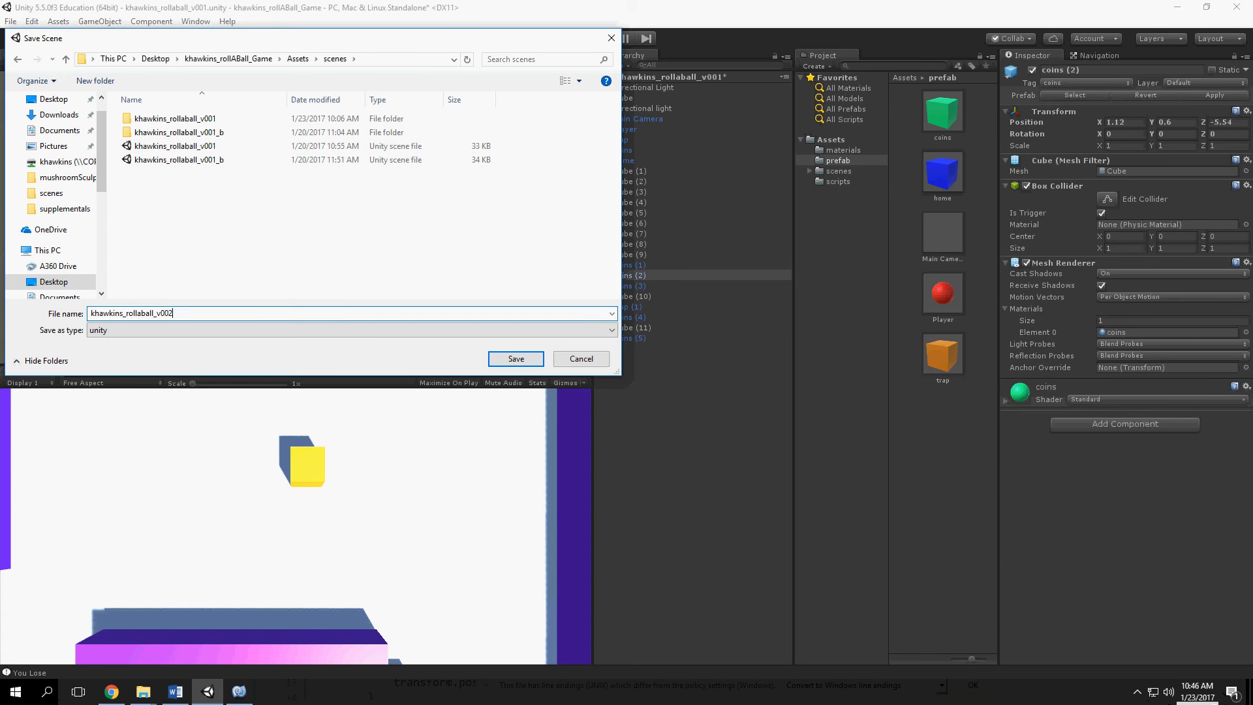
pyautogui.press('Return')
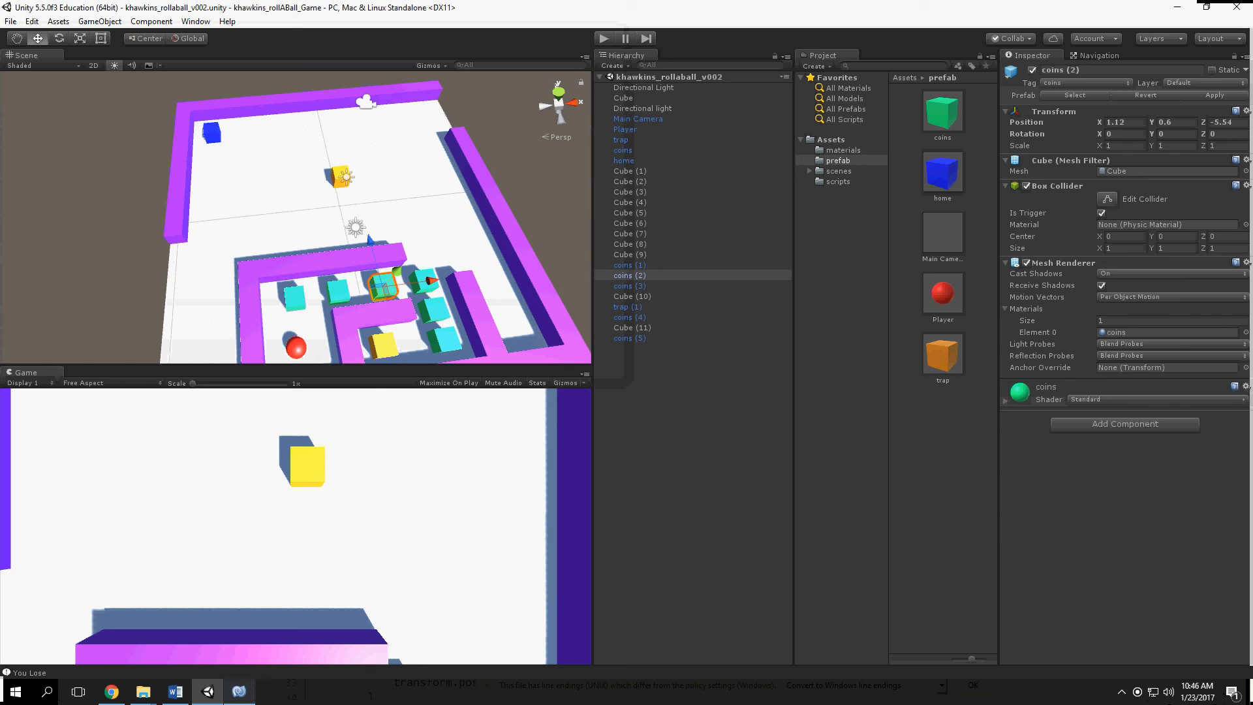
# Switch to MonoDevelop and add "lives--;" above the position reset in the fall-off respawn condition of playerMovement.cs.
pyautogui.click(239, 691)
pyautogui.scroll(-6, 652, 392)
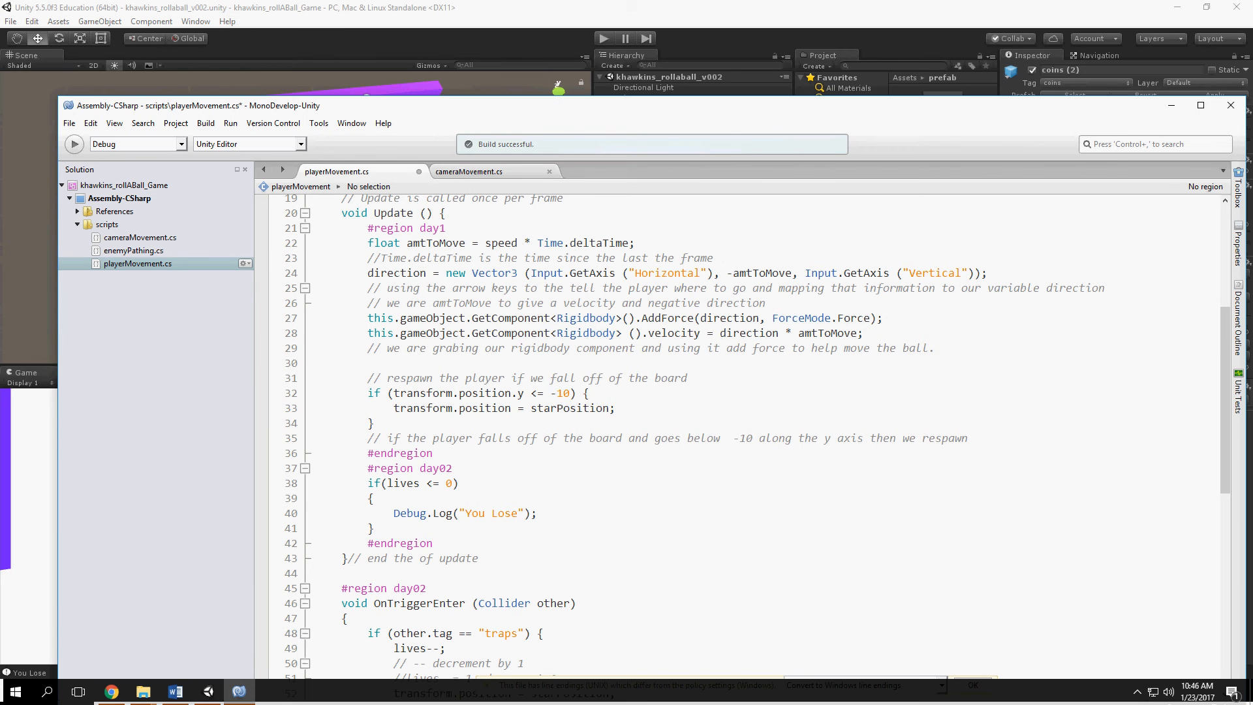
pyautogui.moveTo(368, 393); pyautogui.dragTo(374, 424)
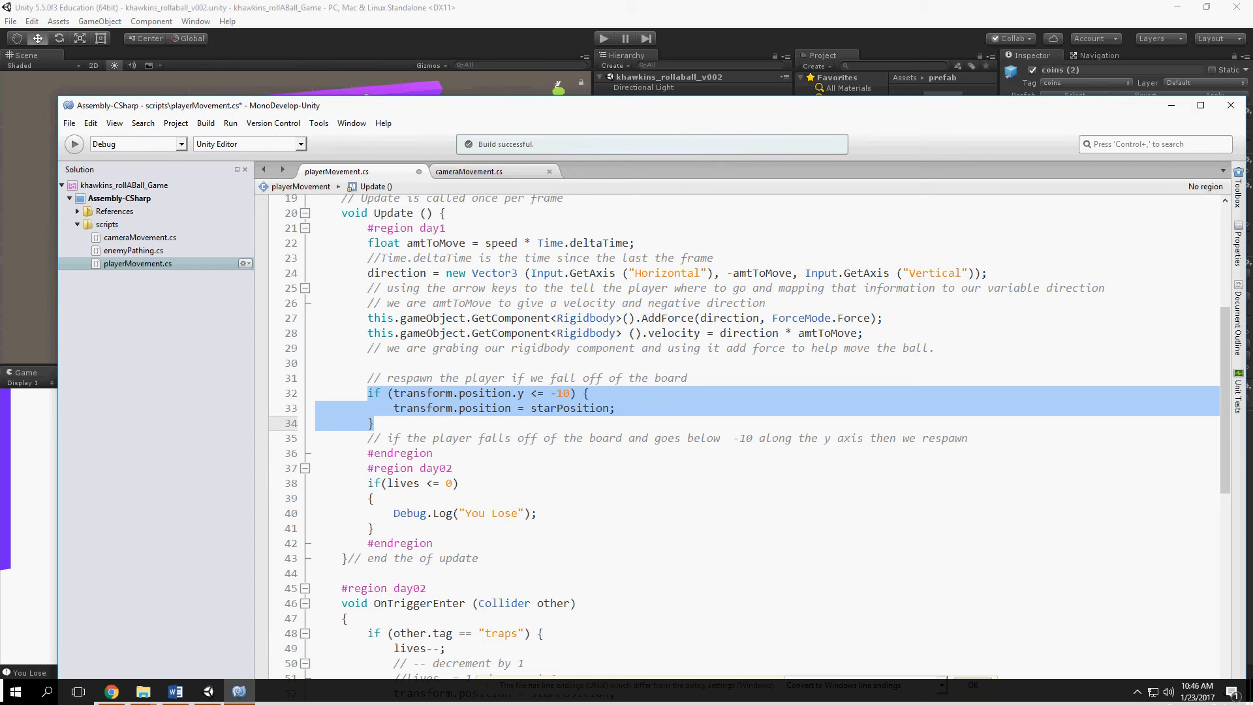
pyautogui.click(616, 409)
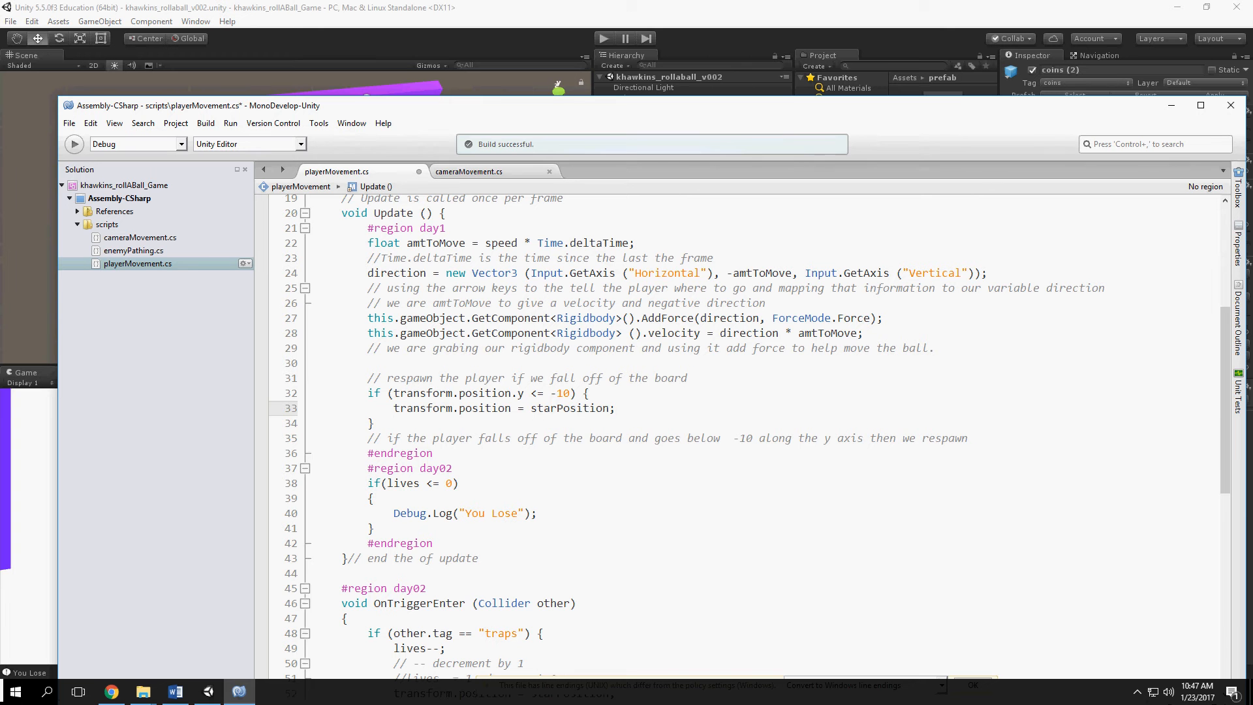
pyautogui.click(590, 394)
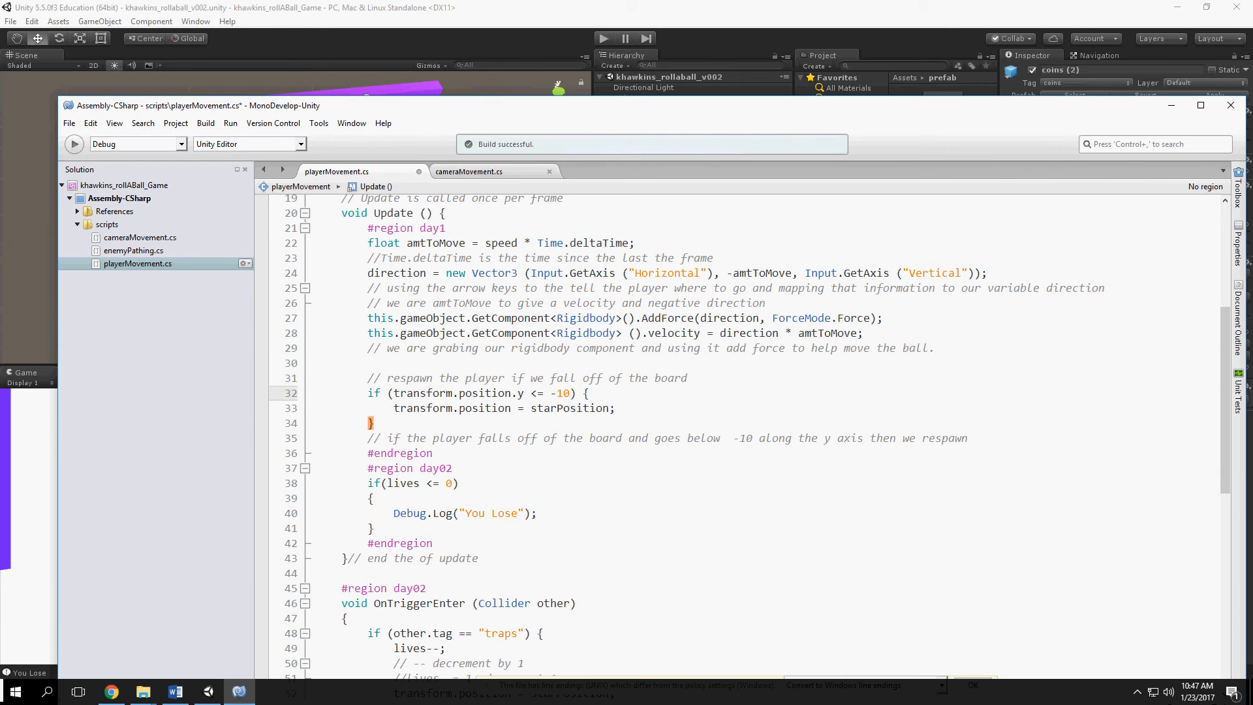
pyautogui.press('Return')
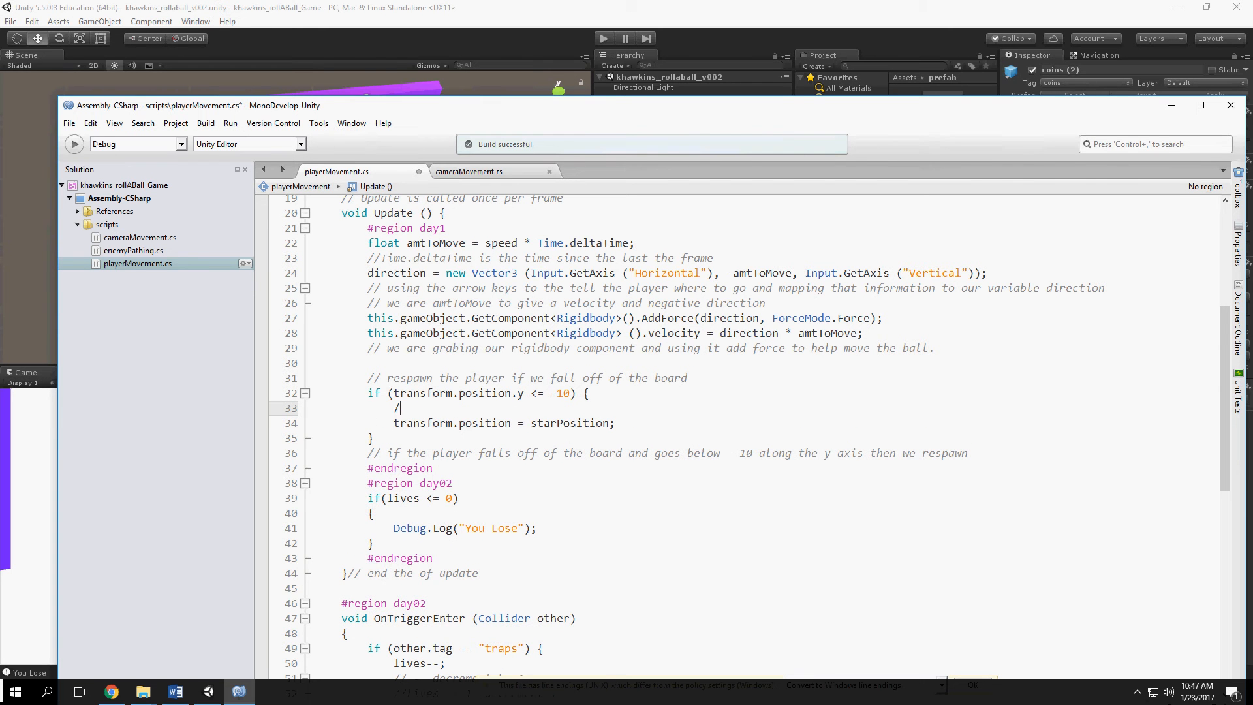
pyautogui.write(';ofe')
pyautogui.press('BackSpace')
pyautogui.press('BackSpace')
pyautogui.press('BackSpace')
pyautogui.press('BackSpace')
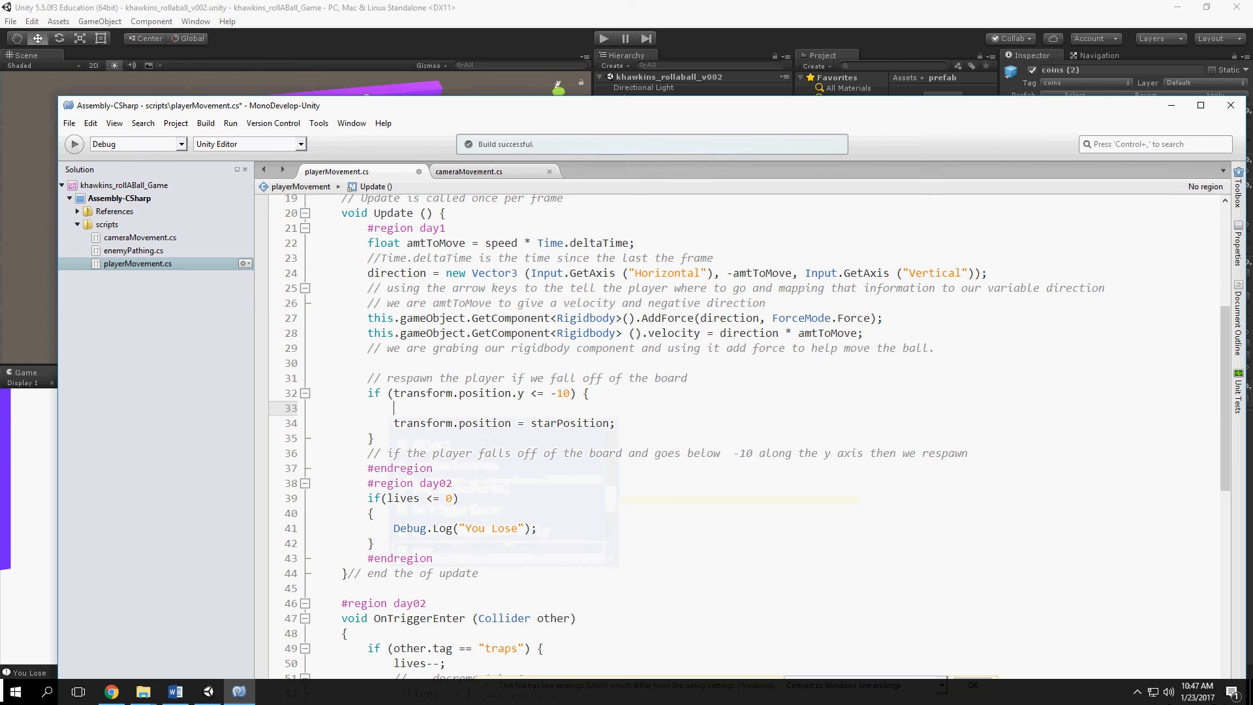
pyautogui.write('li')
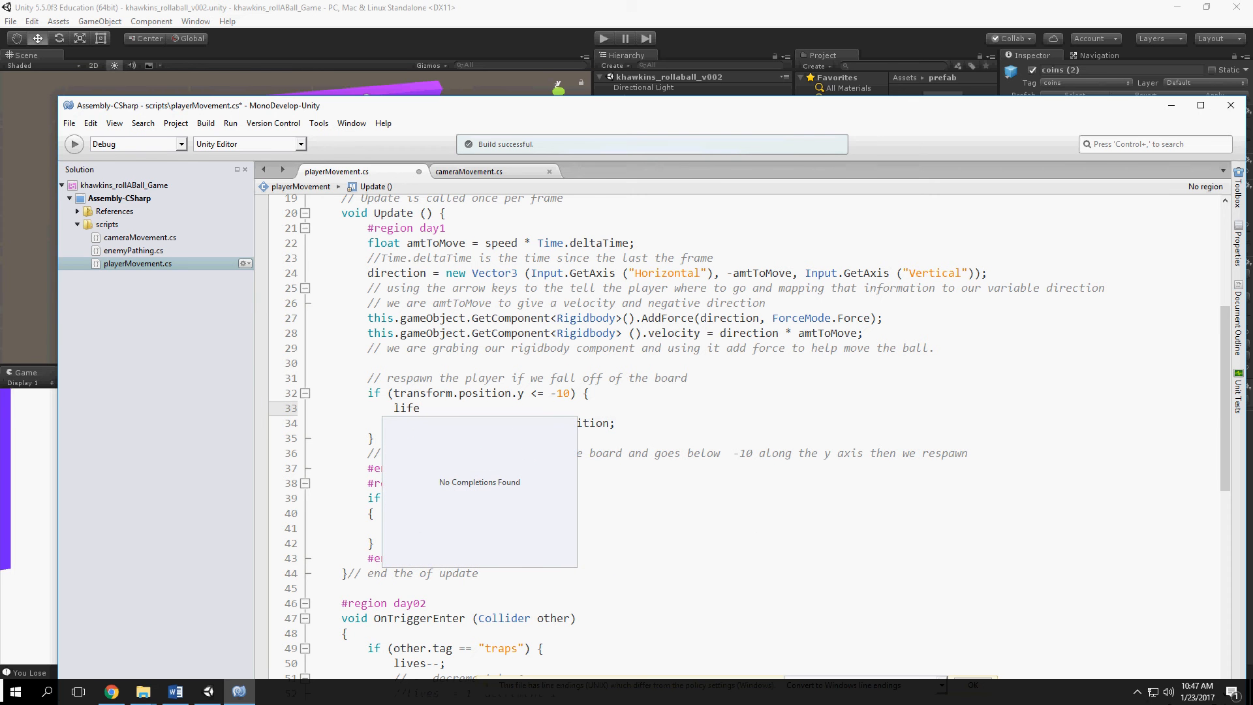
pyautogui.press('BackSpace')
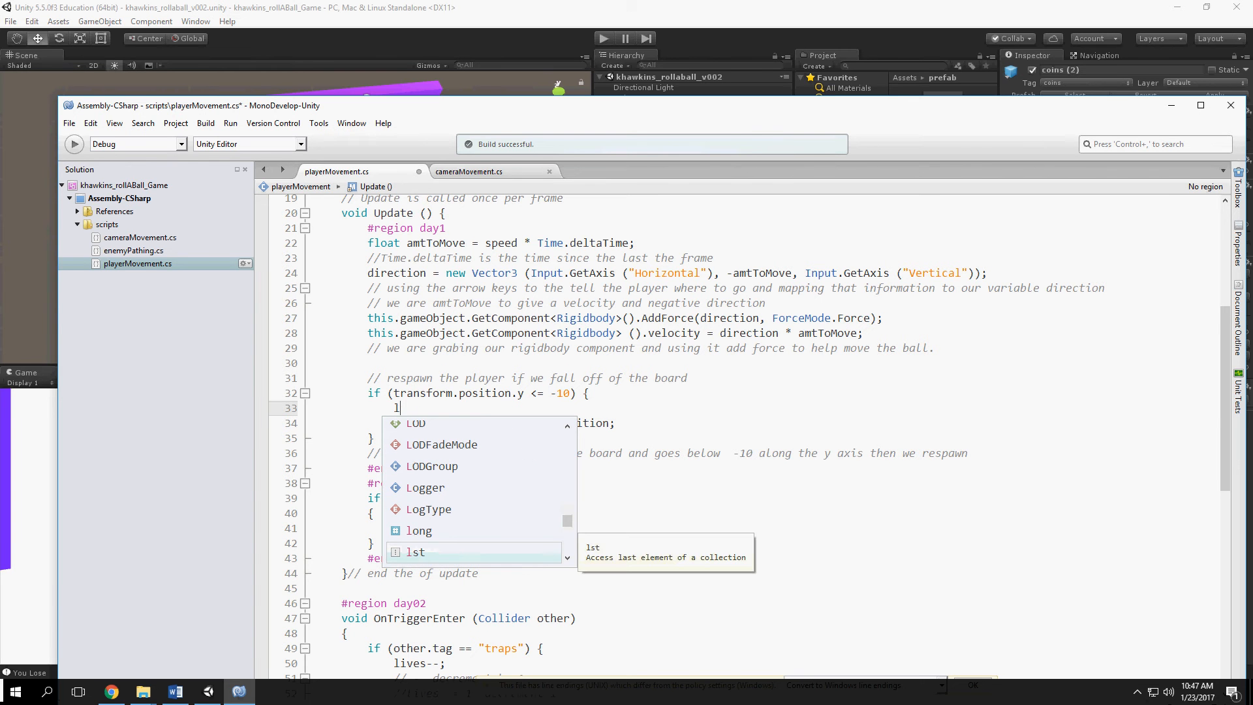
pyautogui.write('ive')
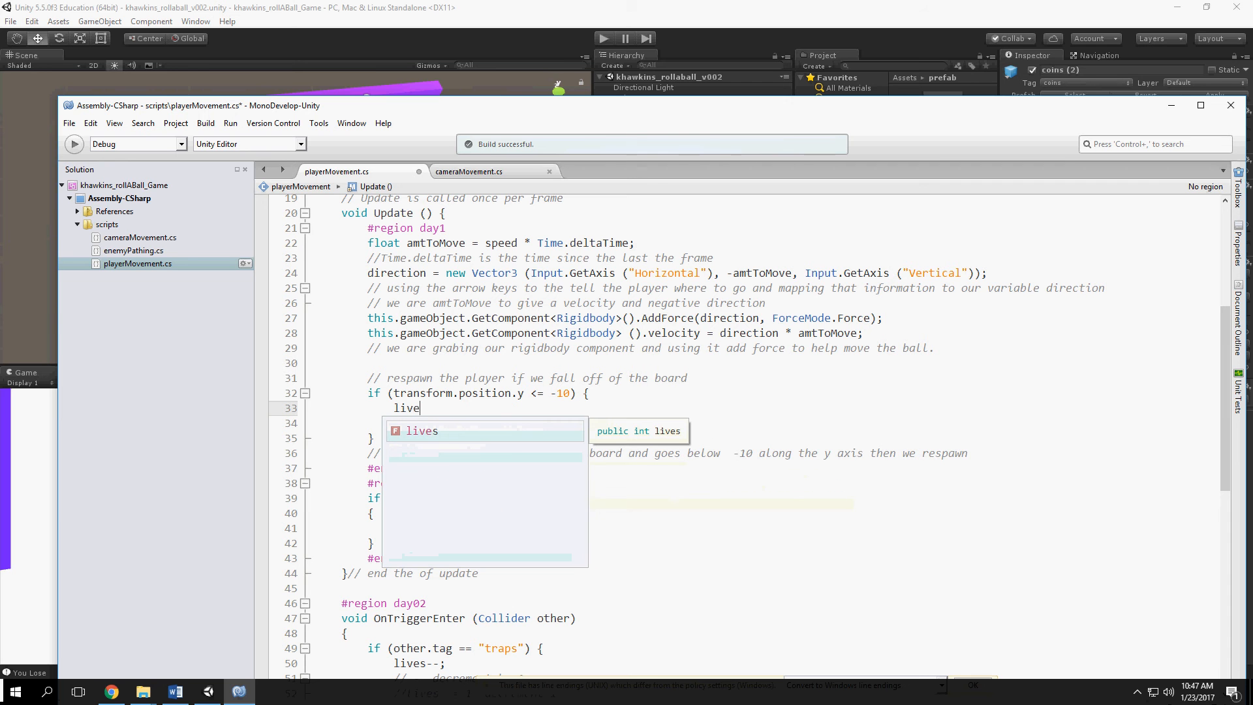
pyautogui.write('s--')
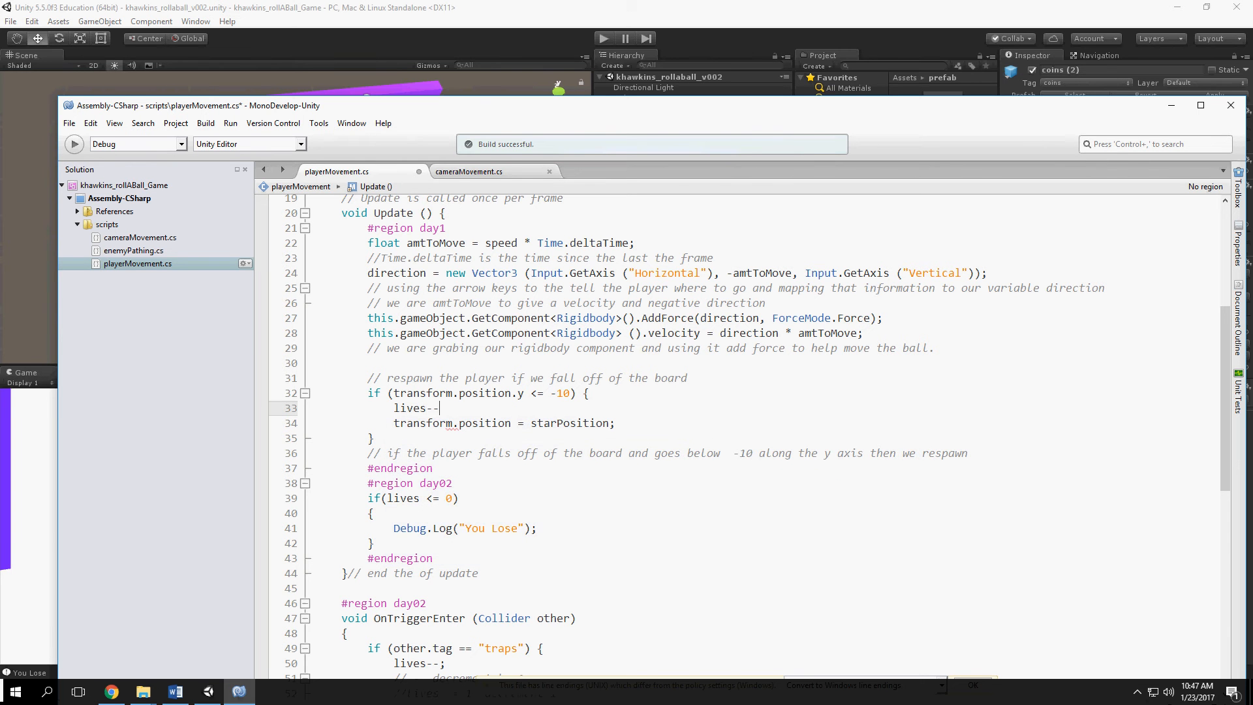
pyautogui.write(';')
# Check the "lives <= 0" lose condition against the new decrement and build the project.
pyautogui.moveTo(367, 498); pyautogui.dragTo(374, 543)
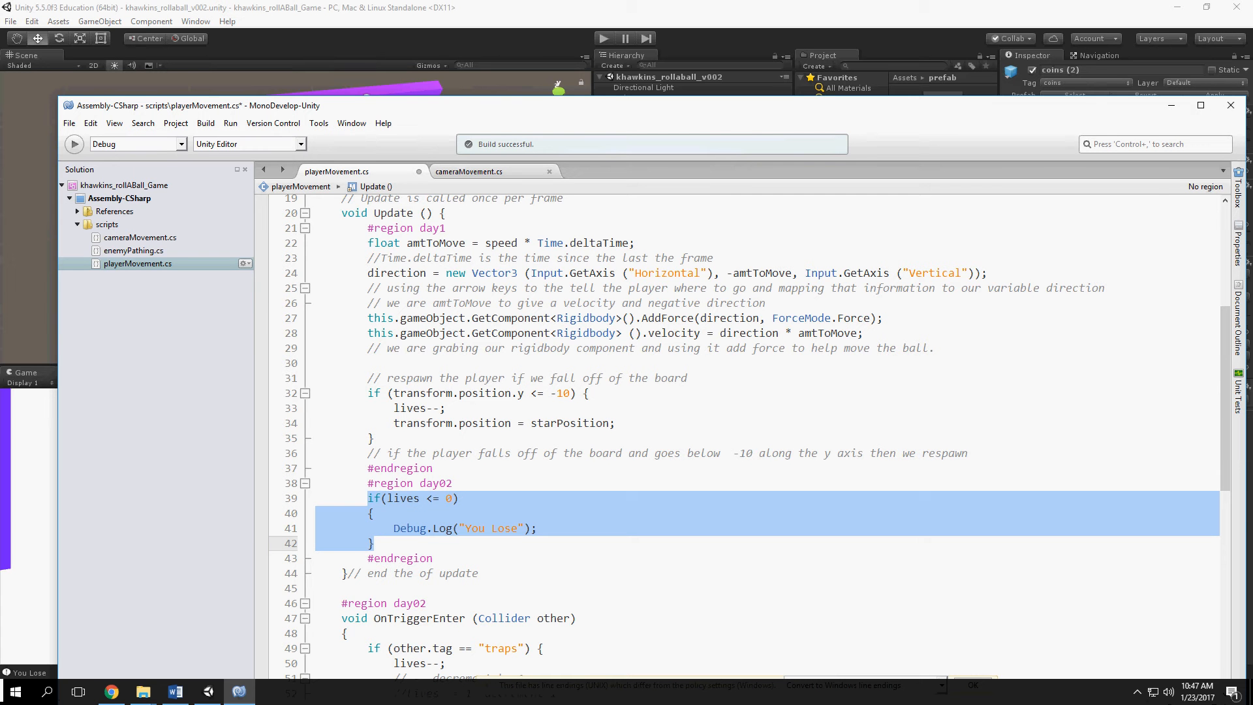
pyautogui.click(446, 408)
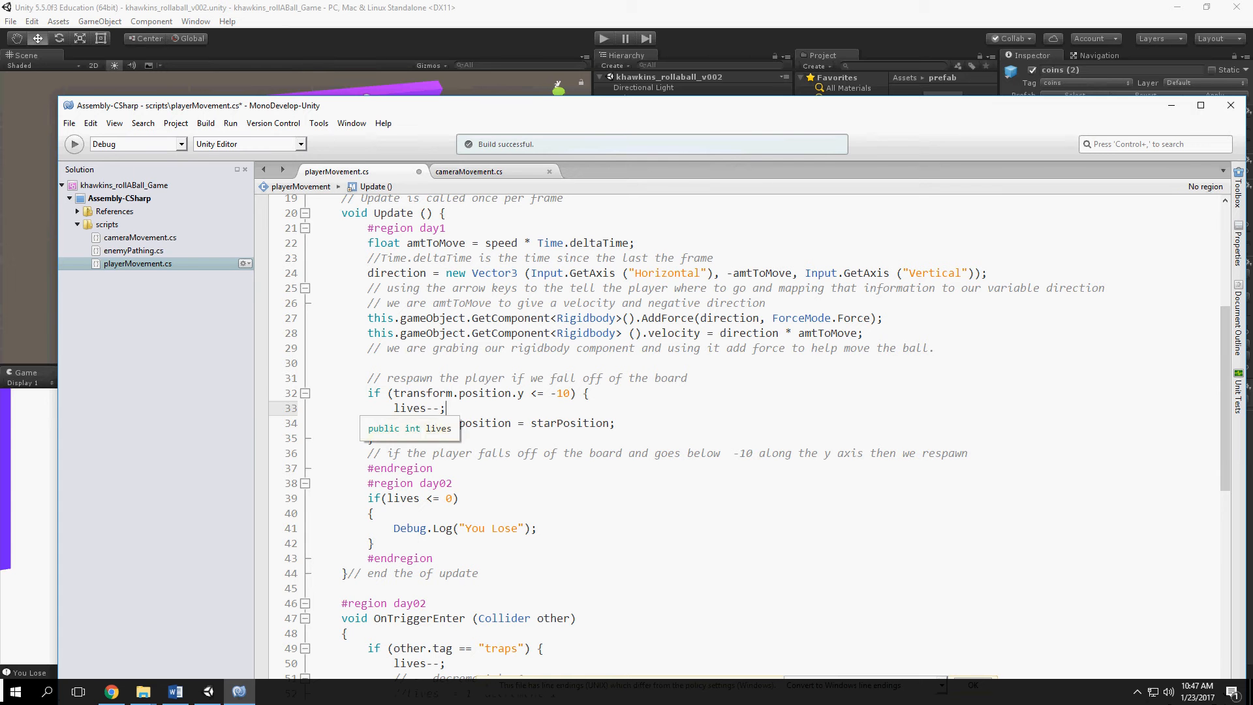
pyautogui.click(205, 123)
pyautogui.click(215, 154)
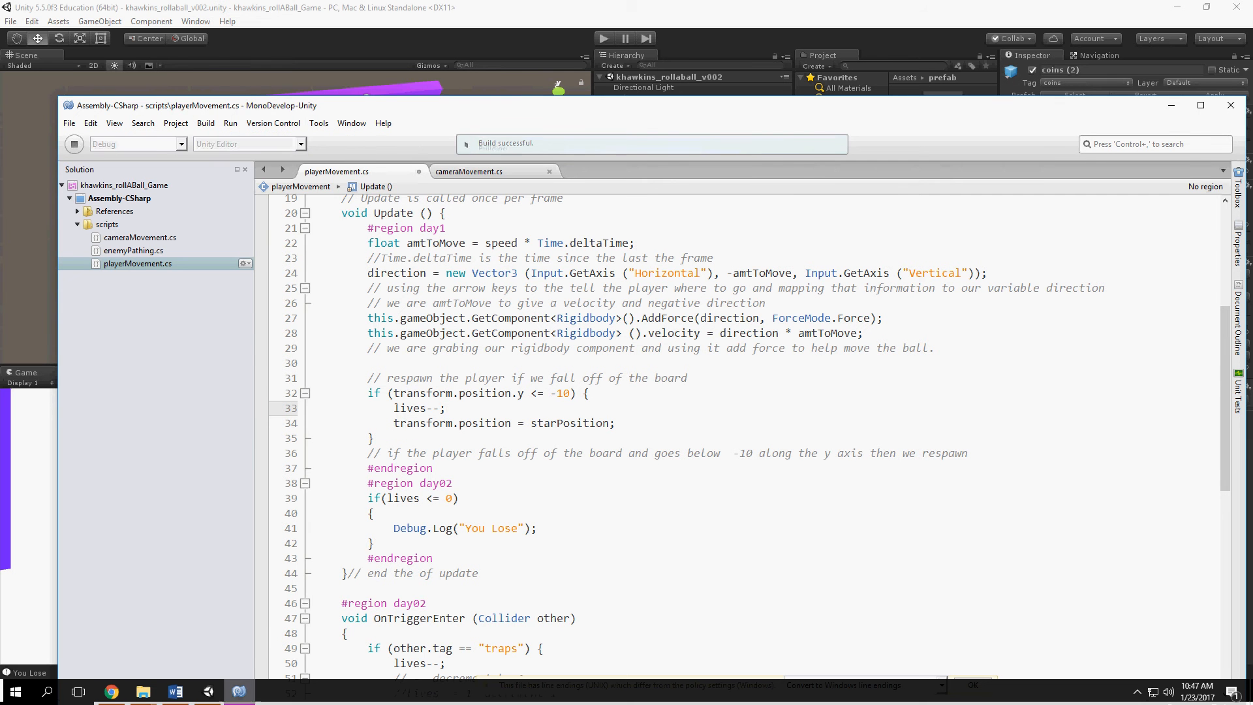
# Append the comment "// now we can lose the game if we fall off to many times" to the new lives-- line and build again.
pyautogui.write('// now we can lose the game if we fall off to many times')
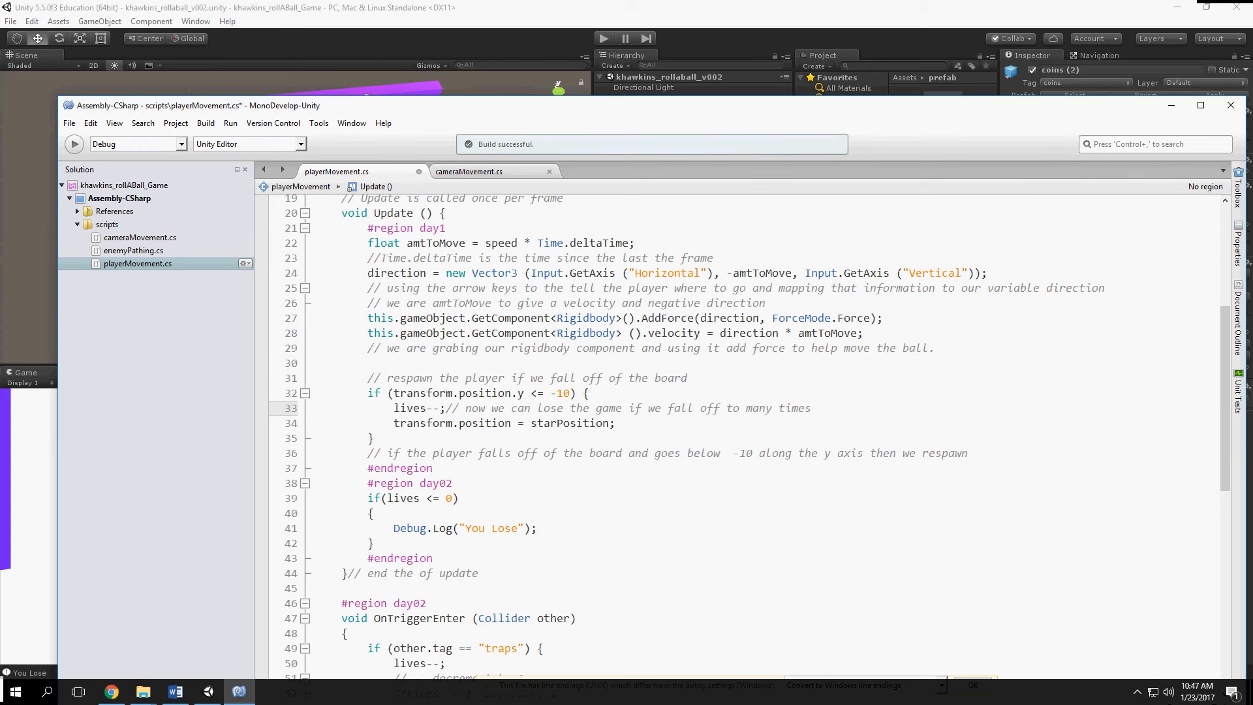
pyautogui.click(206, 123)
pyautogui.click(229, 140)
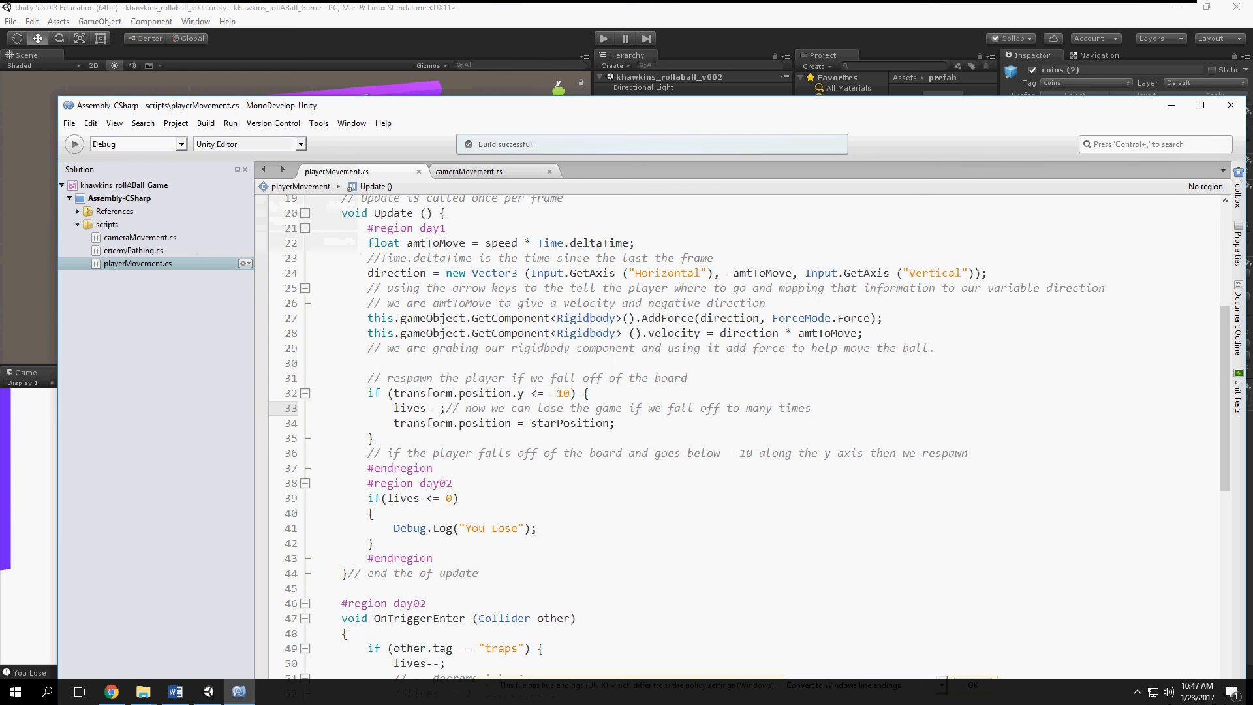
# Switch to Unity and start the game in play mode.
pyautogui.hotkey('alt', 'Tab')
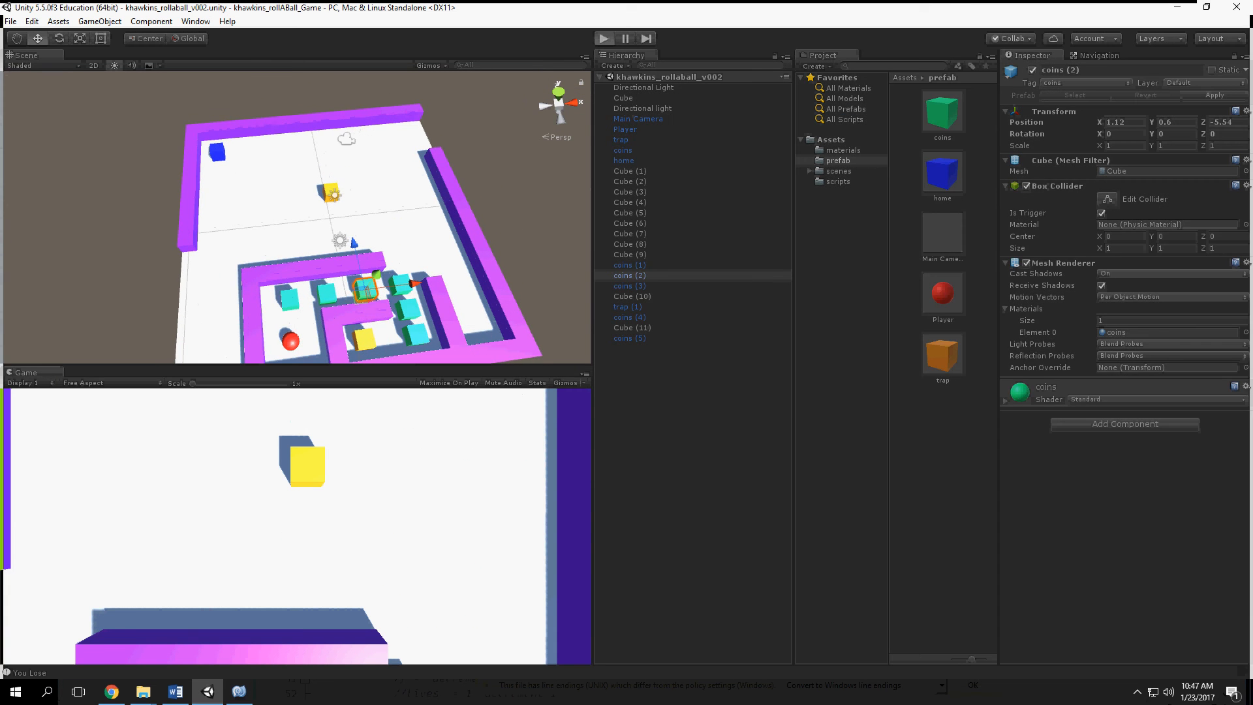
pyautogui.hotkey('ctrl', 'p')
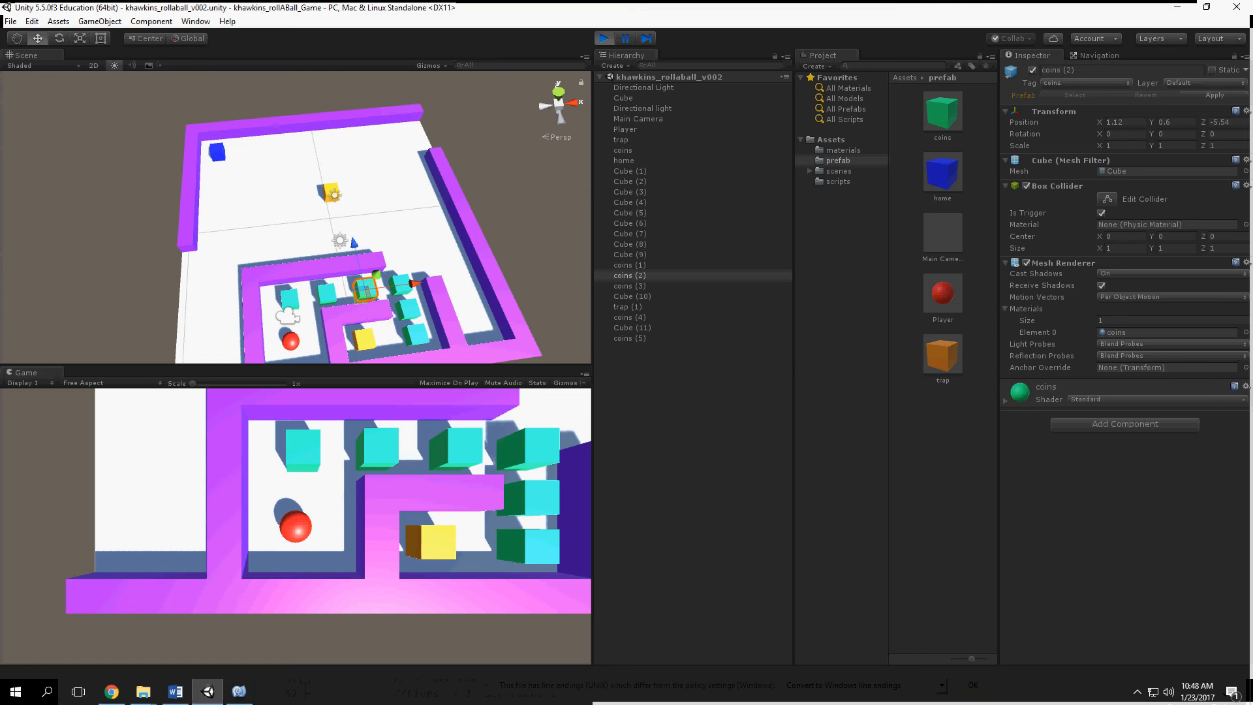
# Return to MonoDevelop, review the lives, traps, coins and home conditions in playerMovement.cs, and build the project once more.
pyautogui.hotkey('alt', 'Tab')
pyautogui.scroll(-4, 744, 430)
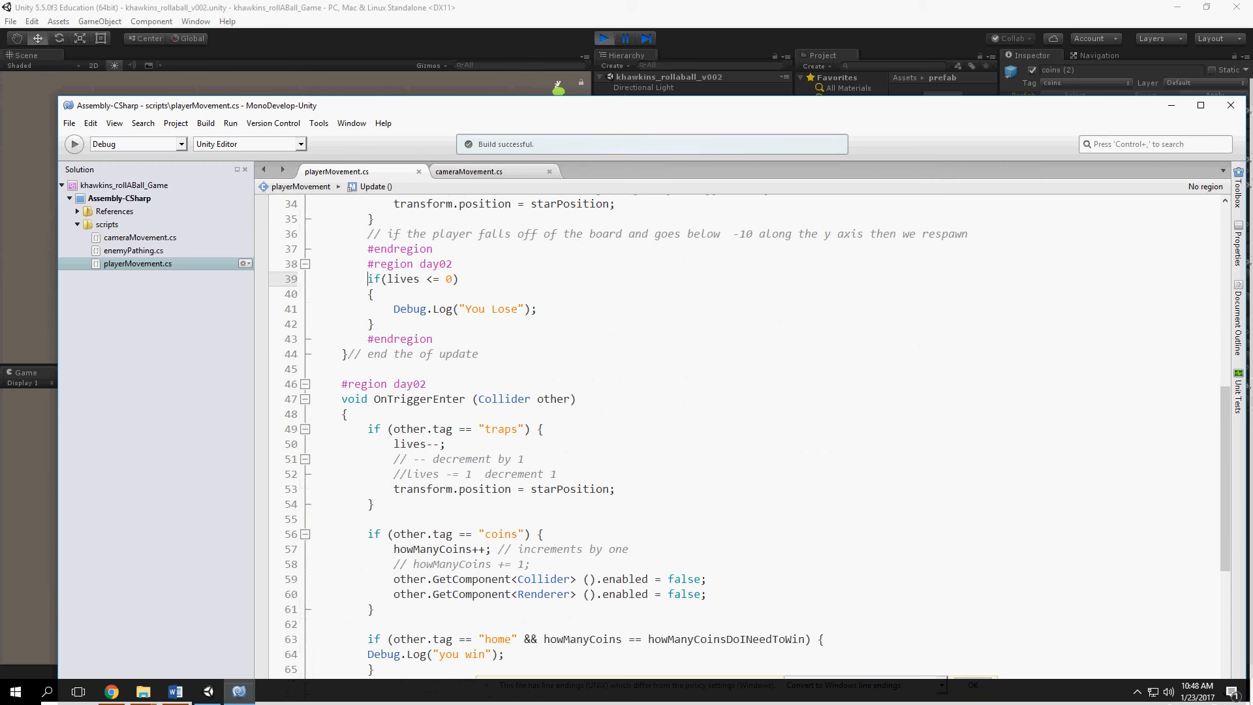
pyautogui.scroll(-5, 287, 279)
pyautogui.keyDown('ctrl'); pyautogui.scroll(-4, 744, 437); pyautogui.keyUp('ctrl')
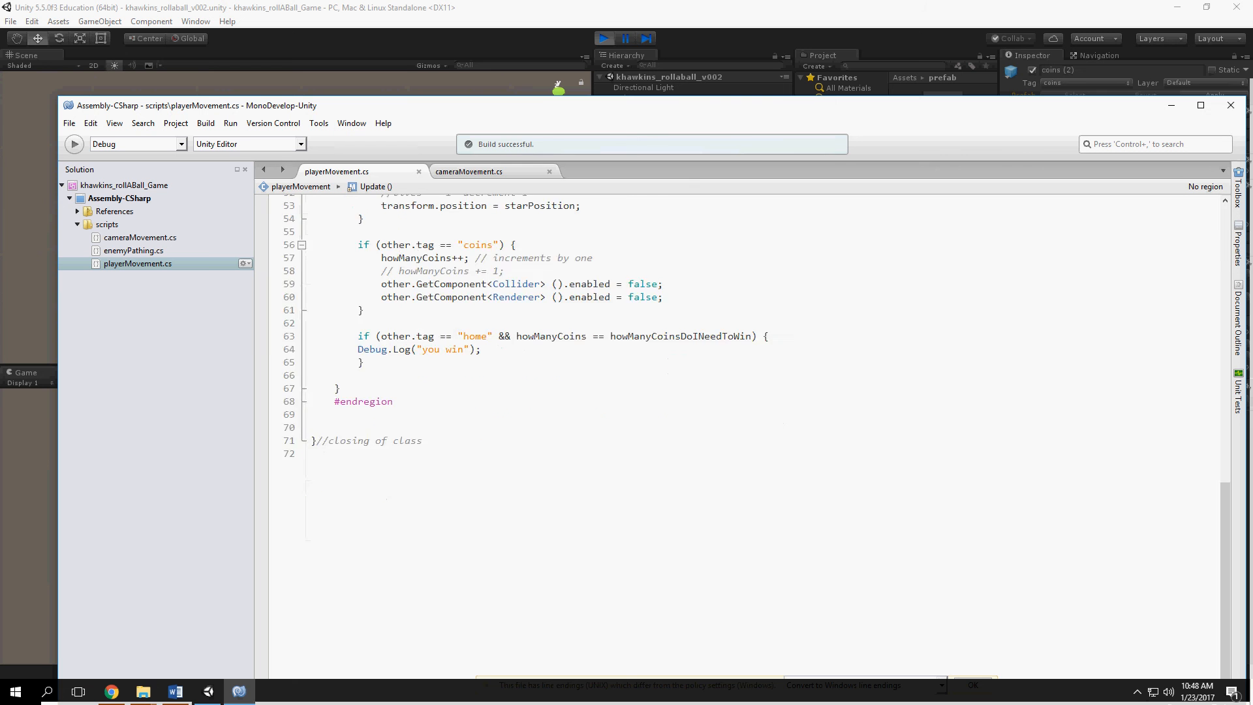
pyautogui.keyDown('ctrl'); pyautogui.scroll(2, 744, 437); pyautogui.keyUp('ctrl')
pyautogui.scroll(2, 744, 437)
pyautogui.keyDown('ctrl'); pyautogui.scroll(-1, 744, 438); pyautogui.keyUp('ctrl')
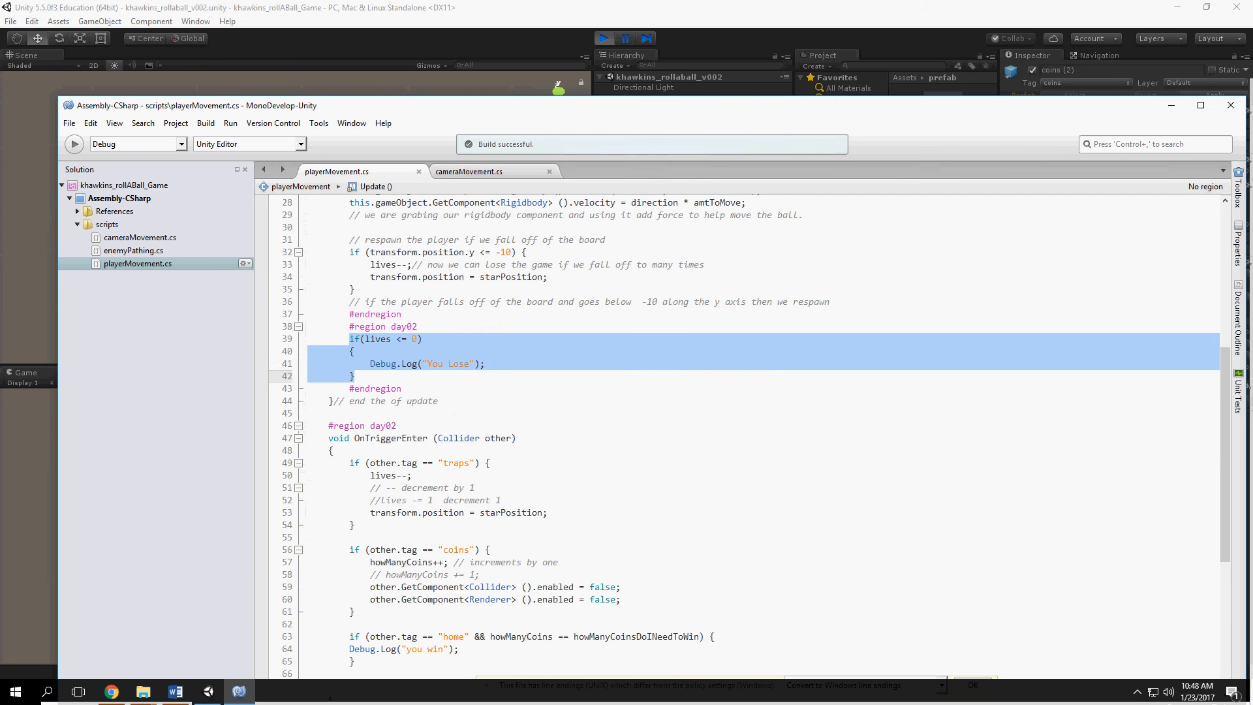
pyautogui.scroll(3, 744, 437)
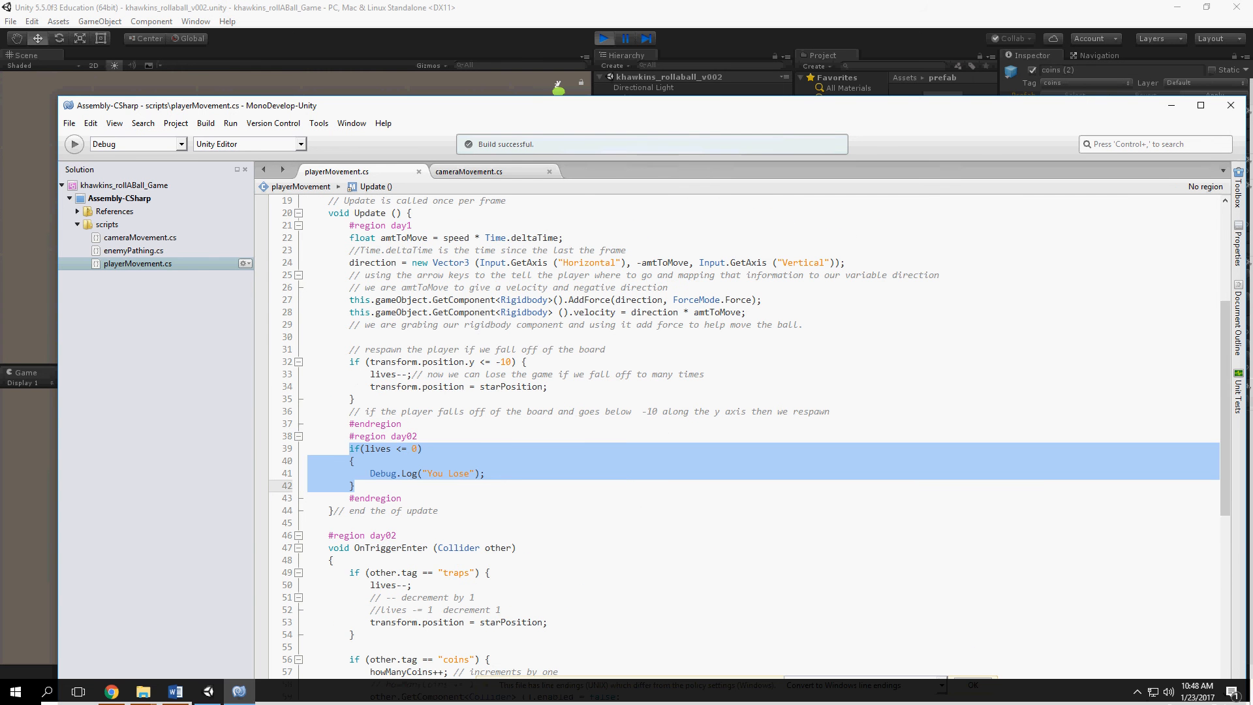
pyautogui.scroll(-2, 744, 437)
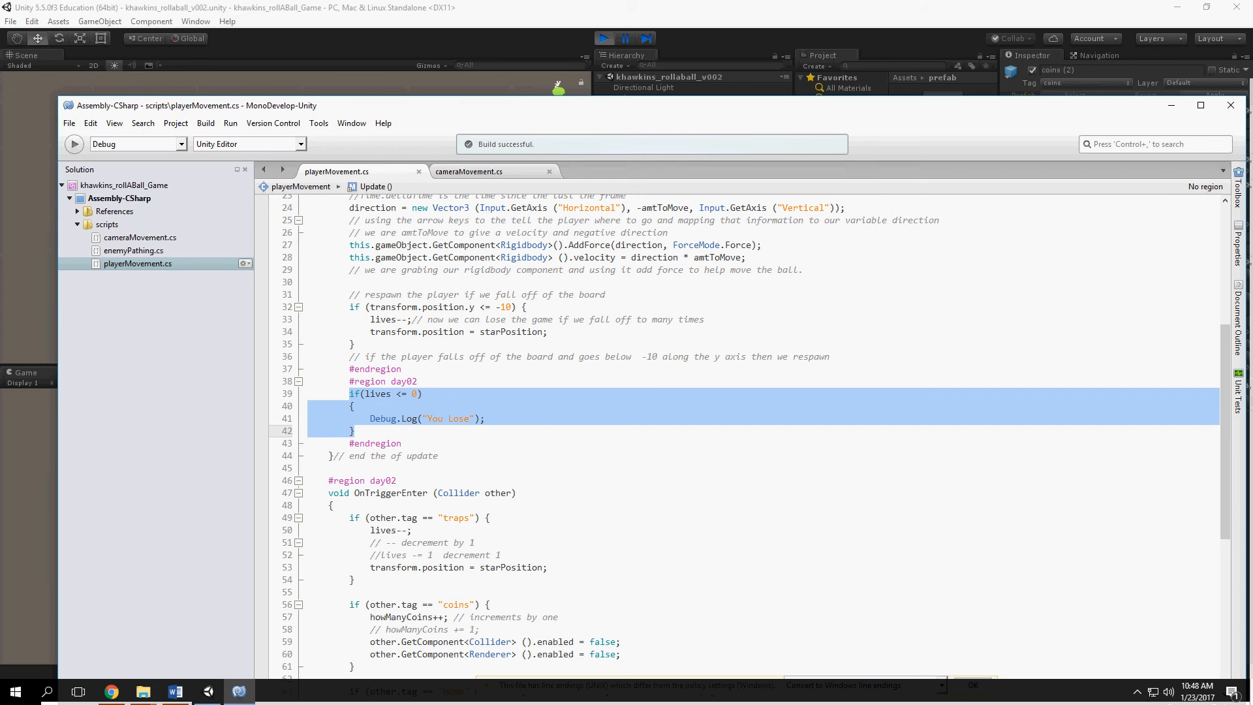
pyautogui.click(205, 123)
pyautogui.click(232, 154)
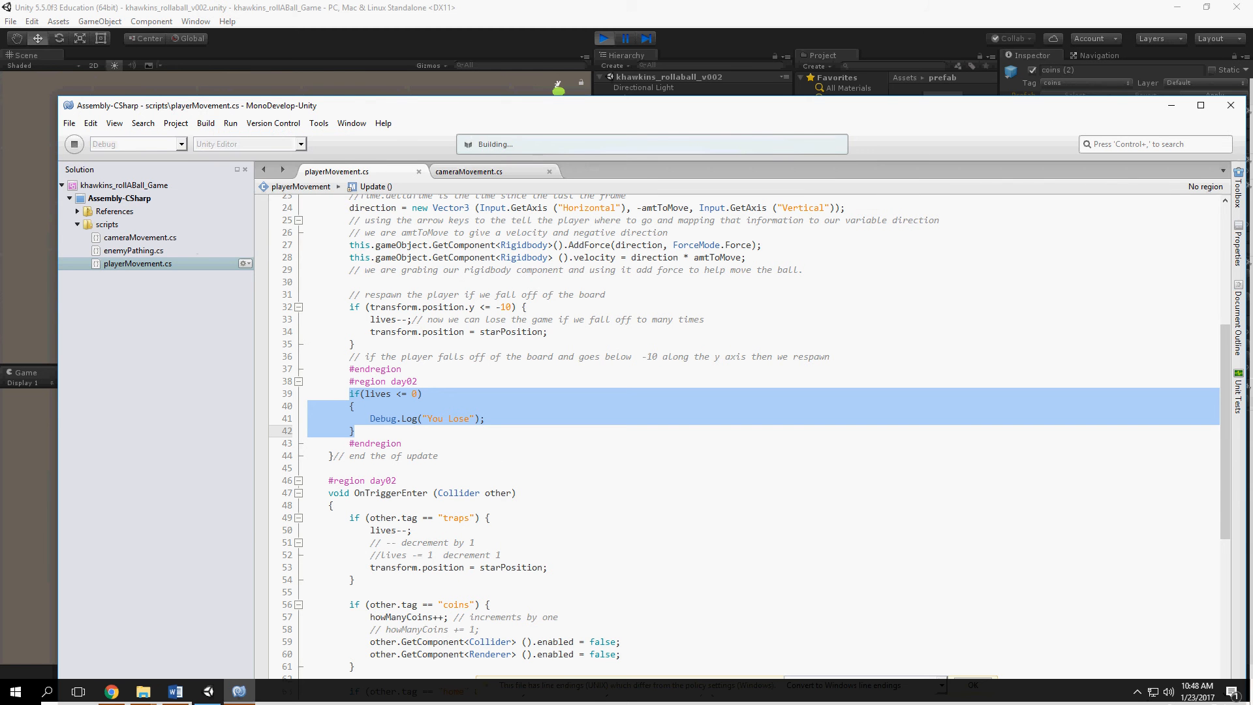
# Switch to Unity and roll the ball through the maze, collecting the coins, and off the board through the gap near the far corner.
pyautogui.hotkey('alt', 'Tab')
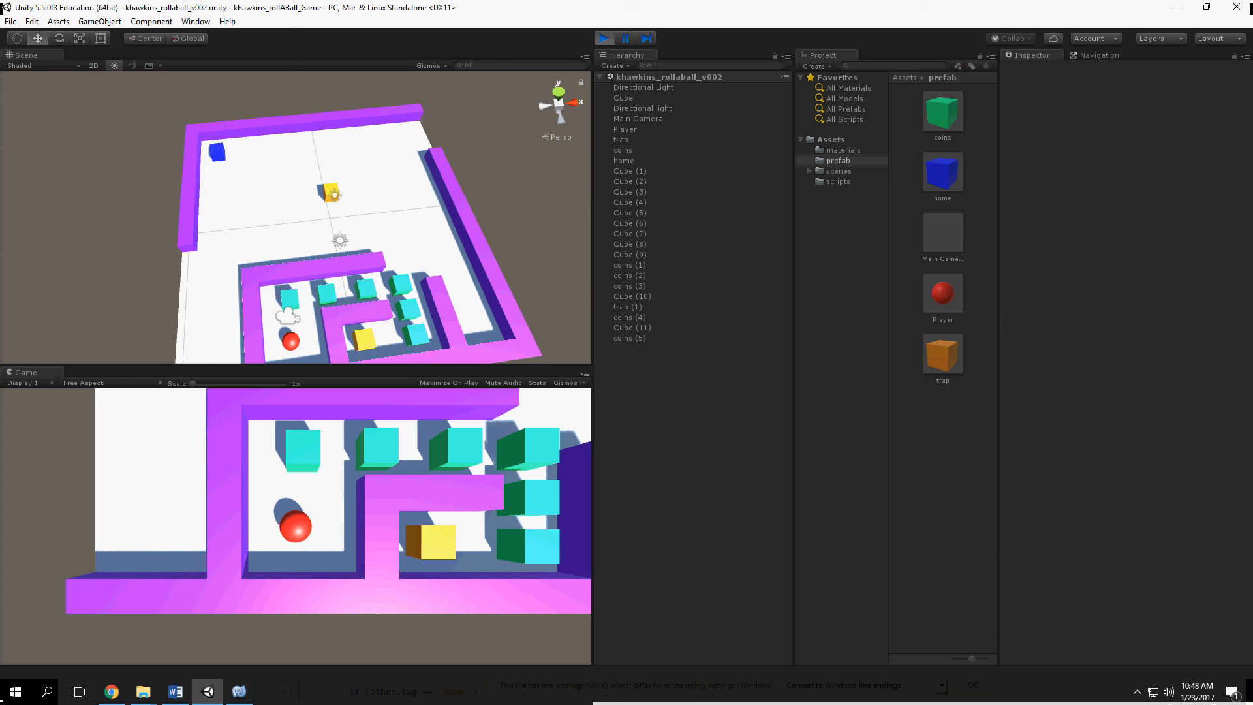
pyautogui.press('Up')
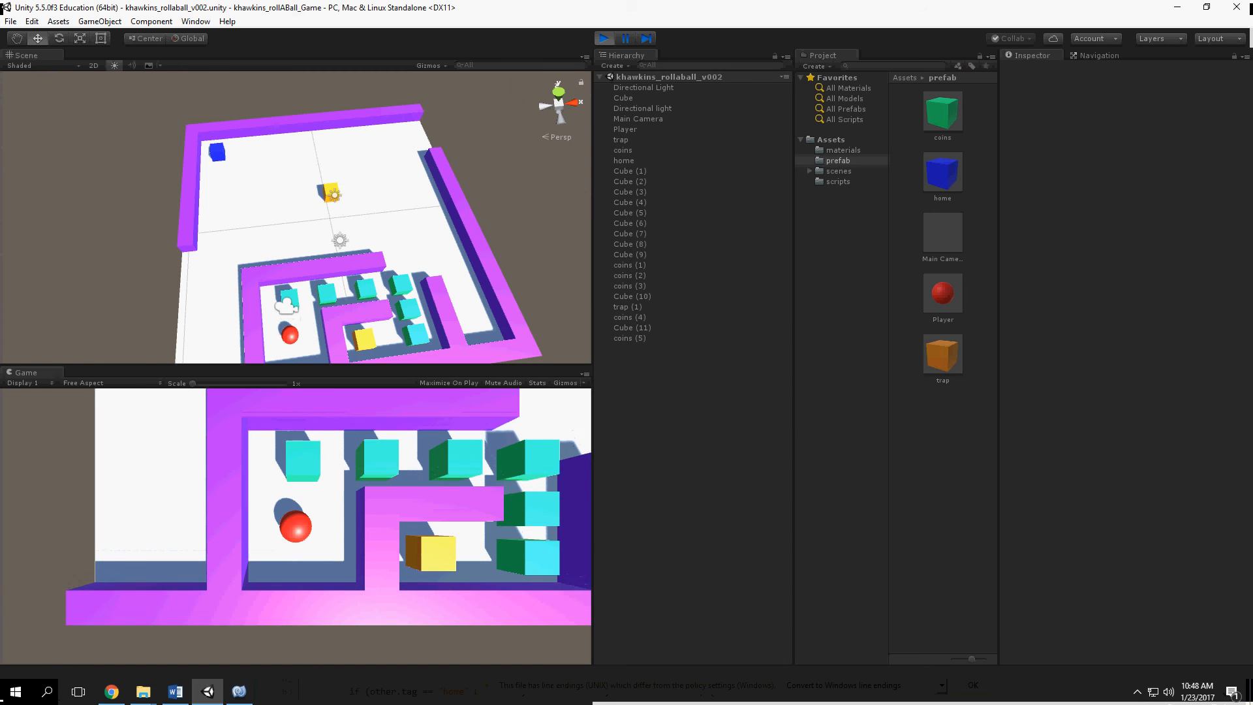
pyautogui.press('Right')
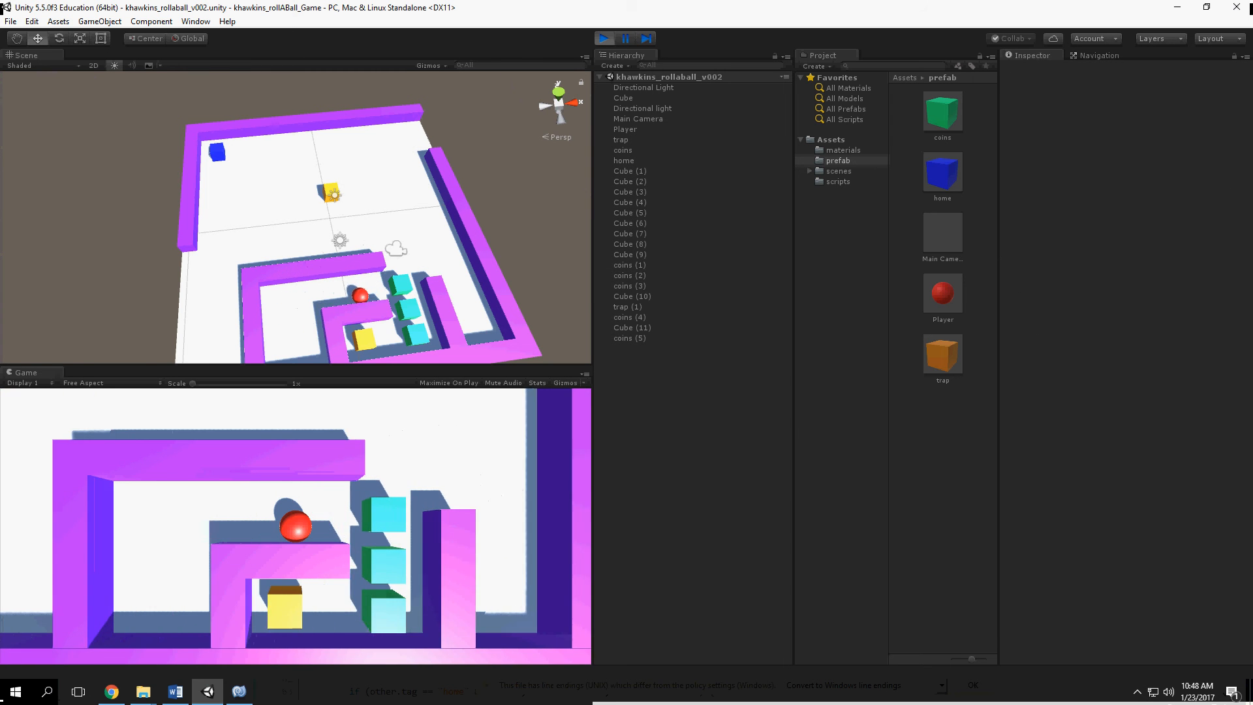
pyautogui.press('Down')
pyautogui.press('Up')
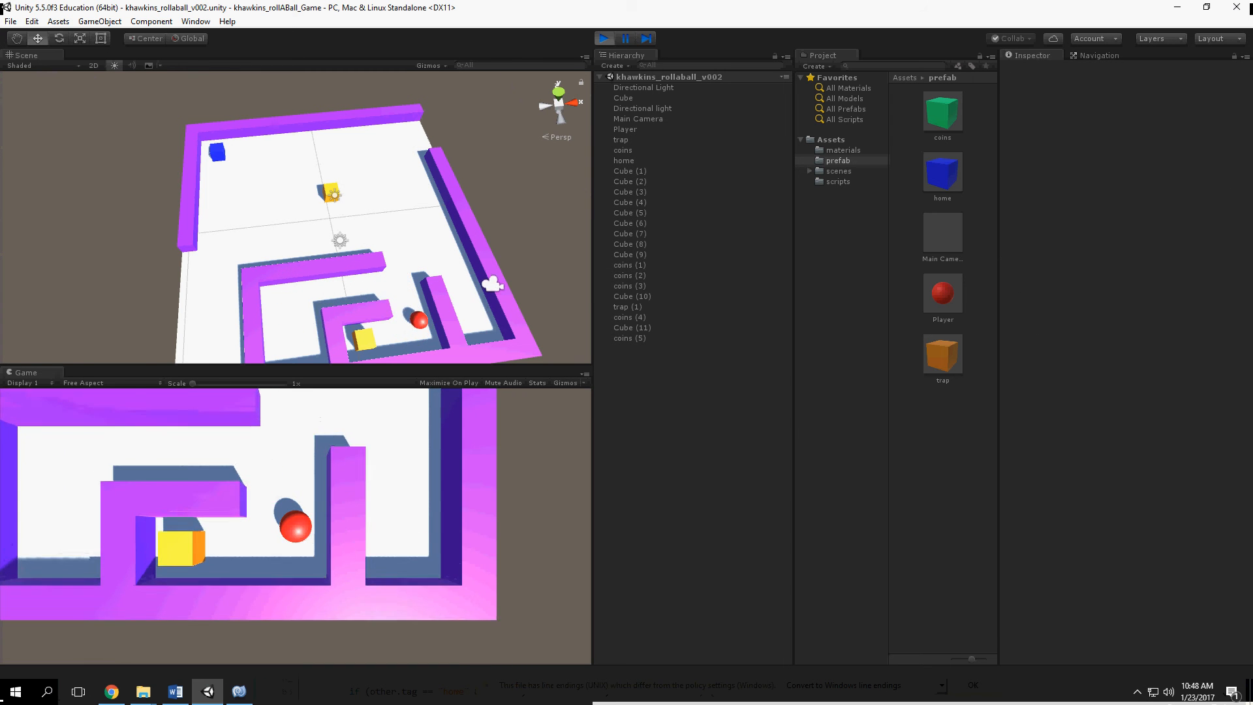
pyautogui.press('Right')
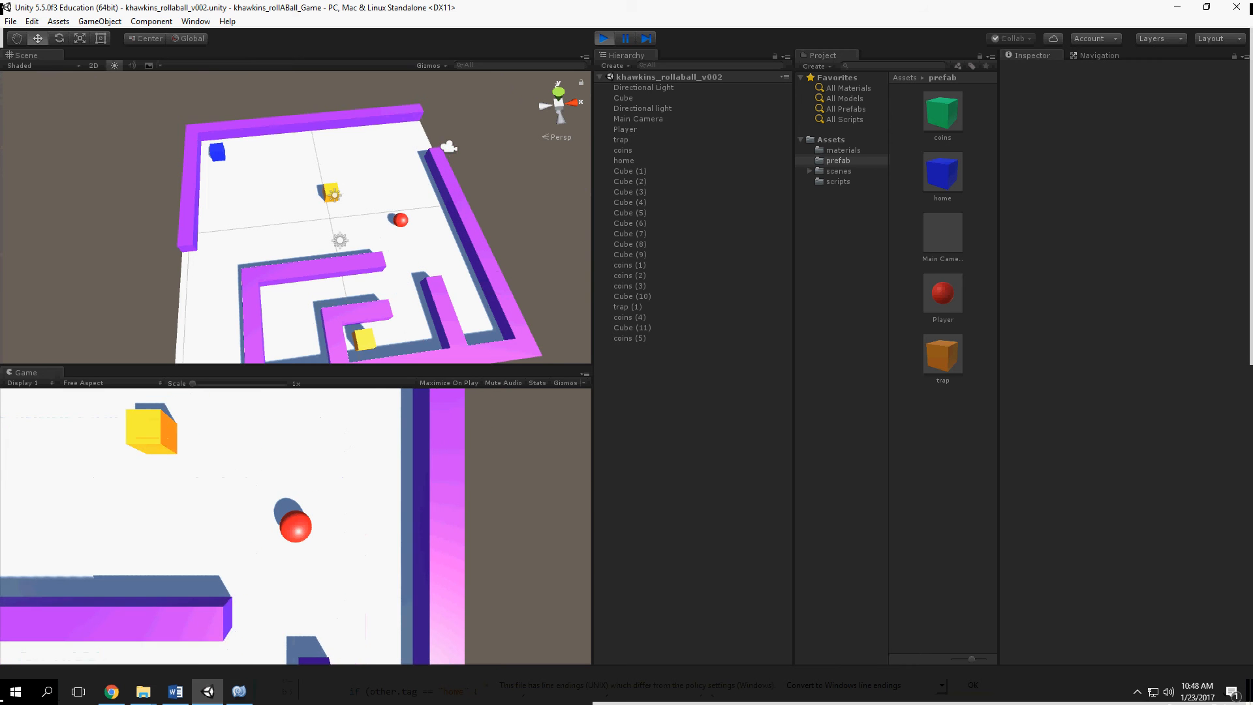
pyautogui.press('Left')
pyautogui.press('Right')
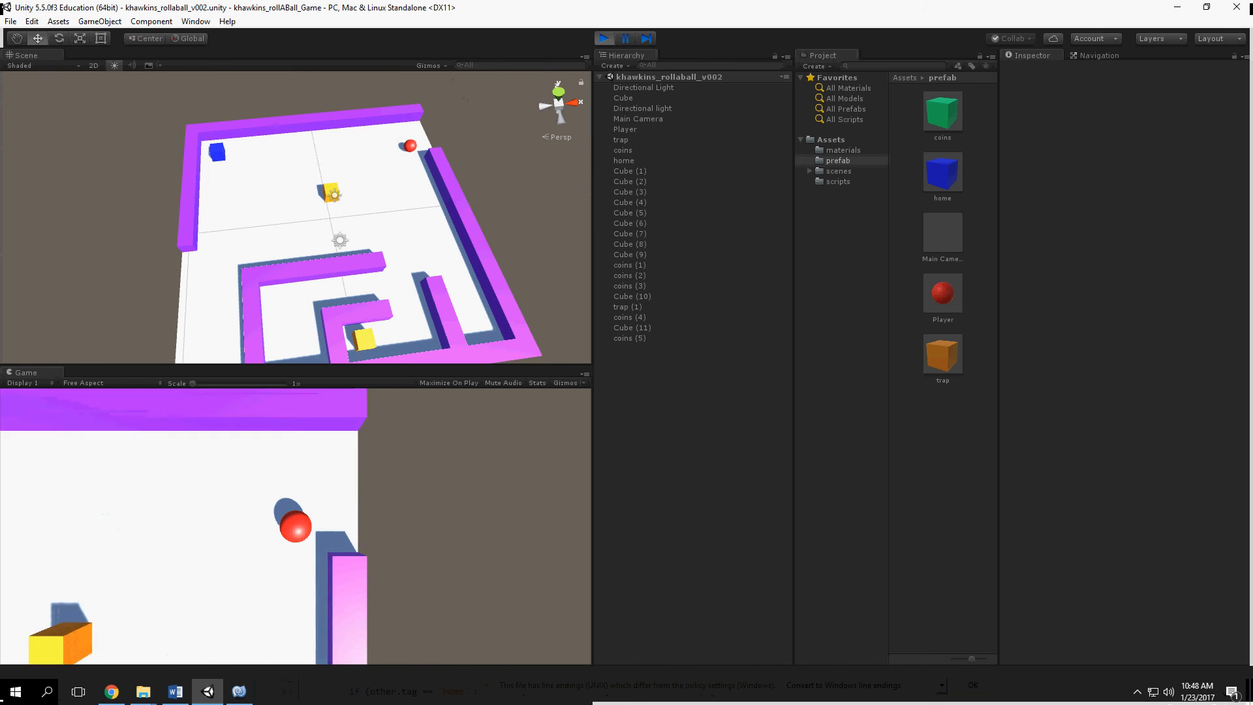
pyautogui.press('Left')
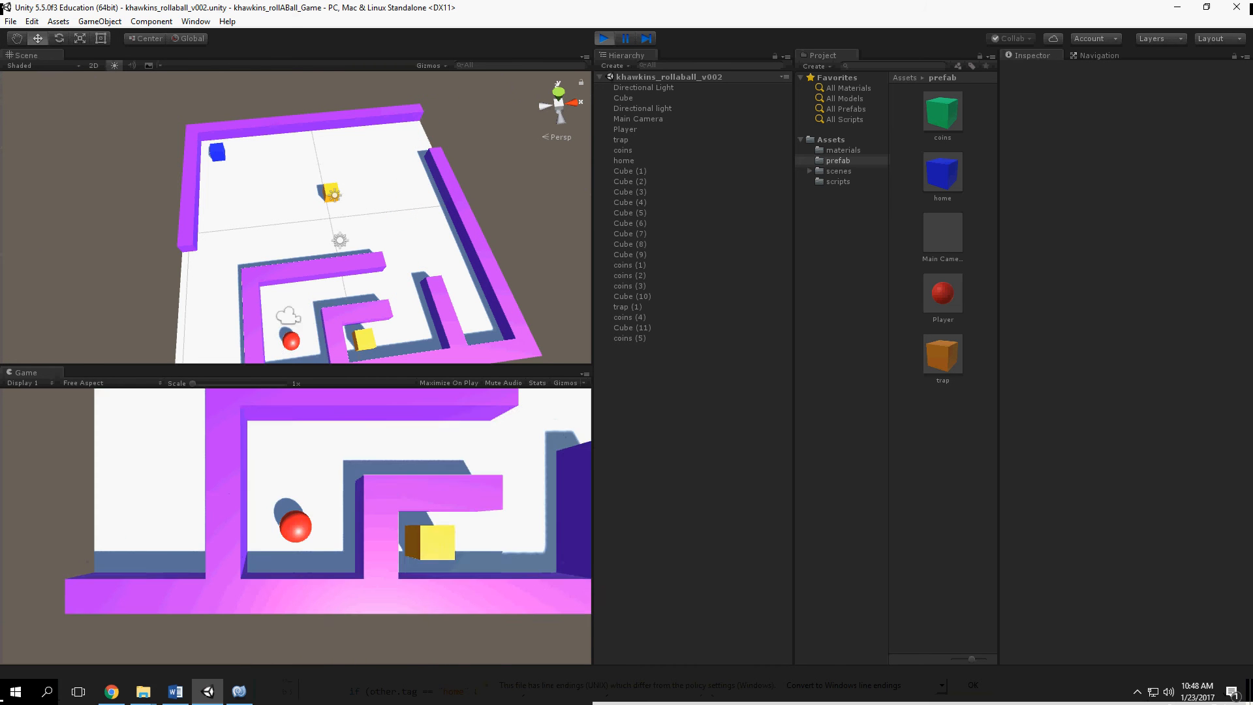
# Roll the respawned ball out of the maze and off the open board edge a second time.
pyautogui.press('Up')
pyautogui.press('Right')
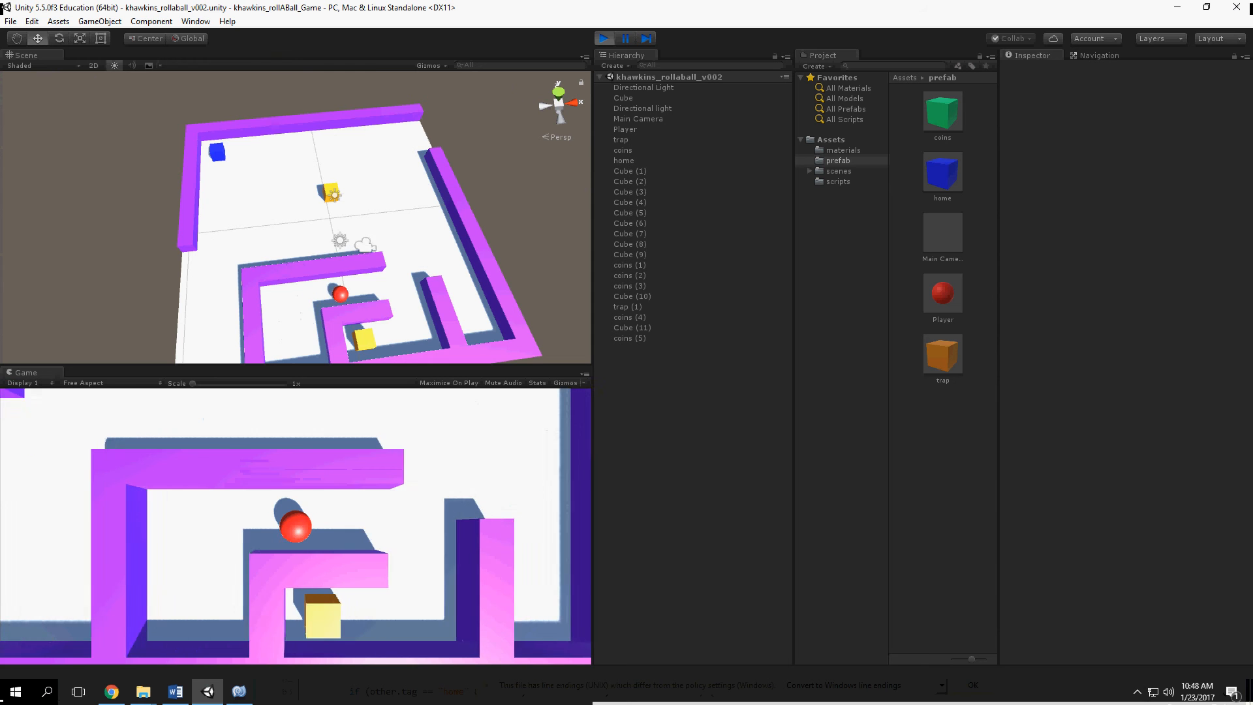
pyautogui.press('Left')
pyautogui.press('Up')
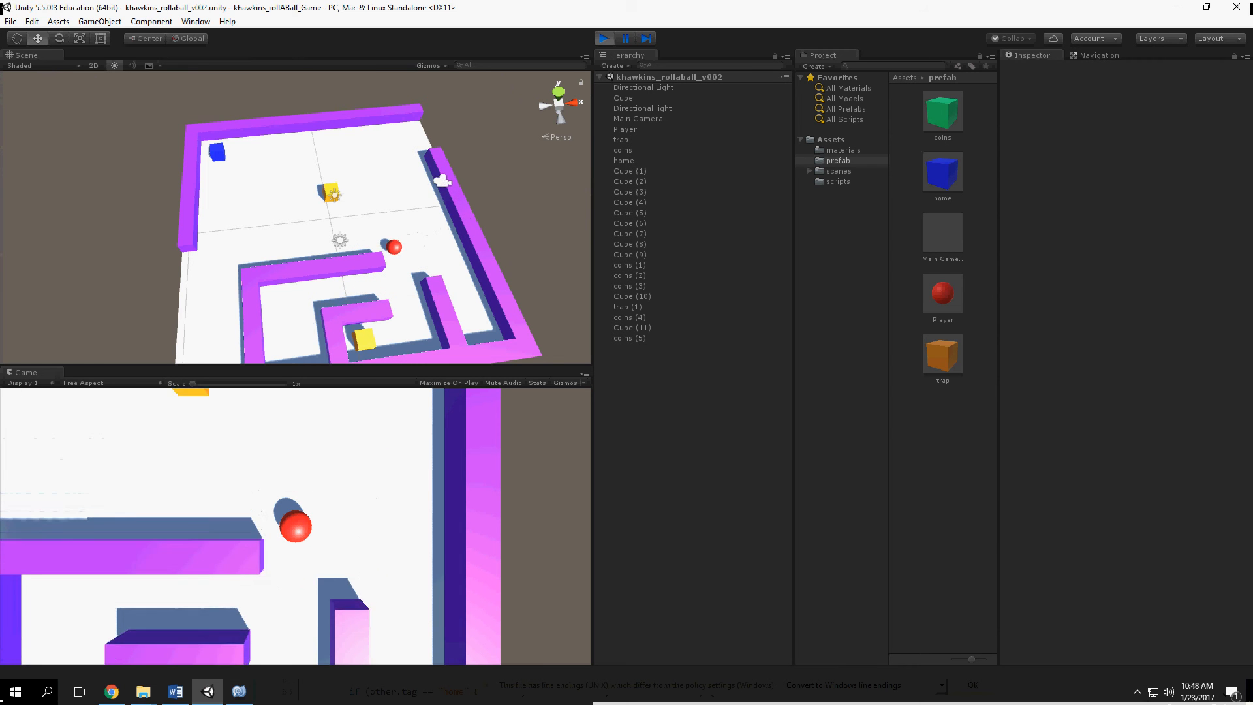
pyautogui.press('Right')
pyautogui.press('Right')
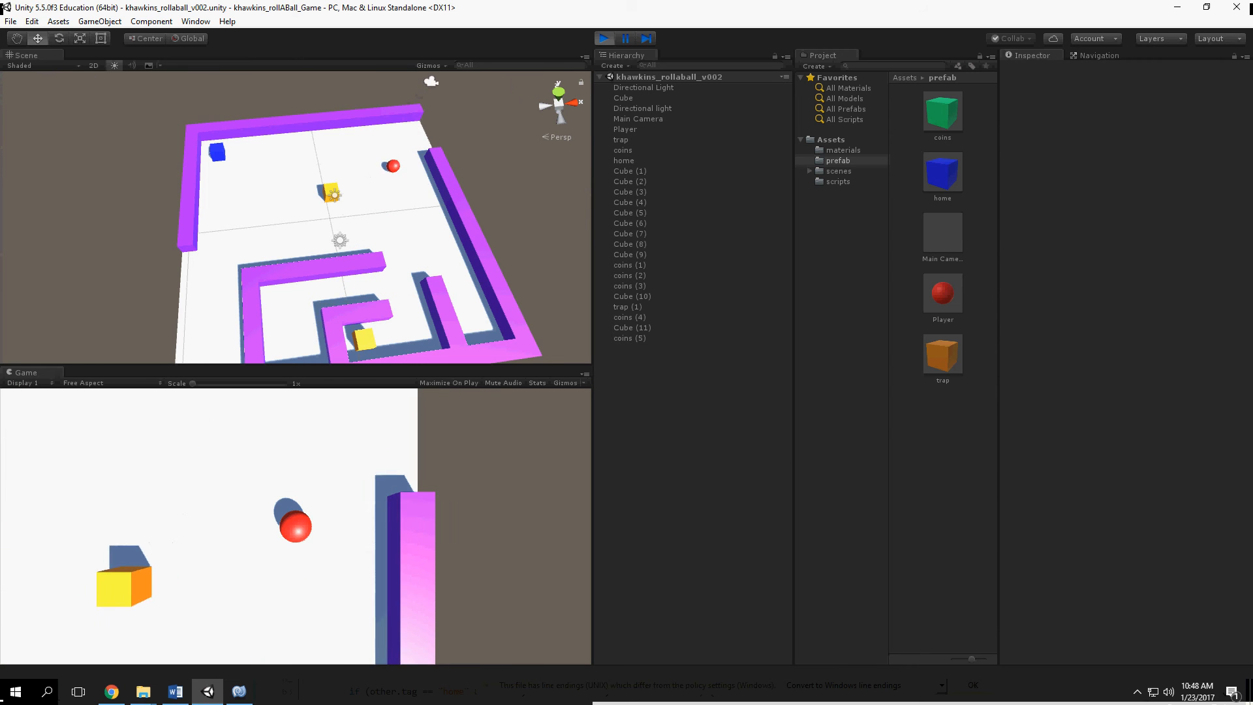
pyautogui.press('Down')
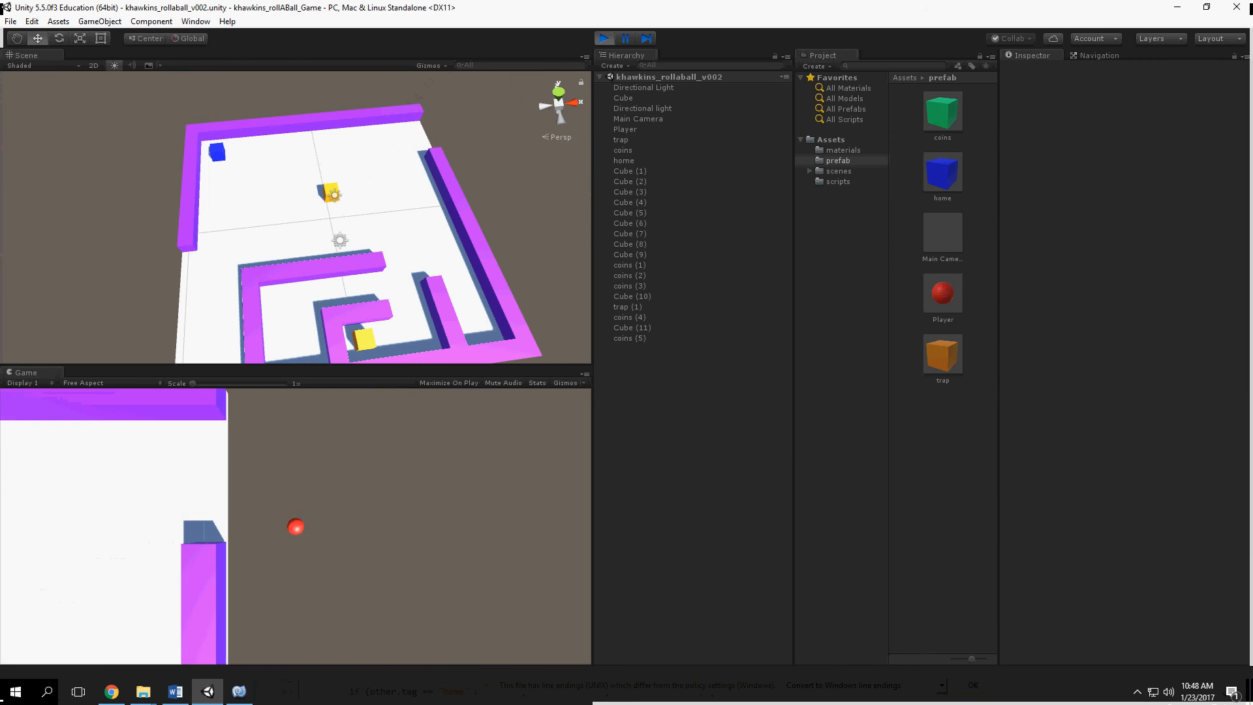
# Drive the ball off the board a third time to test the lose condition, and stop play mode.
pyautogui.press('Up')
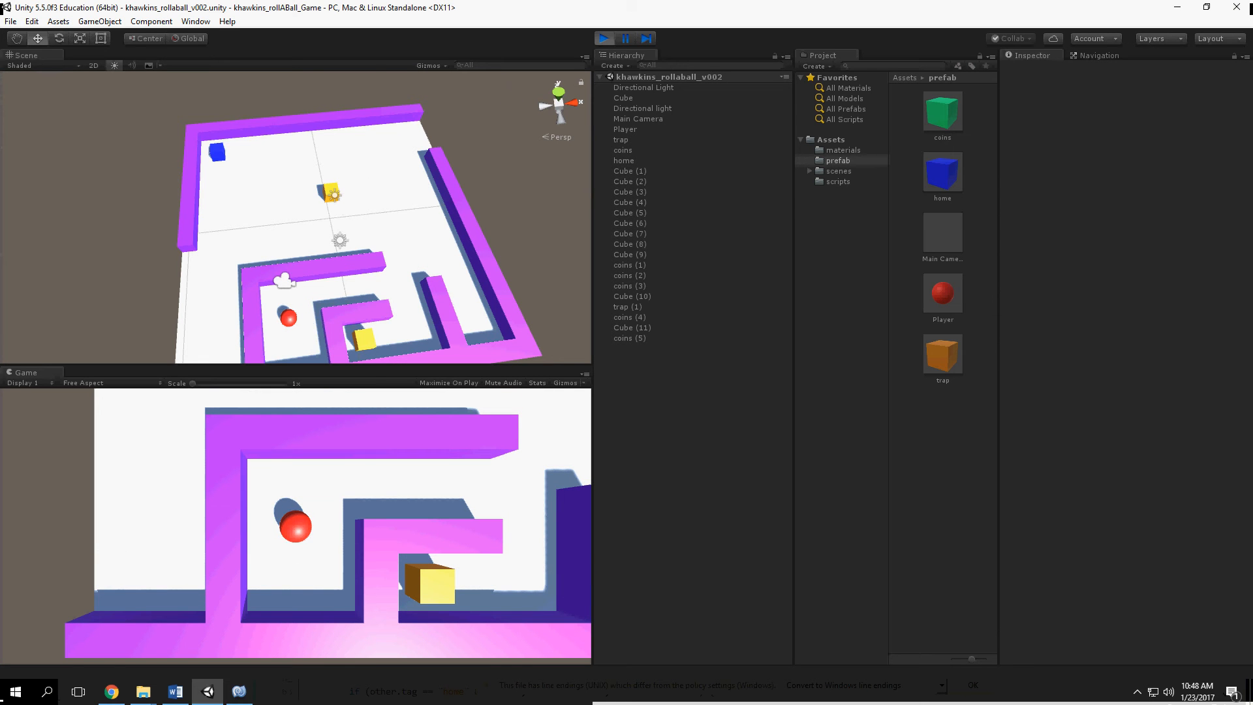
pyautogui.press('Up')
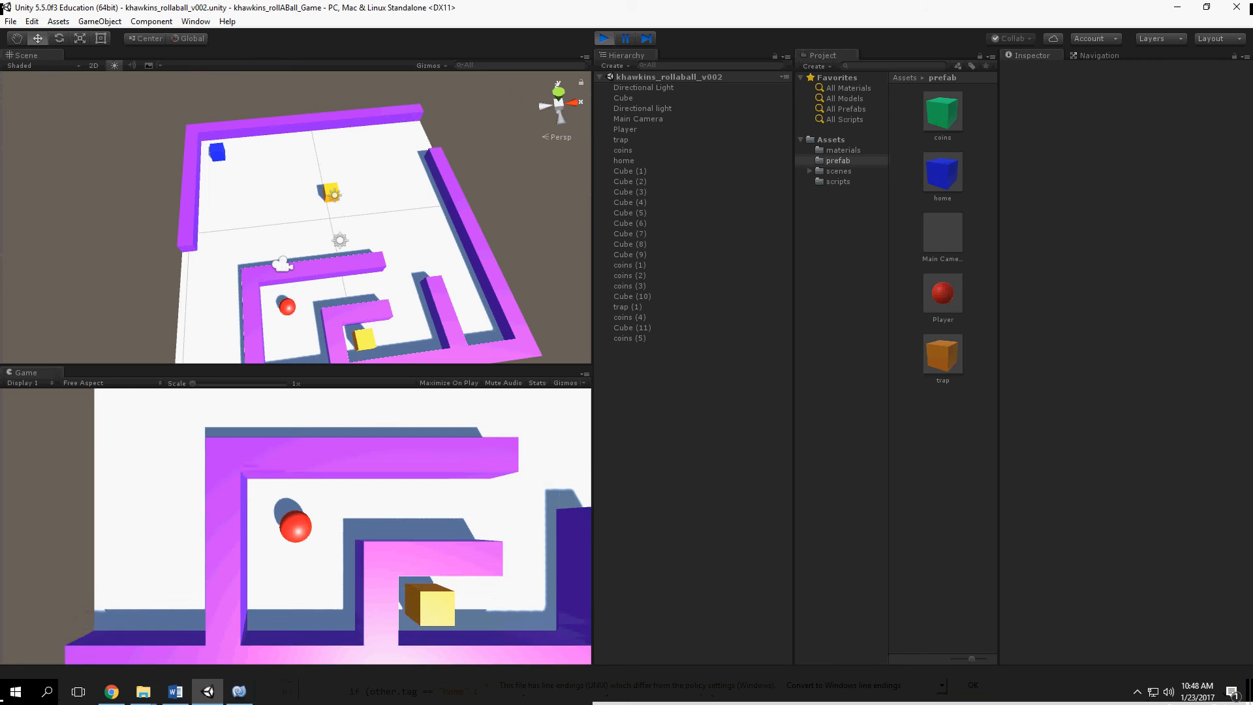
pyautogui.press('Right')
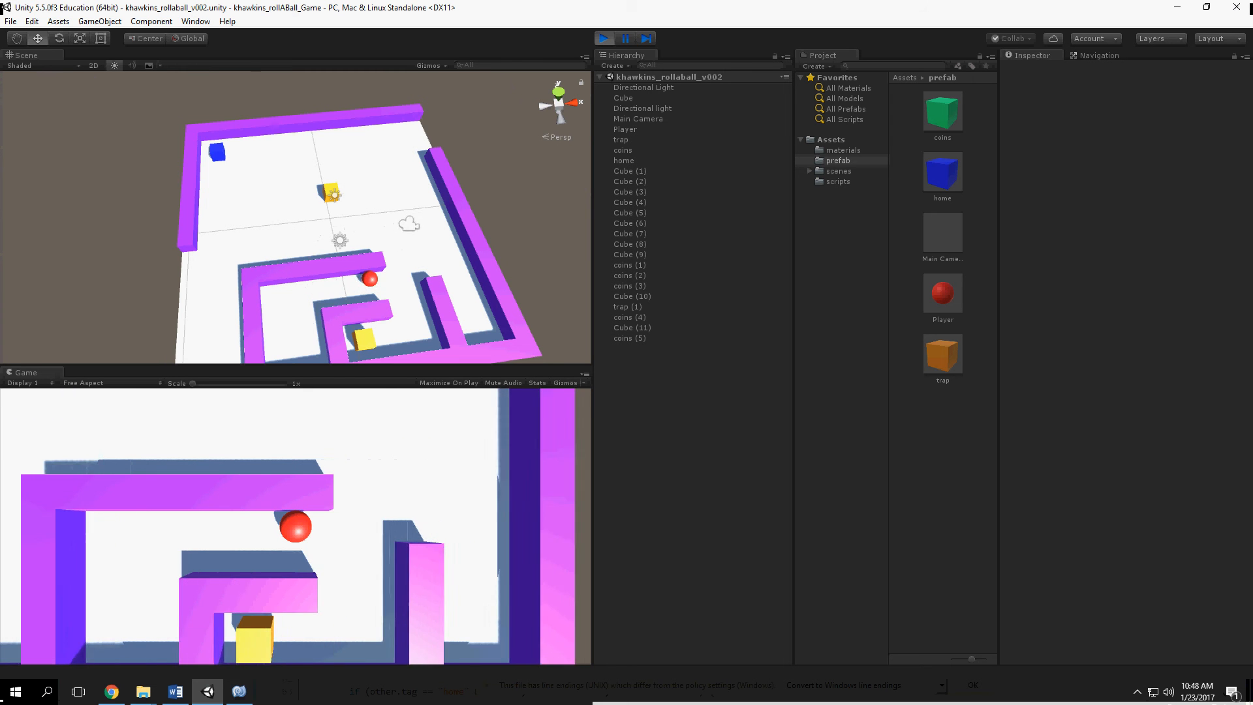
pyautogui.press('Up')
pyautogui.press('Left')
pyautogui.press('Up')
pyautogui.press('Right')
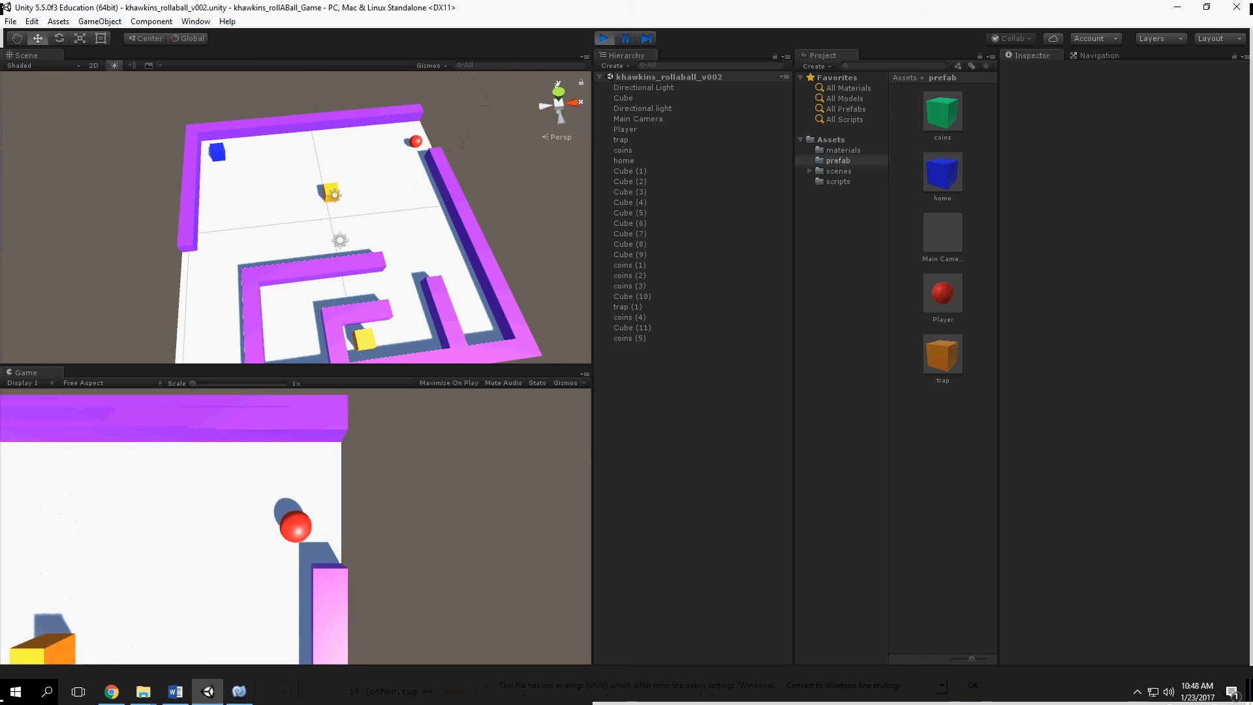
pyautogui.press('Right')
pyautogui.press('Left')
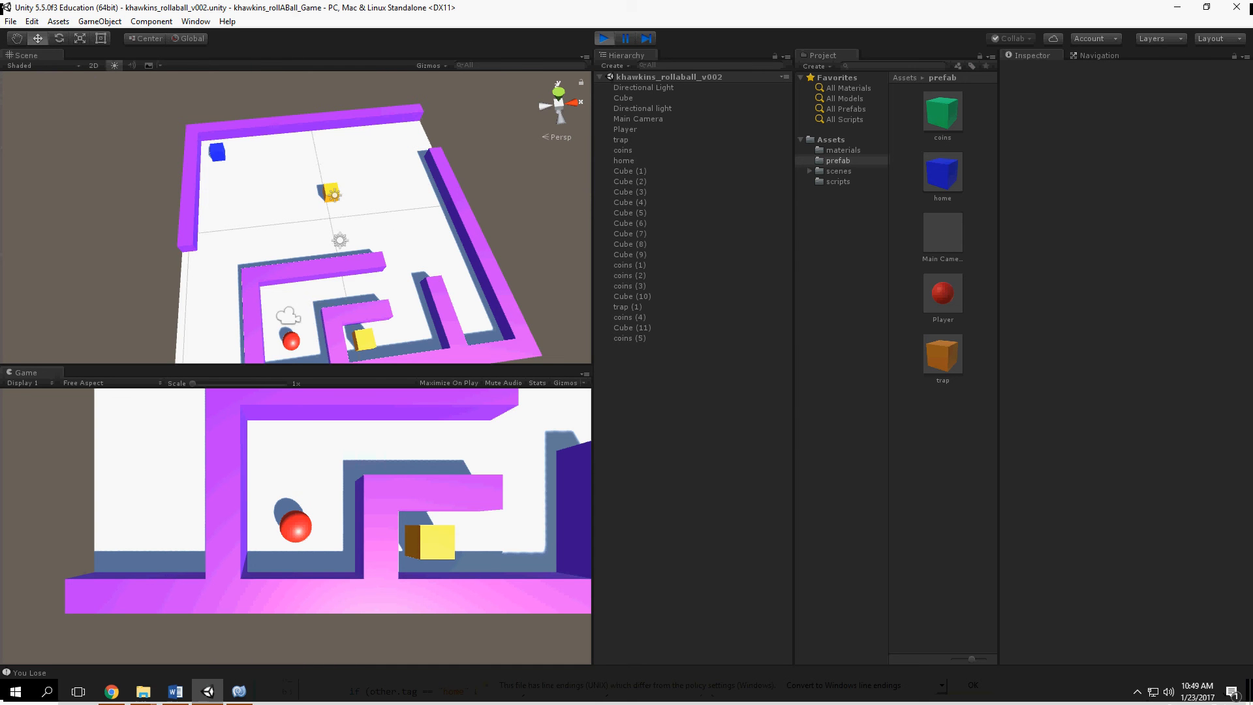
pyautogui.hotkey('ctrl', 'p')
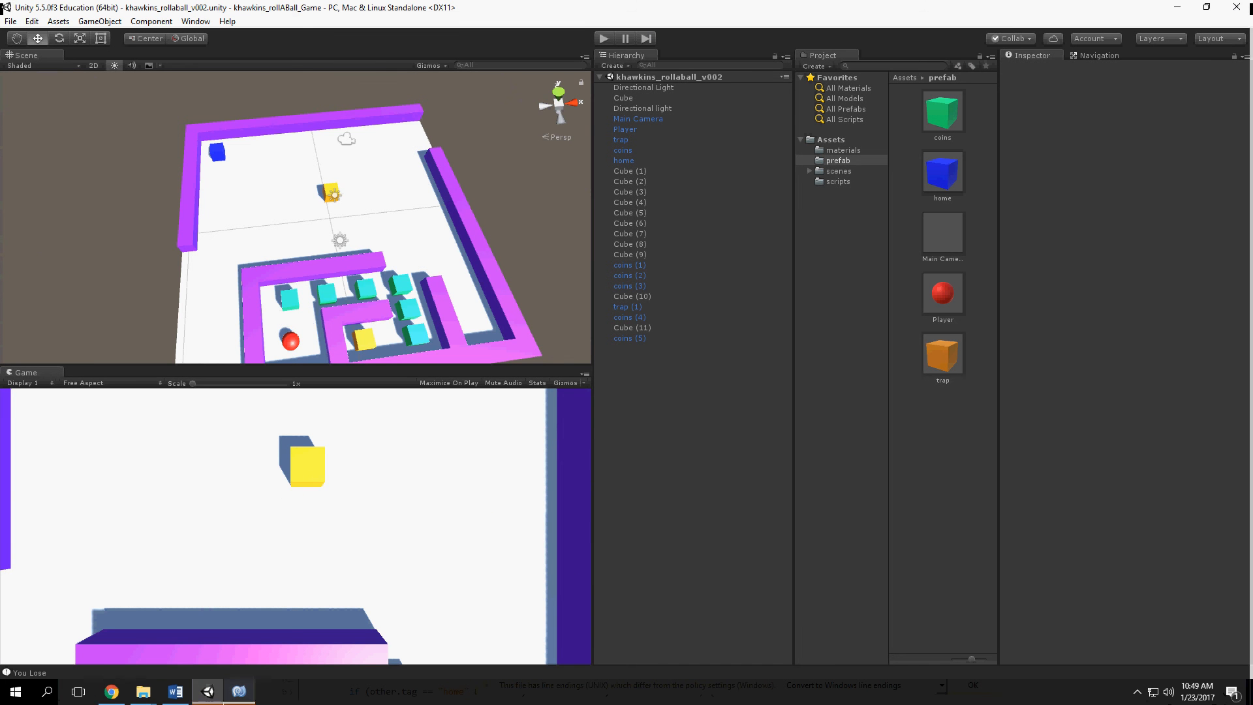
# Switch to Chrome, open flashkit.com in a new tab and look over its home page.
pyautogui.click(111, 692)
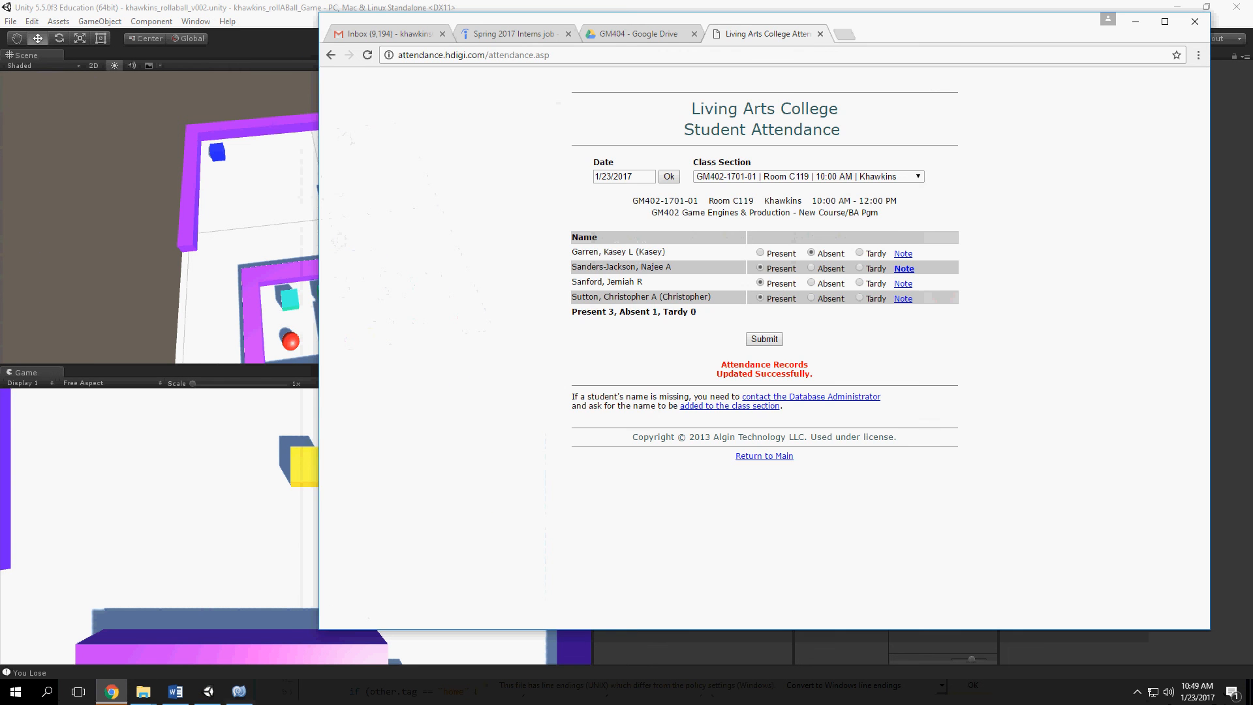
pyautogui.click(845, 34)
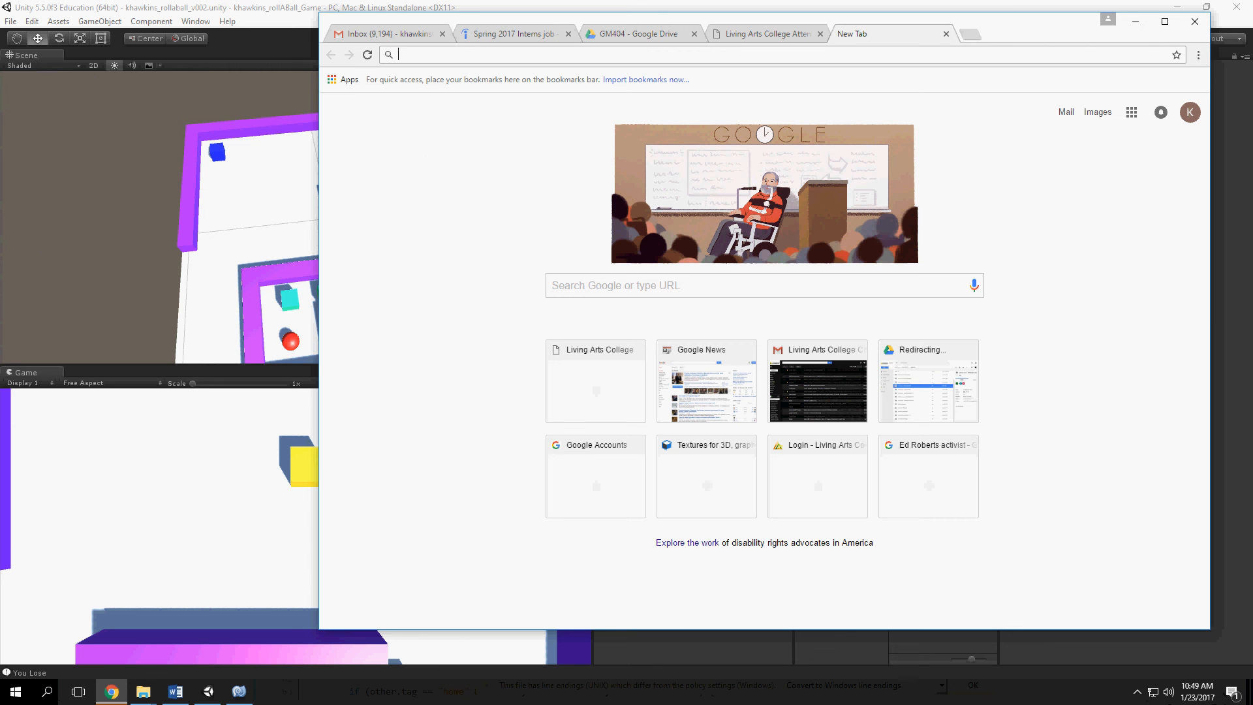
pyautogui.write('flashkit.com')
pyautogui.press('Return')
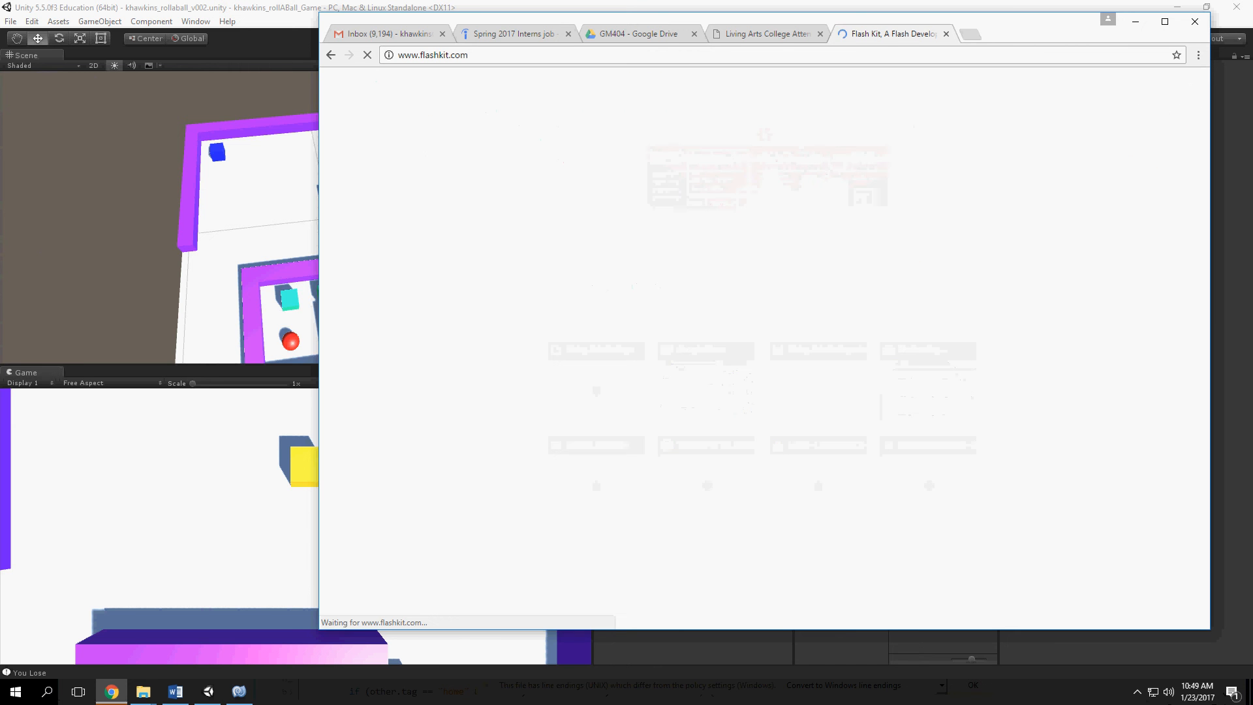
pyautogui.scroll(-5, 764, 349)
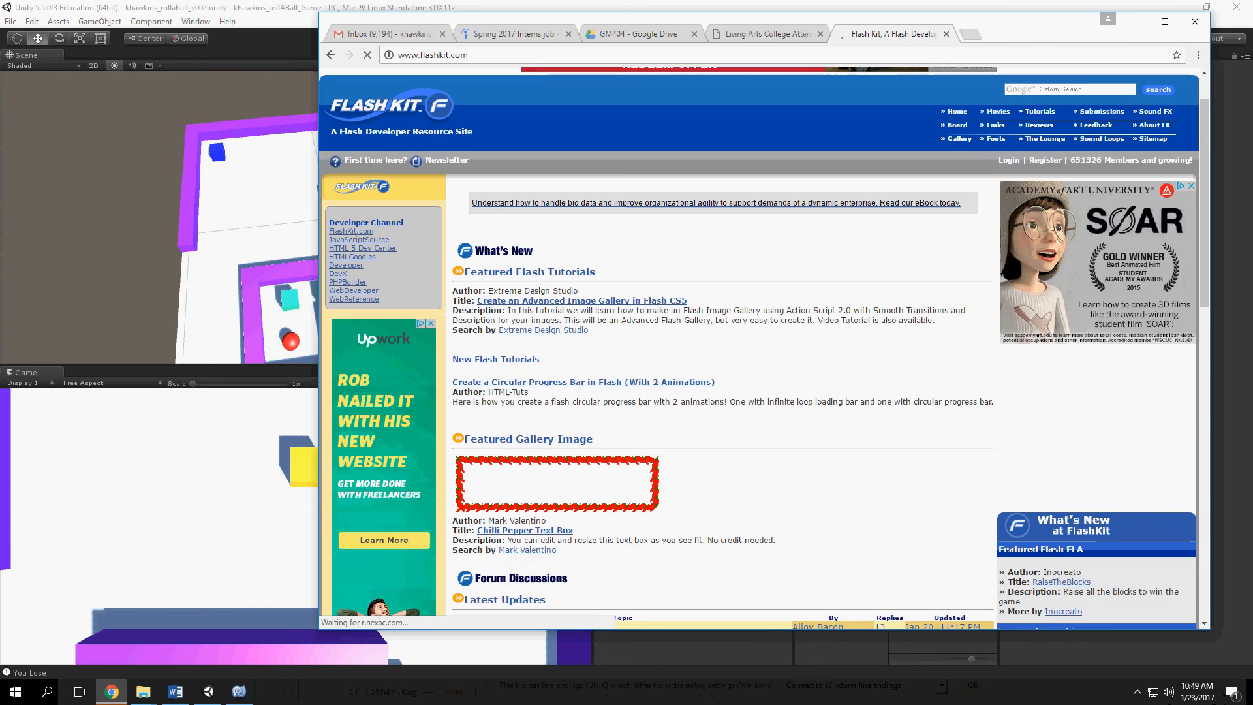
pyautogui.scroll(6, 764, 349)
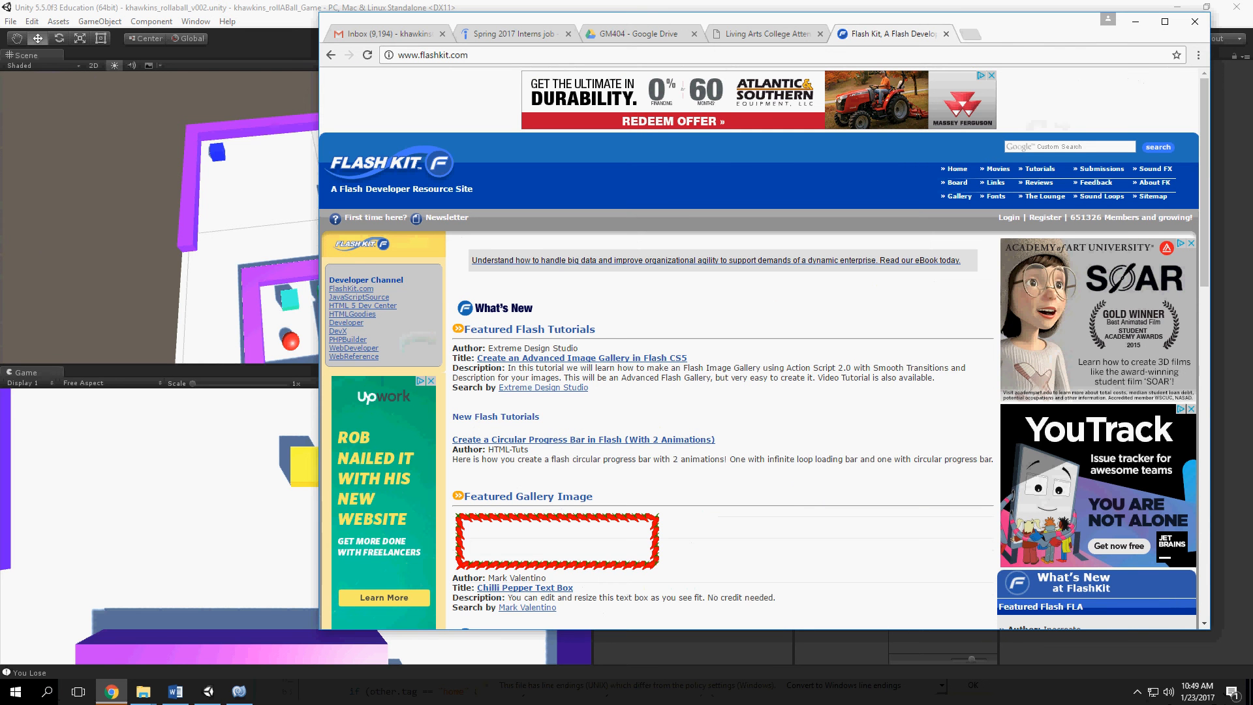
pyautogui.scroll(-5, 764, 349)
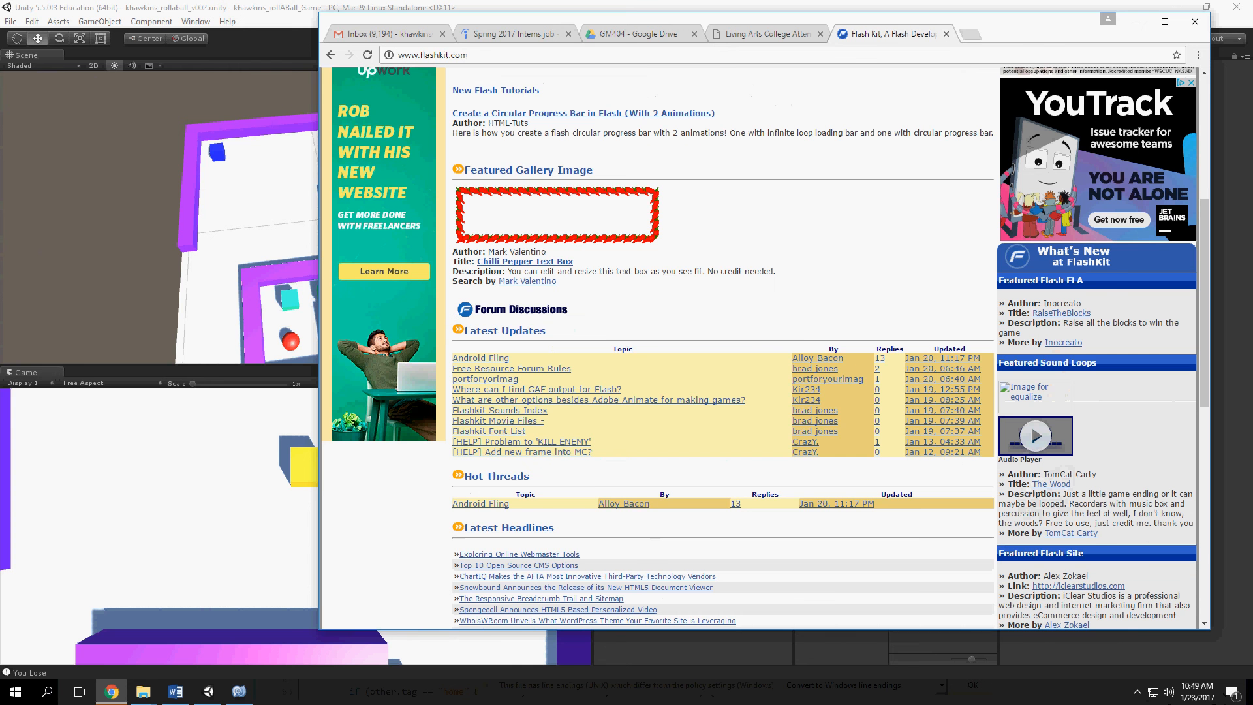
pyautogui.scroll(5, 764, 348)
# Open Flash Kit's Sound FX section, search it for "coin" and look through the results.
pyautogui.click(1090, 196)
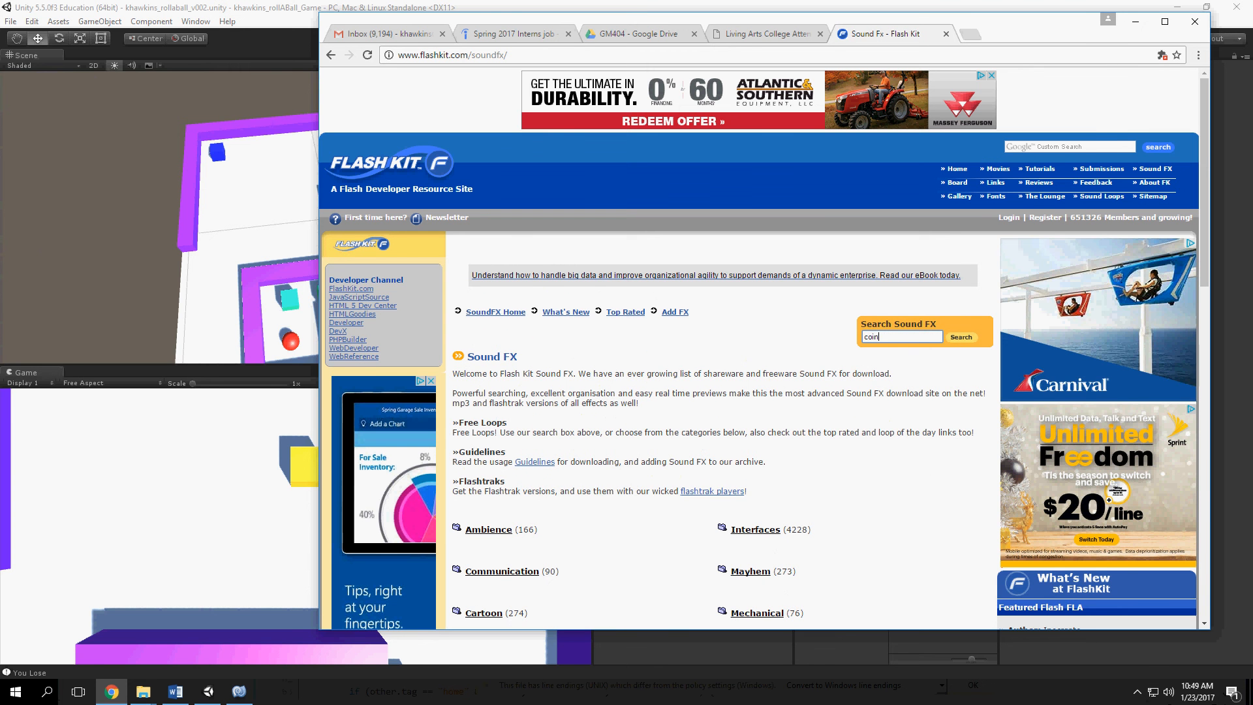
pyautogui.press('Return')
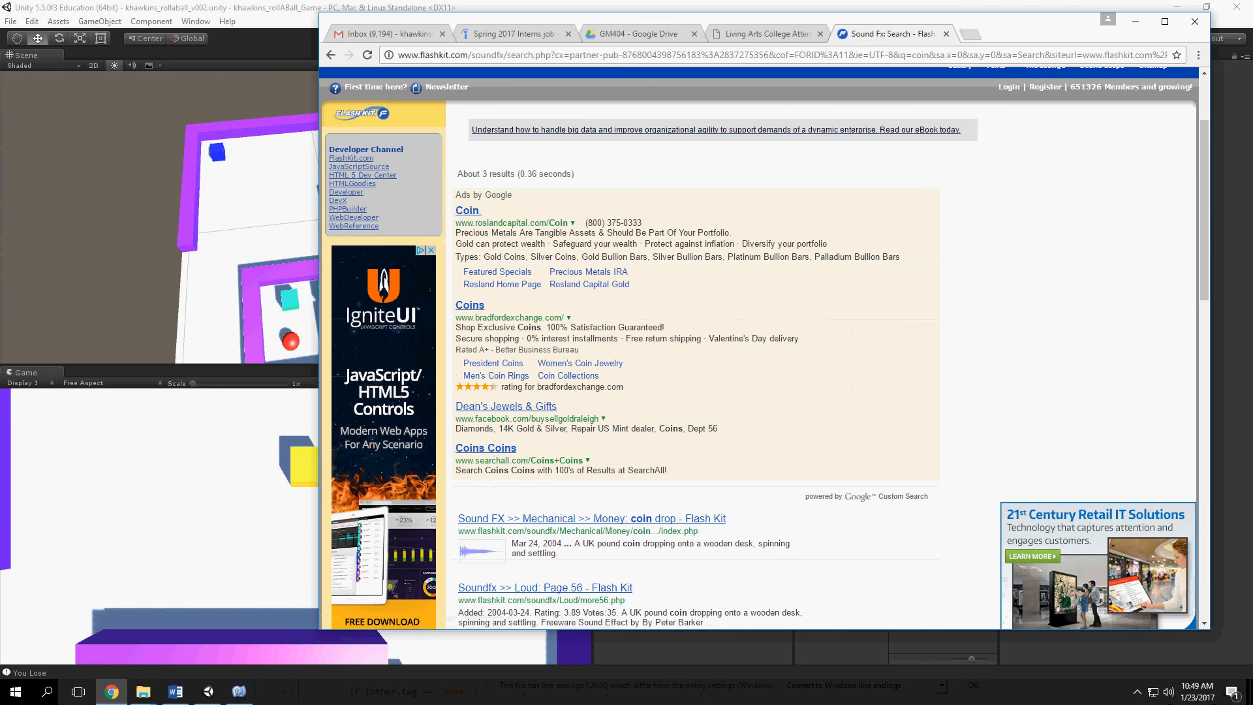
pyautogui.scroll(-3, 764, 348)
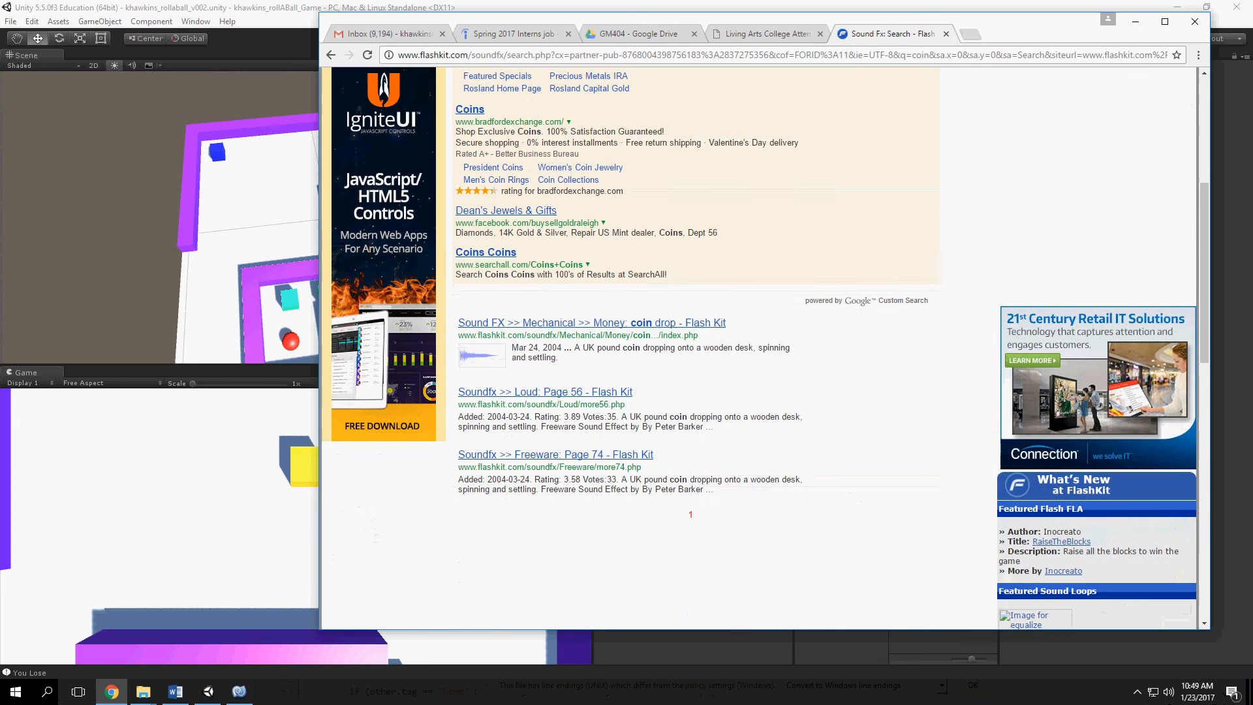
pyautogui.scroll(1, 765, 348)
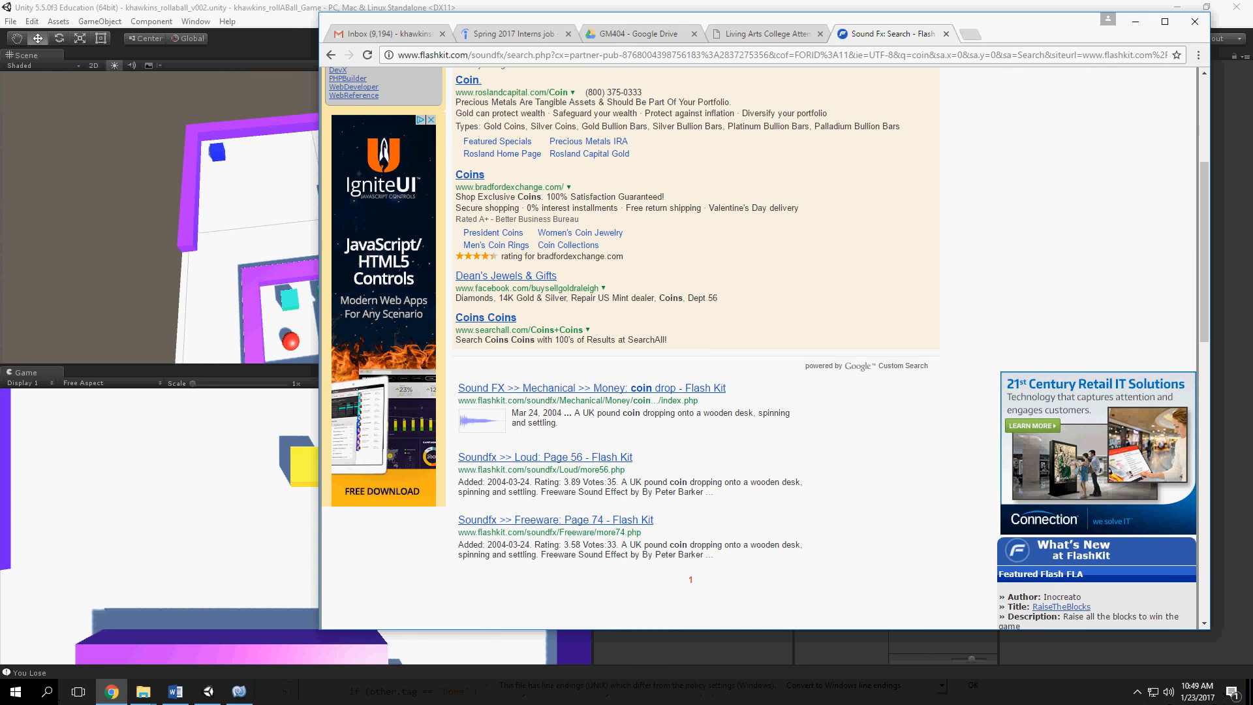
# Open the "coin drop" sound effect from the Money category and play its preview.
pyautogui.click(592, 388)
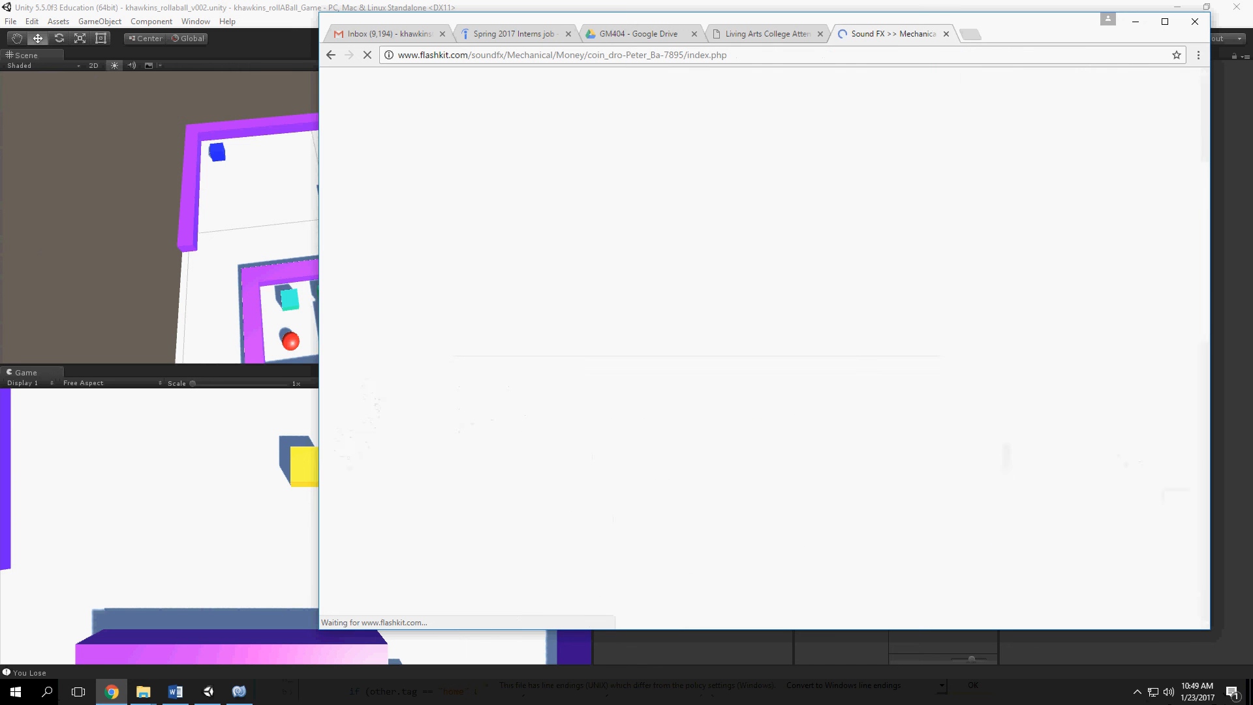
pyautogui.scroll(-3, 765, 348)
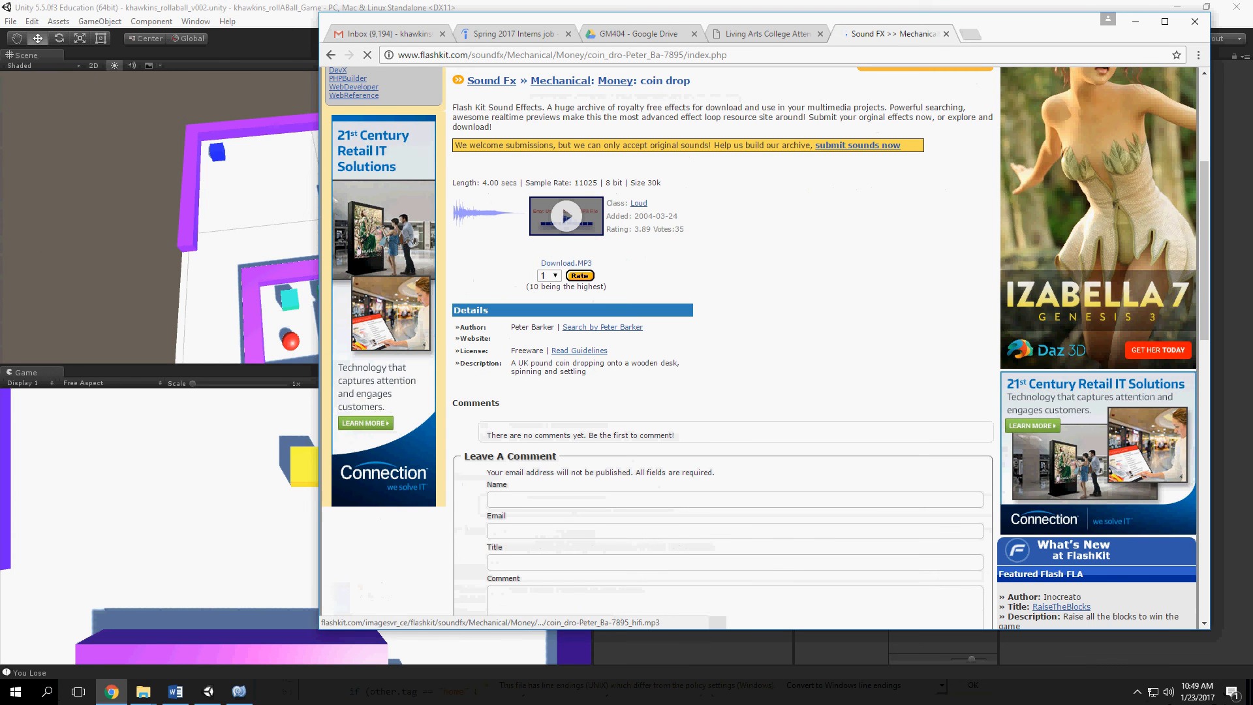
pyautogui.click(566, 215)
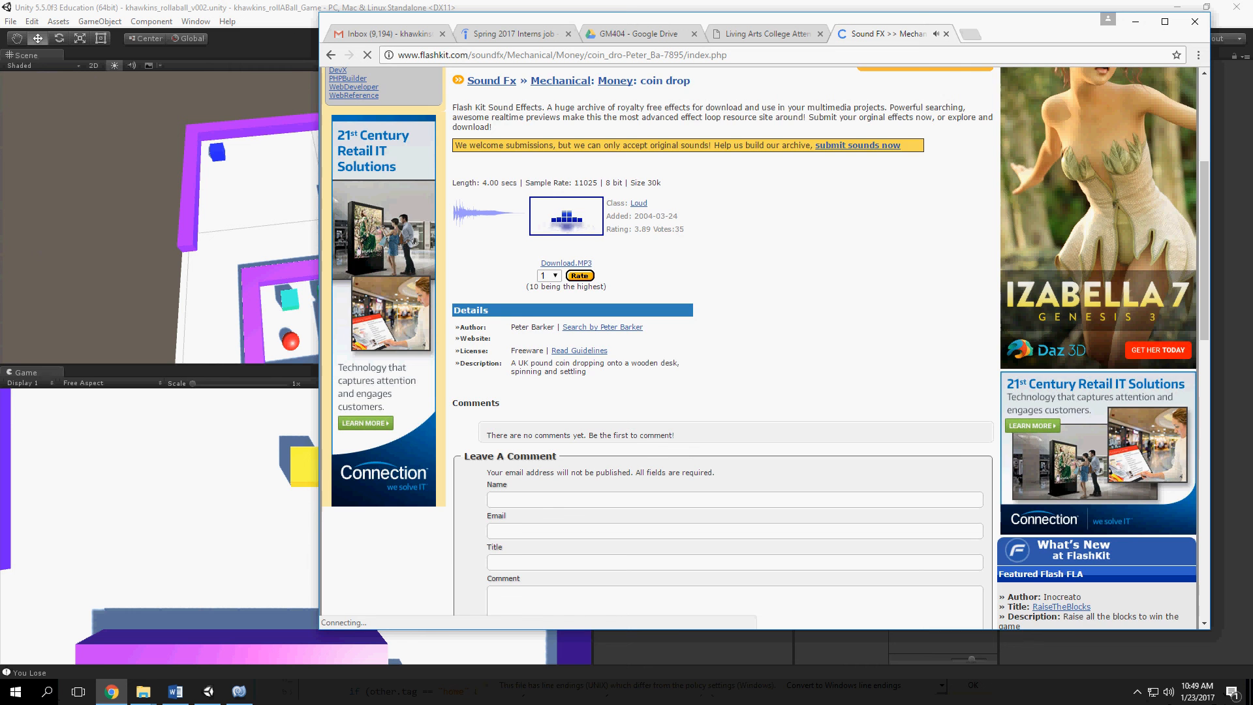
# Search Flash Kit for "bing" and open the "Beep beep from Mobile Cellphone SMS text message" sound effect.
pyautogui.scroll(4, 764, 348)
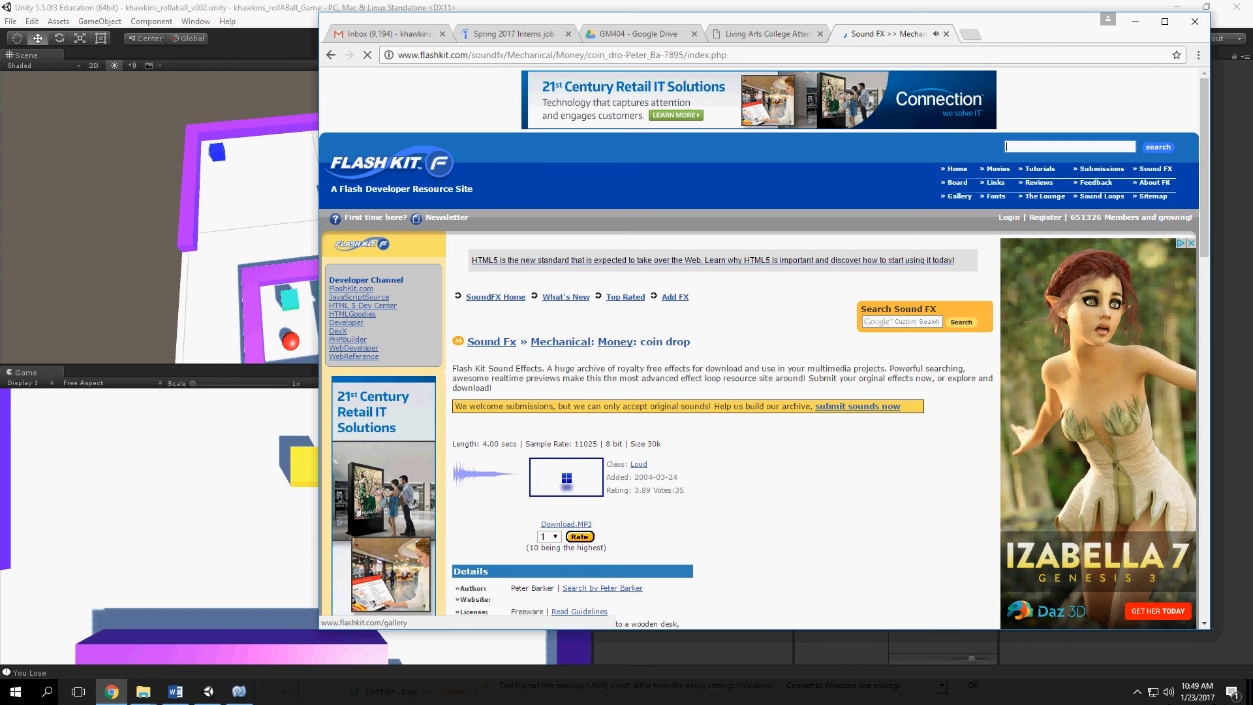
pyautogui.write('bing')
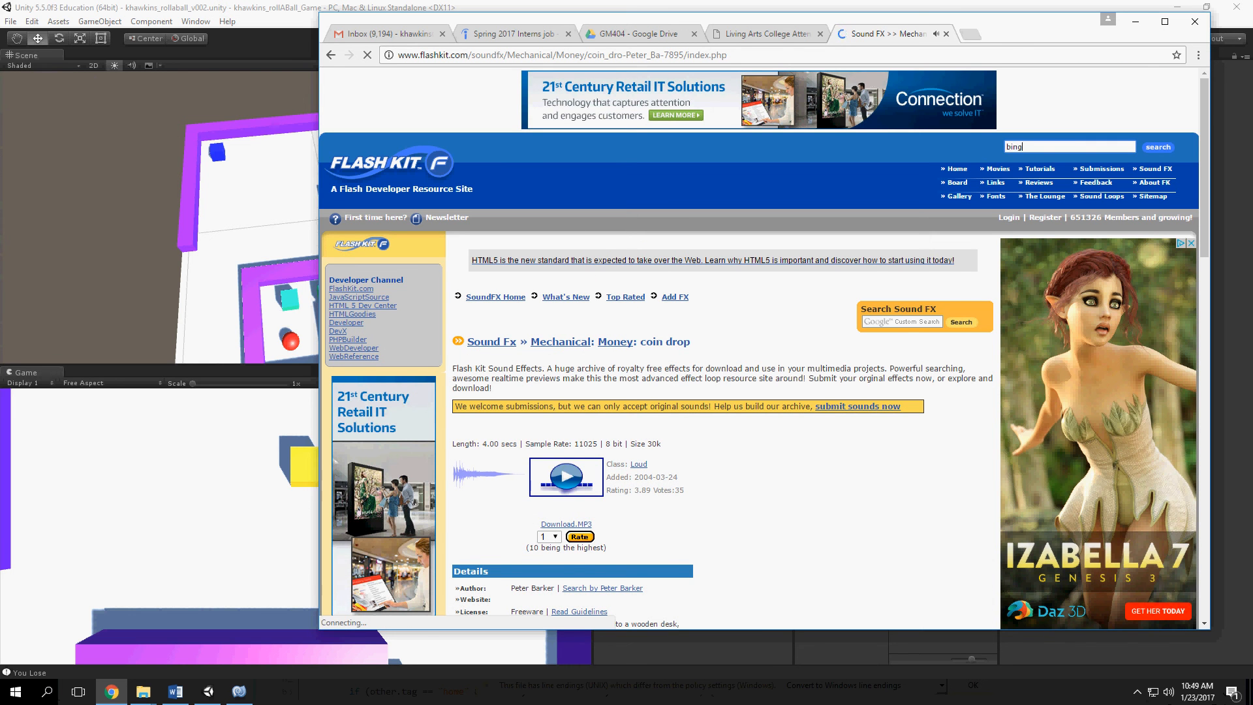
pyautogui.press('Return')
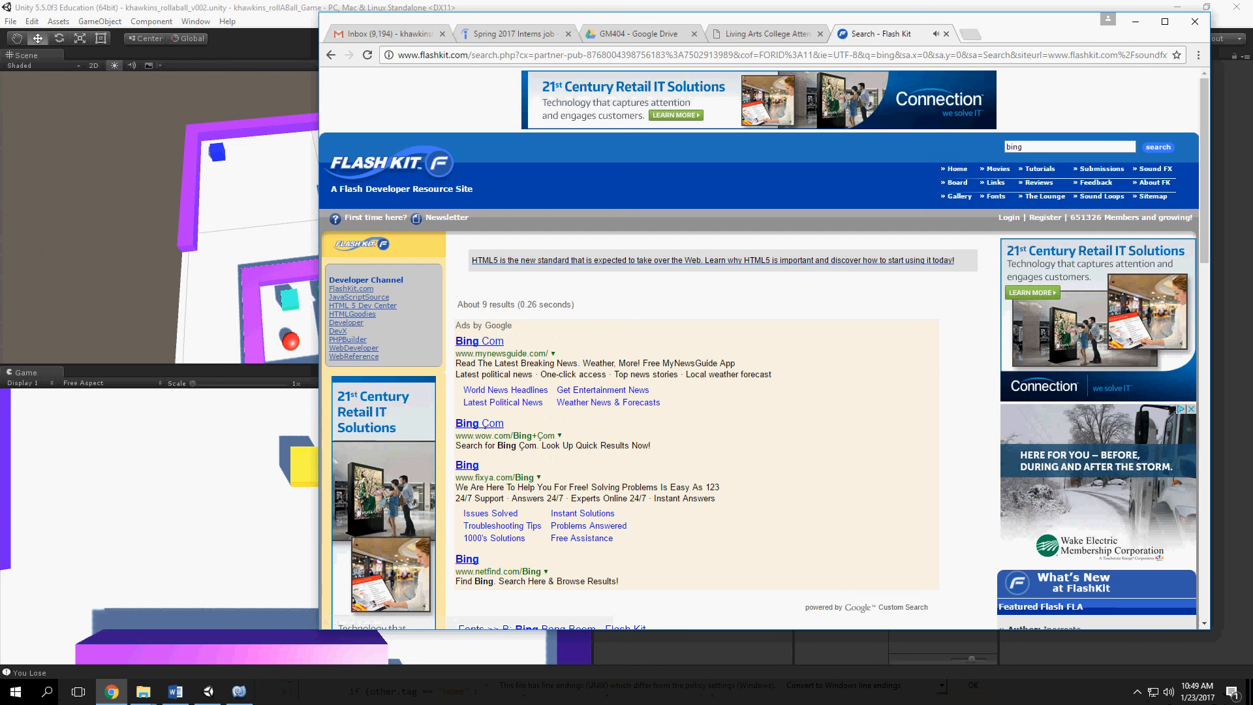
pyautogui.scroll(-4, 764, 349)
pyautogui.scroll(-2, 764, 348)
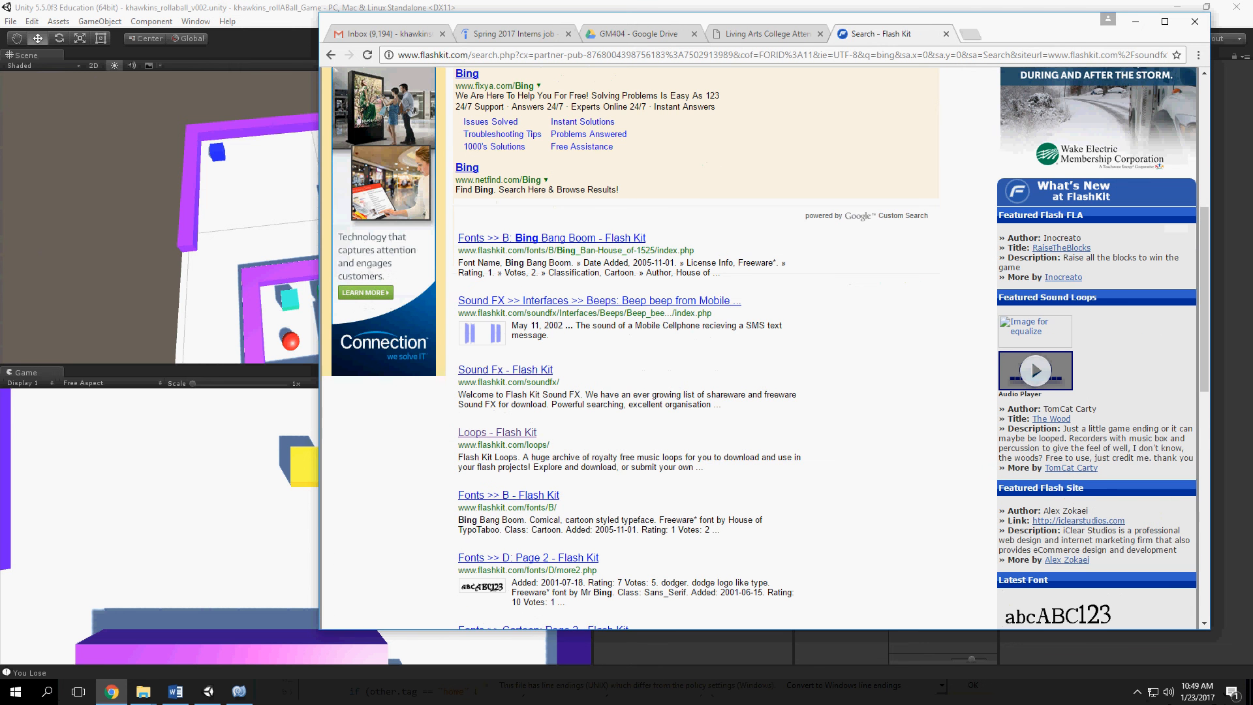
pyautogui.click(555, 299)
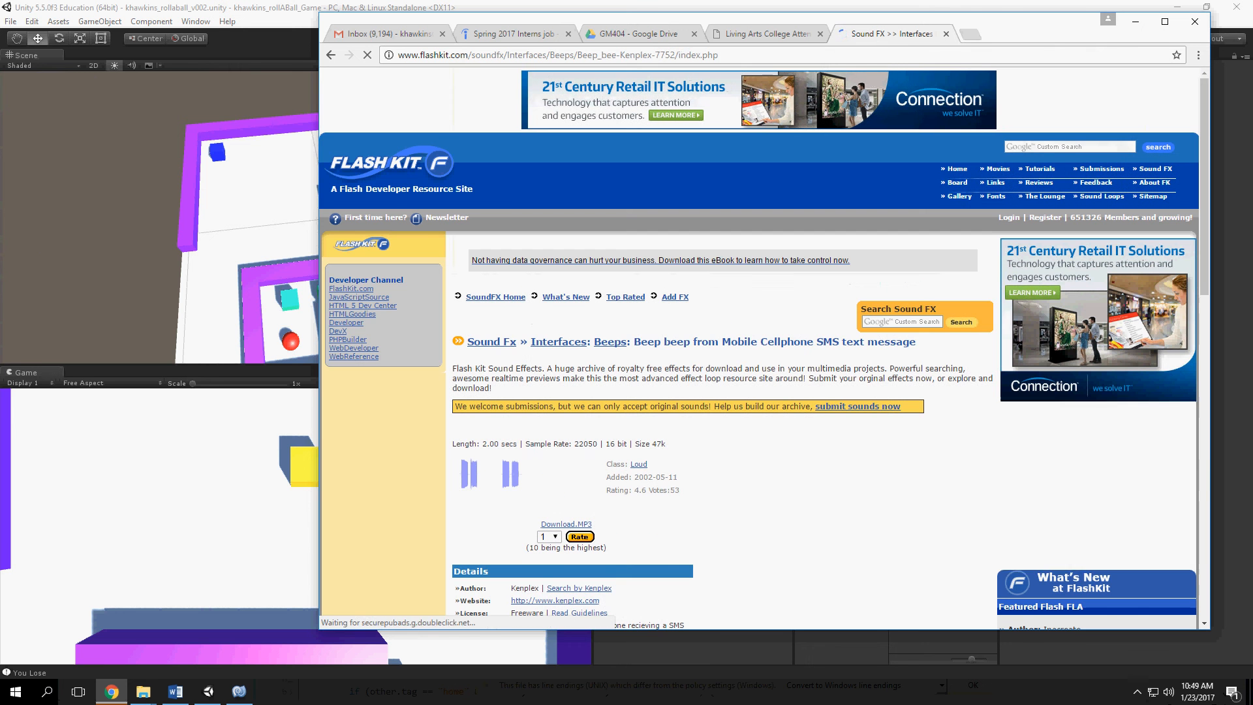
# Play the preview of the mobile phone beep sound and return to the "bing" search results.
pyautogui.click(567, 477)
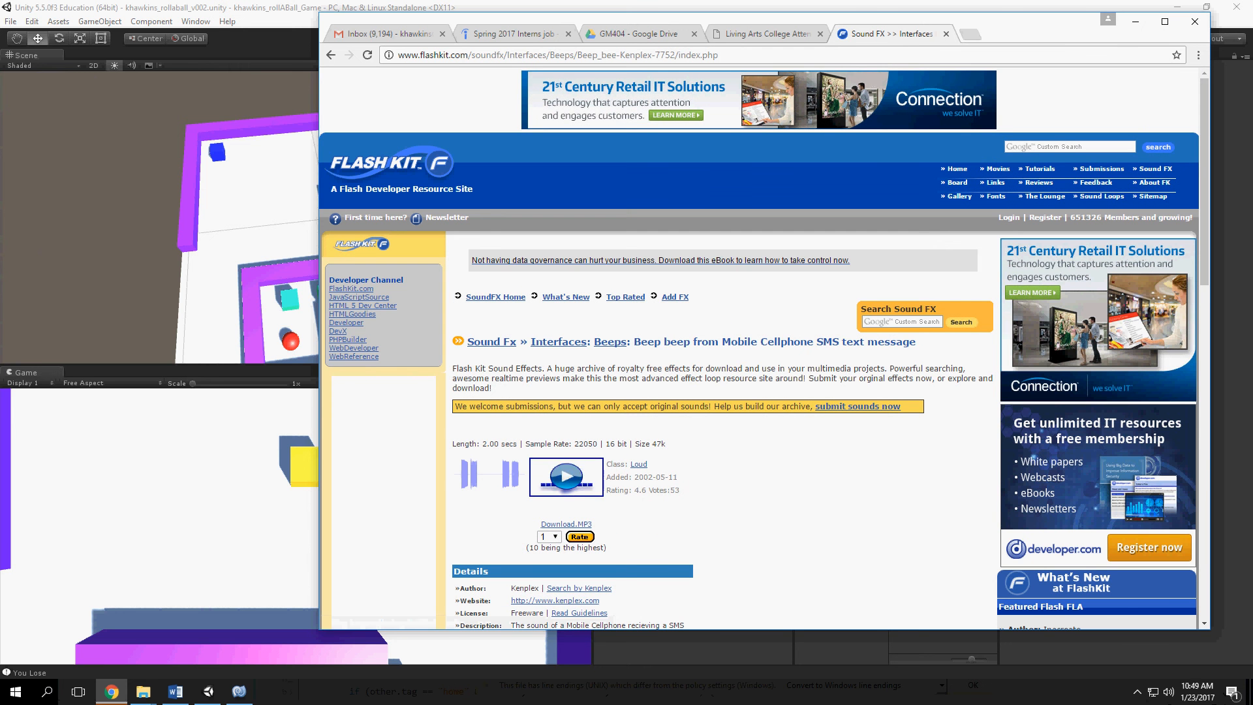
pyautogui.scroll(-4, 765, 349)
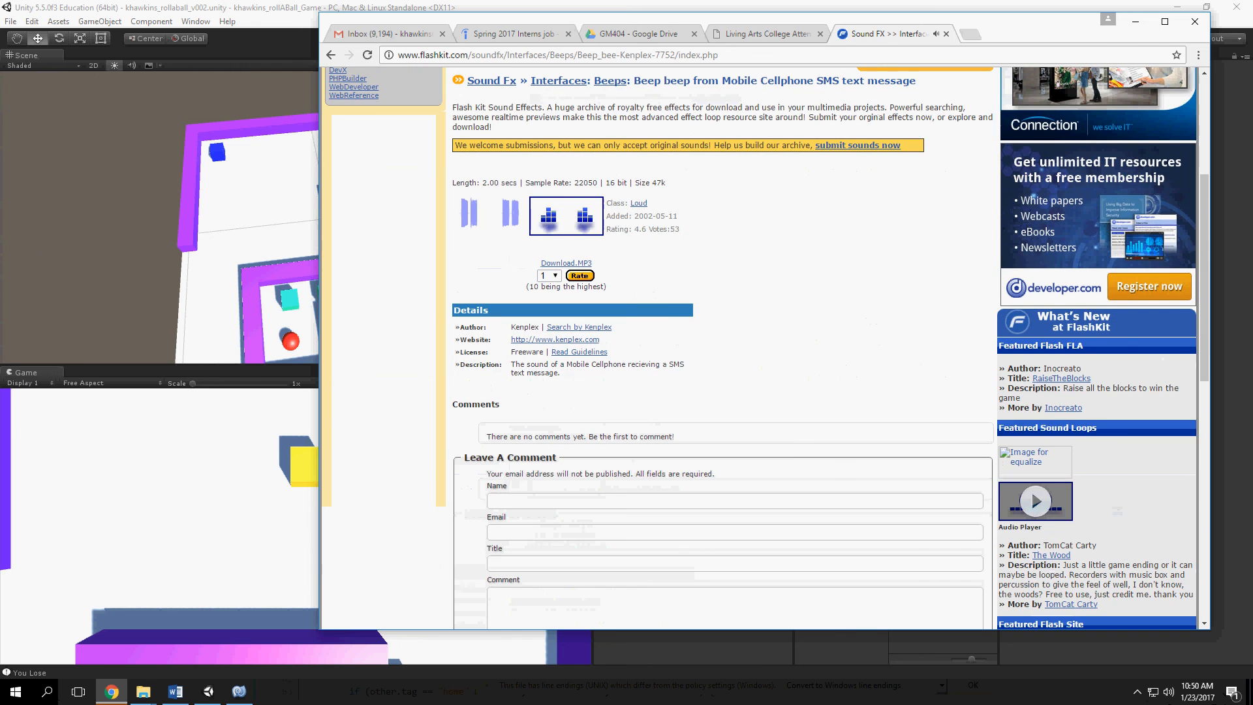
pyautogui.click(330, 55)
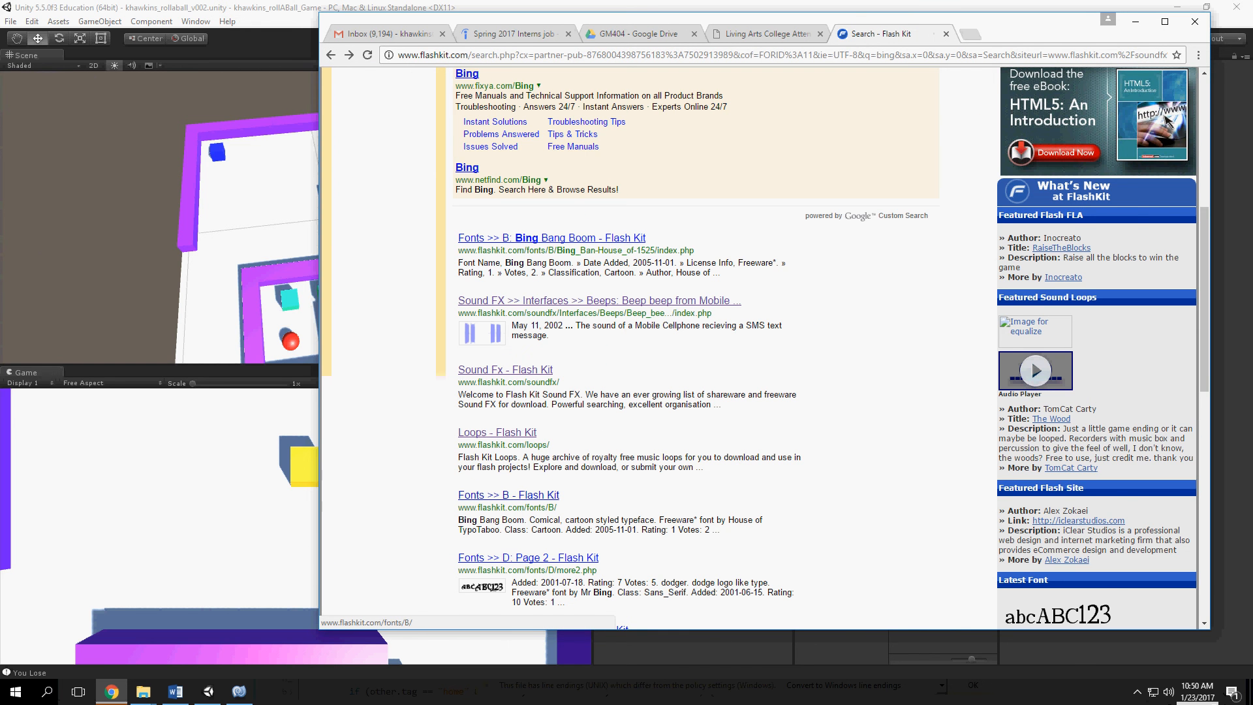
pyautogui.scroll(2, 764, 349)
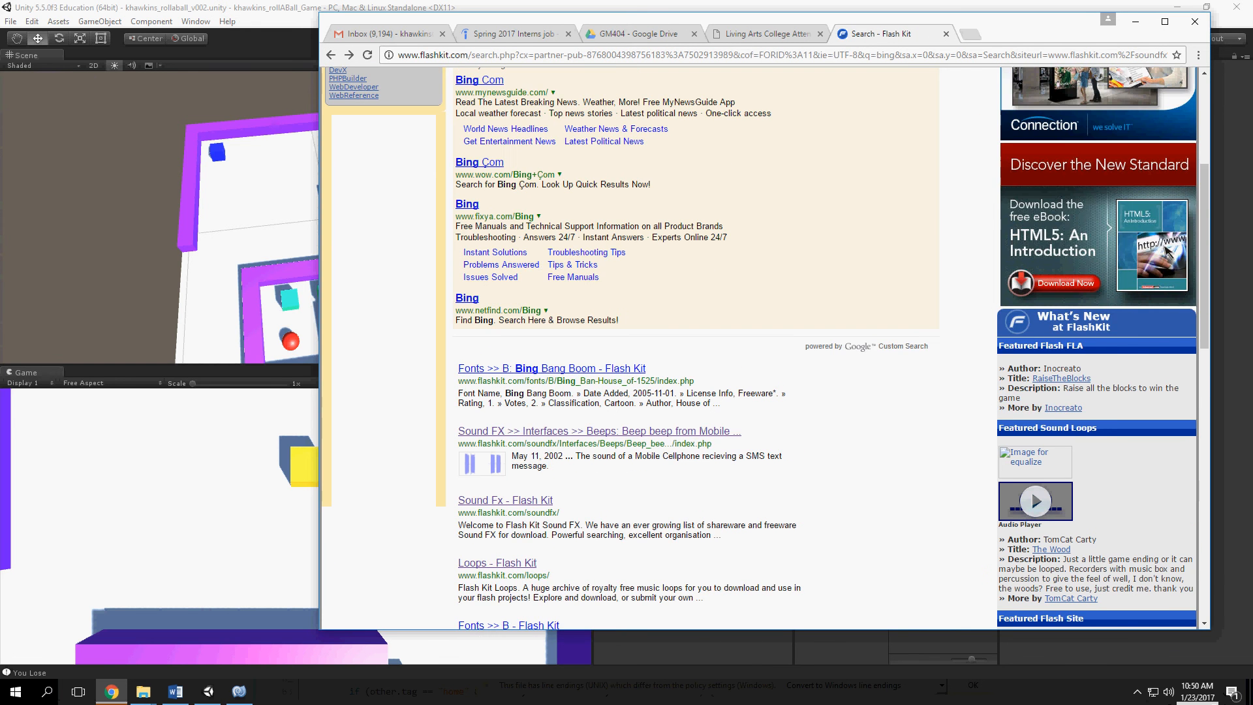
# Search Flash Kit for "bell" and open the "Typewriter bell" sound effect from the results.
pyautogui.scroll(4, 764, 348)
pyautogui.doubleClick(1017, 146)
pyautogui.write('bell')
pyautogui.press('Return')
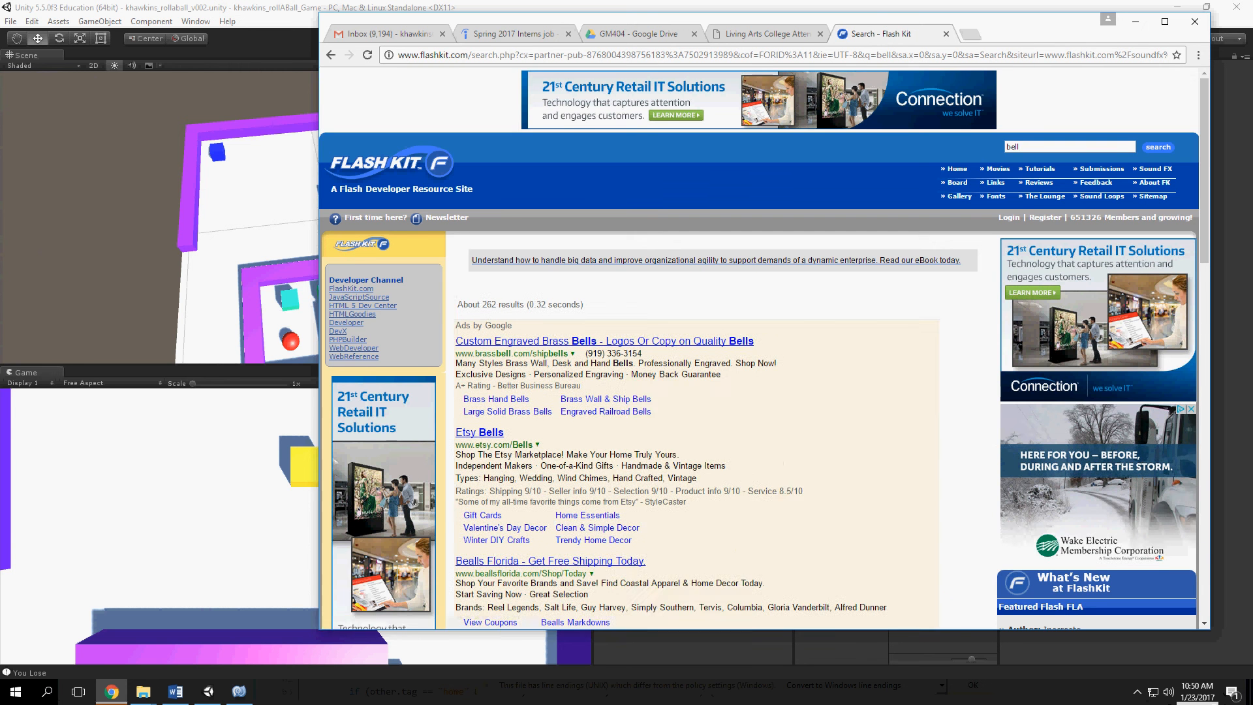
pyautogui.scroll(-3, 764, 348)
pyautogui.scroll(-3, 764, 348)
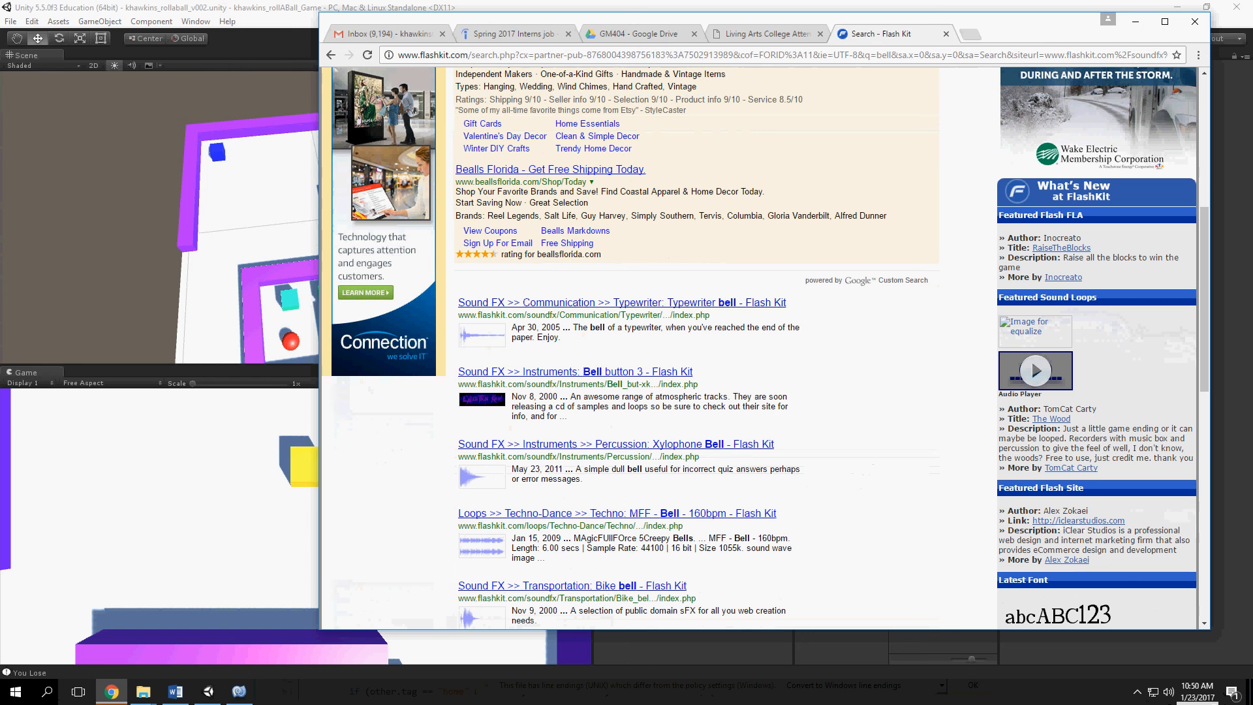
pyautogui.click(622, 303)
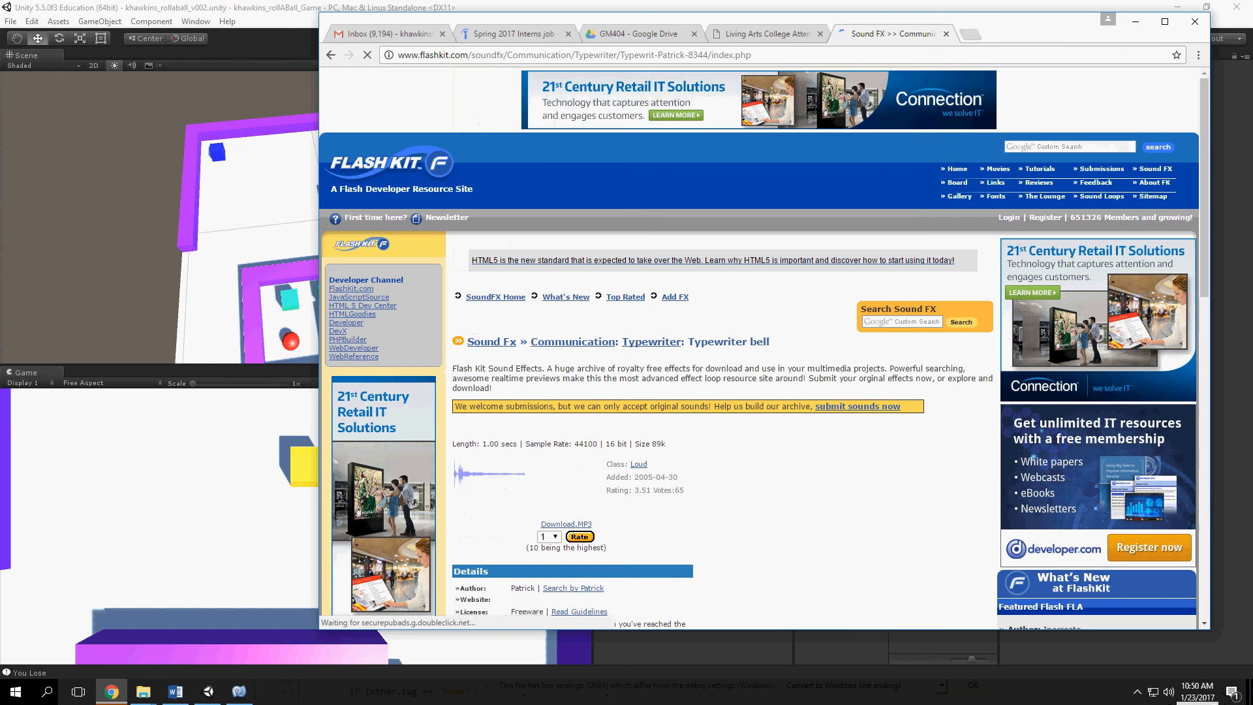
# Play the "Typewriter bell" preview and look over the sound's details and download link.
pyautogui.scroll(-1, 764, 349)
pyautogui.click(567, 412)
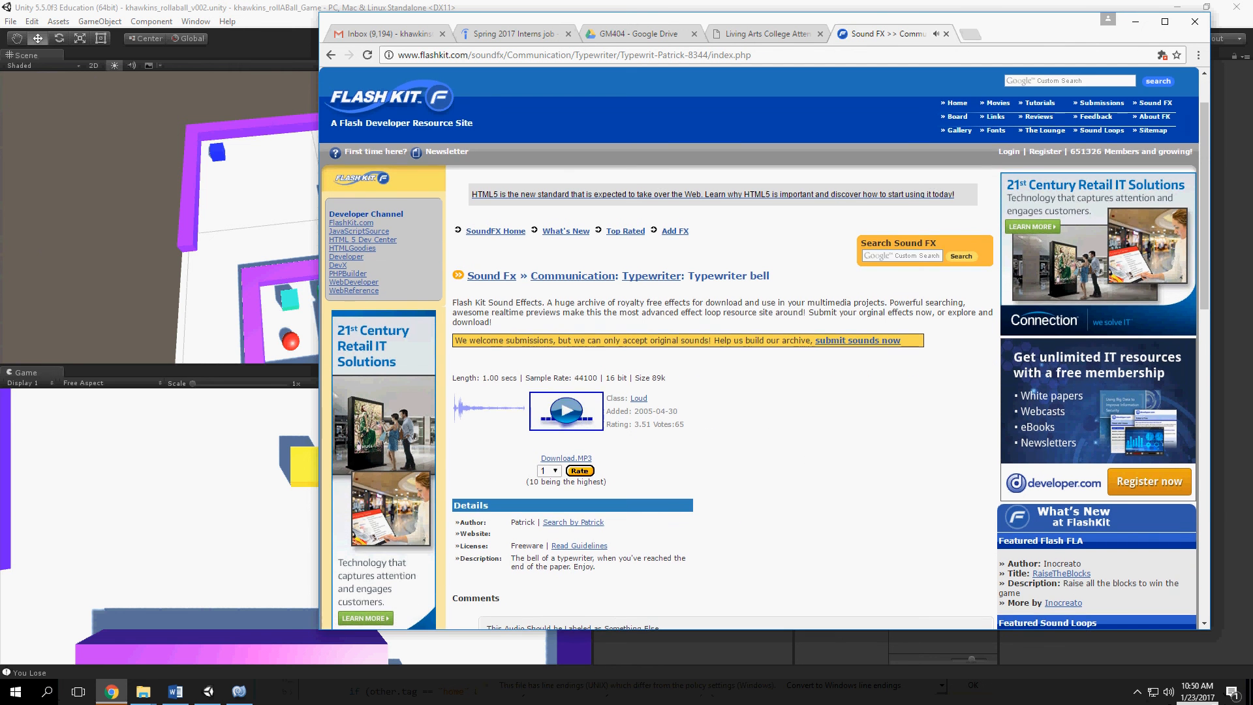
pyautogui.scroll(-1, 764, 349)
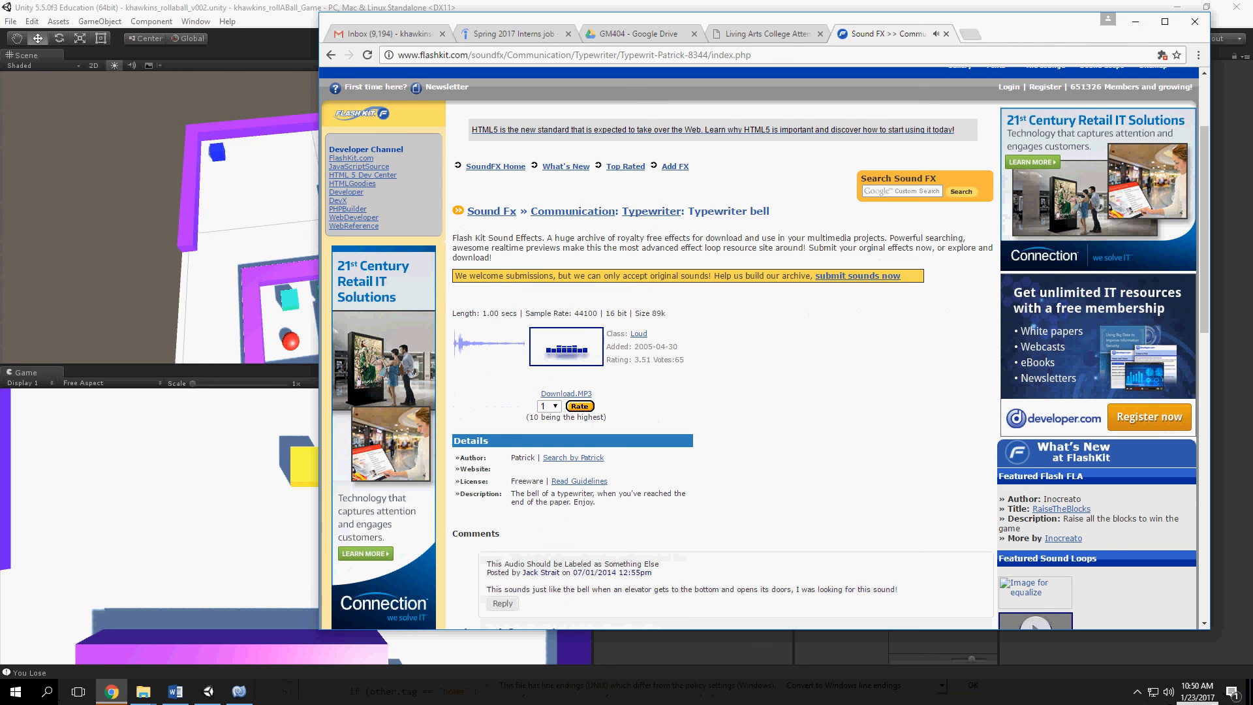
pyautogui.scroll(1, 764, 349)
pyautogui.scroll(-3, 764, 349)
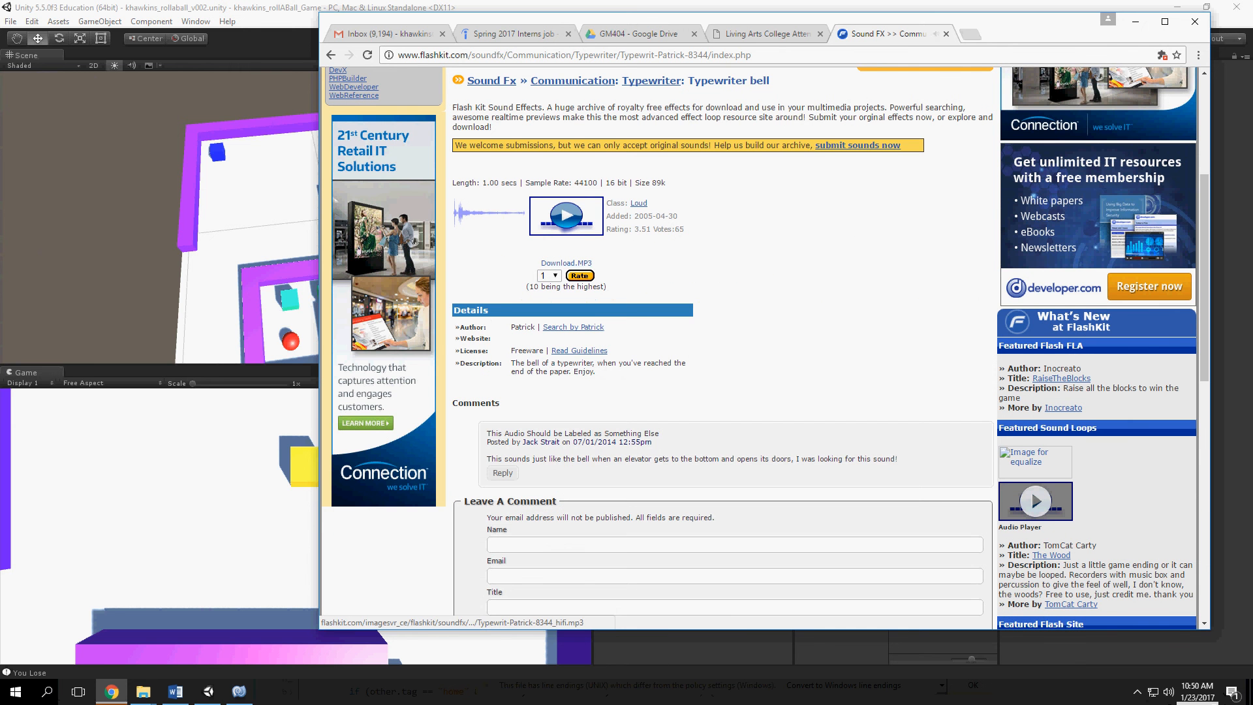
# Start saving the "Typewriter bell" MP3 from its download link and find the roll-a-ball project folders on the Desktop.
pyautogui.rightClick(568, 264)
pyautogui.click(608, 327)
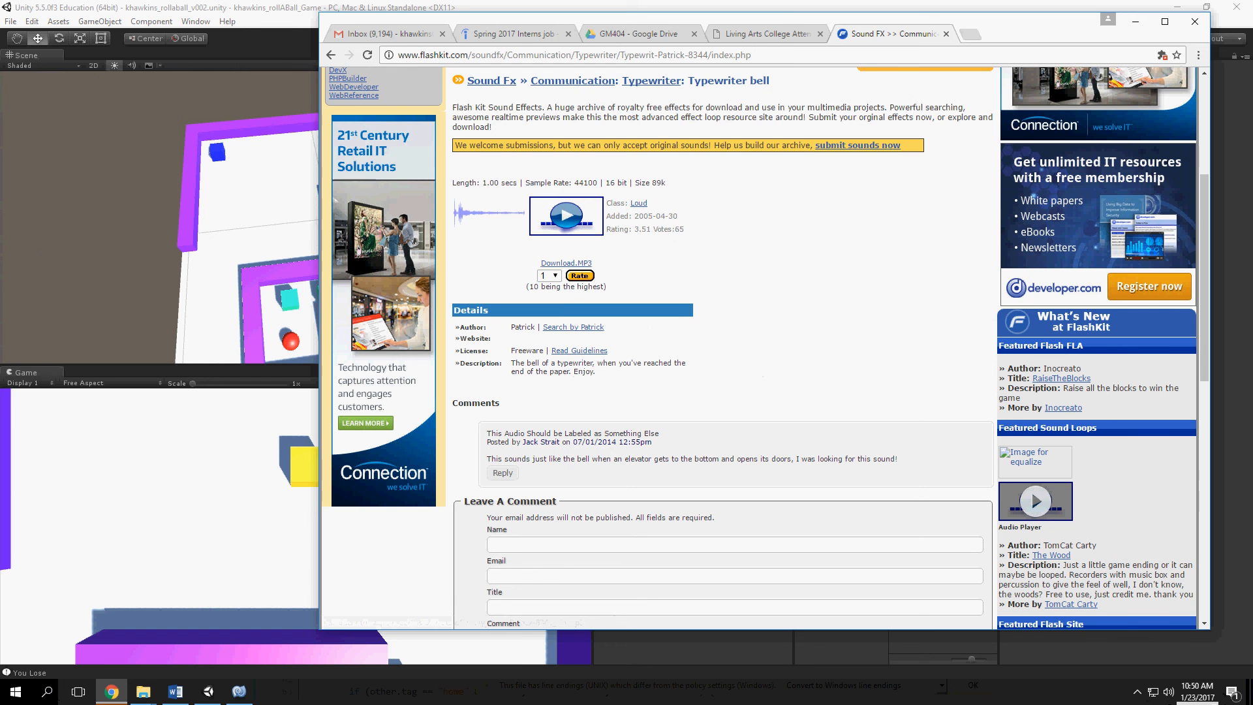
pyautogui.click(509, 157)
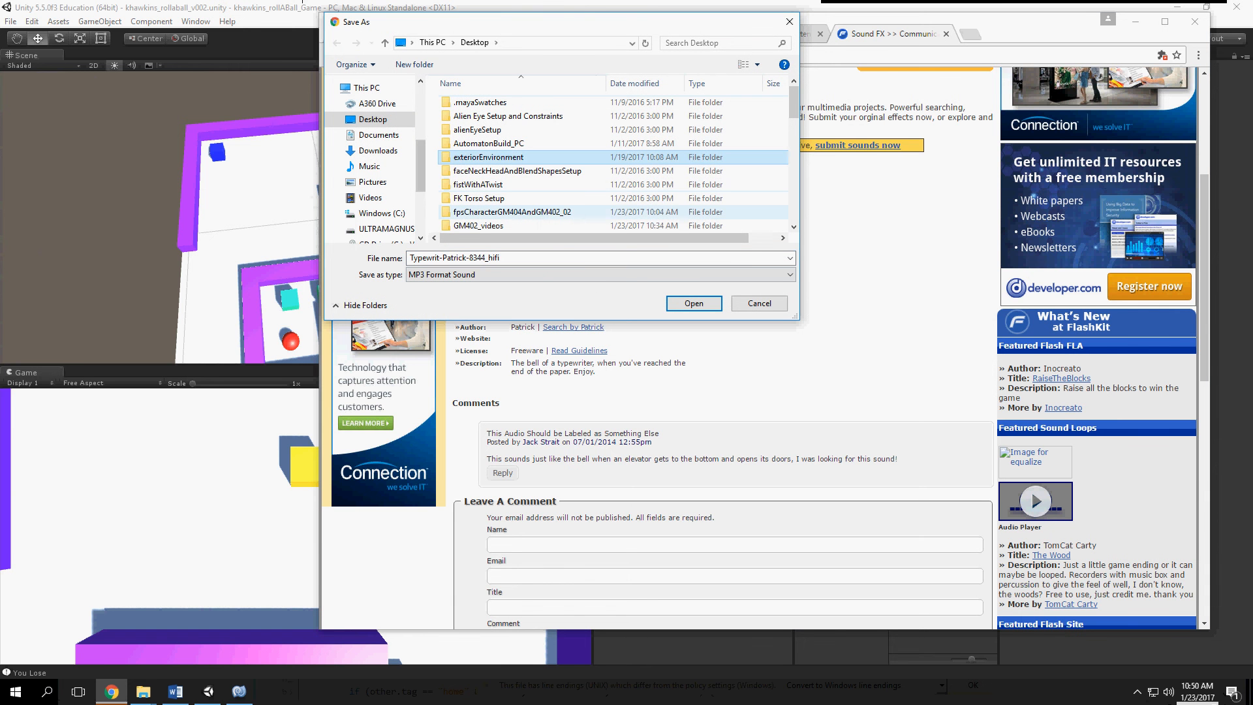
pyautogui.press('k')
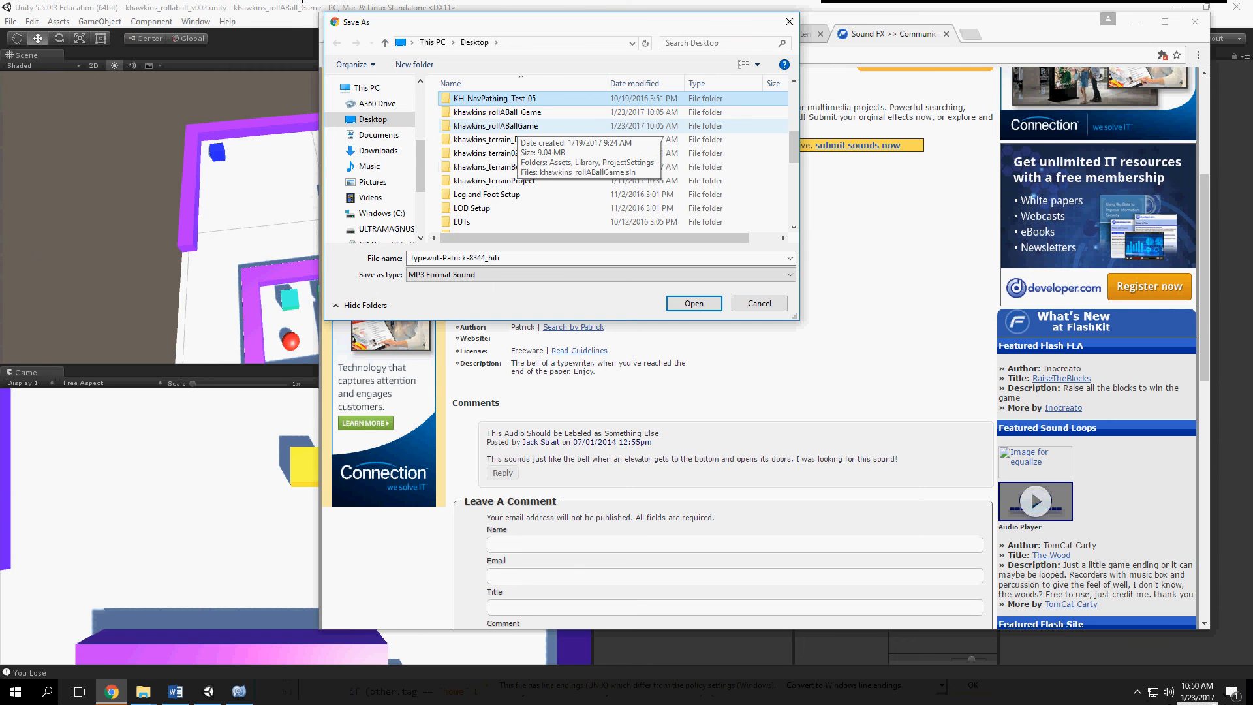
pyautogui.doubleClick(517, 125)
pyautogui.doubleClick(486, 102)
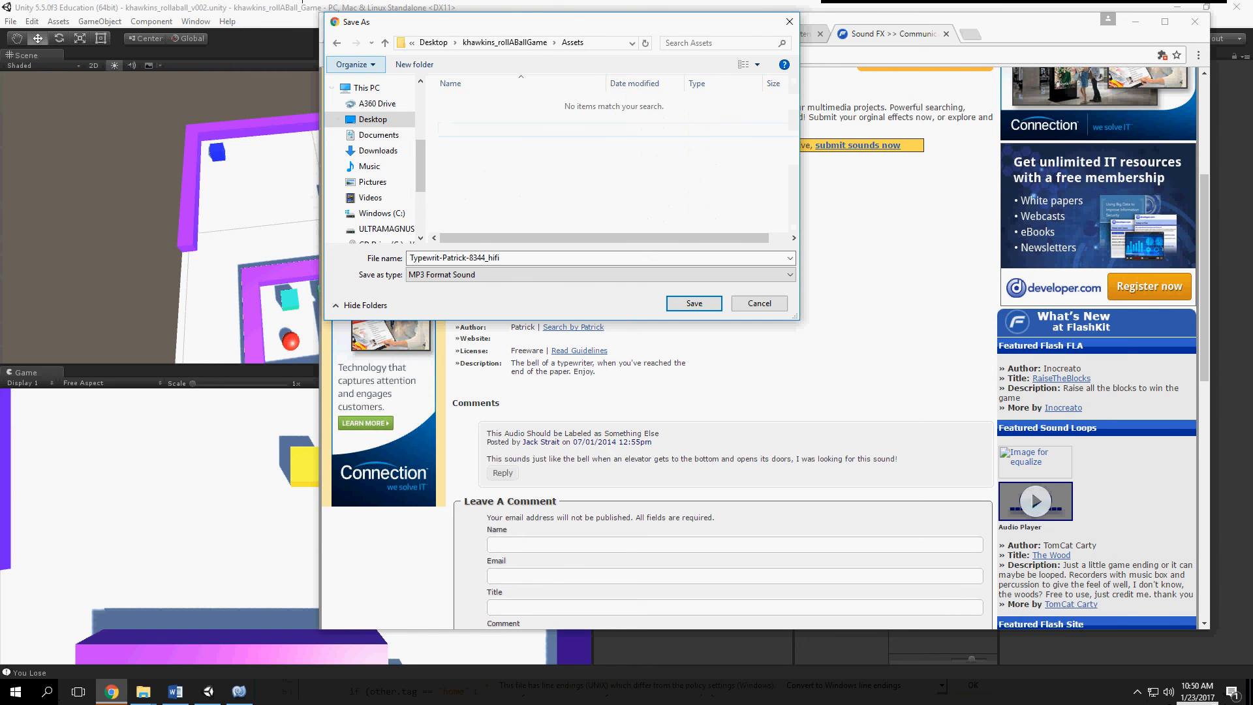
pyautogui.click(337, 43)
pyautogui.click(337, 43)
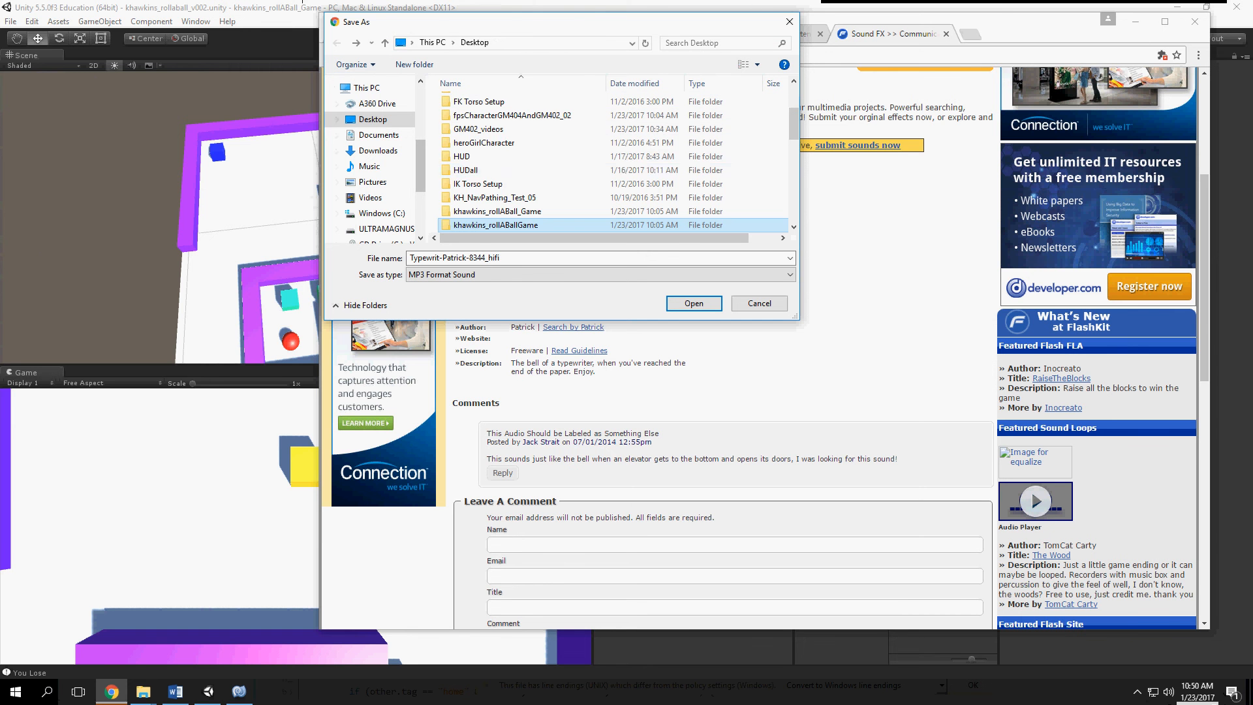
# Create a folder named audio in the Assets folder of the rollABall_Game project and save the typewriter bell MP3 in it.
pyautogui.doubleClick(496, 210)
pyautogui.doubleClick(464, 102)
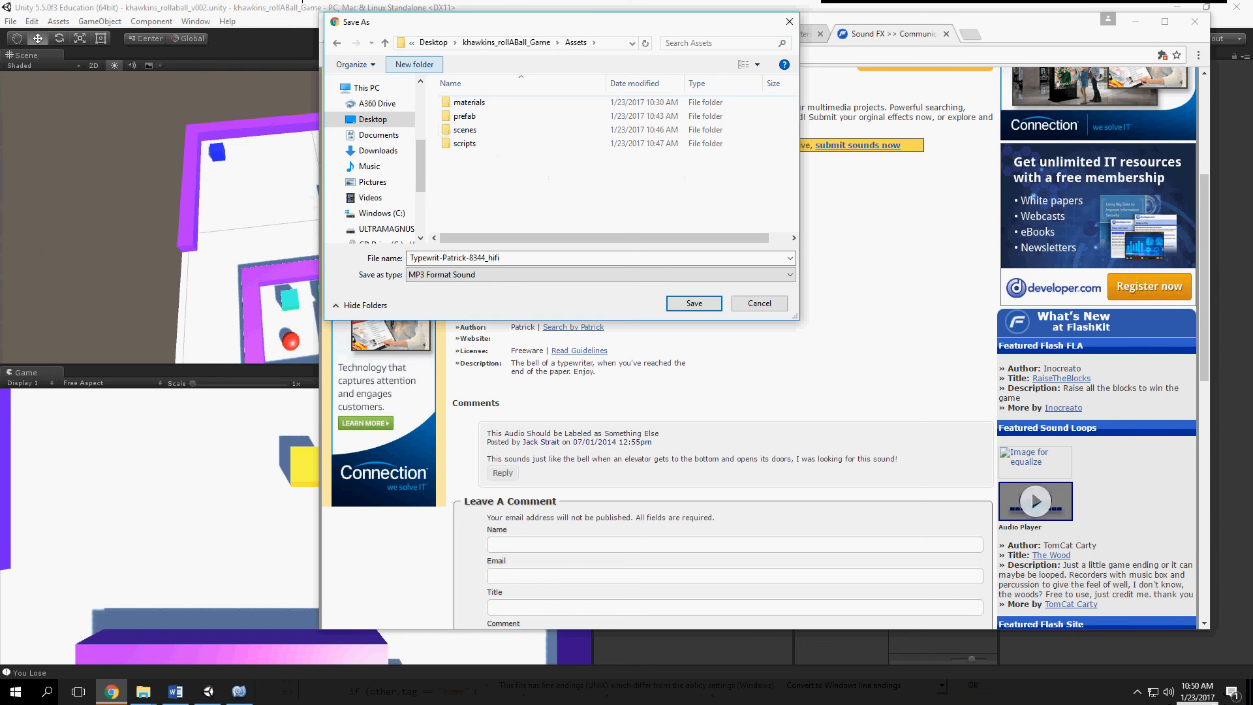
pyautogui.click(414, 64)
pyautogui.write('audio')
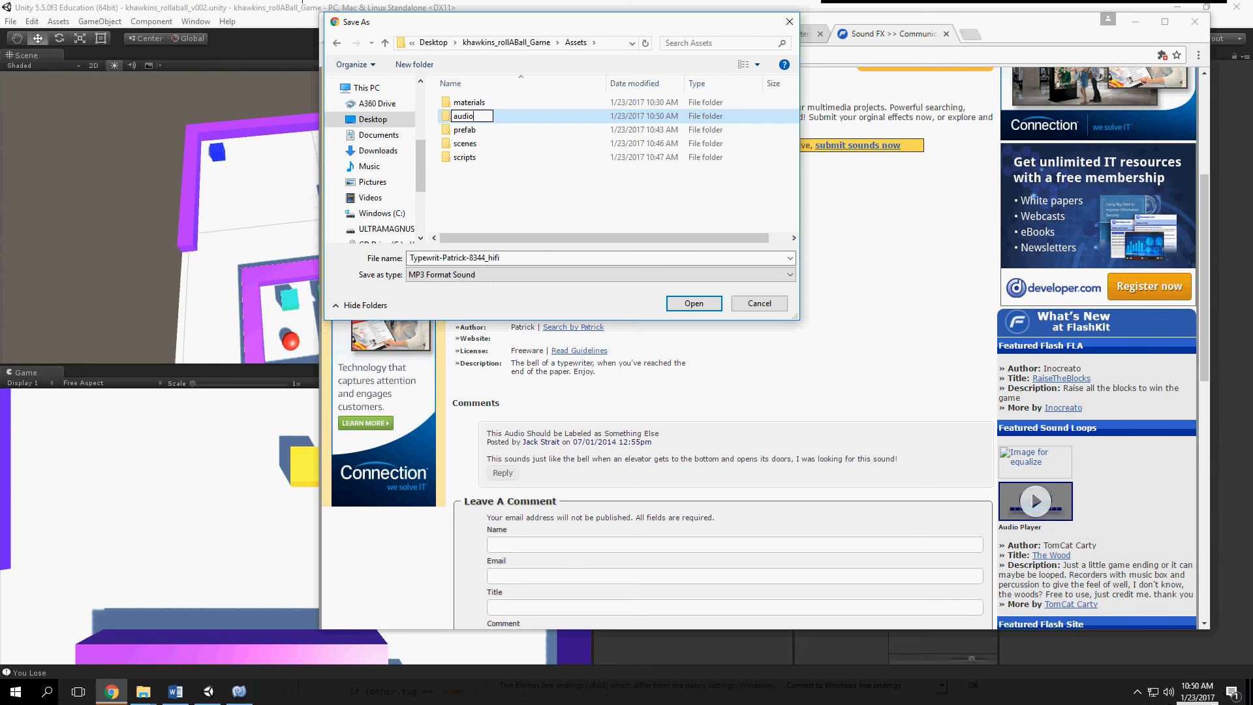
pyautogui.press('Return')
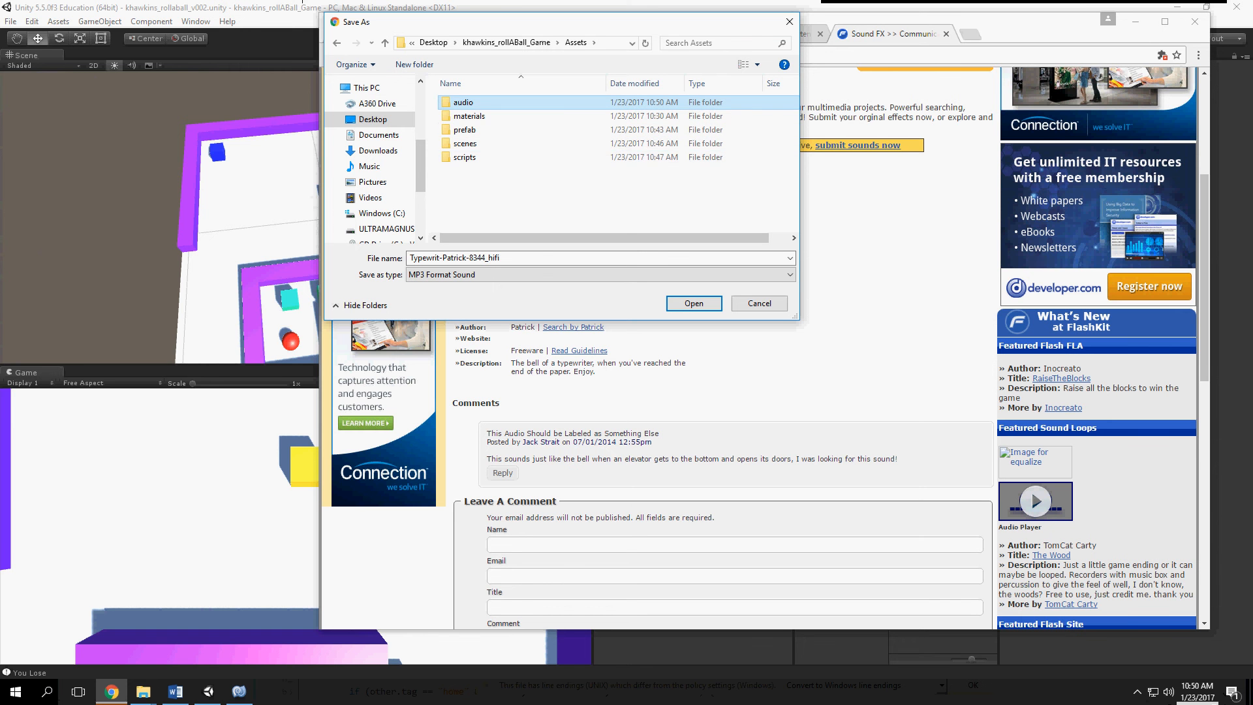
pyautogui.press('Return')
pyautogui.press('Return')
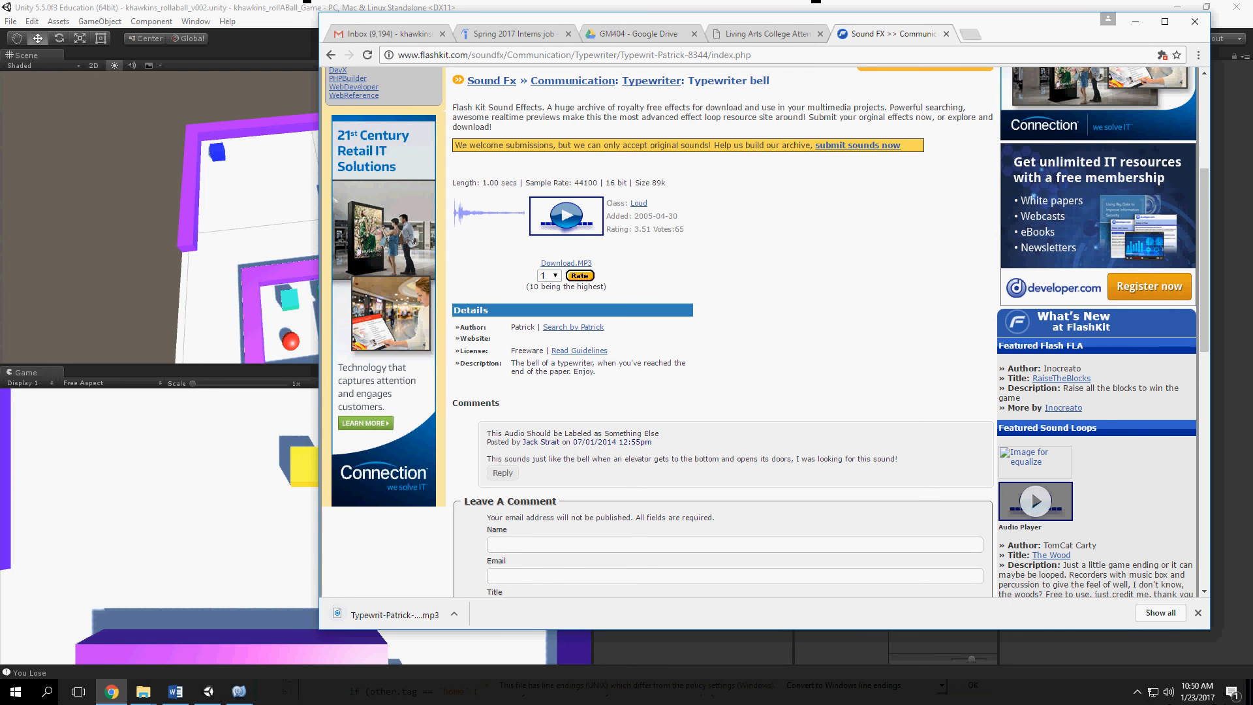
# Switch to Unity and select the typewriter bell clip in the project's audio folder to view its import settings.
pyautogui.hotkey('alt', 'Tab')
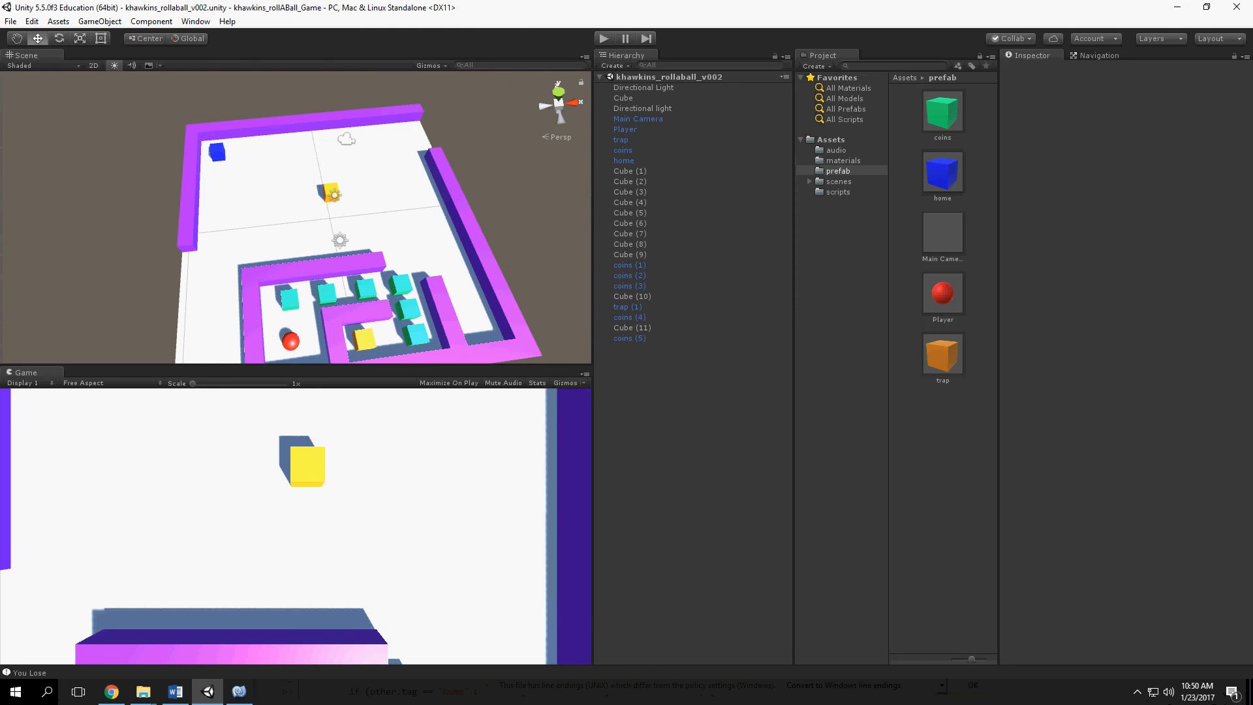
pyautogui.scroll(10, 295, 217)
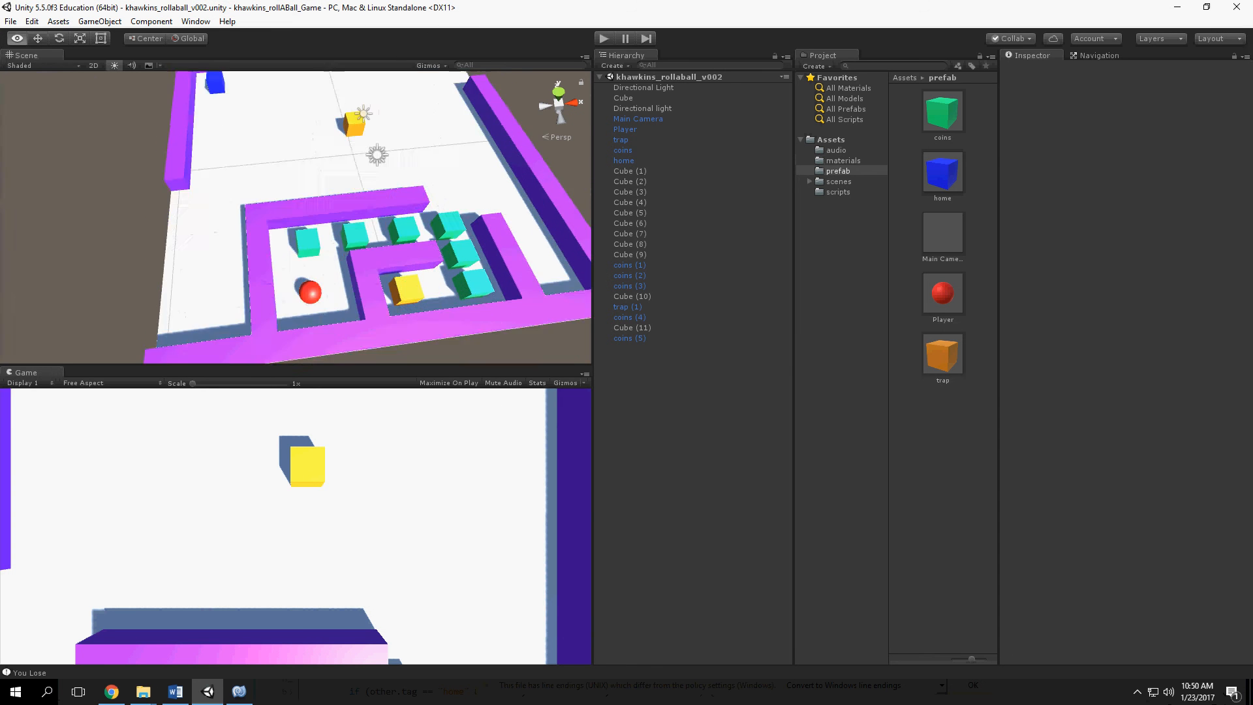
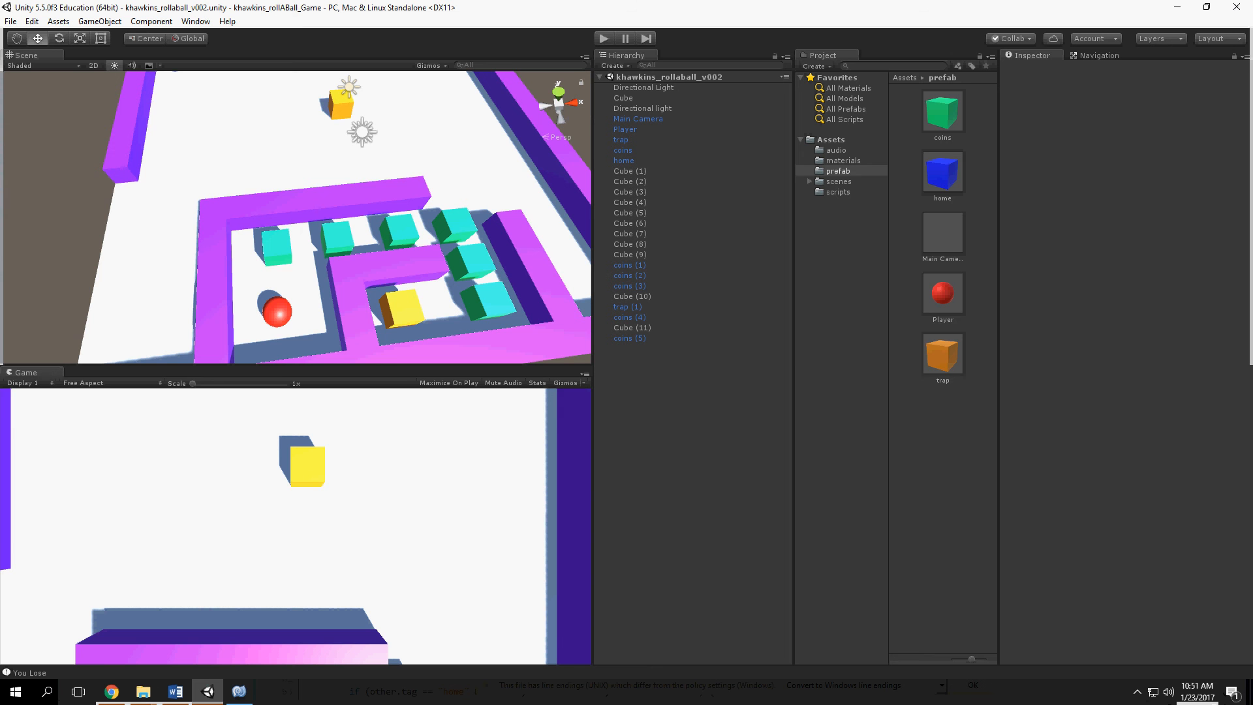
pyautogui.click(836, 150)
pyautogui.click(921, 112)
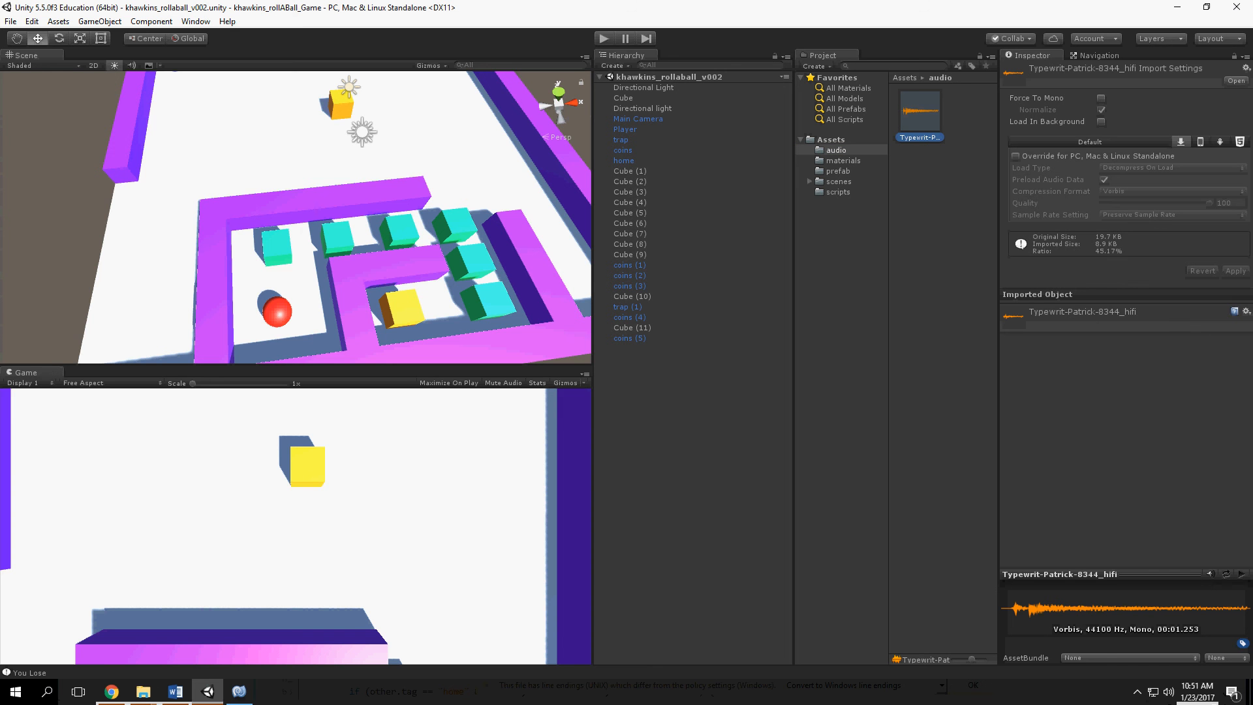
# Inspect the components of the home and Player prefabs in the prefab folder.
pyautogui.click(838, 171)
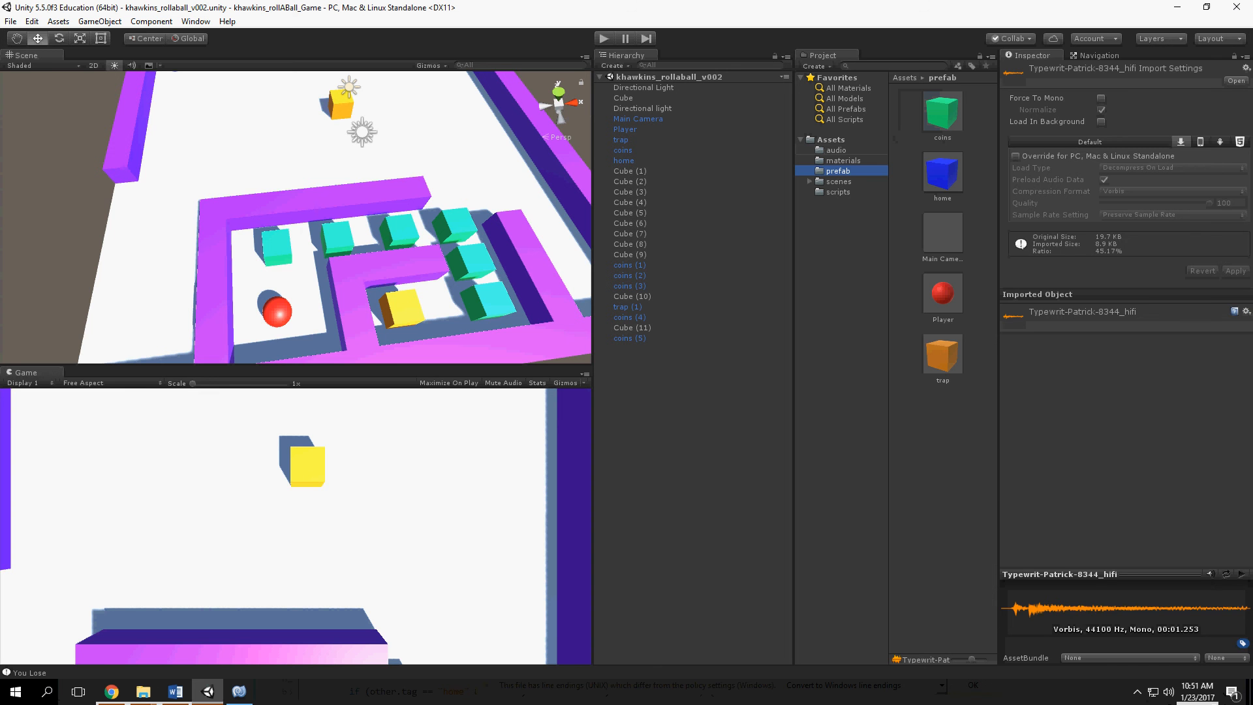
pyautogui.click(943, 174)
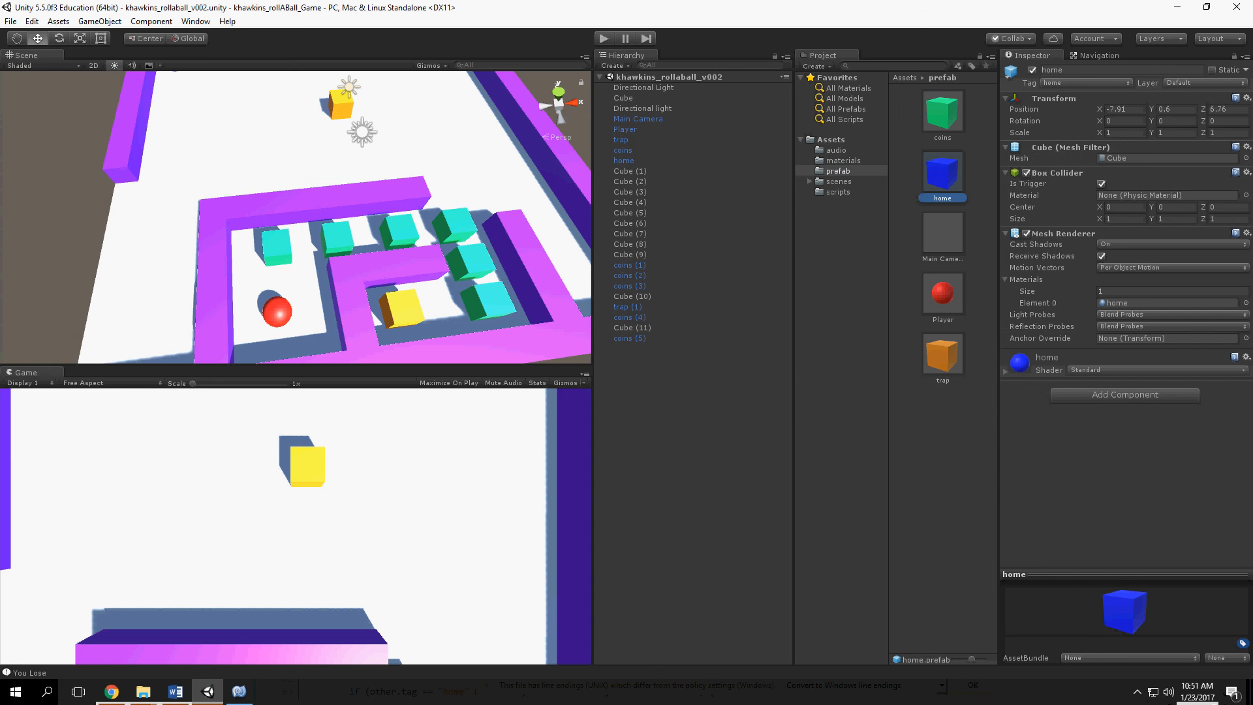
pyautogui.click(942, 293)
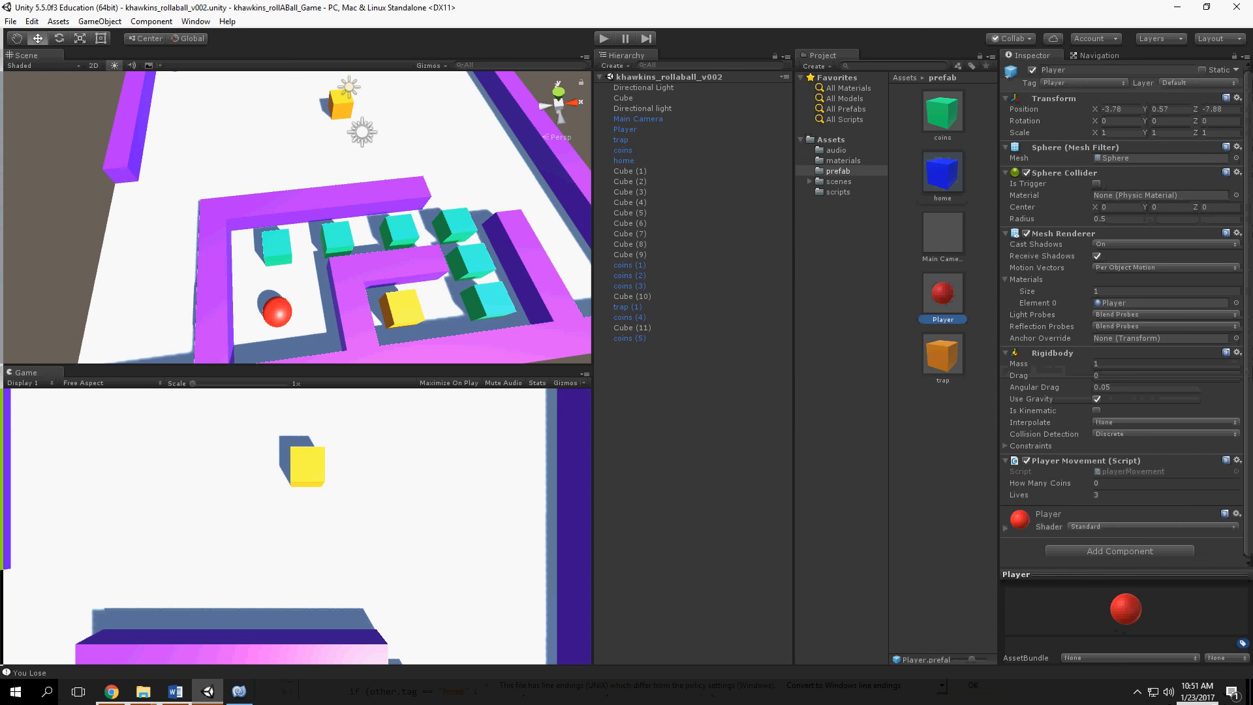
pyautogui.scroll(-4, 296, 217)
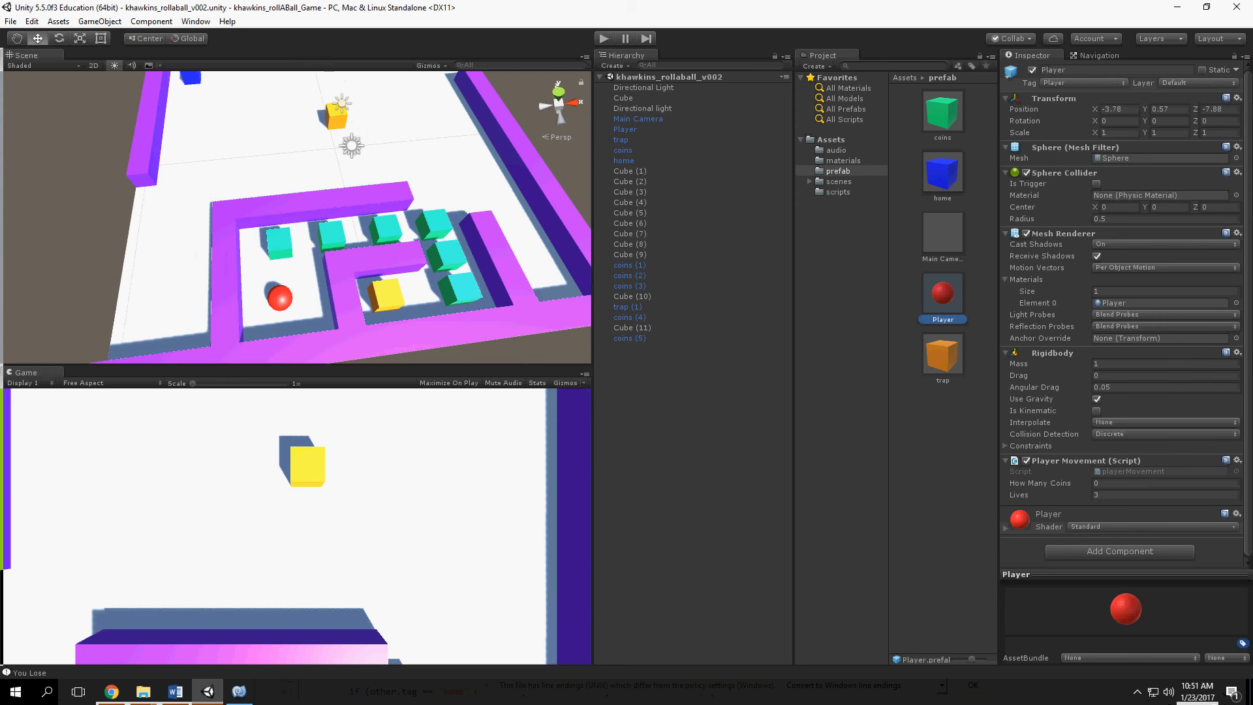
pyautogui.click(836, 150)
pyautogui.moveTo(920, 112); pyautogui.dragTo(639, 129)
pyautogui.hotkey('ctrl', 'z')
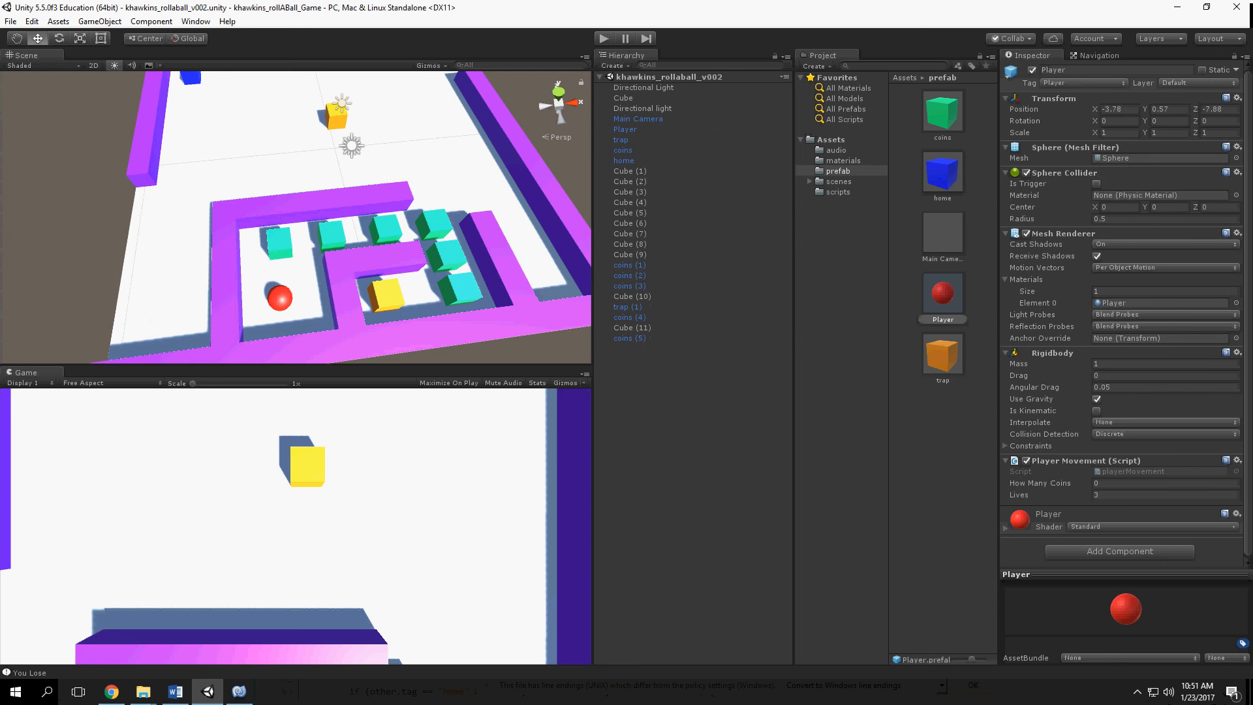
# Attach the typewriter bell clip to the Player object as an Audio Source and apply the change to its prefab.
pyautogui.click(836, 150)
pyautogui.moveTo(665, 192); pyautogui.dragTo(628, 130)
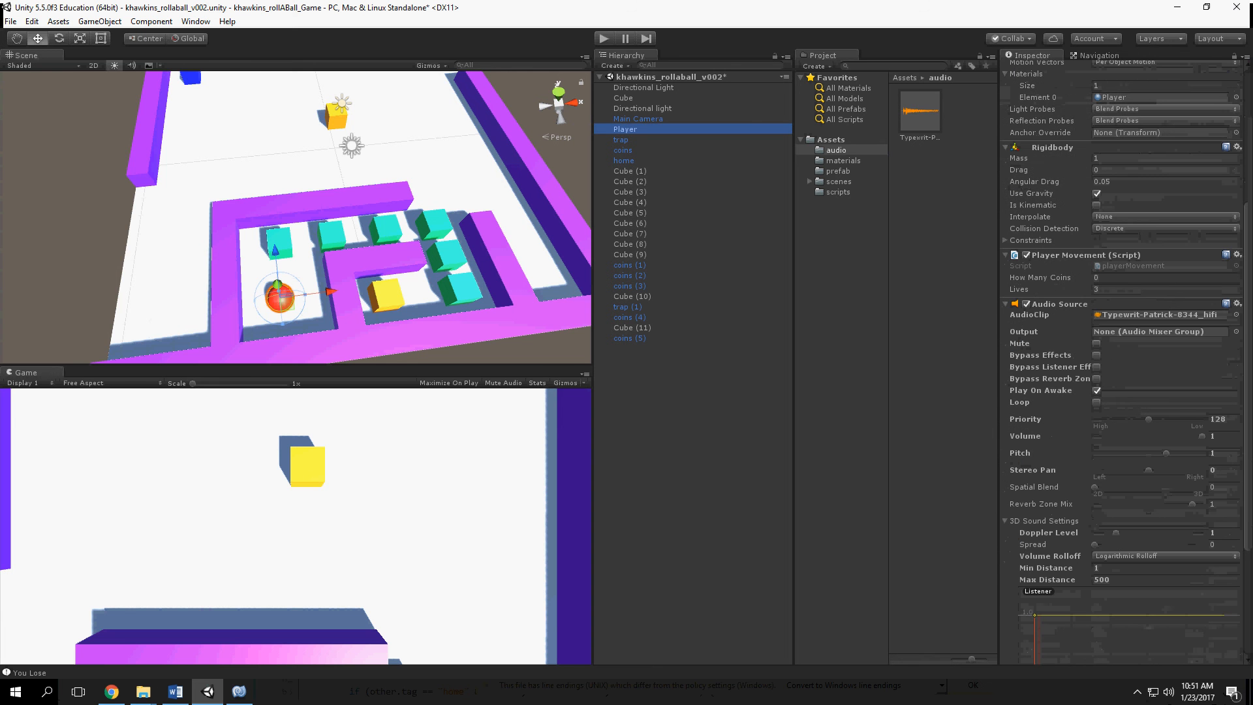
pyautogui.click(99, 21)
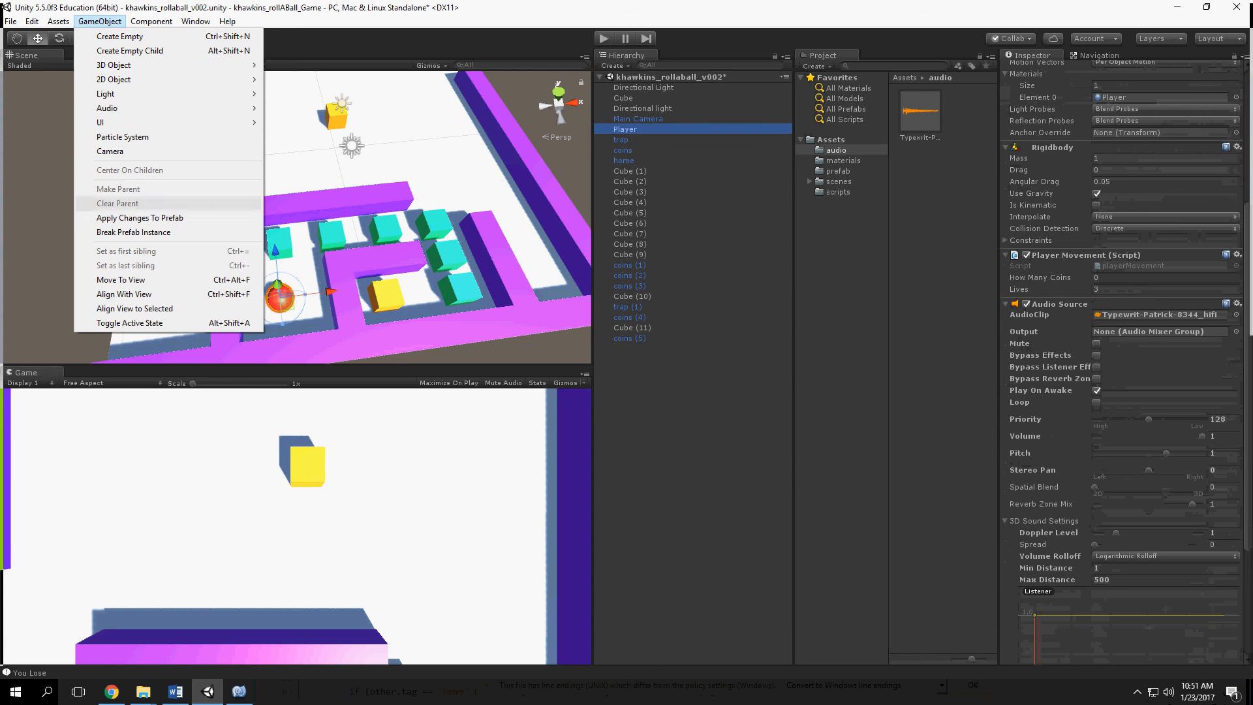
pyautogui.click(140, 218)
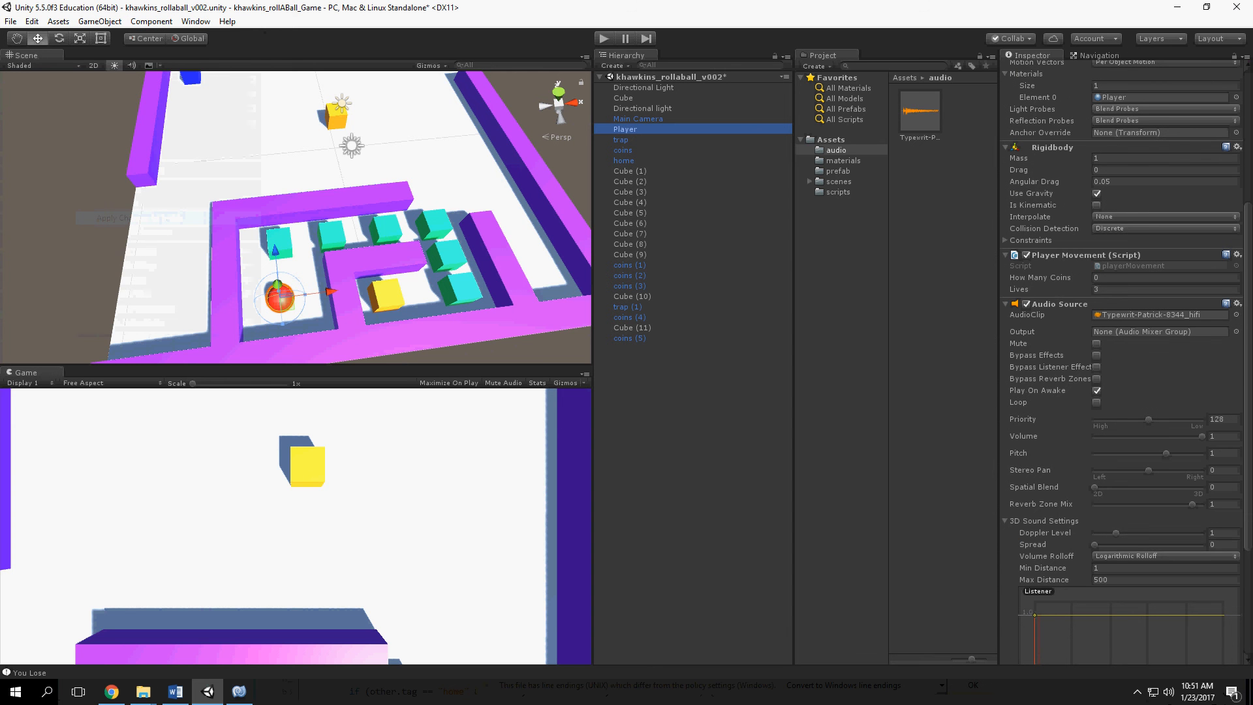
# Test the Player's Audio Source in a short play run with Play On Awake enabled, and leave Play On Awake disabled.
pyautogui.click(1096, 390)
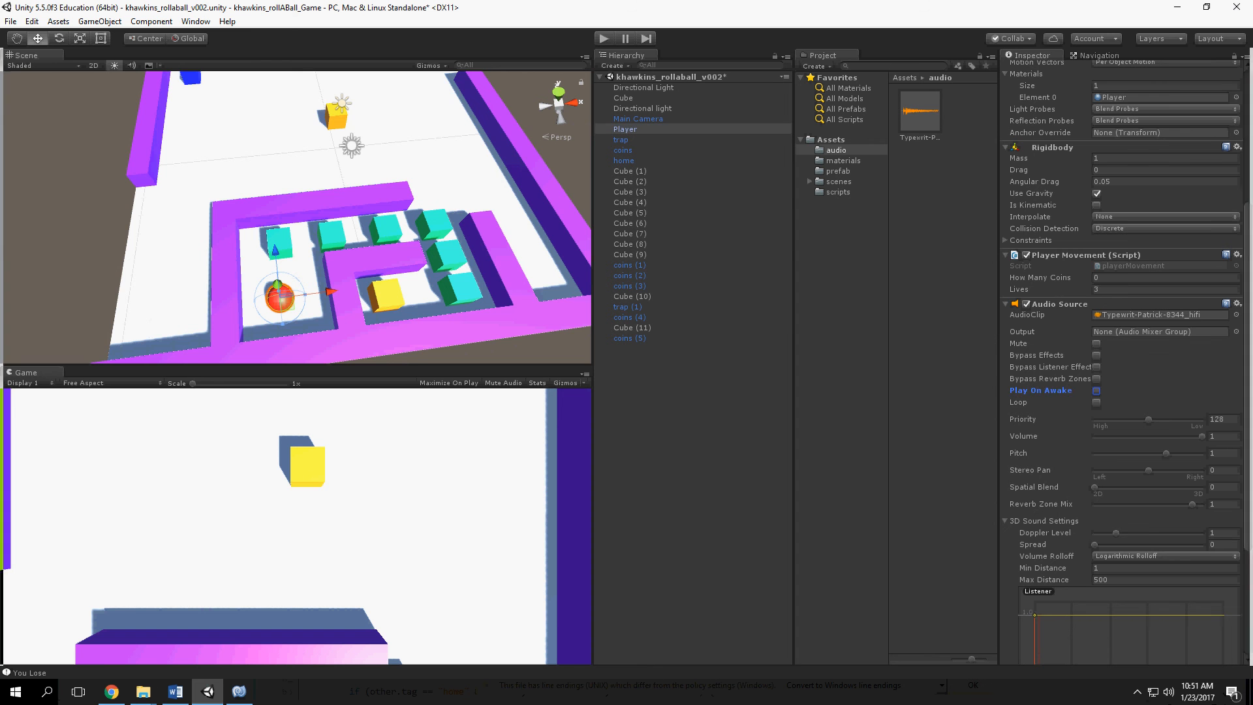
pyautogui.keyDown('alt'); pyautogui.moveTo(313, 261); pyautogui.dragTo(316, 219); pyautogui.keyUp('alt')
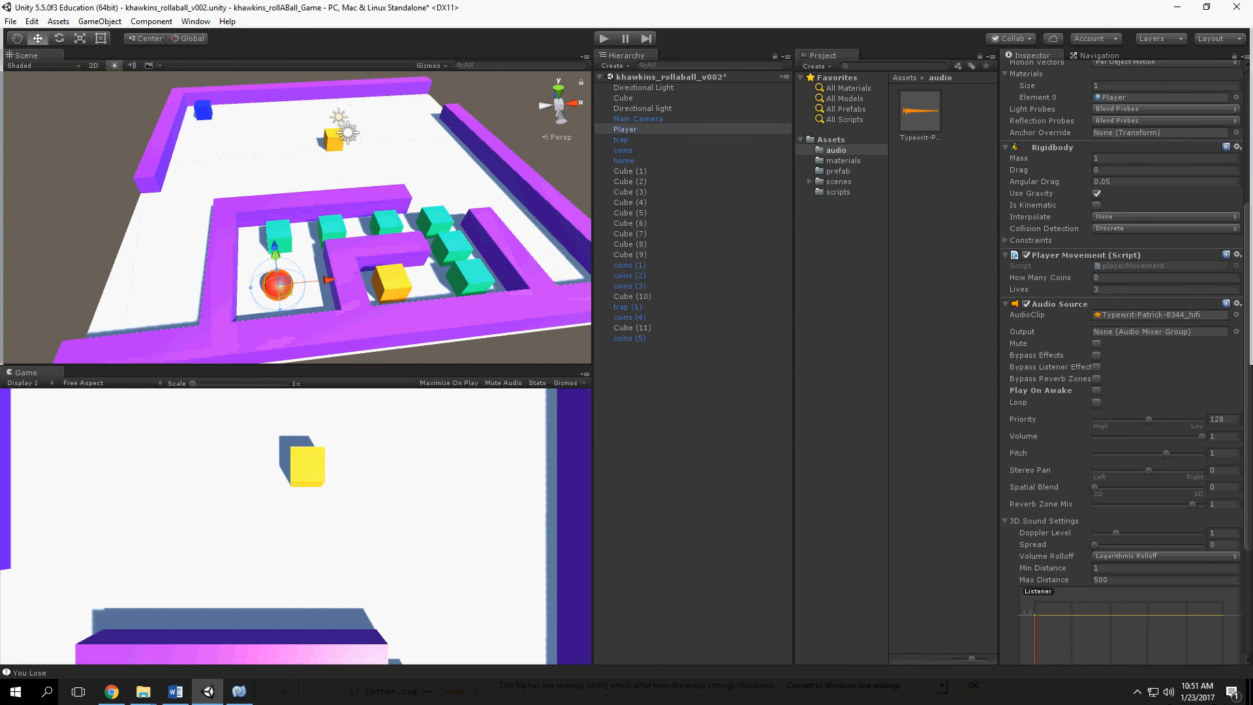
pyautogui.click(1096, 390)
pyautogui.click(604, 38)
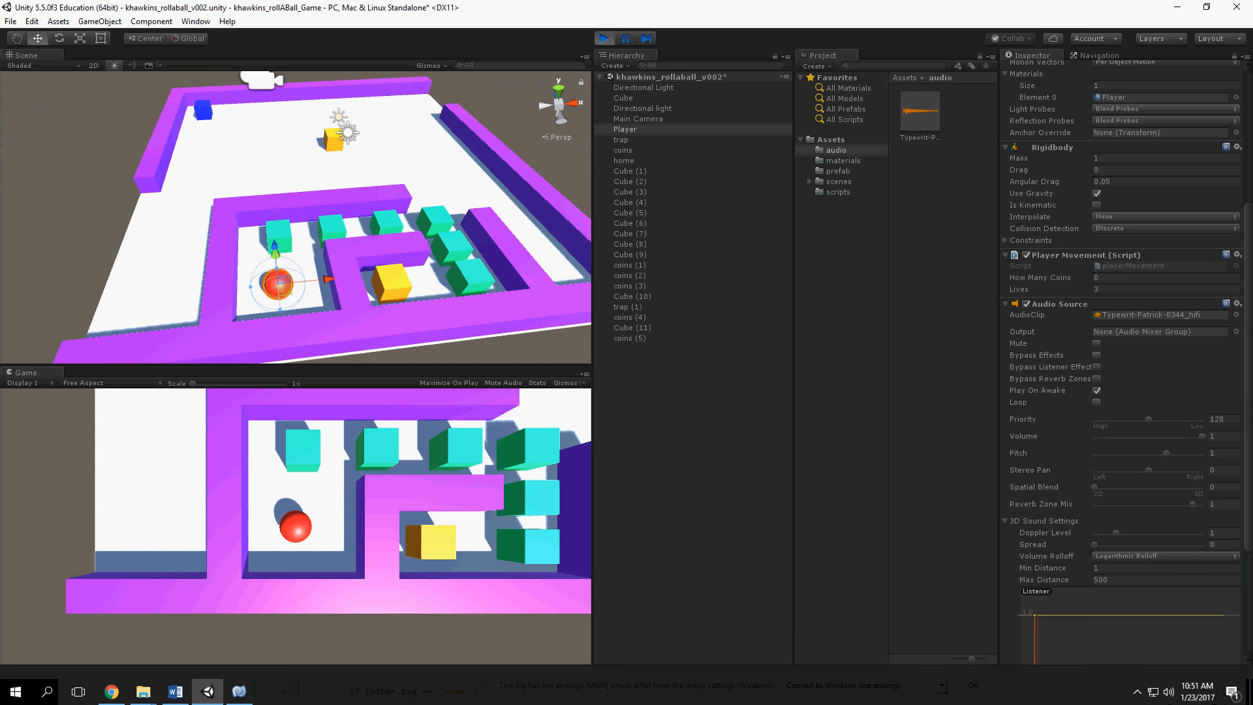
pyautogui.hotkey('ctrl', 'p')
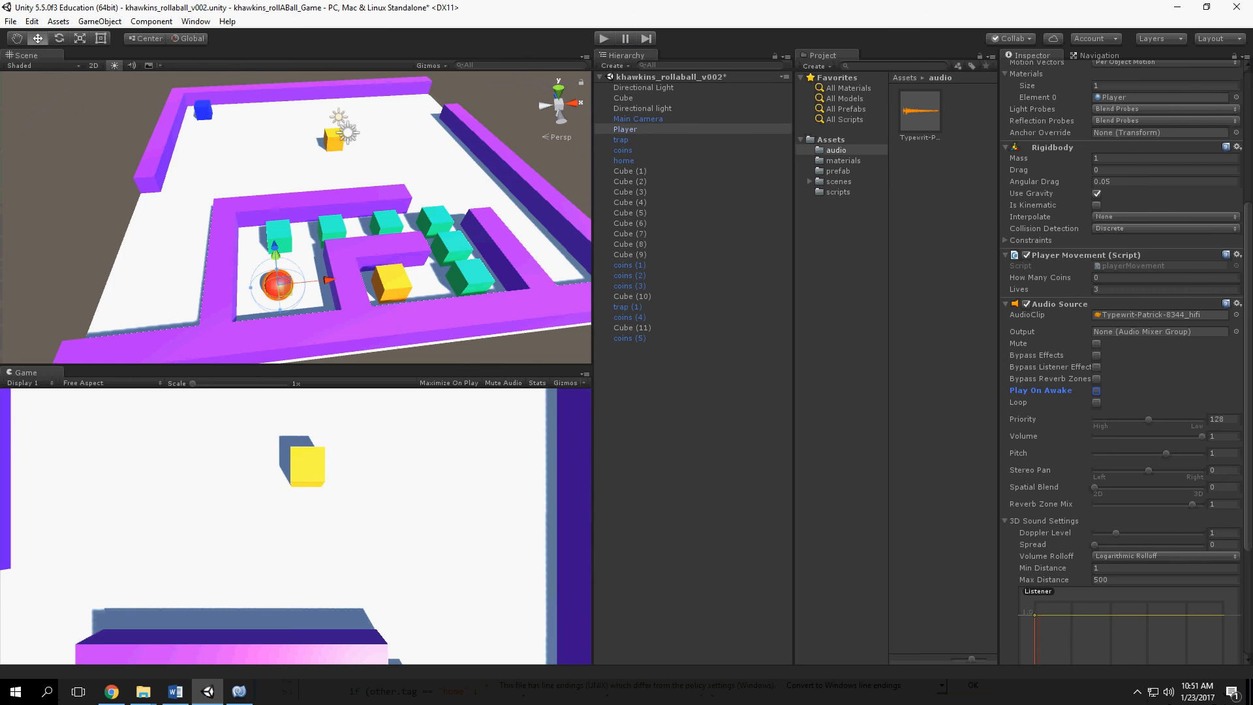
# Switch to MonoDevelop and declare an AudioSource variable named coinSound below the lives variable in playerMovement.cs.
pyautogui.click(239, 691)
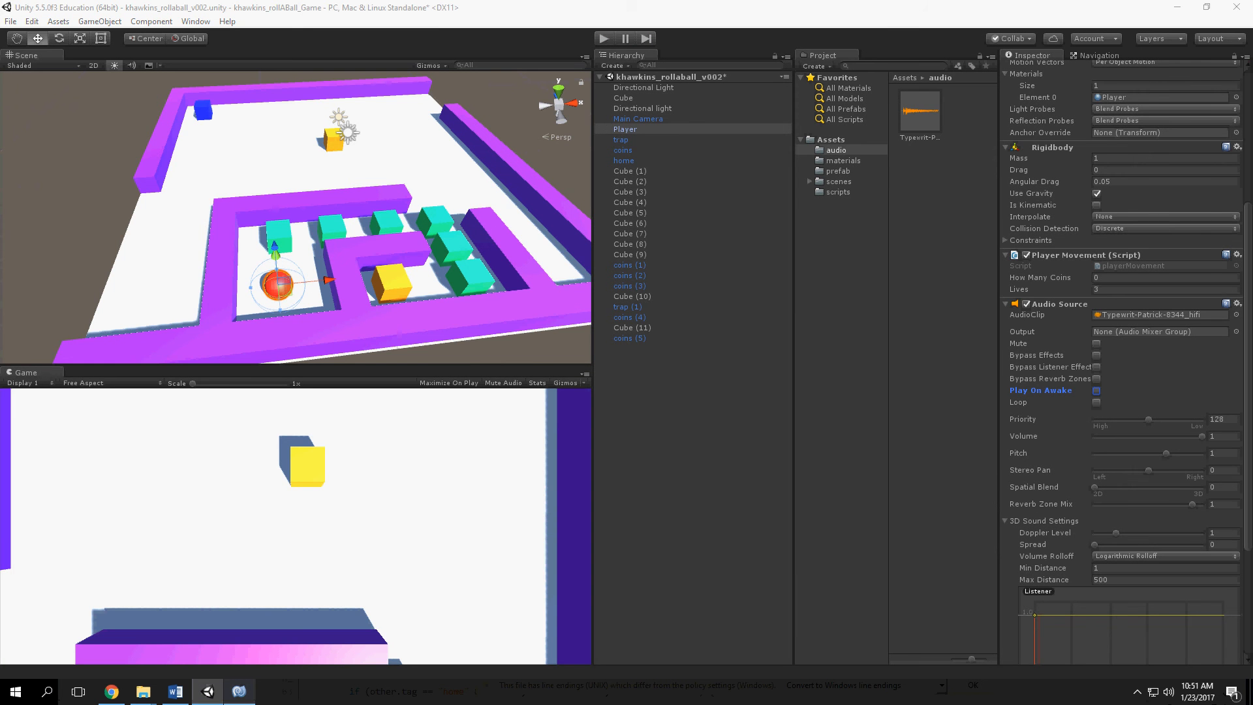
pyautogui.scroll(4, 744, 436)
pyautogui.click(439, 324)
pyautogui.press('Return')
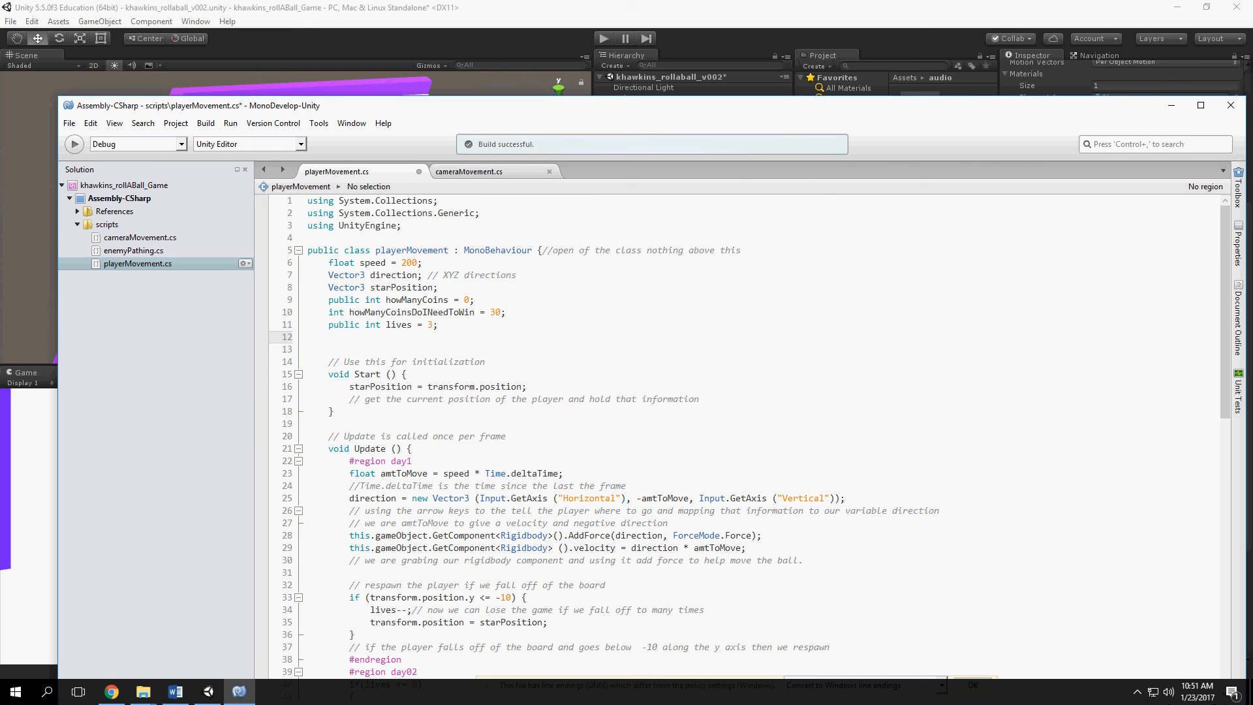
pyautogui.write('Audi')
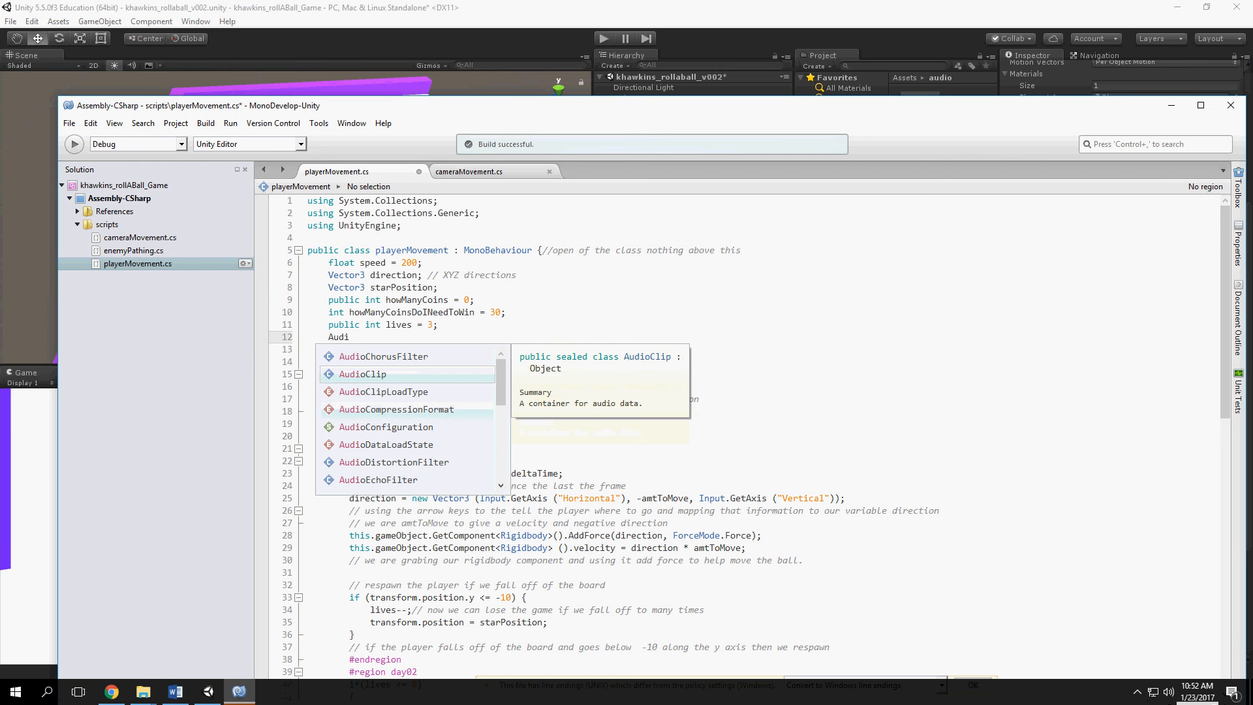
pyautogui.write('os')
pyautogui.press('Return')
pyautogui.write('coinSound;')
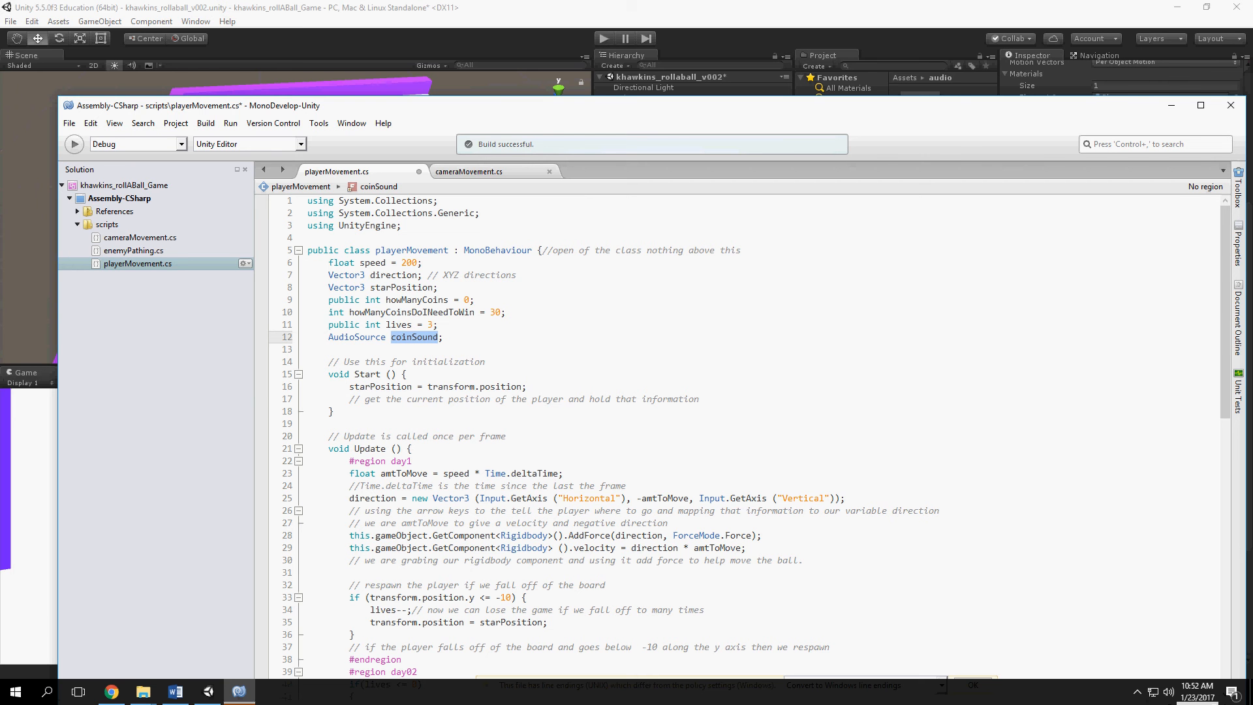
# Add the indented line coinSound = GetComponent<AudioSource>(); at the end of the Start method.
pyautogui.click(527, 387)
pyautogui.click(699, 399)
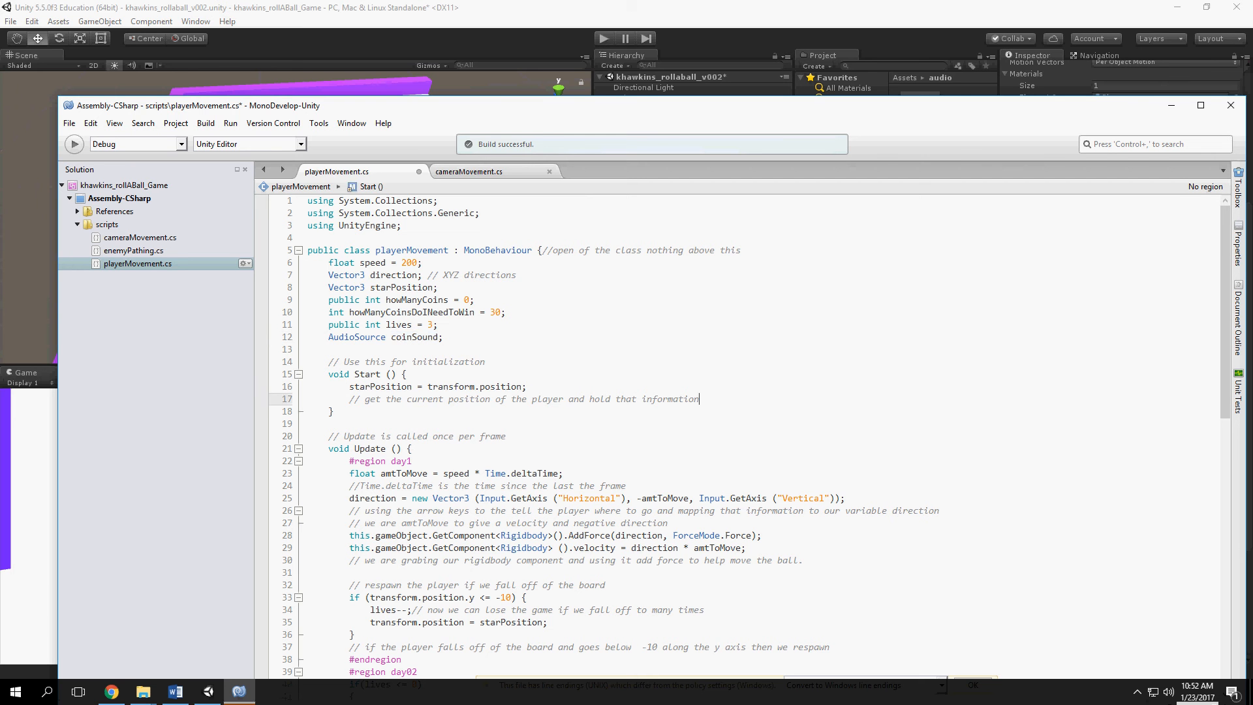
pyautogui.press('Return')
pyautogui.write('coinSound')
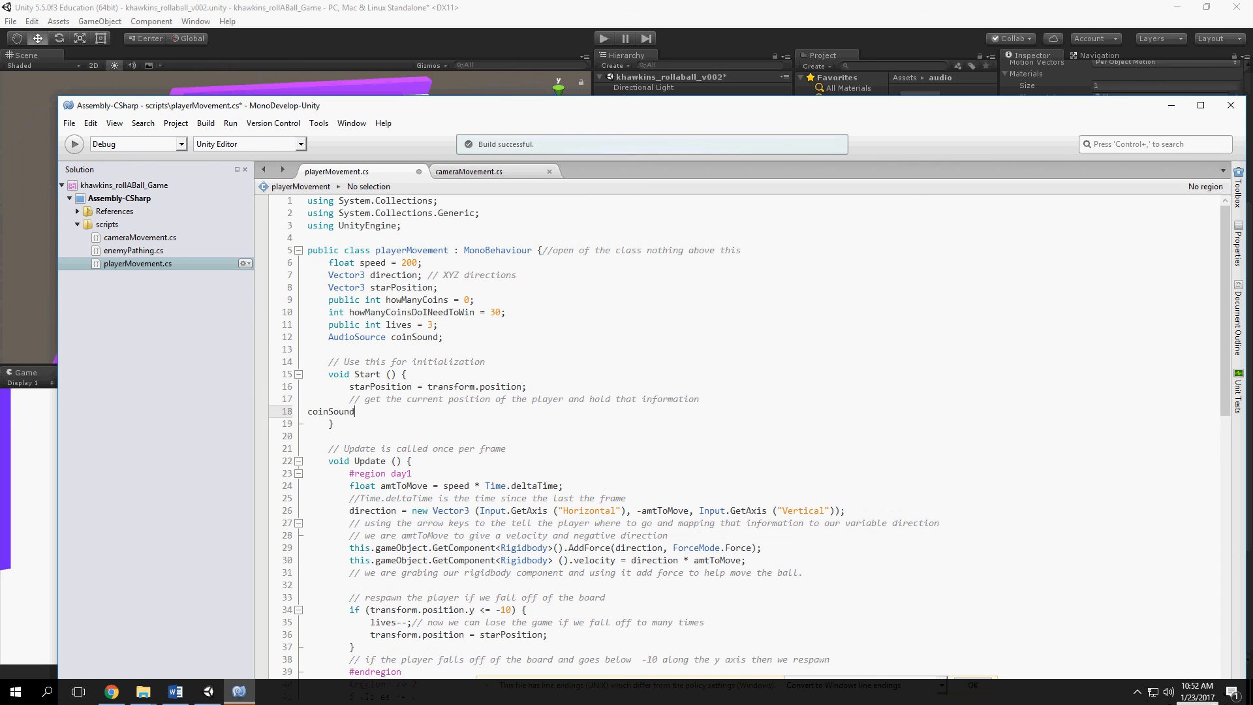
pyautogui.press('Tab')
pyautogui.write('= Ge')
pyautogui.press('Down')
pyautogui.press('Down')
pyautogui.press('Down')
pyautogui.press('Return')
pyautogui.write('<>')
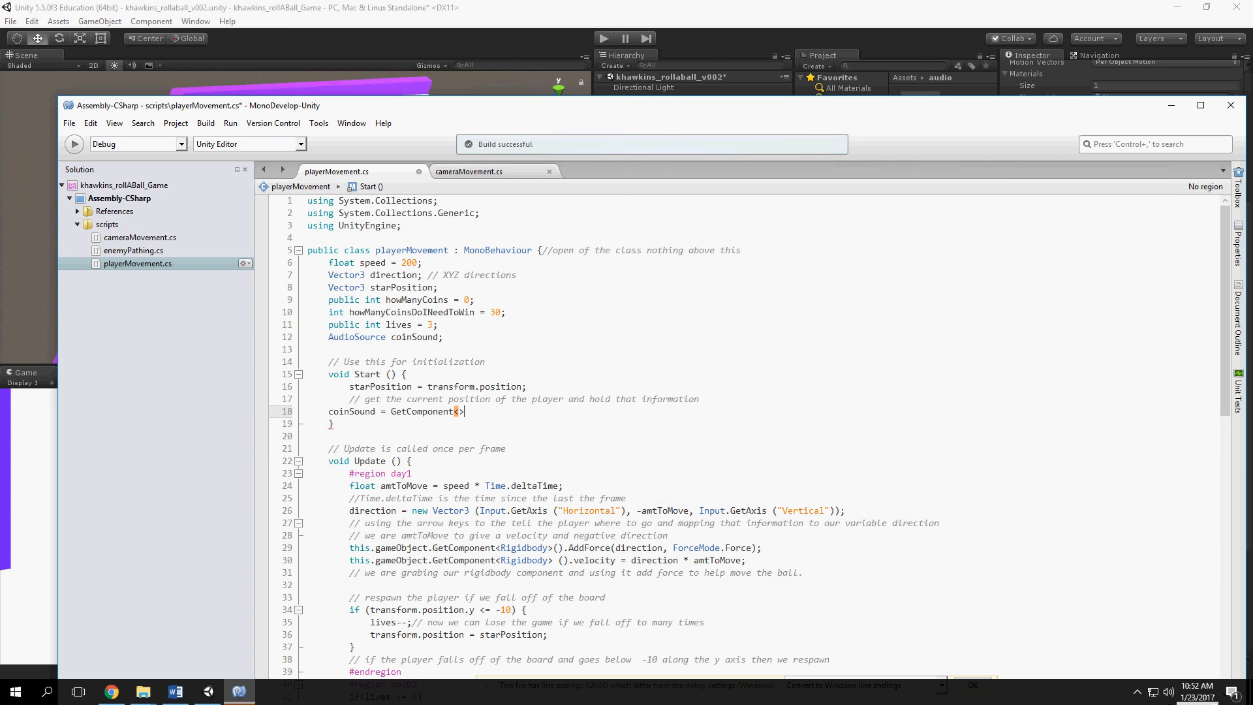
pyautogui.write('Au')
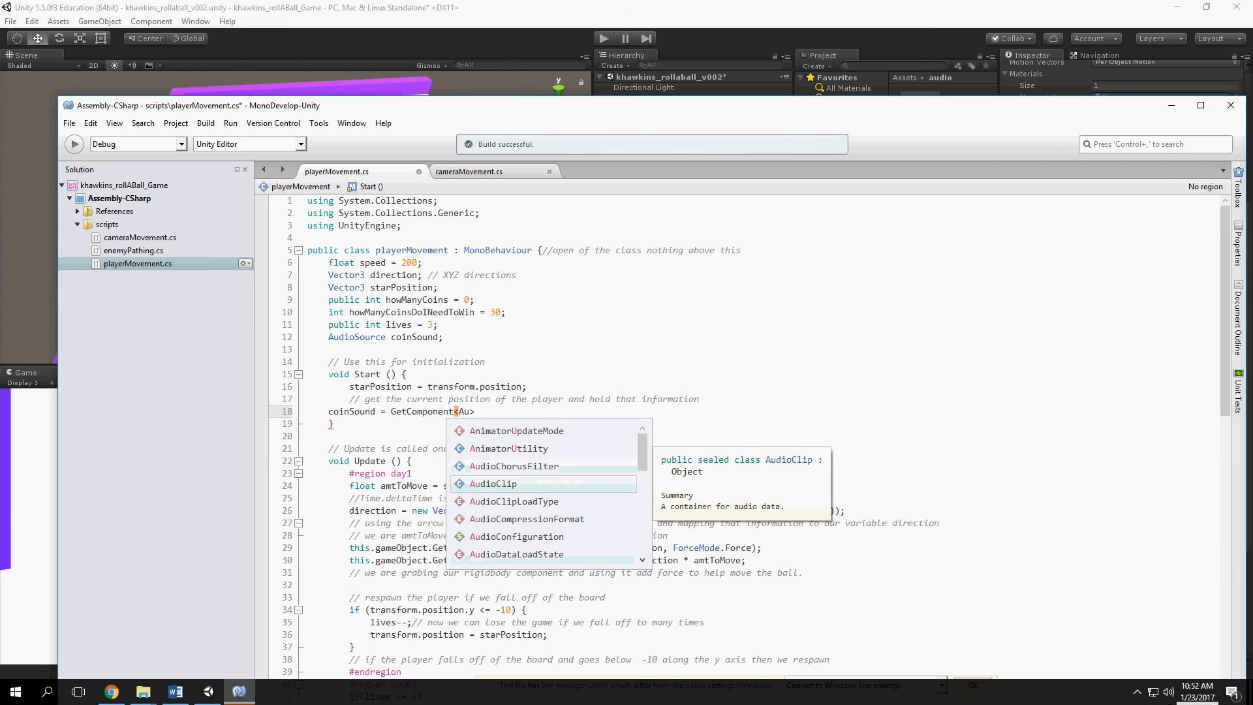
pyautogui.write('di')
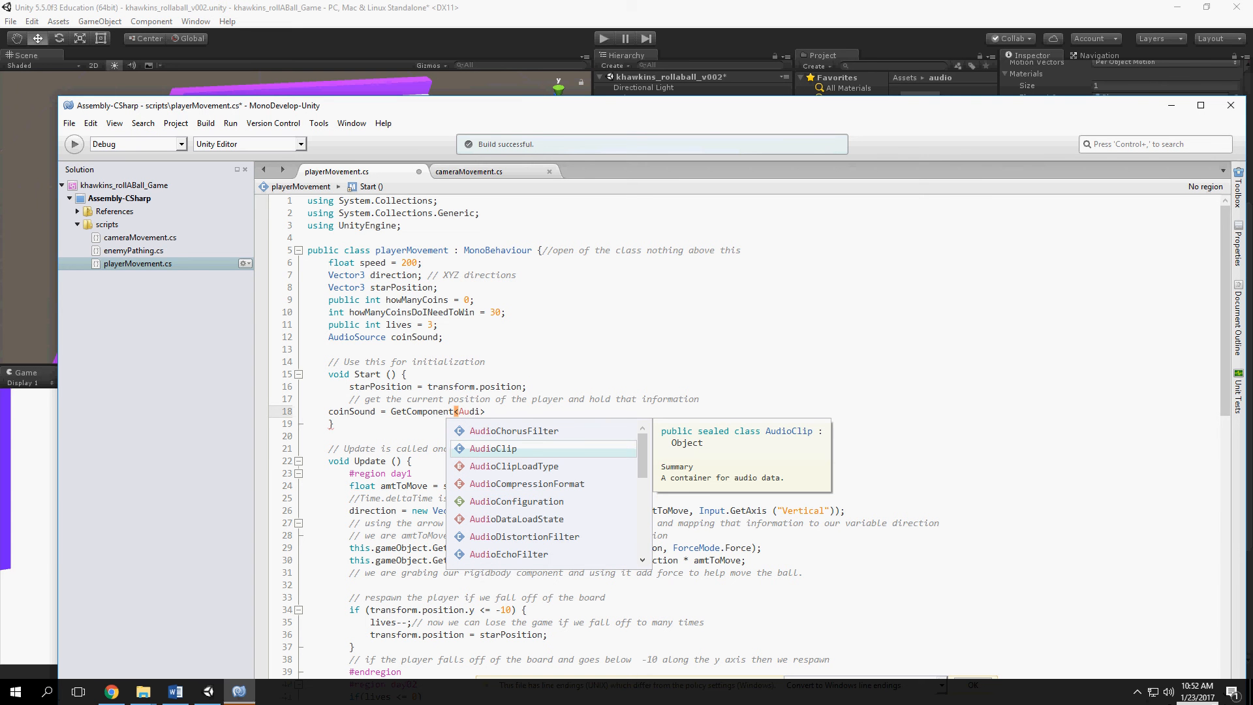
pyautogui.write('o')
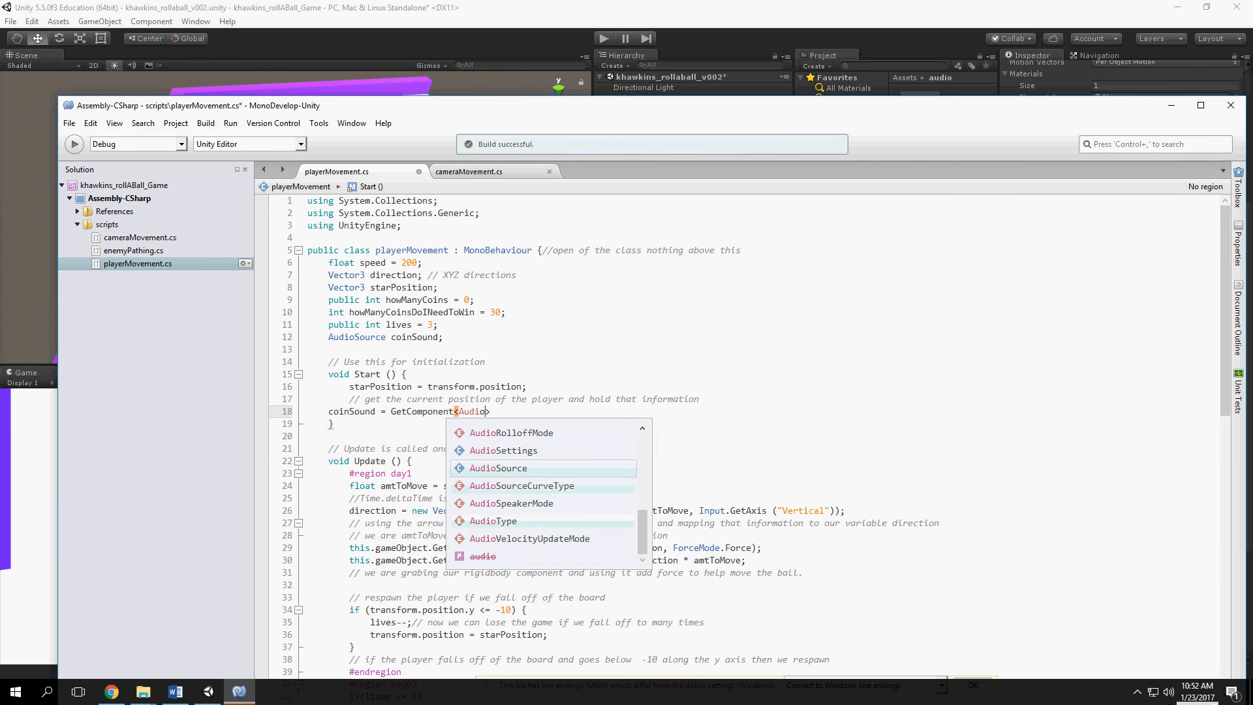
pyautogui.press('Return')
pyautogui.write('(')
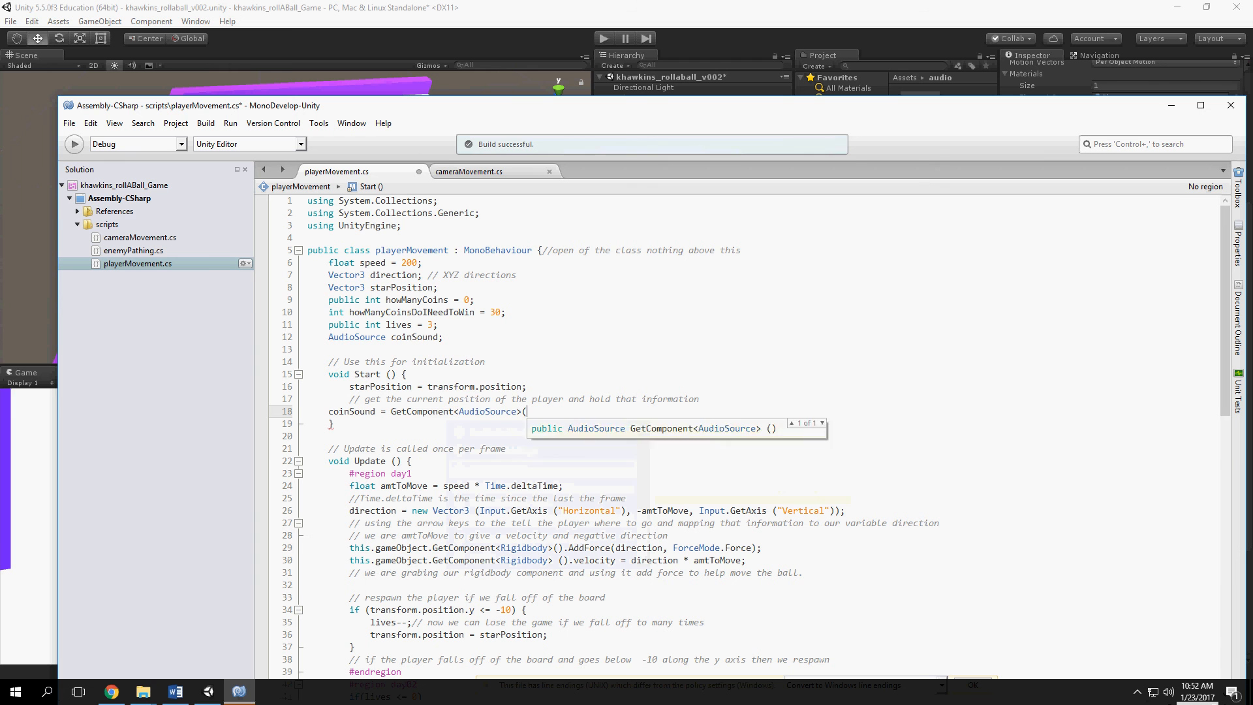
pyautogui.write(');')
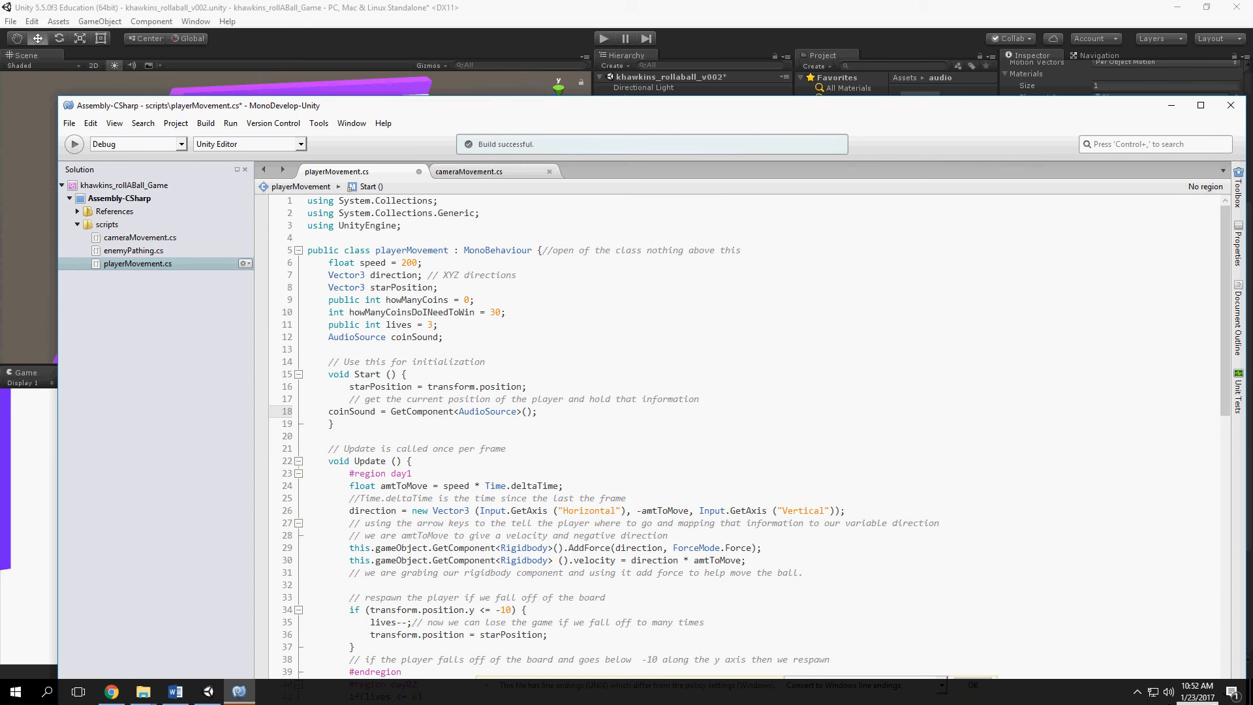
pyautogui.press('Tab')
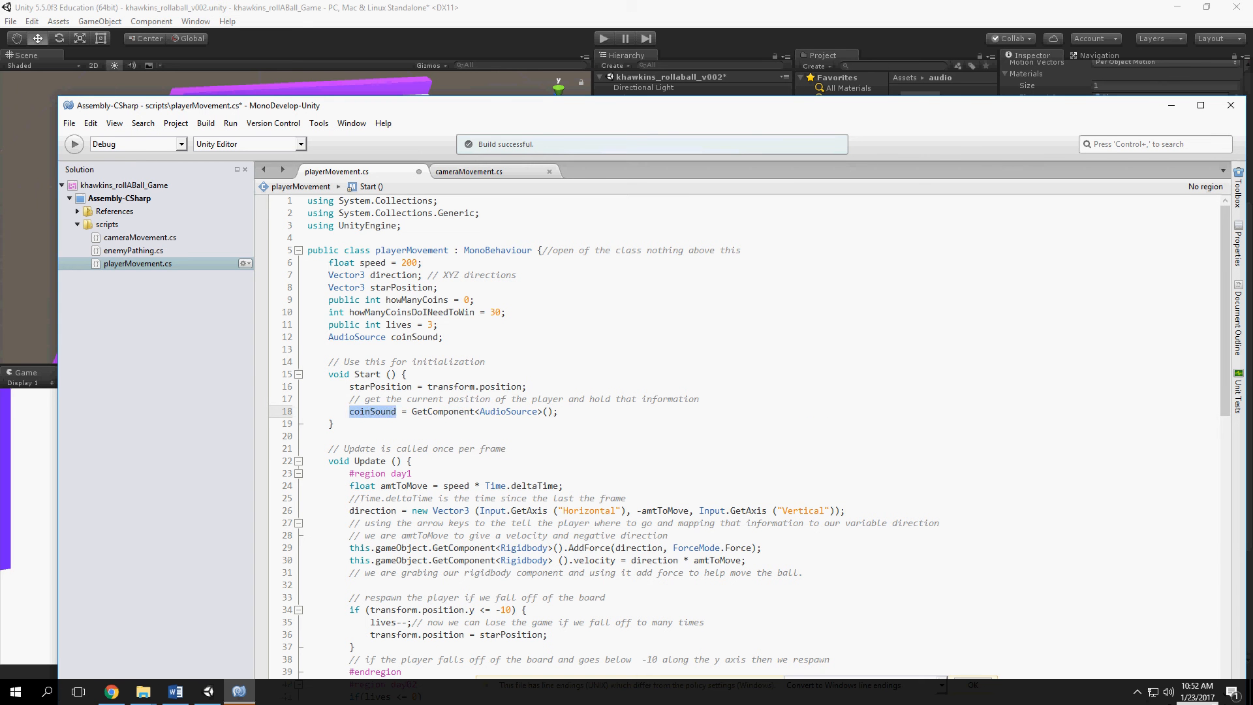
# Add coinSound.Play(); at the end of the "coins" tag block in OnTriggerEnter, and build the scripts.
pyautogui.scroll(-13, 744, 437)
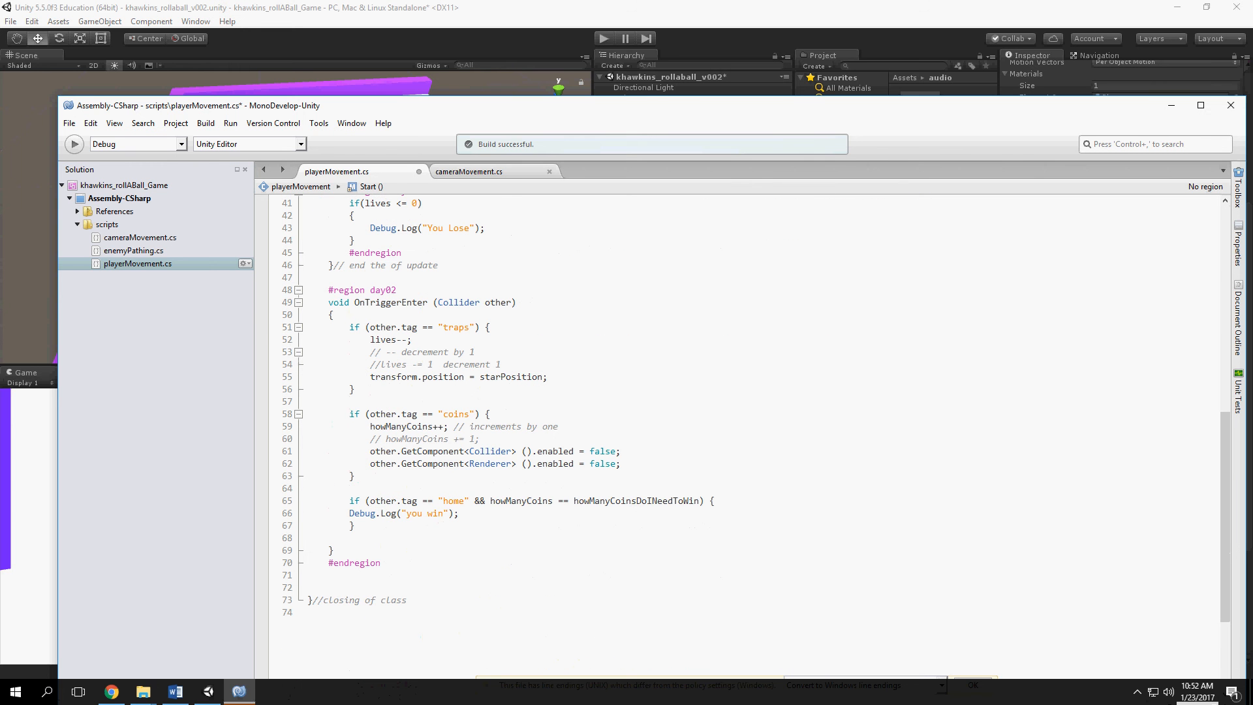
pyautogui.click(621, 464)
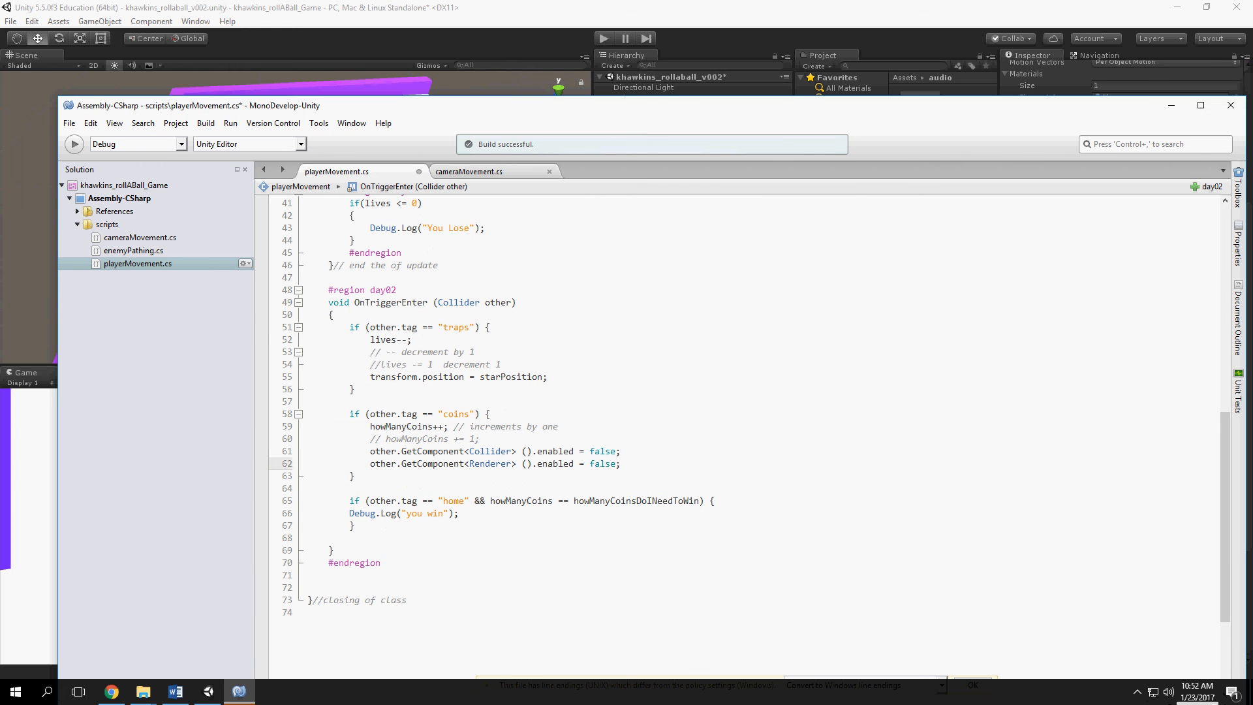
pyautogui.press('Return')
pyautogui.write('coinSound')
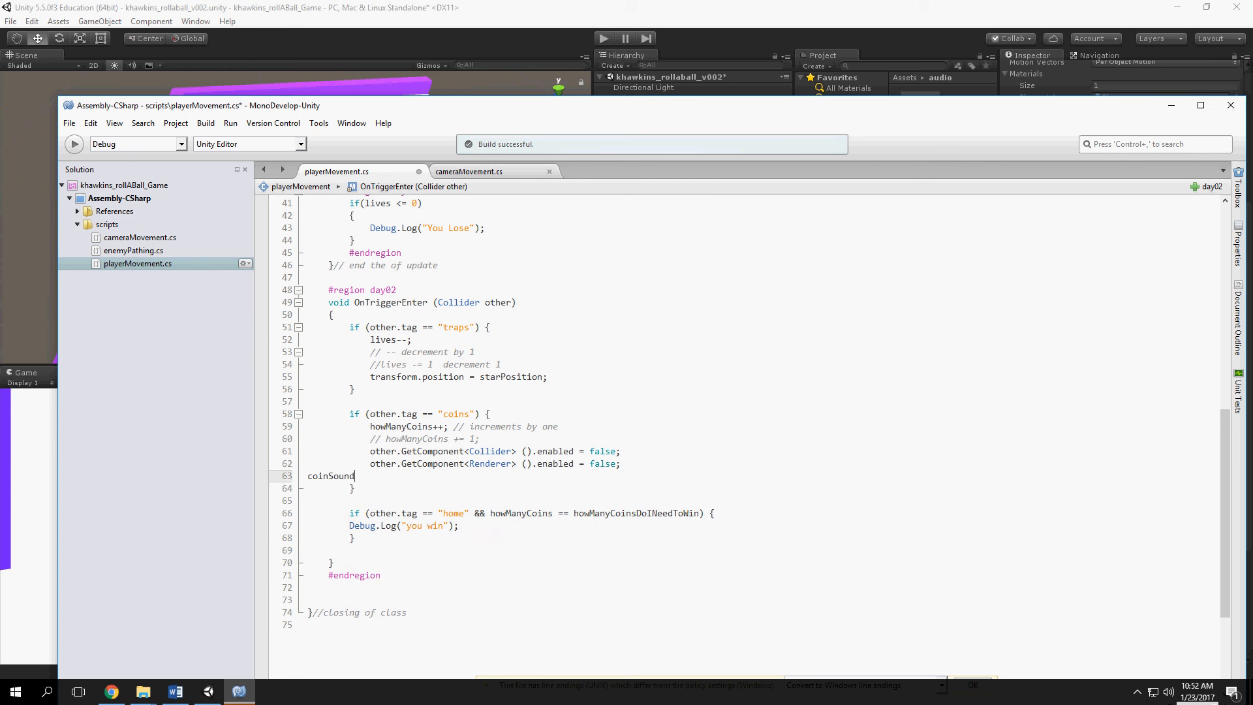
pyautogui.press('Tab')
pyautogui.press('Tab')
pyautogui.press('Tab')
pyautogui.write('.P')
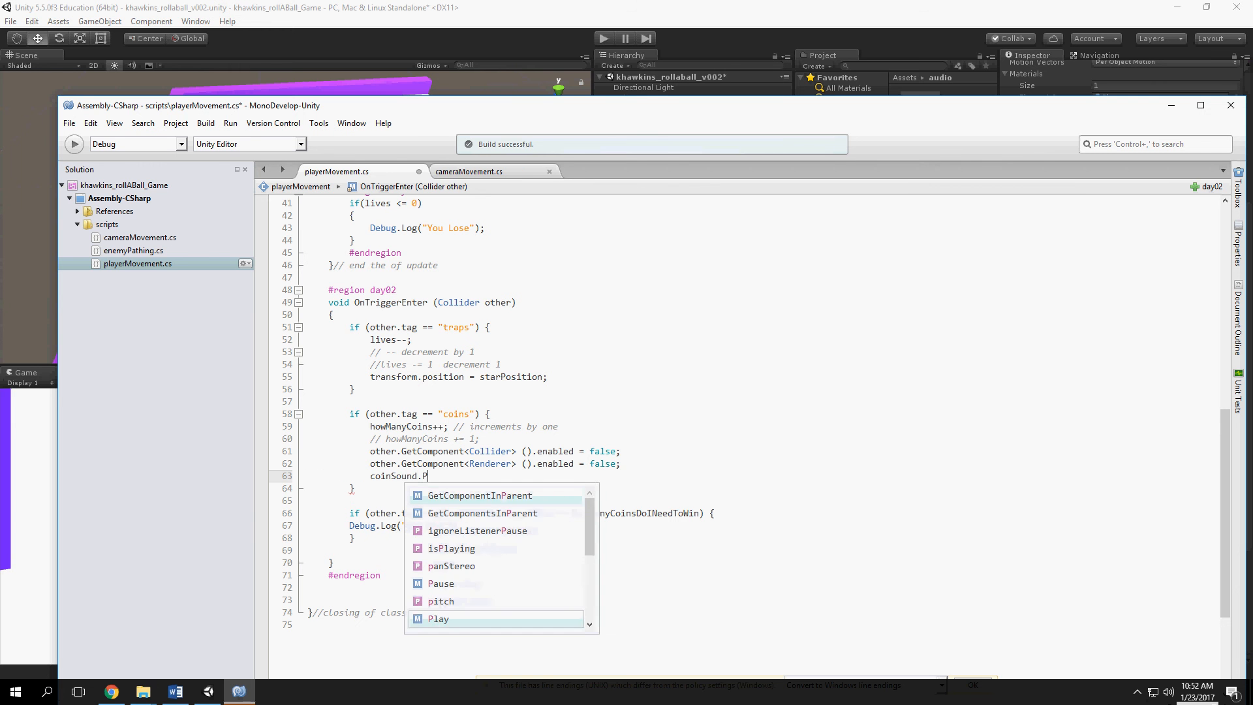
pyautogui.write('lay()')
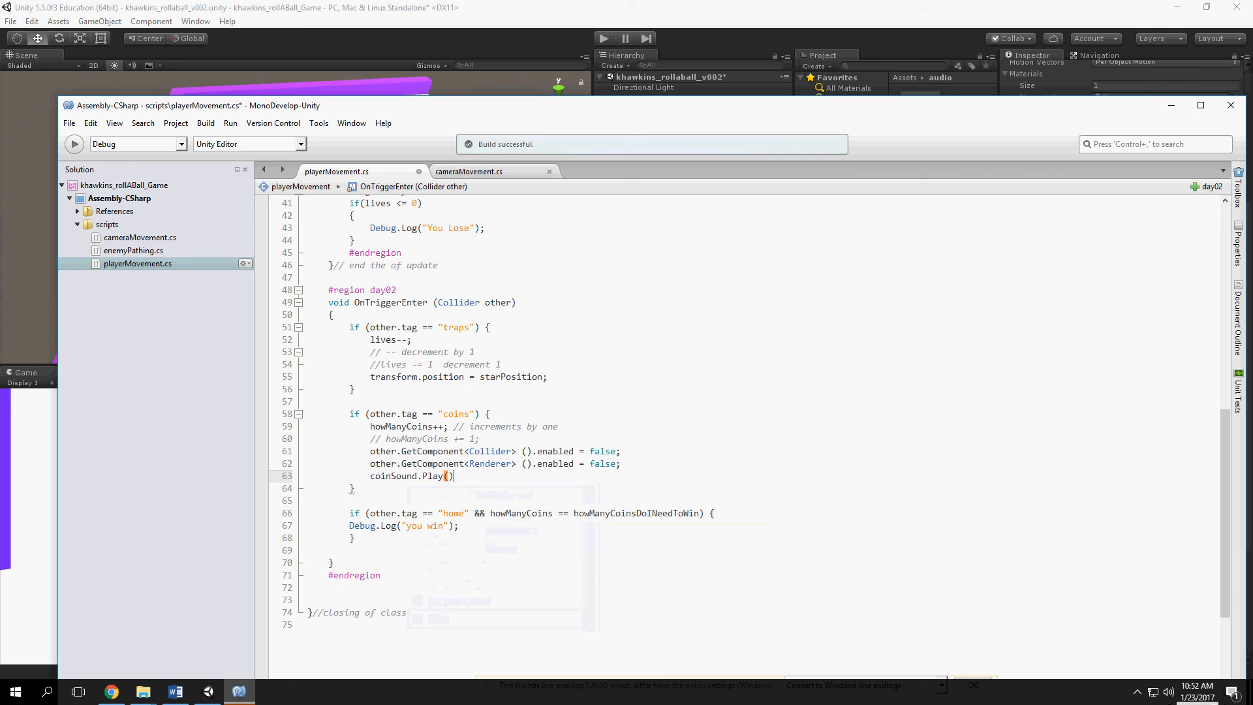
pyautogui.write(';')
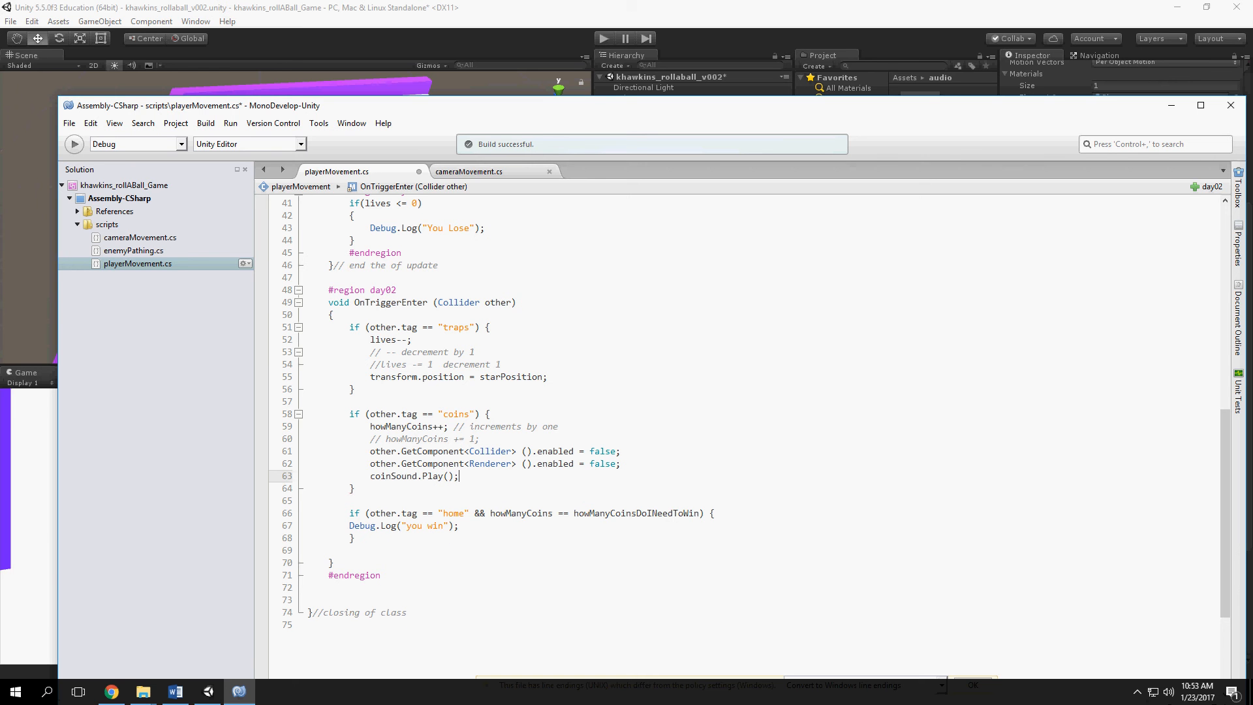
pyautogui.click(205, 123)
pyautogui.click(229, 140)
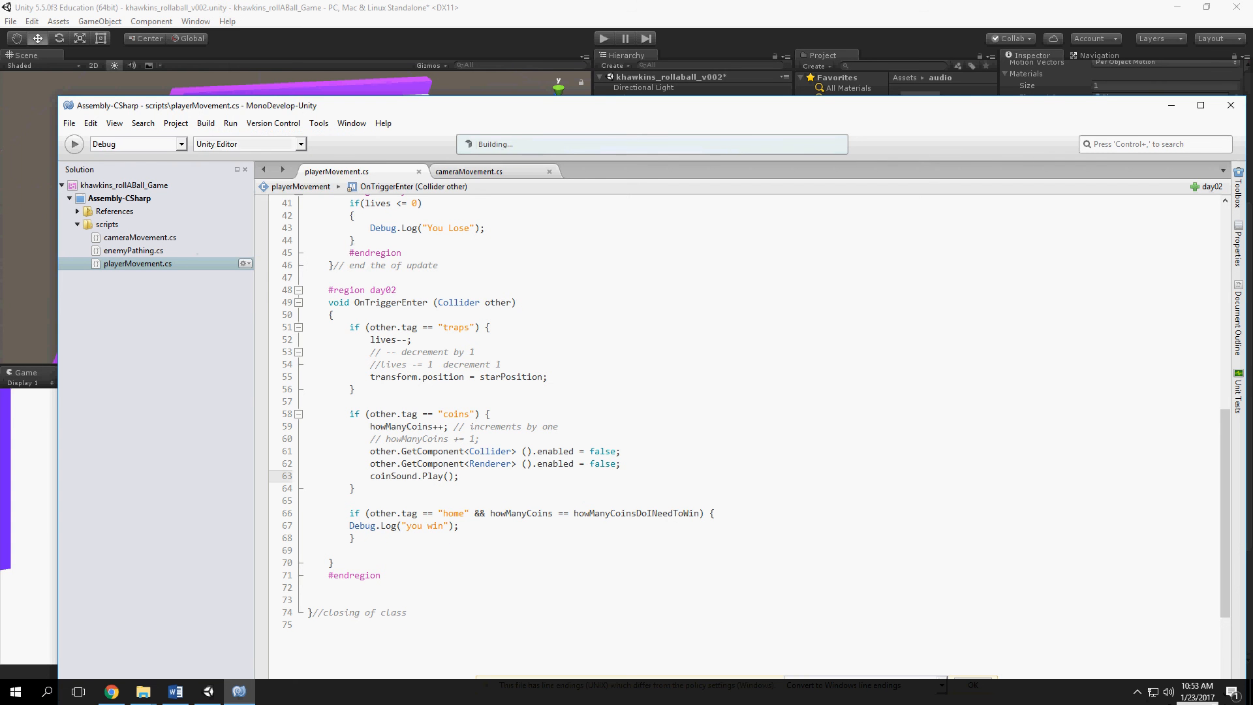
# Switch to Unity and playtest the coin sound by rolling the ball through the six coins, and stop the run.
pyautogui.hotkey('alt', 'Tab')
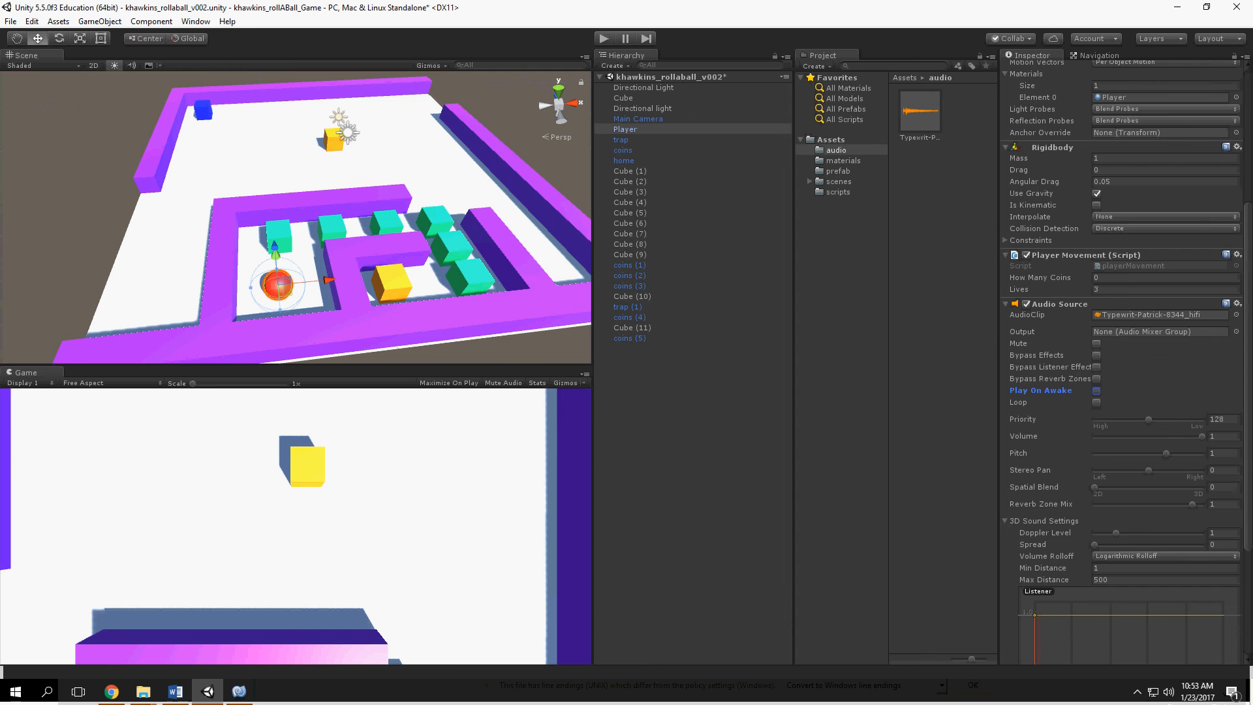
pyautogui.hotkey('ctrl', 'p')
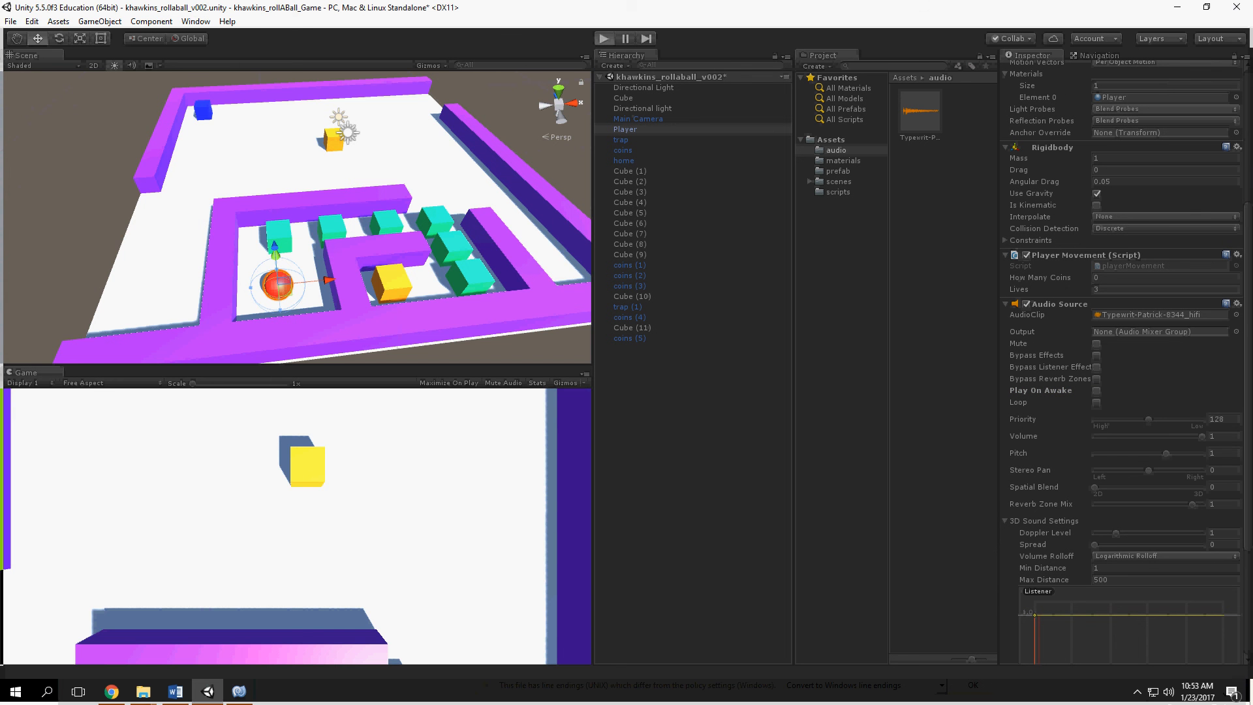
pyautogui.press('Up')
pyautogui.press('Right')
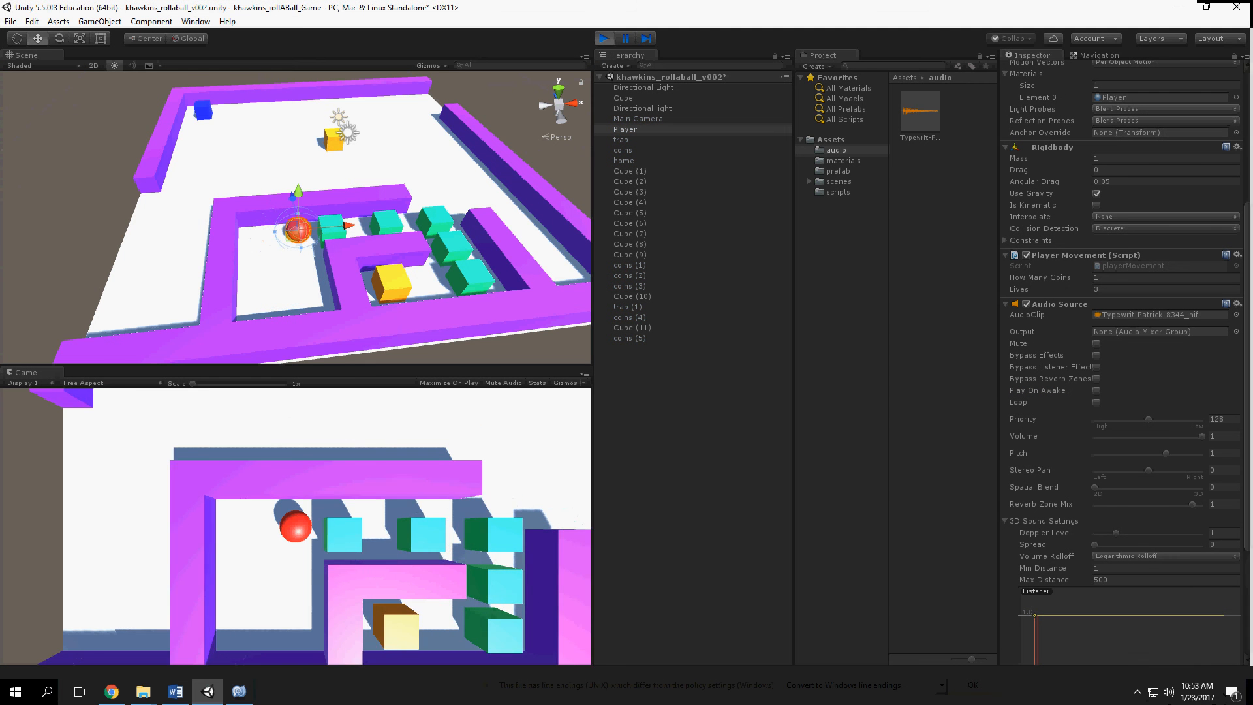
pyautogui.press('Right')
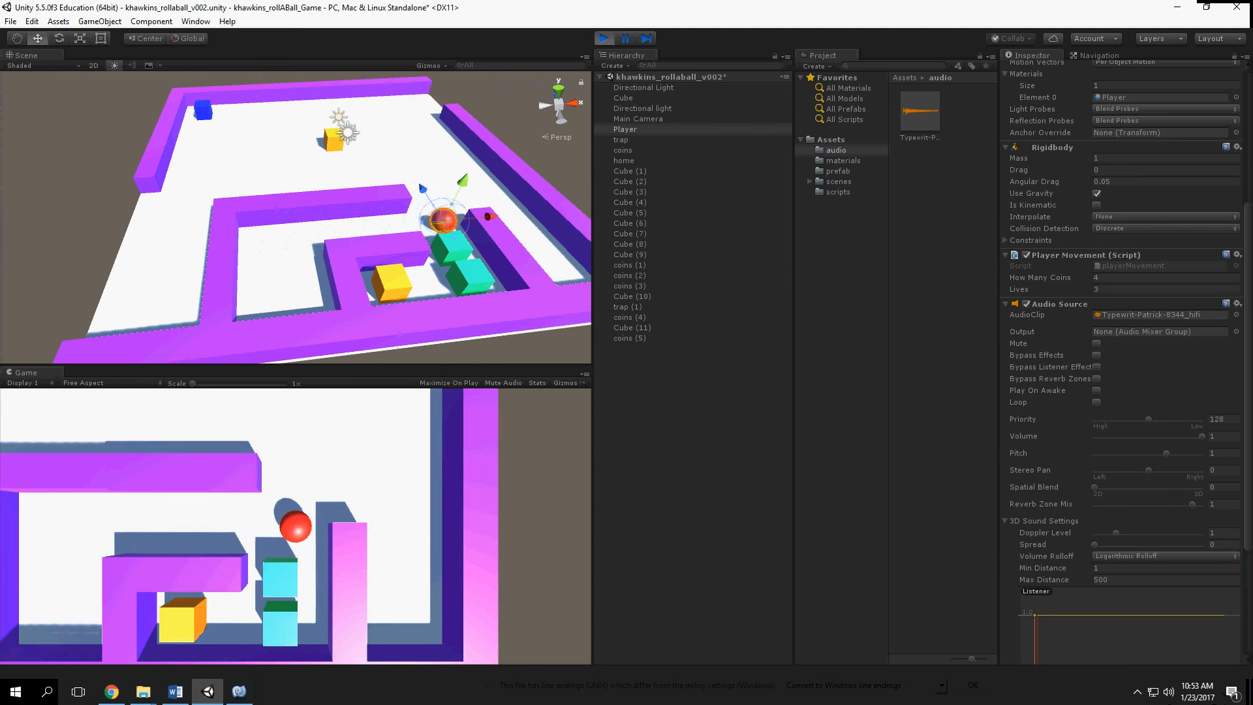
pyautogui.press('Down')
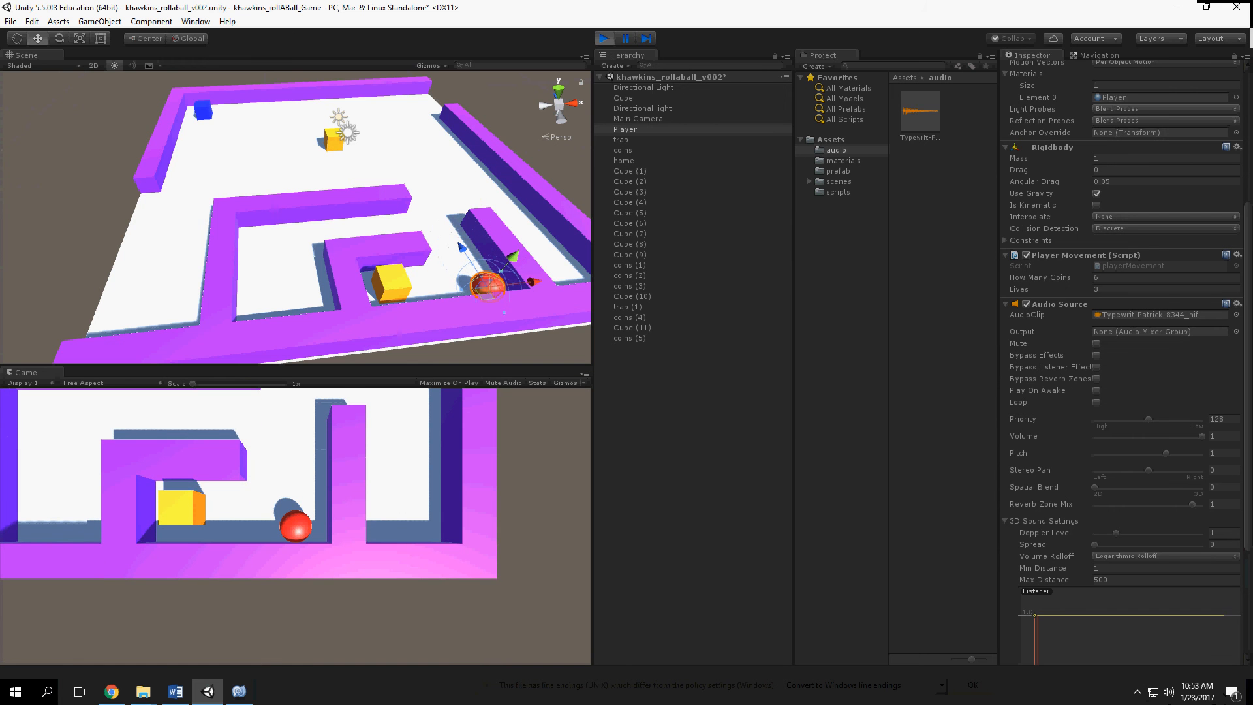
pyautogui.hotkey('ctrl', 'p')
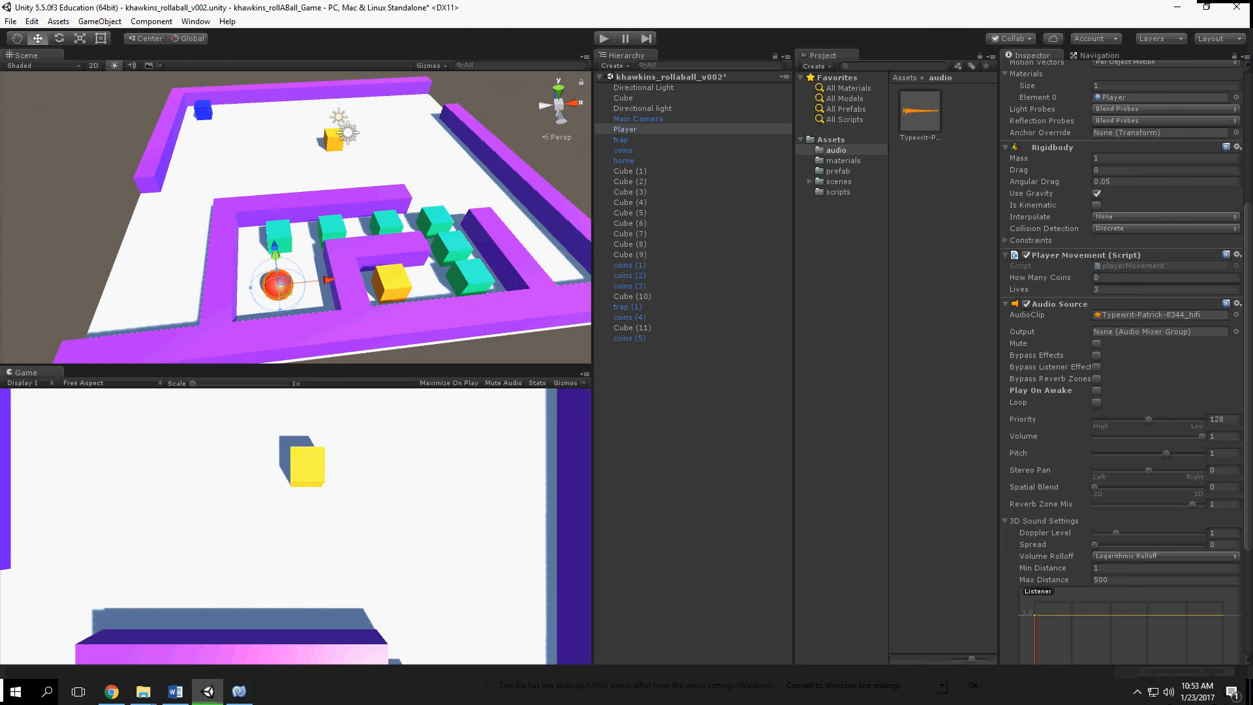